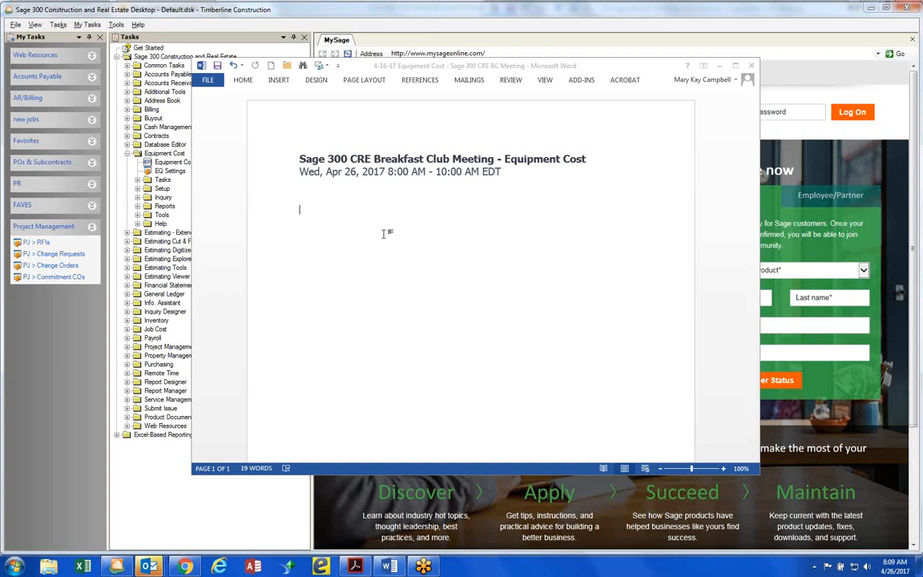
# Start a dashed agenda list below the meeting date with the item "Overview of Equipment Cost"
pyautogui.click(305, 212)
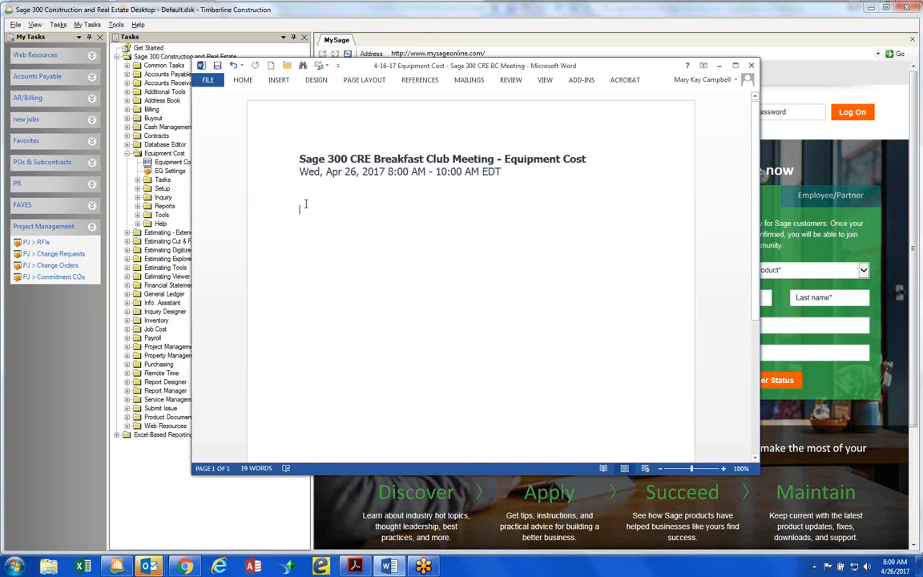
pyautogui.write('- ove')
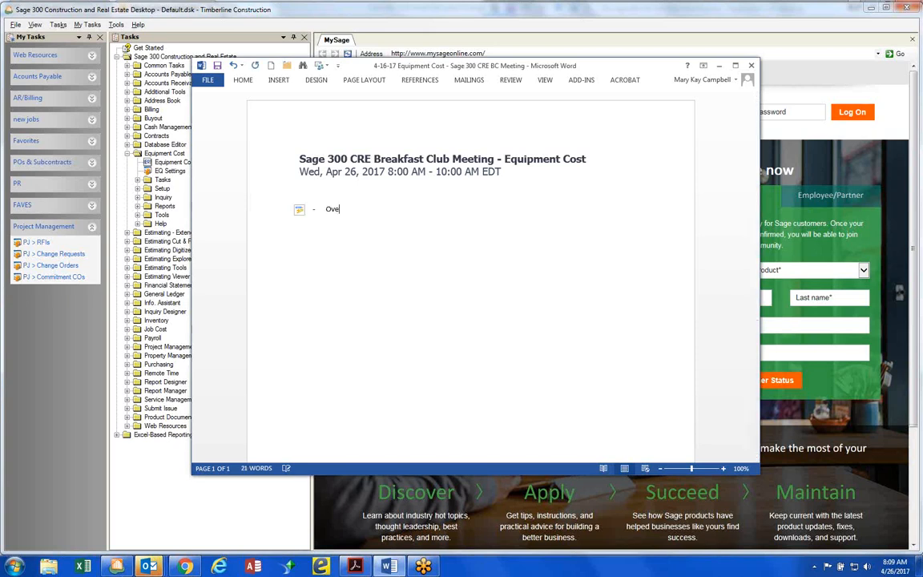
pyautogui.write('rview of Equipment Cost')
pyautogui.press('Return')
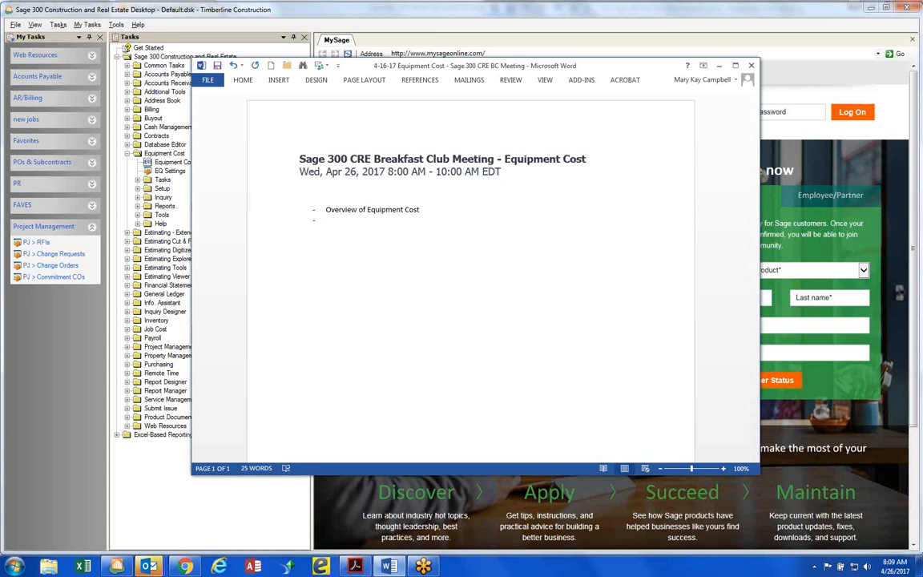
# Add "Equipment Maintenance" as the second agenda item and start another list item
pyautogui.write('Equipment Maintenance')
pyautogui.press('Return')
pyautogui.write('Trac')
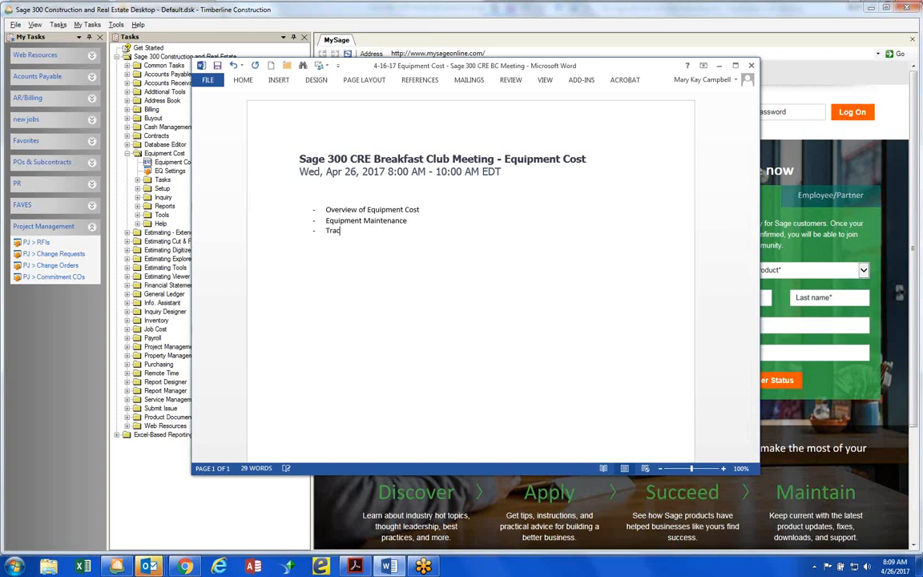
pyautogui.press('BackSpace')
pyautogui.press('BackSpace')
pyautogui.press('BackSpace')
pyautogui.press('BackSpace')
pyautogui.press('BackSpace')
pyautogui.press('BackSpace')
pyautogui.press('Return')
pyautogui.press('BackSpace')
pyautogui.press('BackSpace')
pyautogui.write('e')
pyautogui.press('Return')
# Add the third agenda item "Options for entering Equipment Revenue - EQ vs. through PR" and start another list item
pyautogui.write('Options for entering Equipment Re')
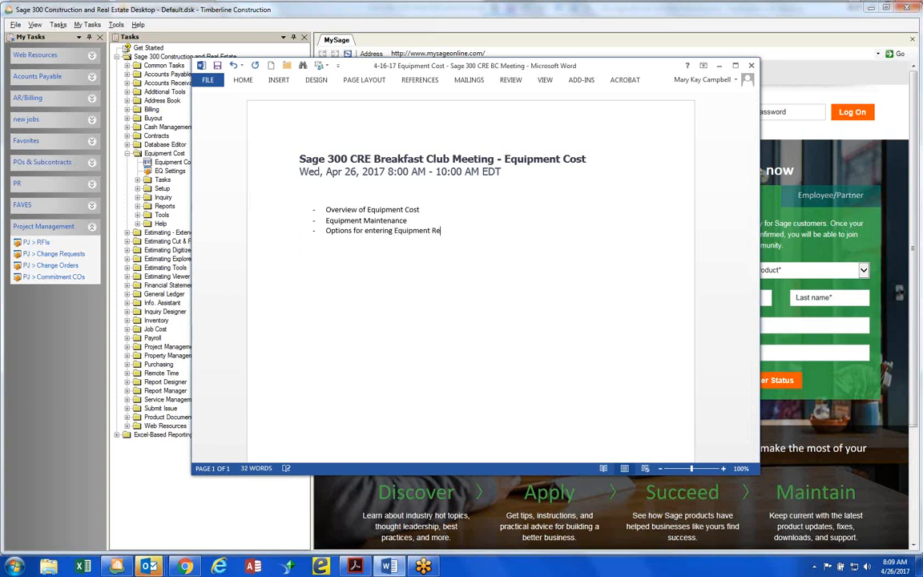
pyautogui.write('venue  - EQ vs. through PR')
pyautogui.press('Return')
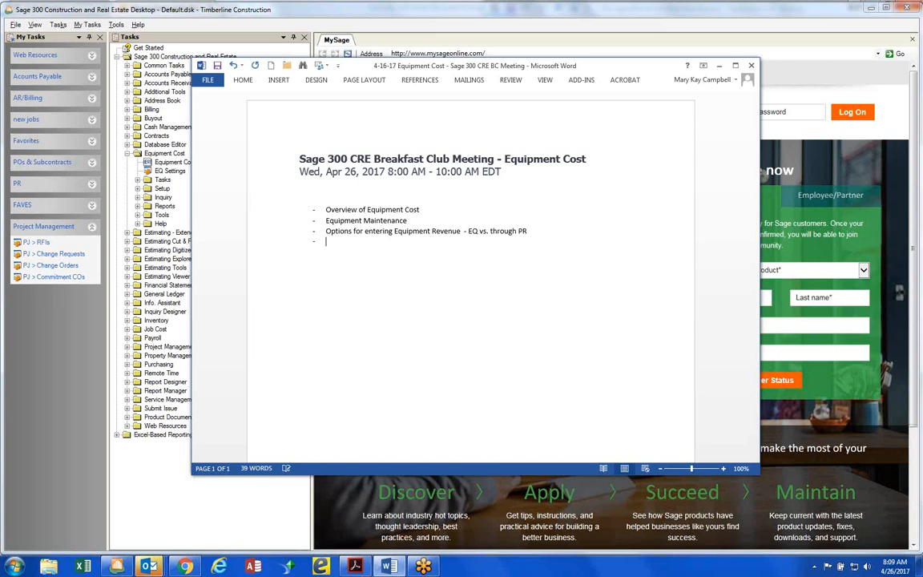
# Set the font size of all the agenda list items to 16
pyautogui.click(325, 209)
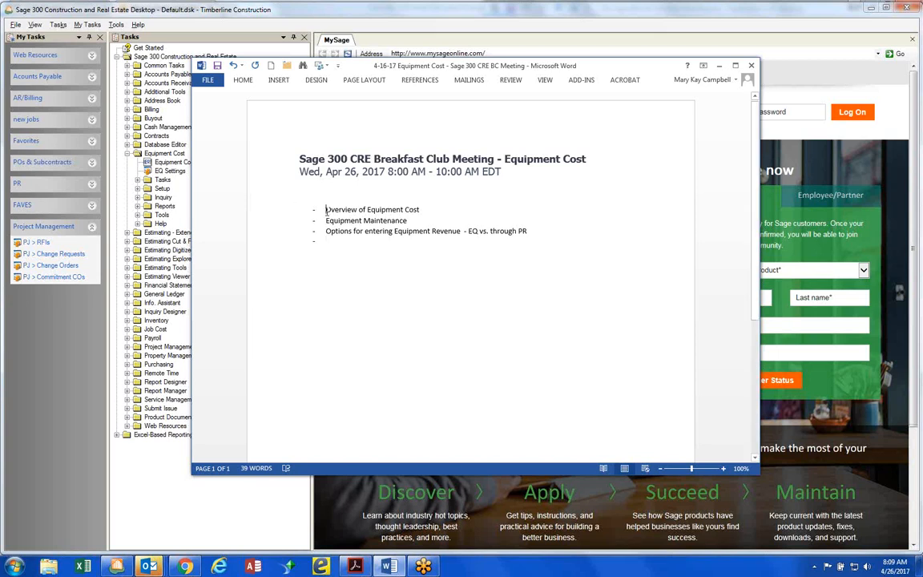
pyautogui.moveTo(326, 210); pyautogui.dragTo(469, 241)
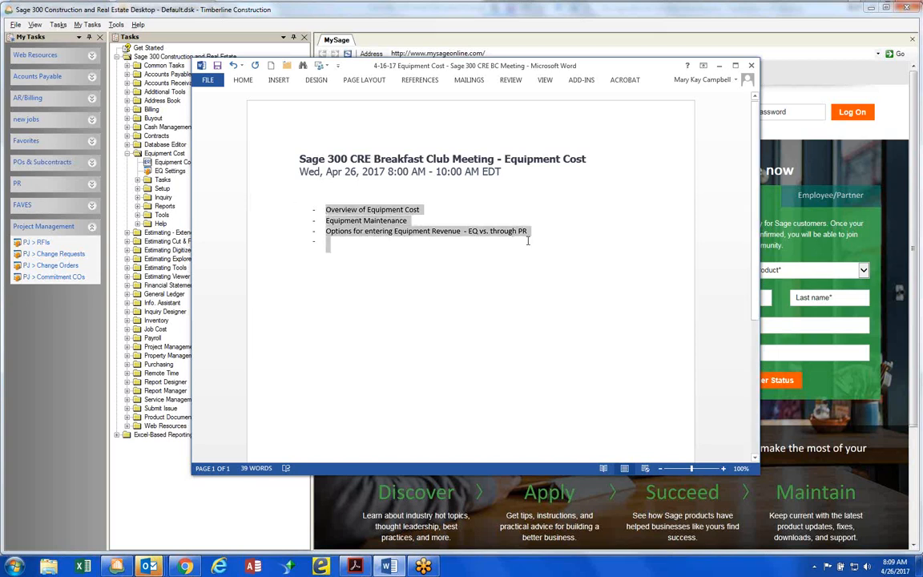
pyautogui.rightClick(464, 236)
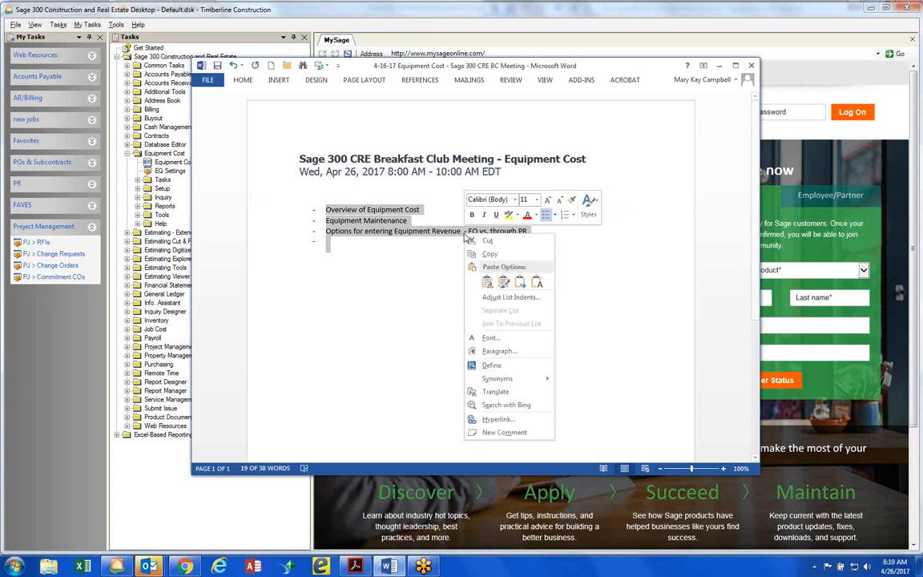
pyautogui.click(490, 338)
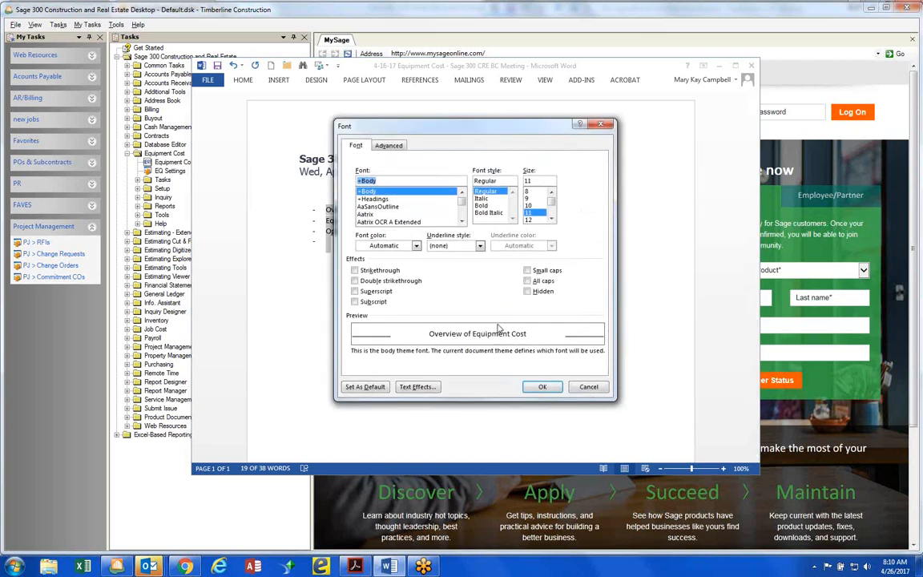
pyautogui.scroll(-1, 535, 215)
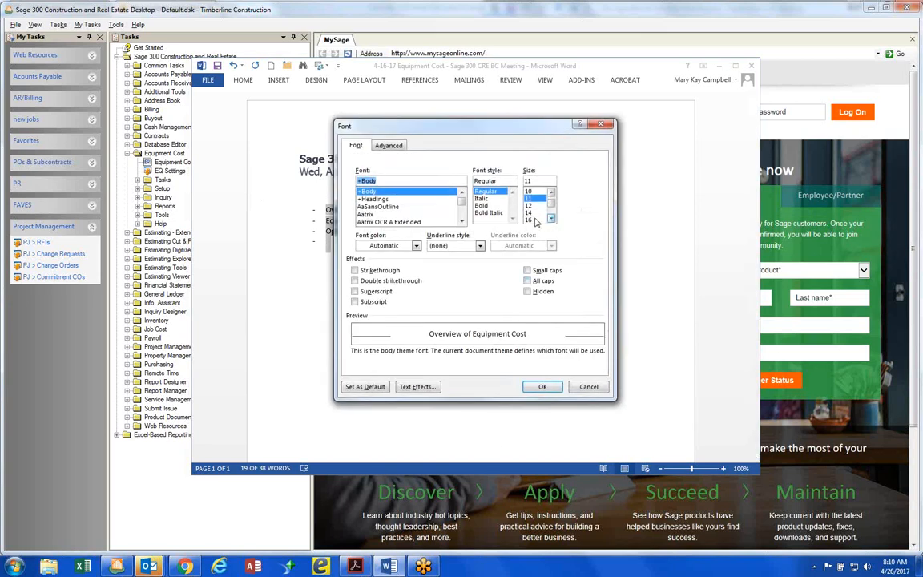
pyautogui.click(534, 220)
pyautogui.click(544, 389)
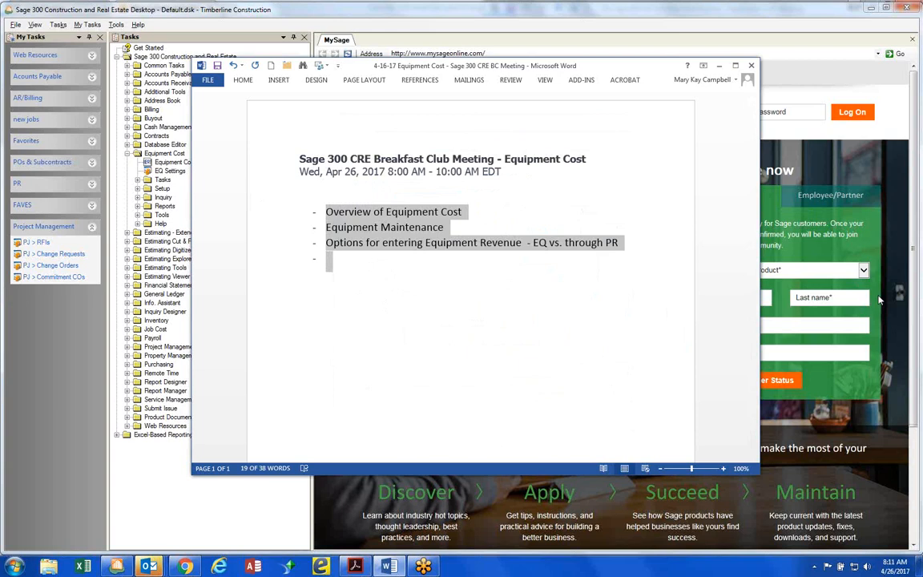
pyautogui.click(623, 244)
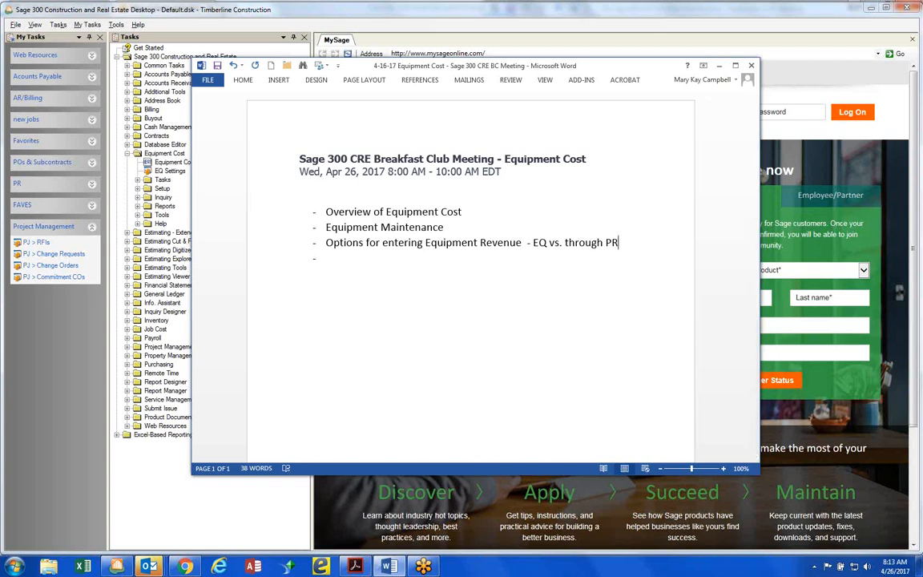
# Switch to Sage 300 Construction and Real Estate and open Equipment Setup in the Equipment Cost application
pyautogui.click(719, 67)
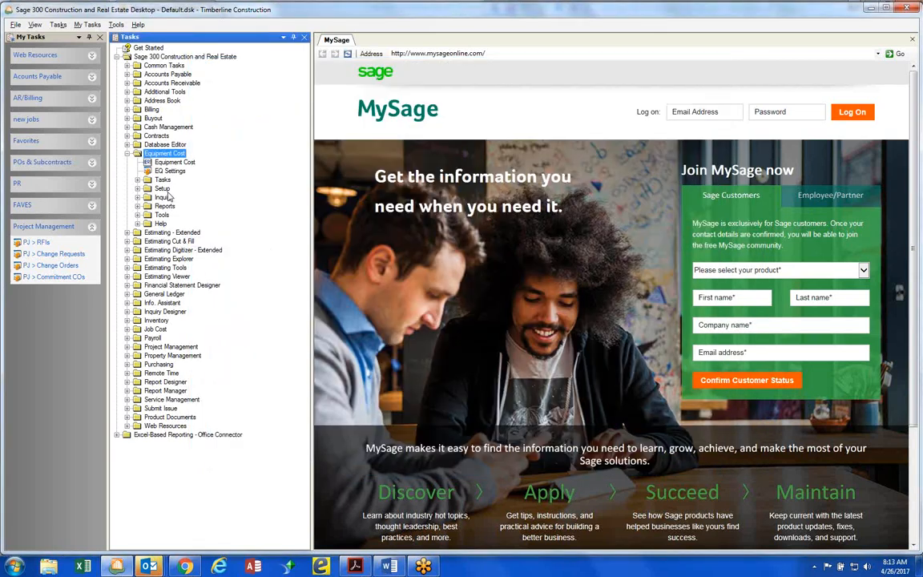
pyautogui.click(170, 163)
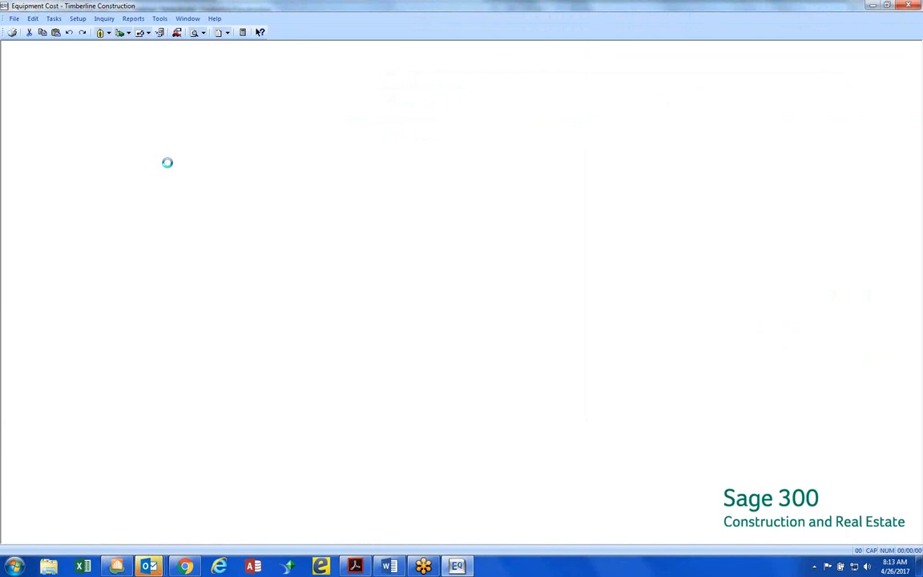
pyautogui.click(78, 19)
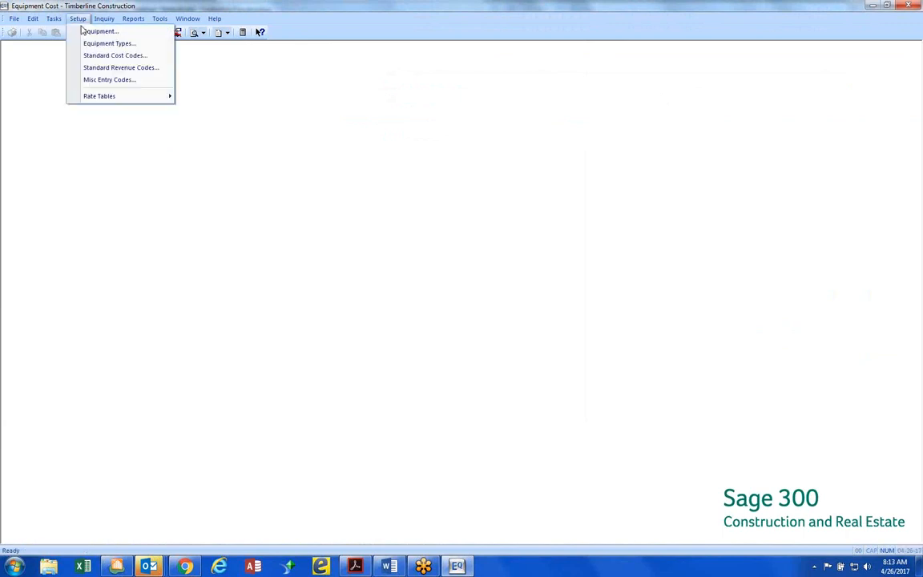
pyautogui.click(84, 32)
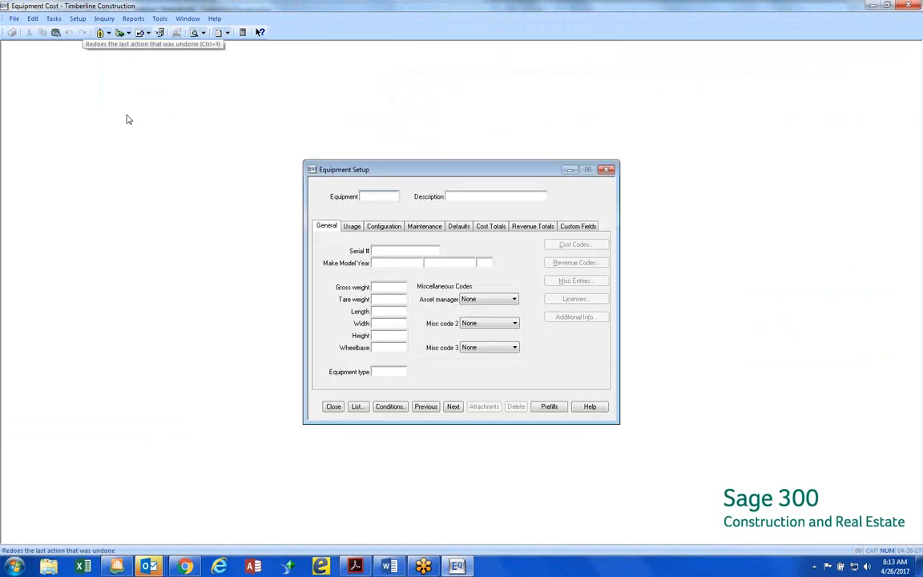
# Load the 2015 Case Backhoe BH-1003 from the equipment list to view its general information
pyautogui.click(358, 406)
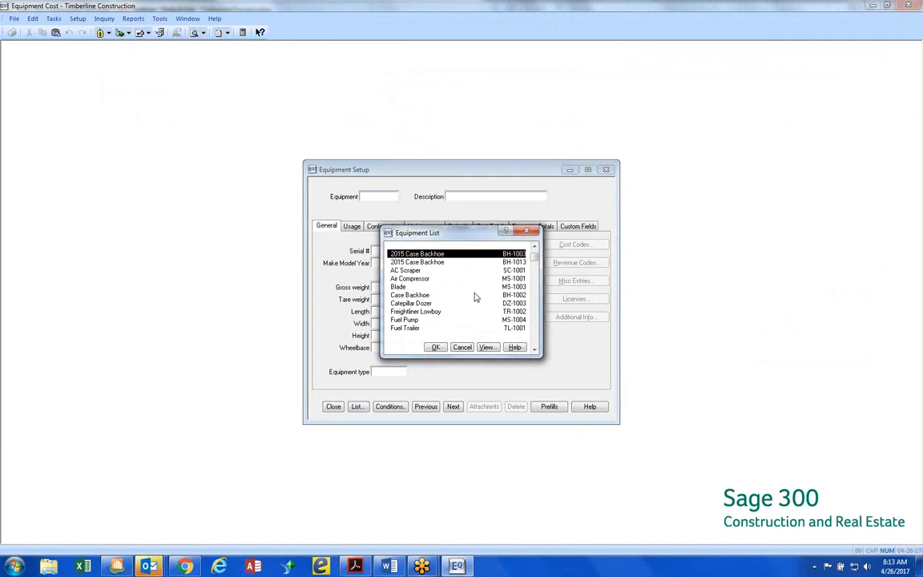
pyautogui.click(435, 348)
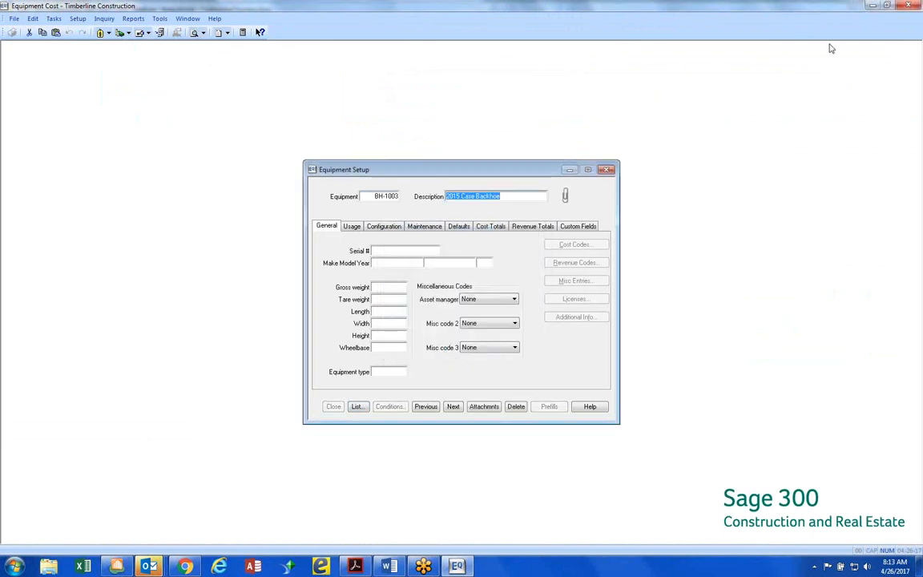
pyautogui.click(910, 29)
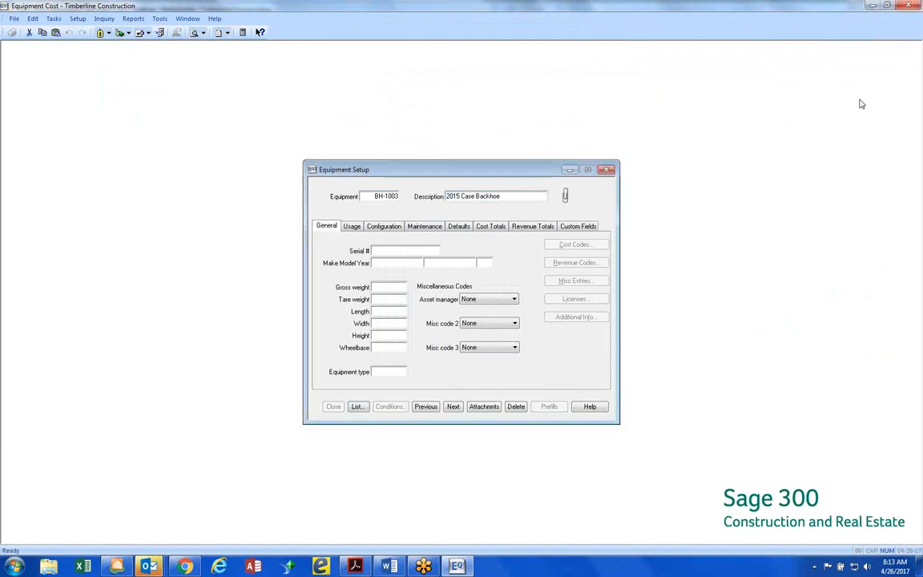
pyautogui.click(564, 336)
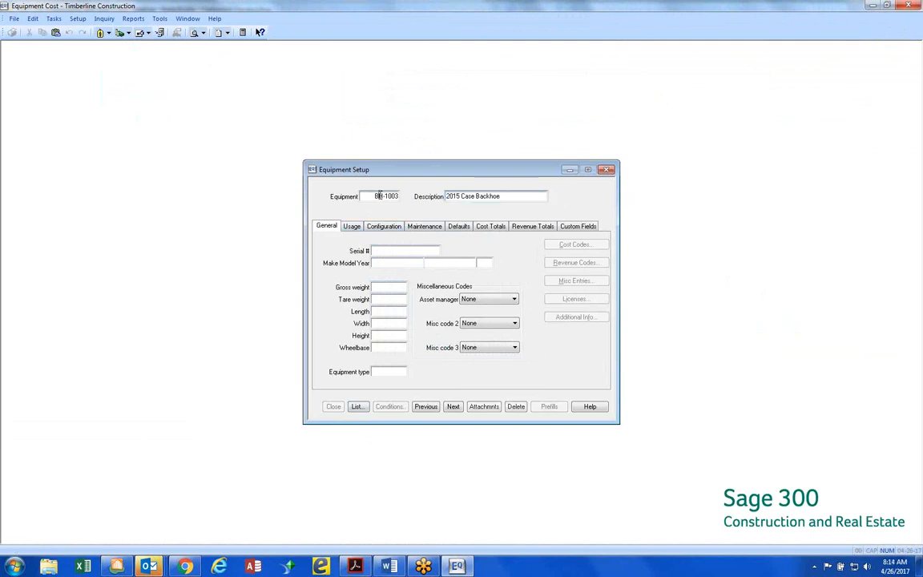
# Check the general information of backhoe BH-1013, and bring up BH-1003 again from the equipment list
pyautogui.click(357, 406)
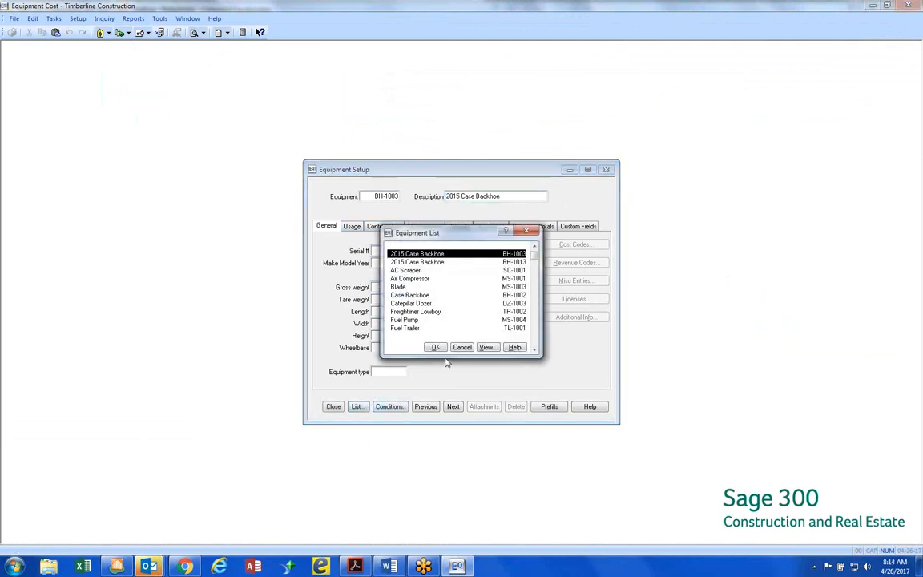
pyautogui.doubleClick(425, 262)
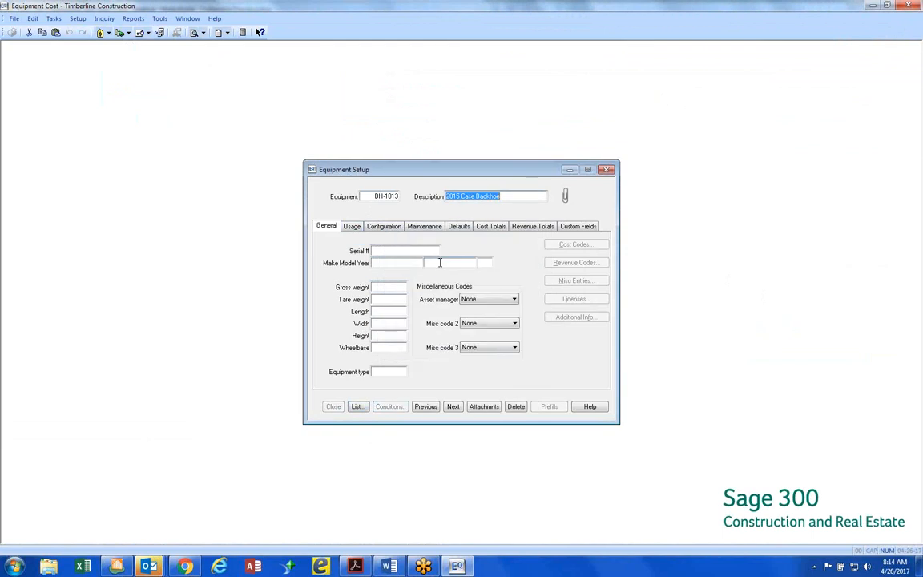
pyautogui.click(390, 197)
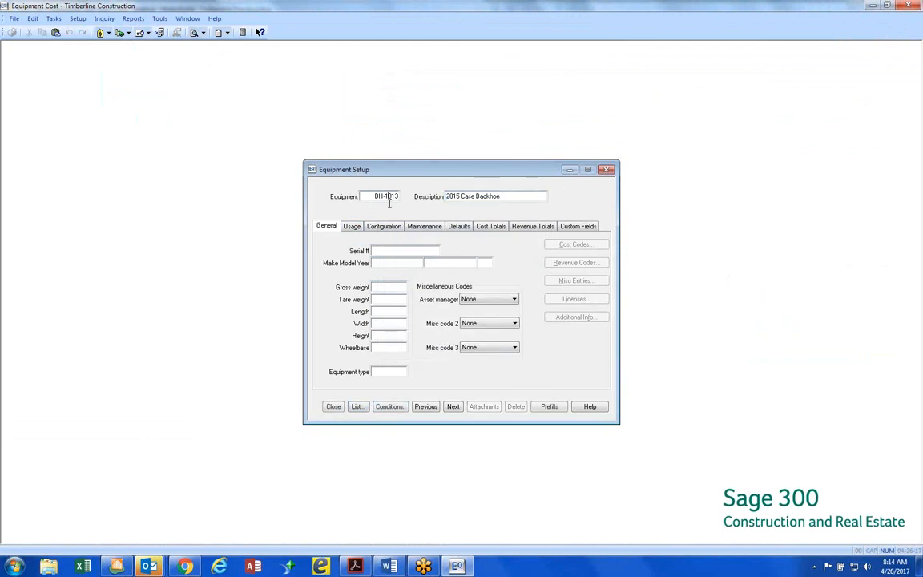
pyautogui.click(360, 406)
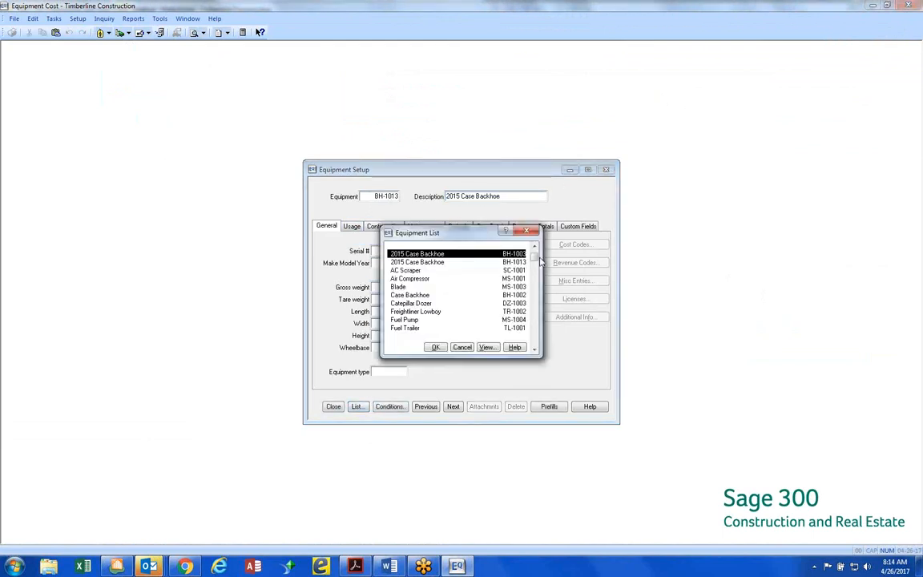
pyautogui.doubleClick(425, 254)
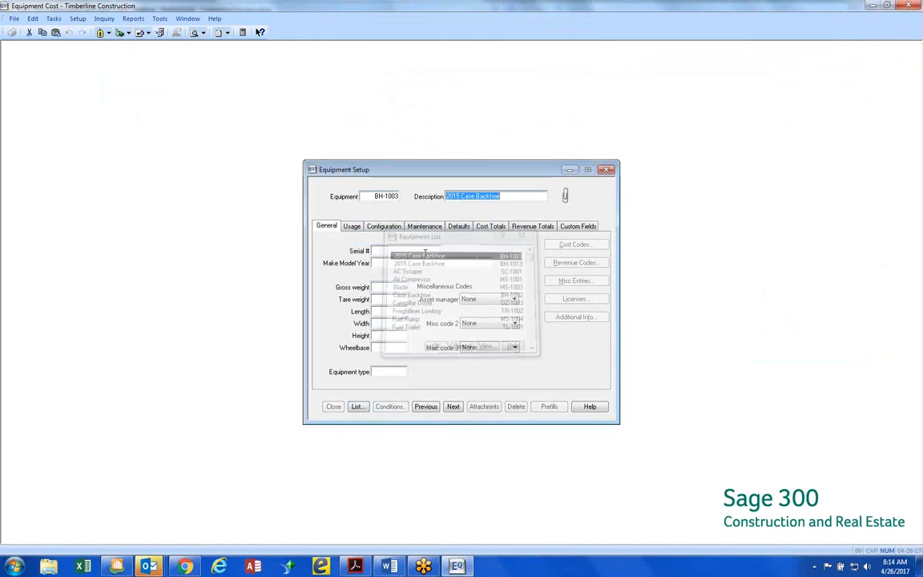
pyautogui.click(392, 196)
# Page forward through the equipment records to the Catepillar Dozer DZ-1003 and load it
pyautogui.click(453, 407)
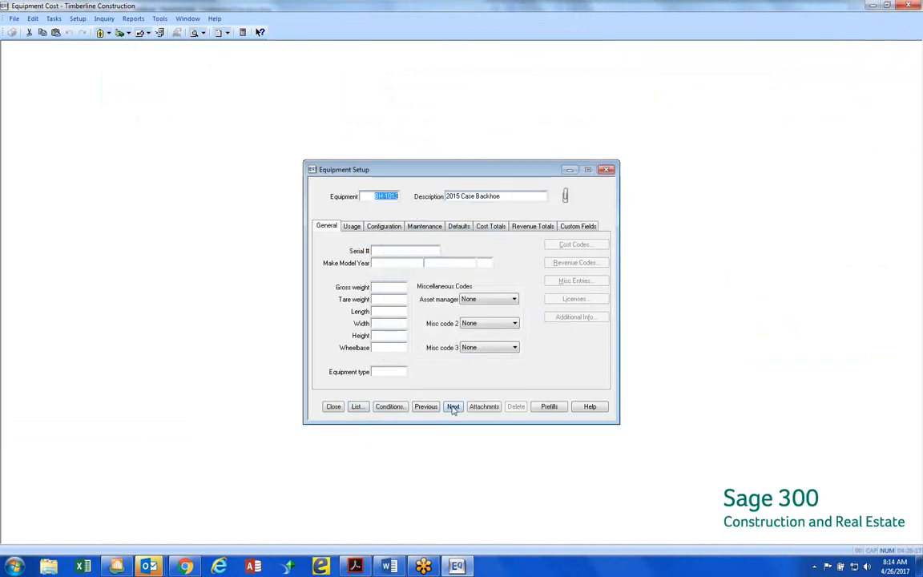
pyautogui.click(453, 407)
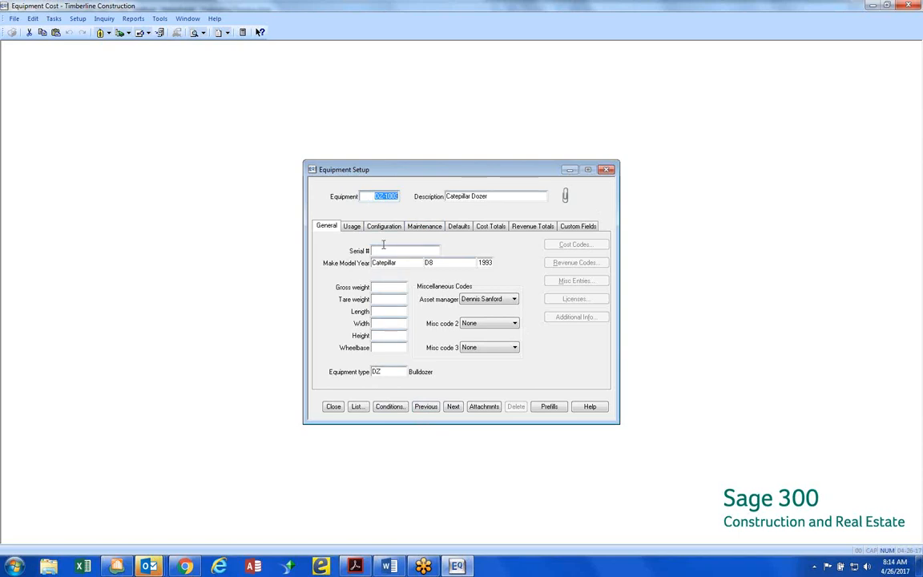
pyautogui.press('Tab')
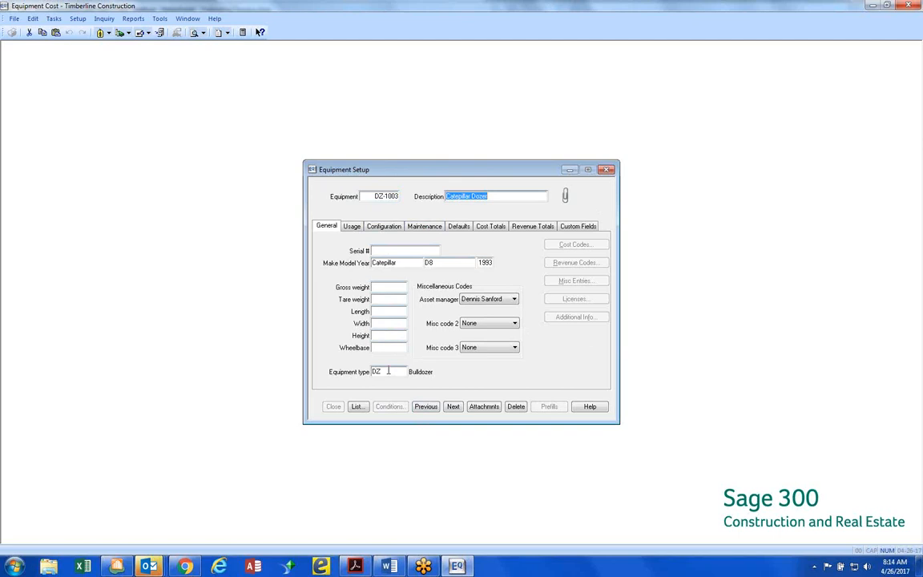
# Review the list of available equipment types for the dozer beside the setup form, and close it without choosing one
pyautogui.click(388, 371)
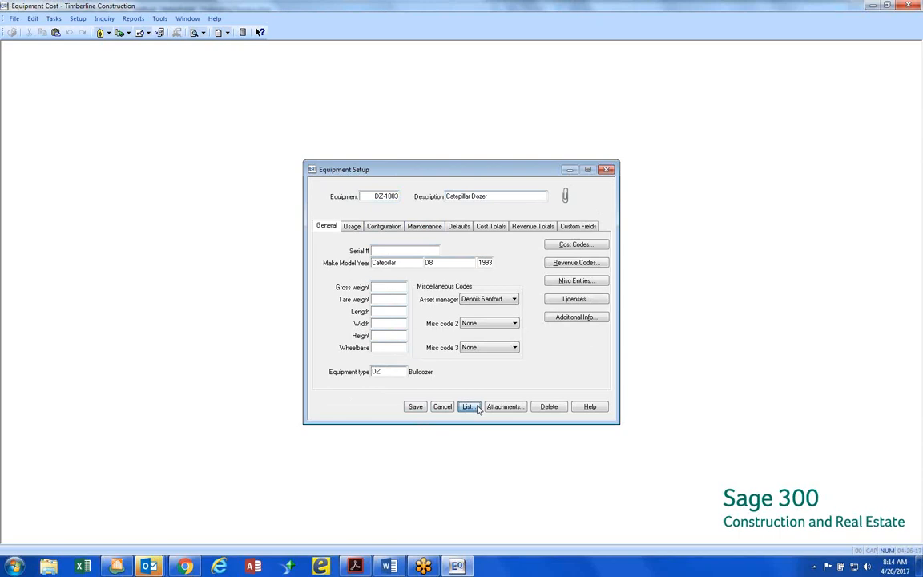
pyautogui.click(469, 406)
pyautogui.moveTo(454, 236); pyautogui.dragTo(708, 225)
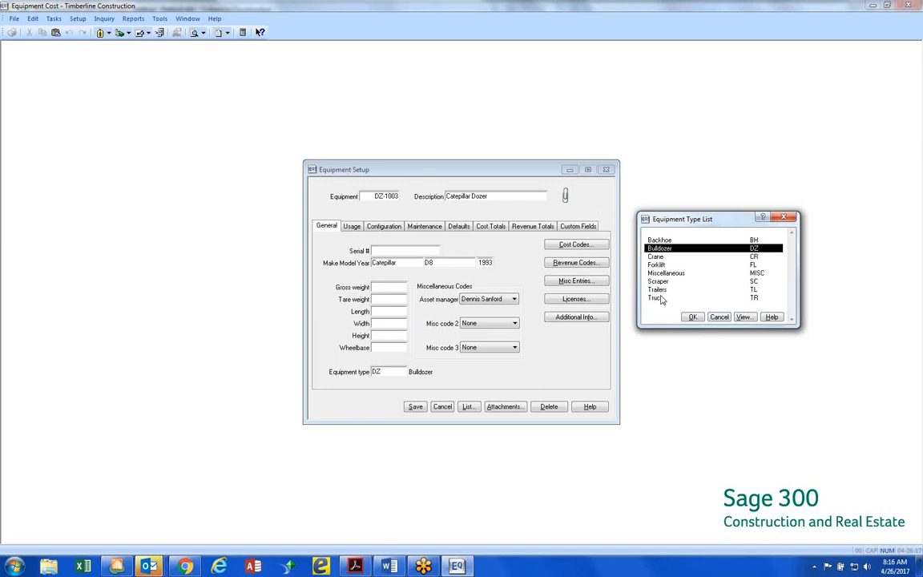
pyautogui.click(718, 319)
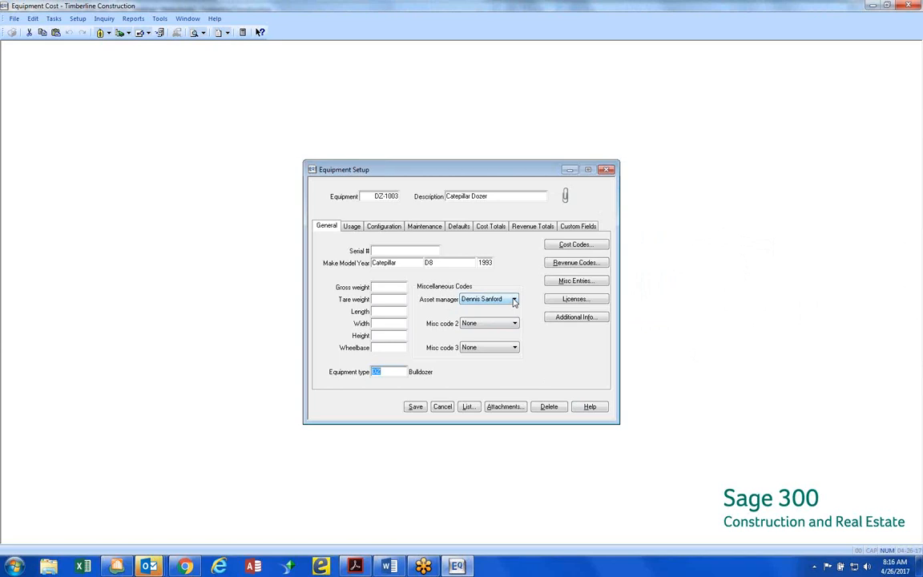
# Review the choices available for the dozer's asset manager and misc code 2 without changing either
pyautogui.click(514, 301)
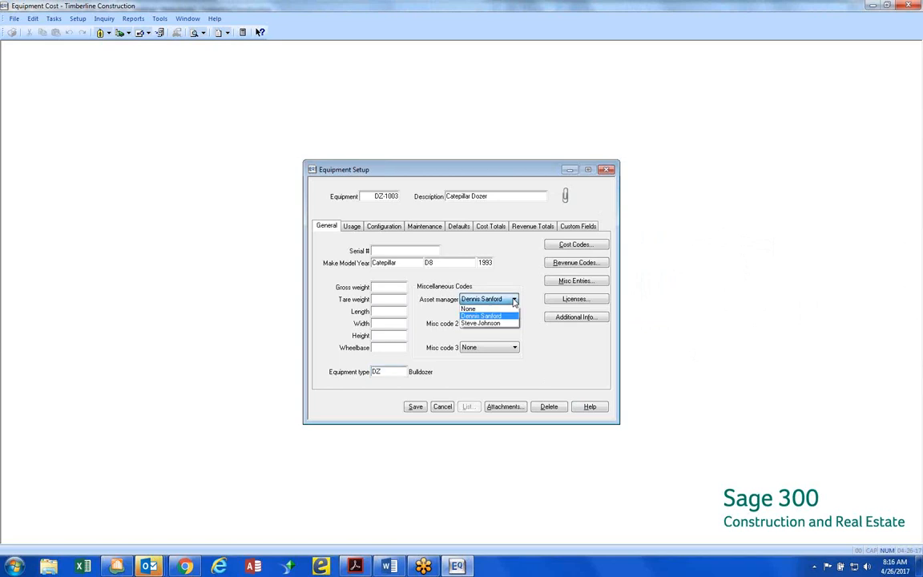
pyautogui.click(515, 300)
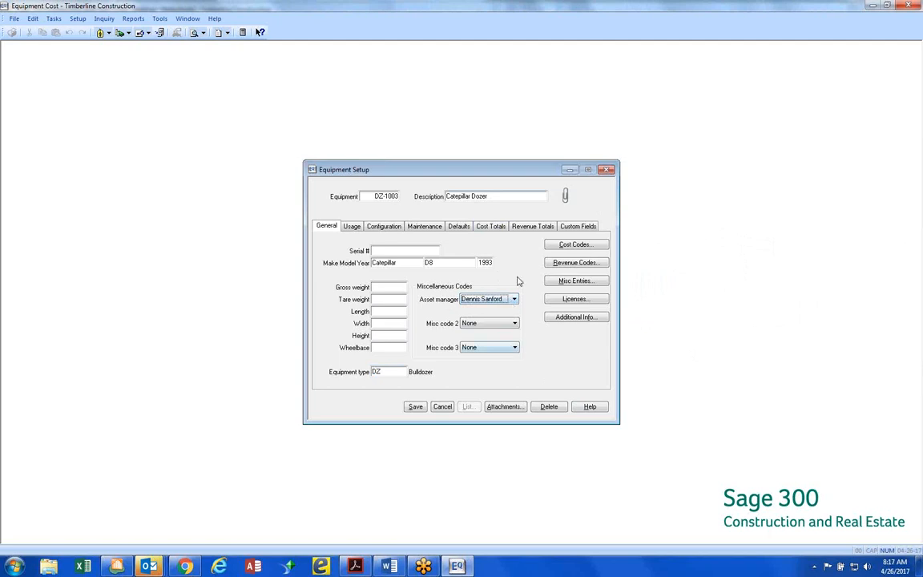
pyautogui.click(463, 323)
pyautogui.click(514, 323)
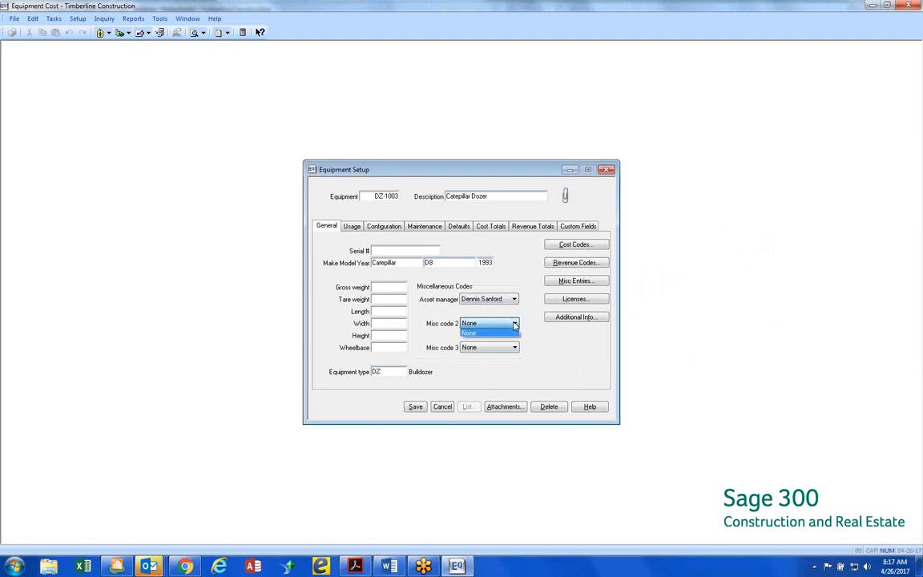
pyautogui.click(514, 324)
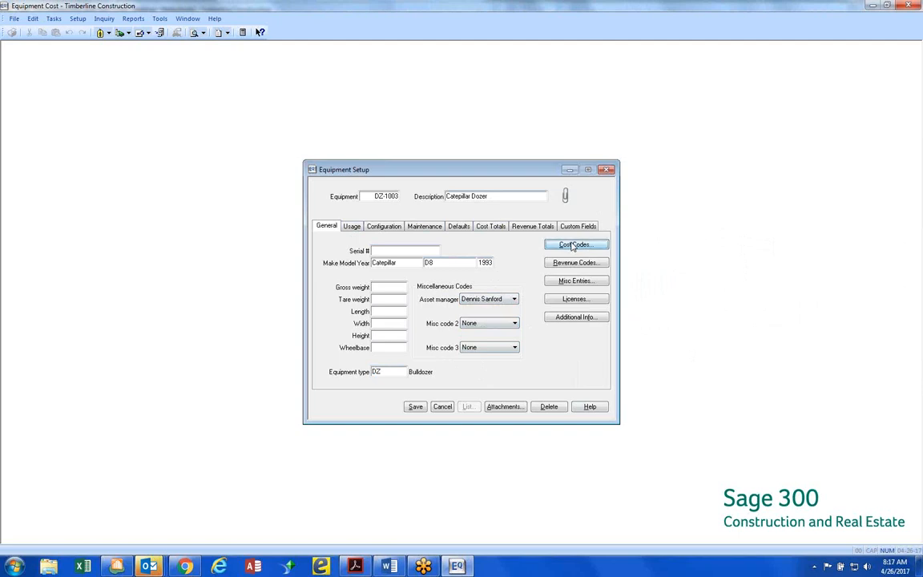
# Check the dozer's cost codes, and open the standard cost code setup beside the equipment setup form
pyautogui.click(574, 245)
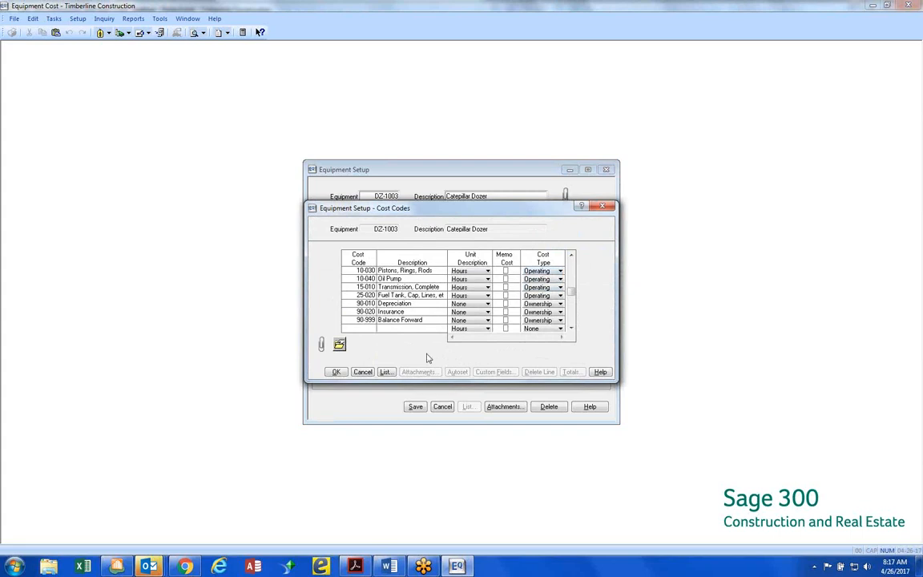
pyautogui.click(362, 372)
pyautogui.click(84, 20)
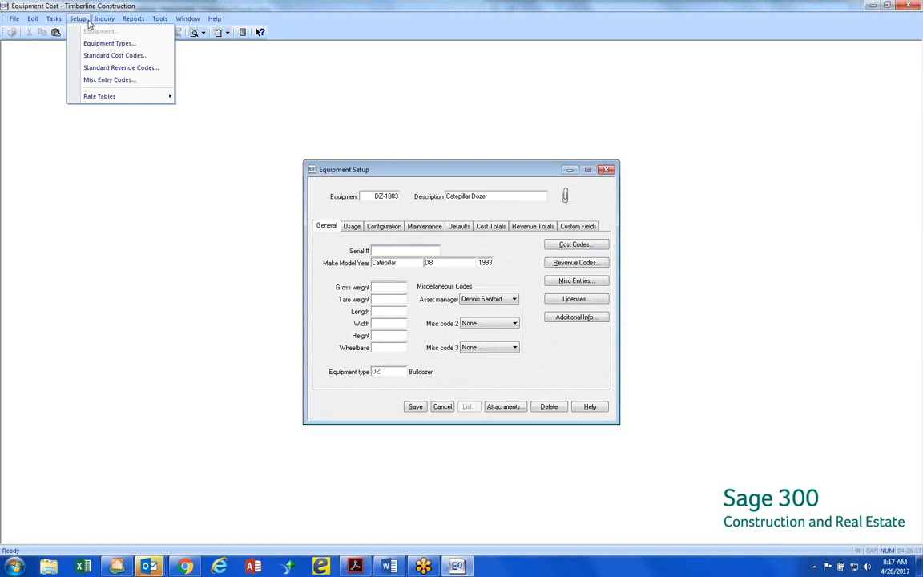
pyautogui.click(94, 56)
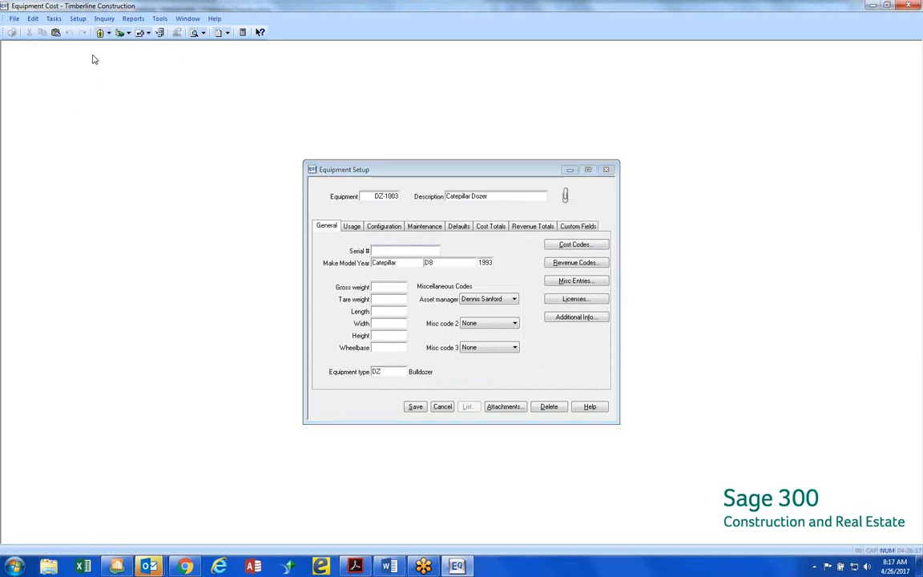
pyautogui.moveTo(407, 206); pyautogui.dragTo(727, 161)
pyautogui.moveTo(551, 170); pyautogui.dragTo(395, 166)
pyautogui.moveTo(654, 164); pyautogui.dragTo(602, 166)
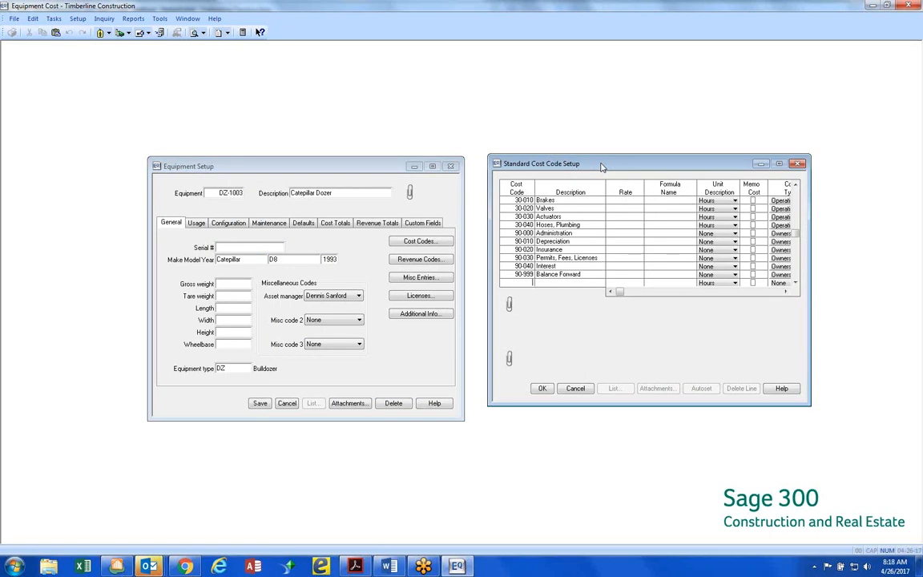
# Browse the standard cost codes back from Brakes (30-010) to the start of the Engine group (10-000)
pyautogui.click(511, 200)
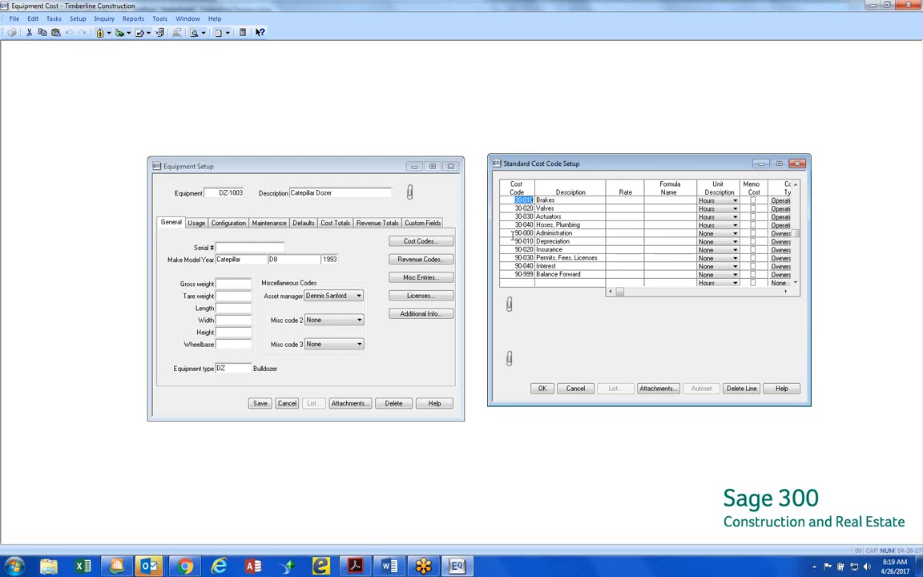
pyautogui.press('Down')
pyautogui.click(796, 185)
pyautogui.click(796, 185)
pyautogui.click(796, 185)
pyautogui.click(795, 185)
pyautogui.click(796, 185)
pyautogui.click(796, 185)
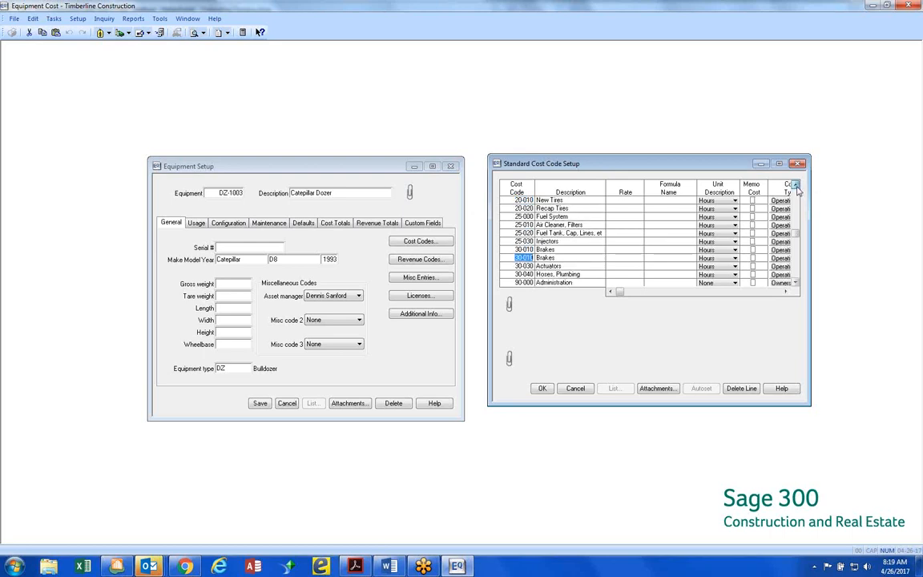
pyautogui.click(796, 185)
pyautogui.click(796, 185)
pyautogui.click(795, 185)
pyautogui.click(795, 185)
pyautogui.click(796, 185)
pyautogui.click(796, 185)
pyautogui.click(796, 185)
pyautogui.click(796, 185)
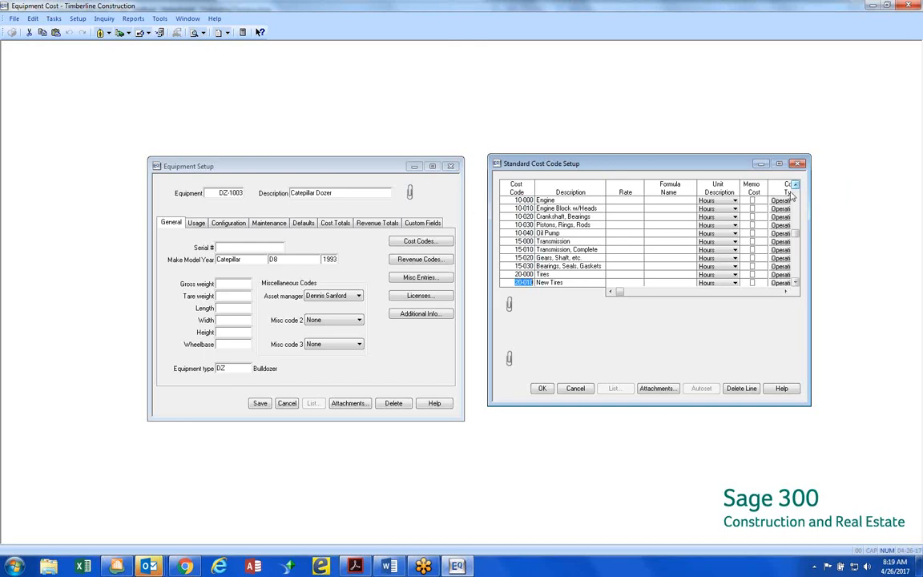
# Examine the engine, transmission, tire and fuel system entries in the standard cost codes, including New Tires and Recap Tires
pyautogui.click(525, 200)
pyautogui.click(796, 283)
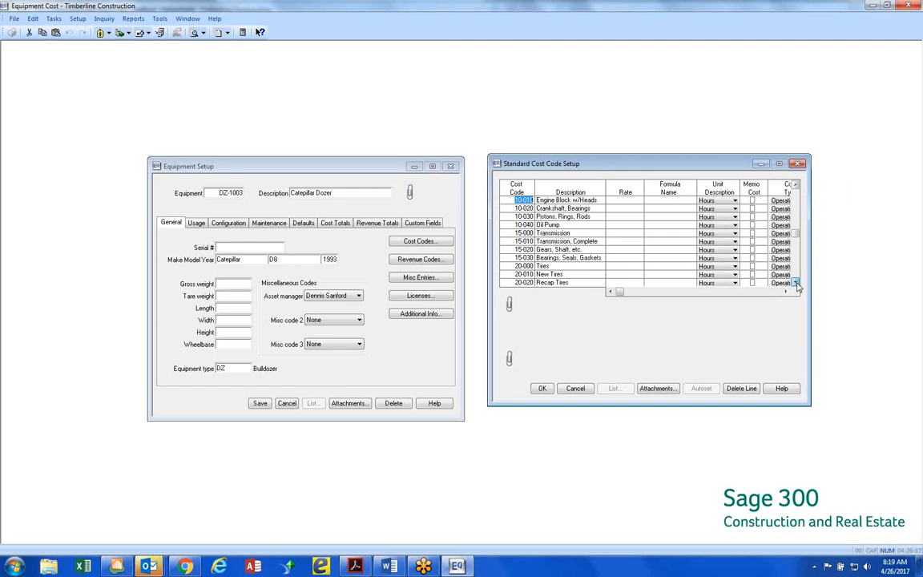
pyautogui.click(796, 283)
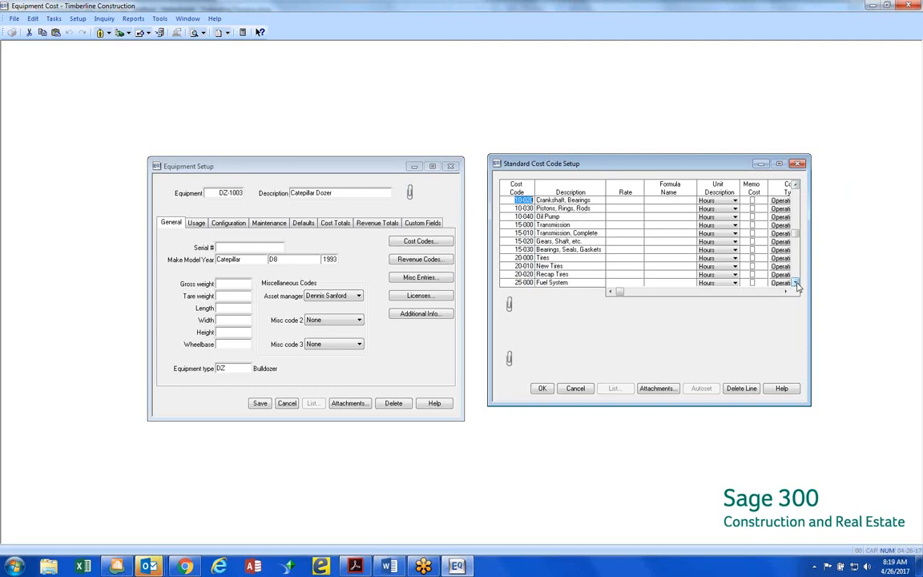
pyautogui.click(556, 258)
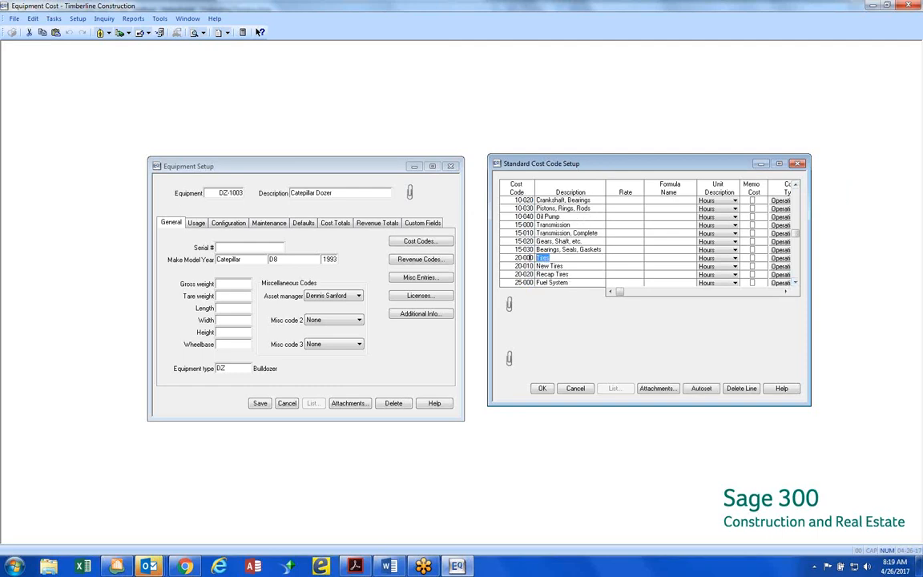
pyautogui.click(562, 266)
pyautogui.click(569, 274)
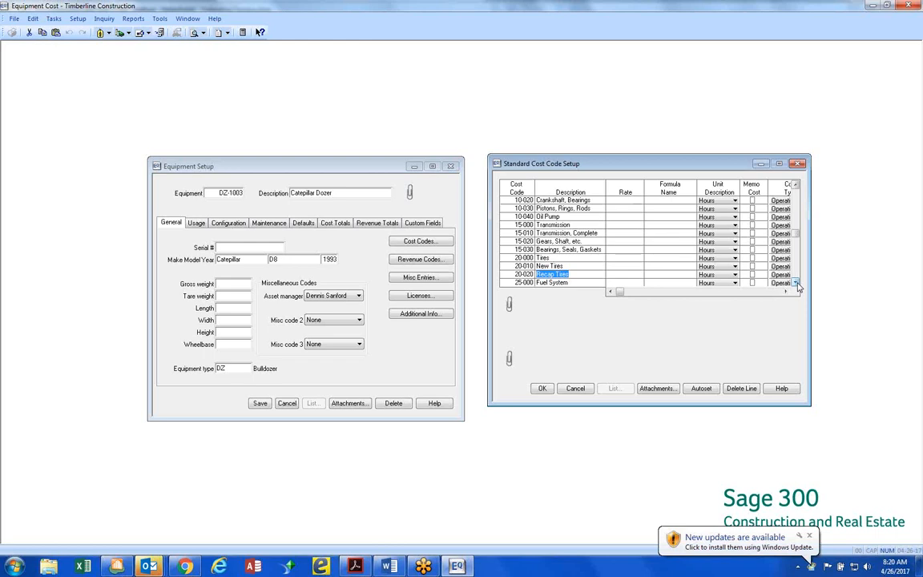
pyautogui.click(798, 285)
pyautogui.click(798, 285)
pyautogui.click(798, 286)
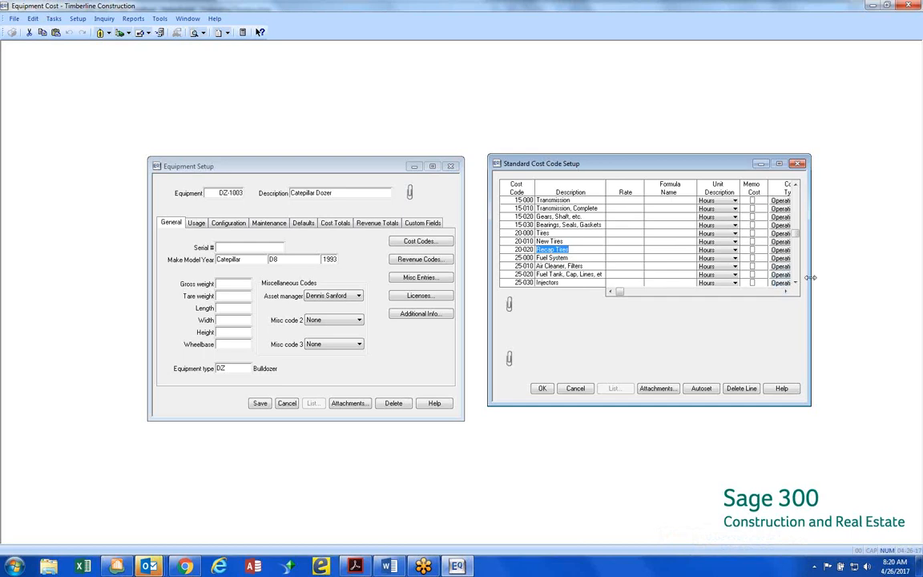
# Widen the Standard Cost Code Setup window to show the full Cost Type column, and review the codes through Balance Forward (90-999)
pyautogui.moveTo(811, 277); pyautogui.dragTo(890, 277)
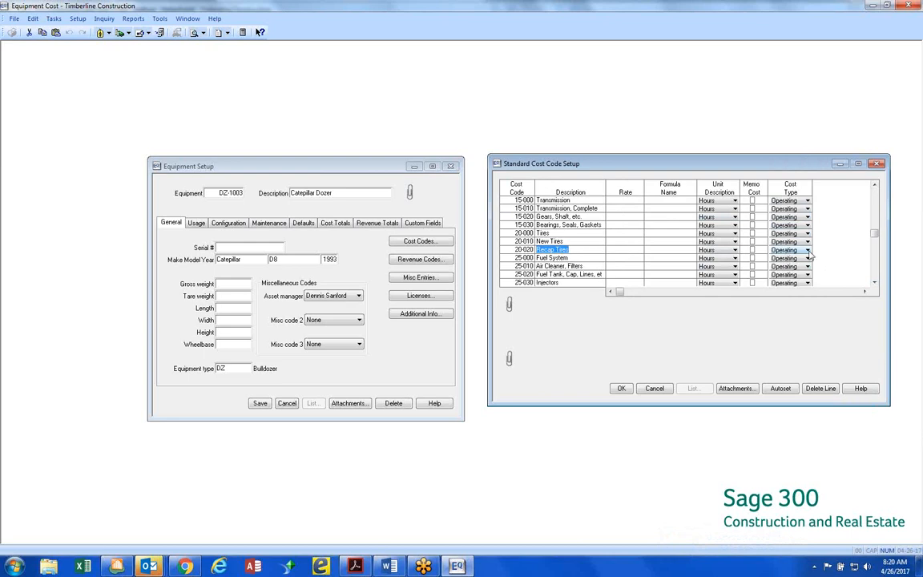
pyautogui.click(874, 282)
pyautogui.click(874, 282)
pyautogui.click(875, 283)
pyautogui.click(875, 283)
pyautogui.click(875, 283)
pyautogui.click(875, 282)
pyautogui.click(875, 283)
pyautogui.click(875, 283)
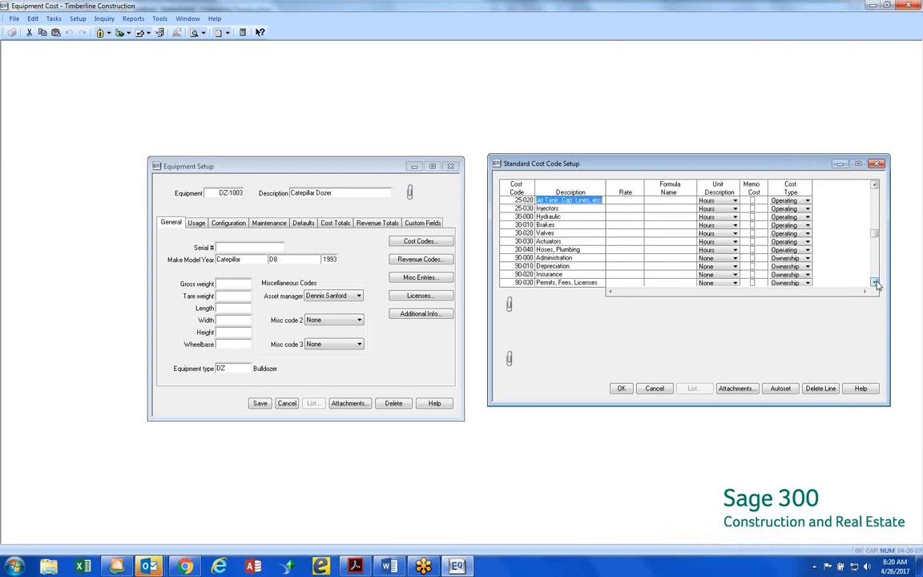
pyautogui.click(875, 283)
pyautogui.click(875, 282)
pyautogui.click(875, 283)
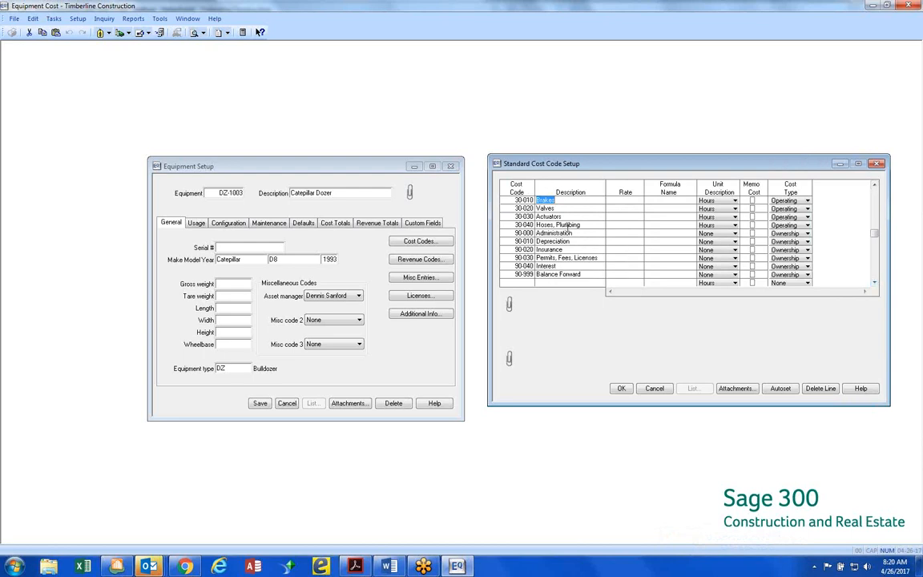
# Check the cost type choices for the Depreciation code 90-010, and accept and close the standard cost code setup
pyautogui.click(516, 209)
pyautogui.click(807, 242)
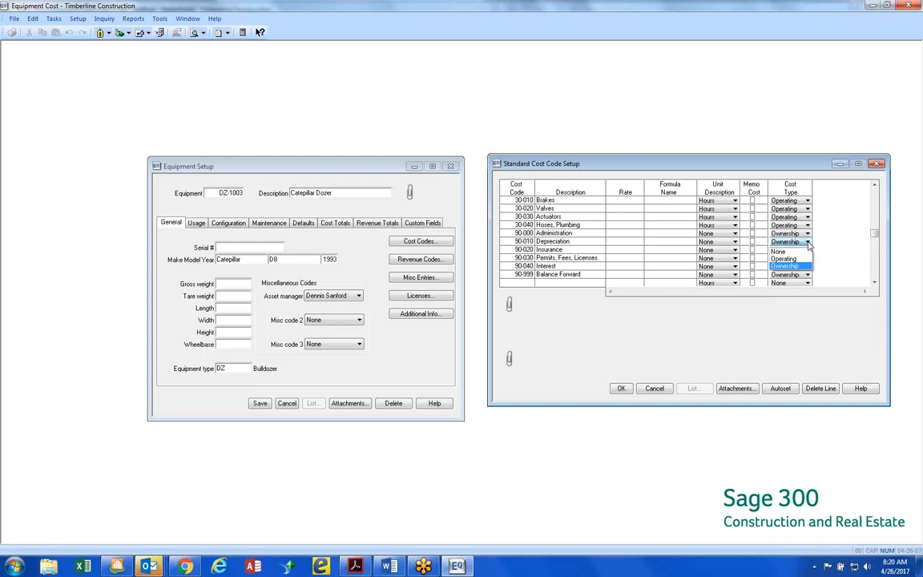
pyautogui.click(809, 244)
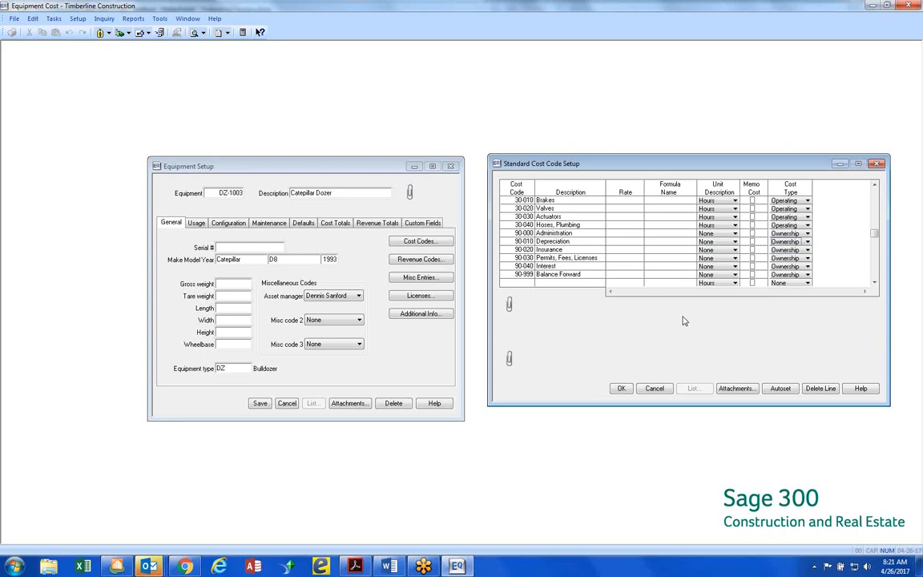
pyautogui.click(874, 185)
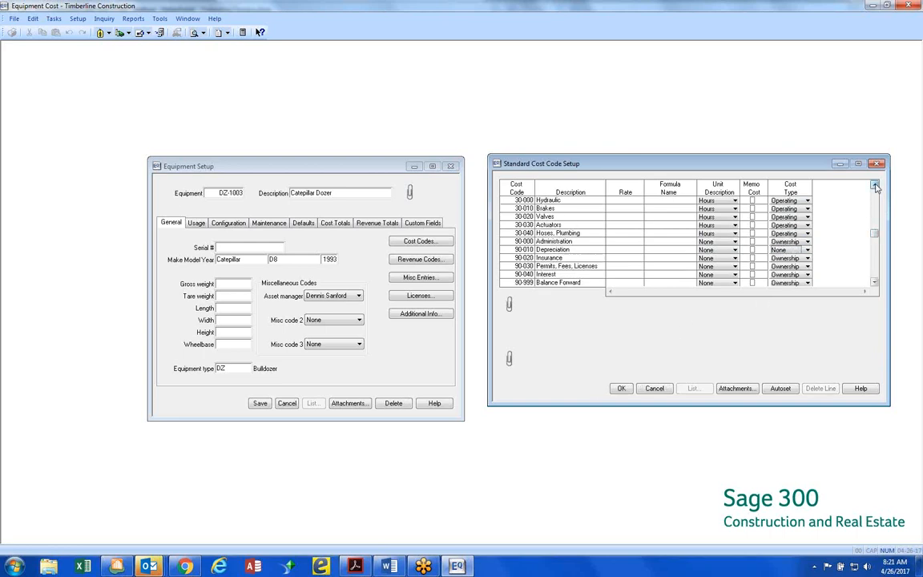
pyautogui.click(874, 185)
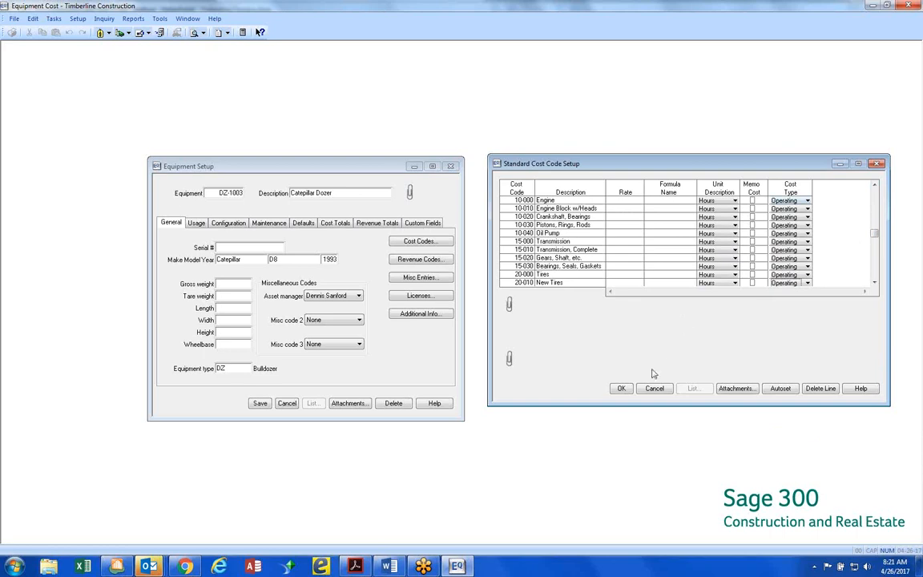
pyautogui.click(621, 388)
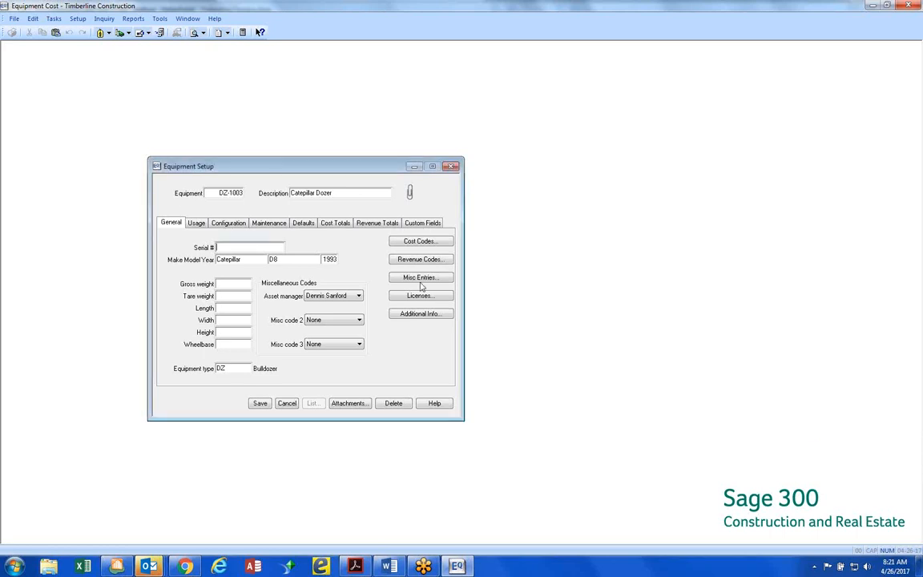
# Review the memo cost and cost type columns in the cost codes of dozer DZ-1003, and close them without saving
pyautogui.click(429, 243)
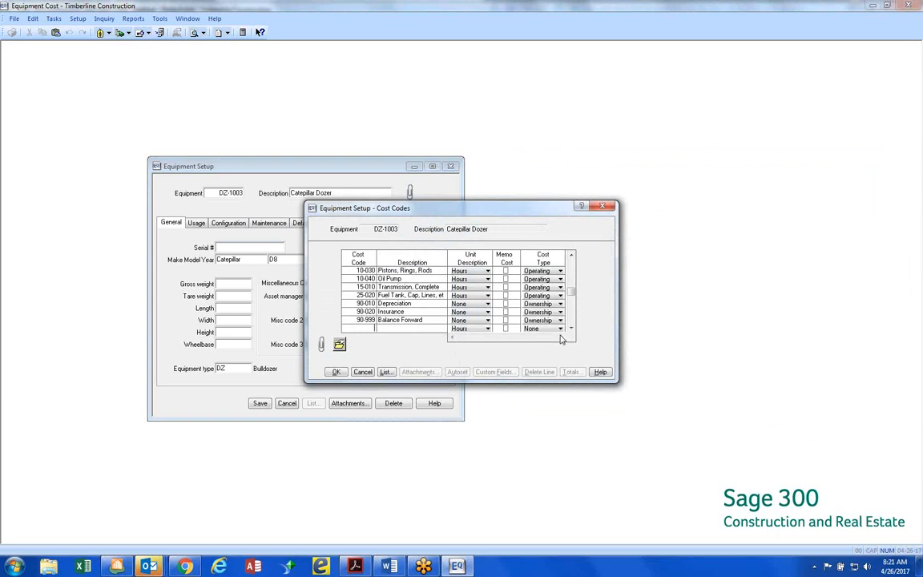
pyautogui.click(584, 209)
pyautogui.click(508, 271)
pyautogui.click(527, 321)
pyautogui.click(362, 374)
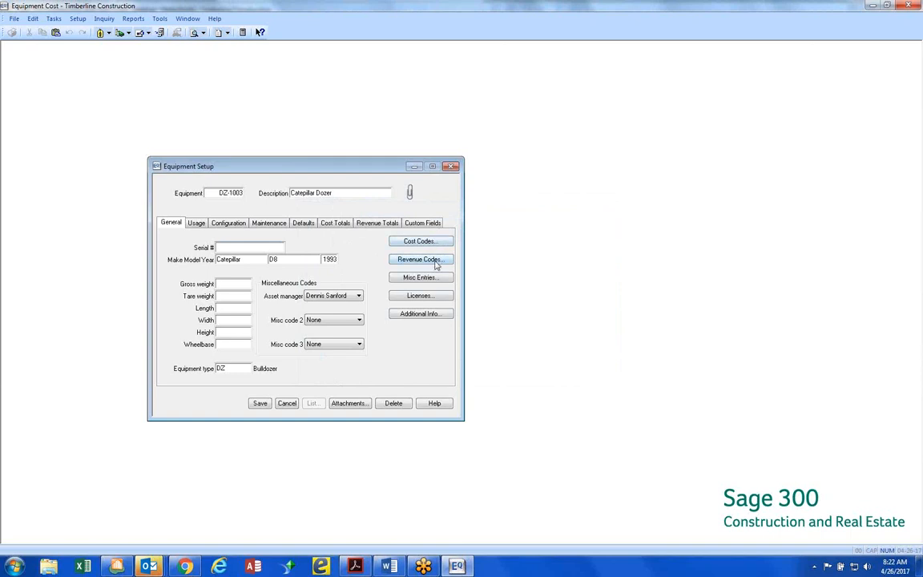
# Open the standard revenue code setup and examine revenue code 1, Hourly
pyautogui.click(80, 19)
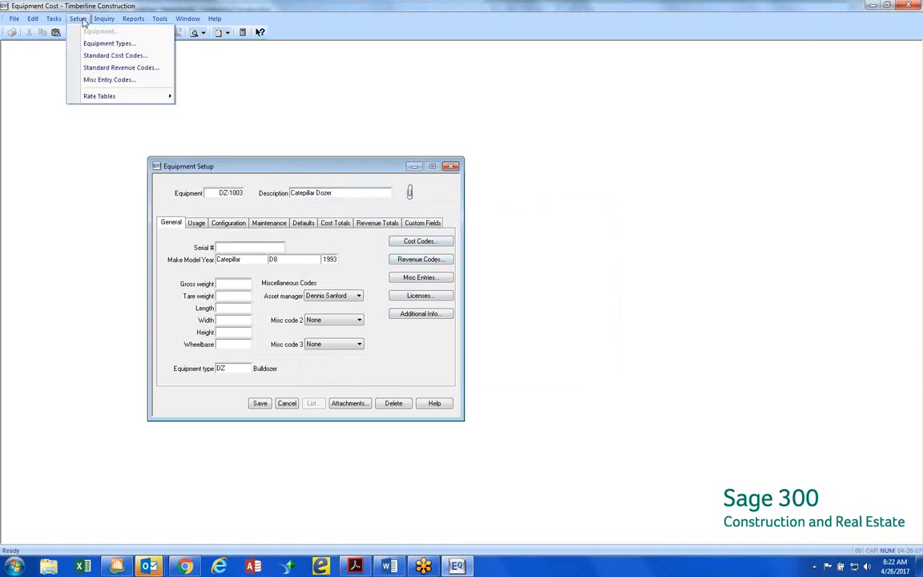
pyautogui.click(98, 68)
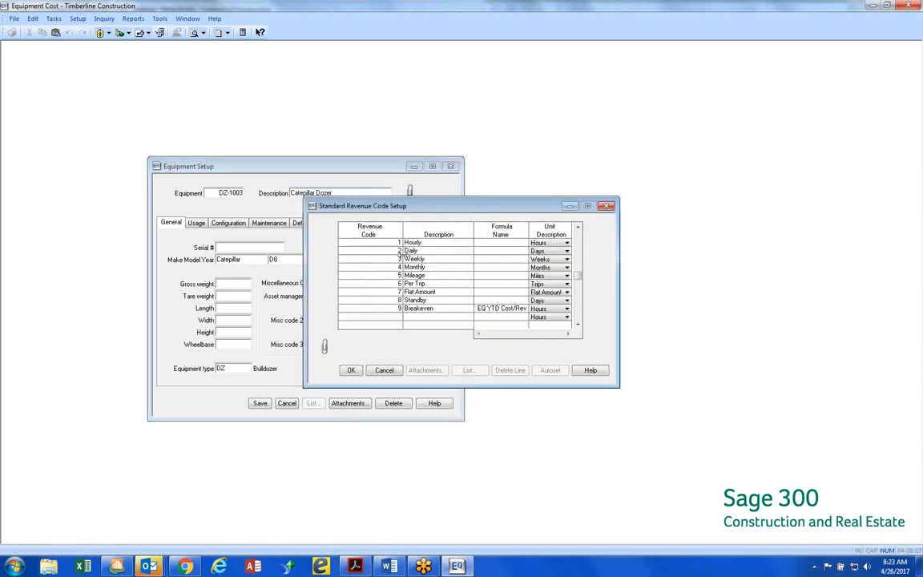
pyautogui.click(396, 242)
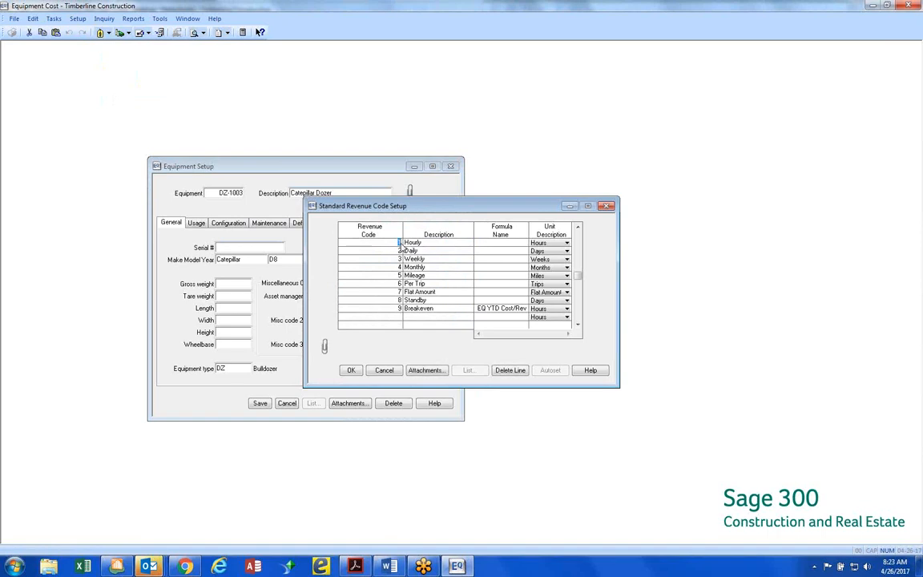
pyautogui.press('Tab')
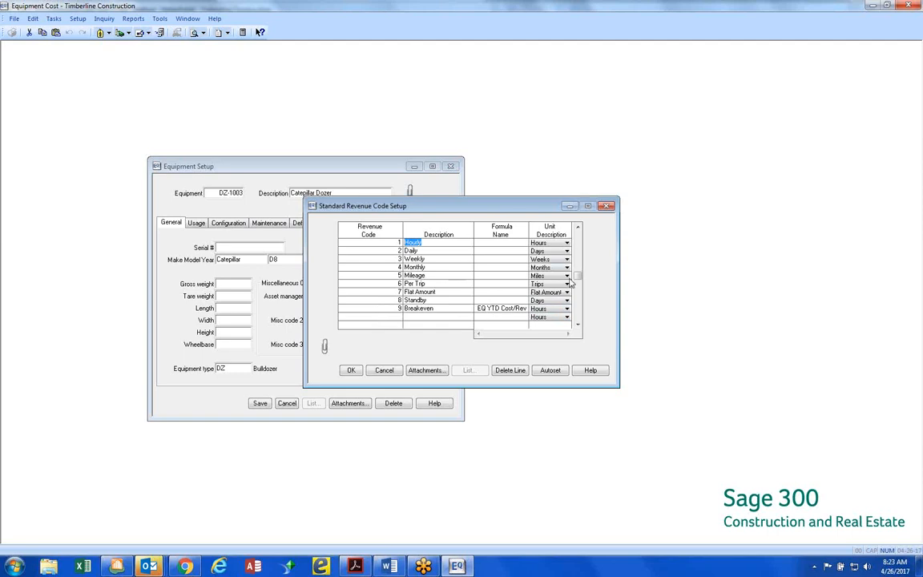
# Check the unit description choices for revenue code 8, Standby, and accept and close the standard revenue code setup
pyautogui.click(567, 318)
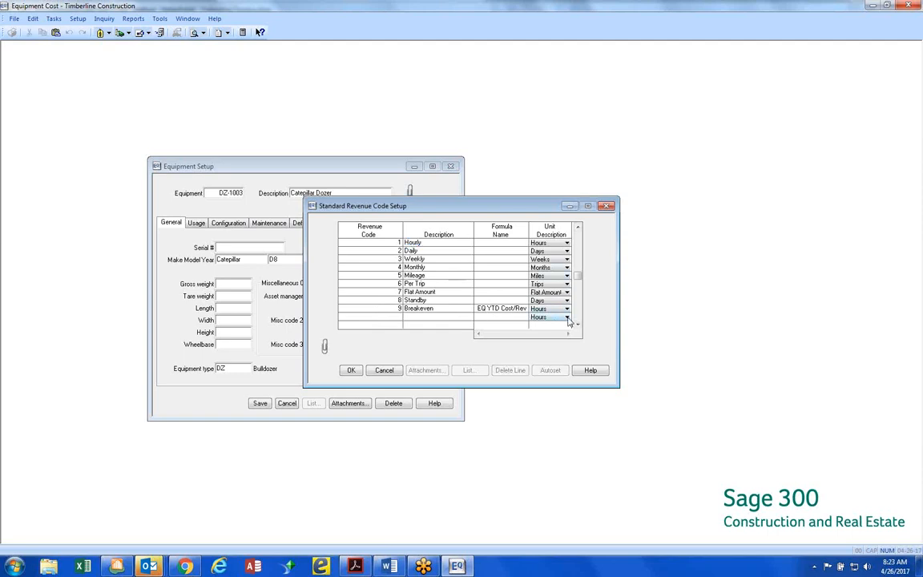
pyautogui.click(567, 319)
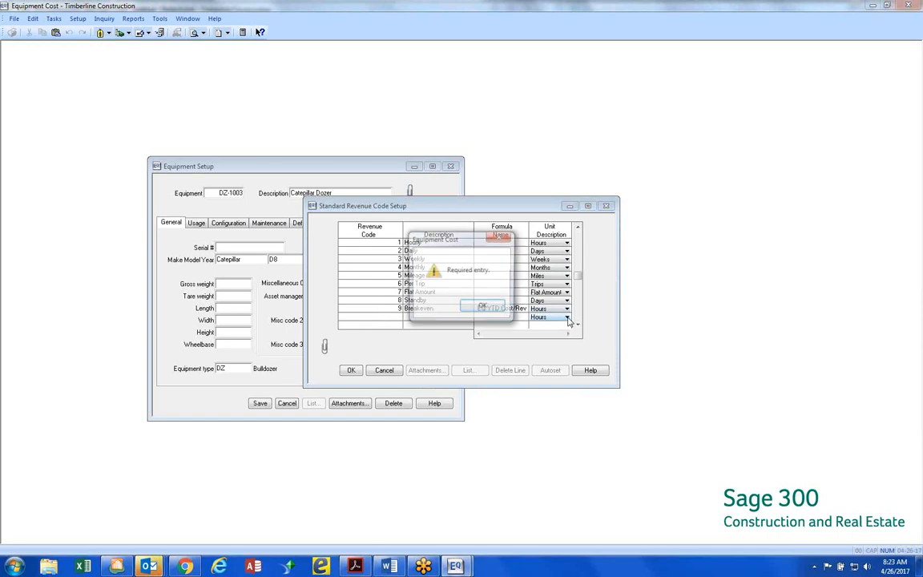
pyautogui.click(479, 305)
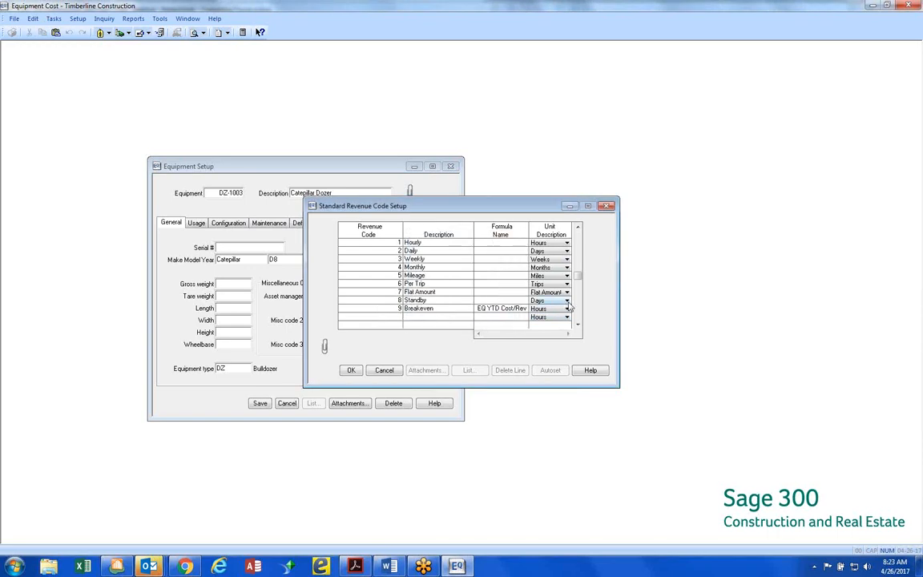
pyautogui.click(447, 298)
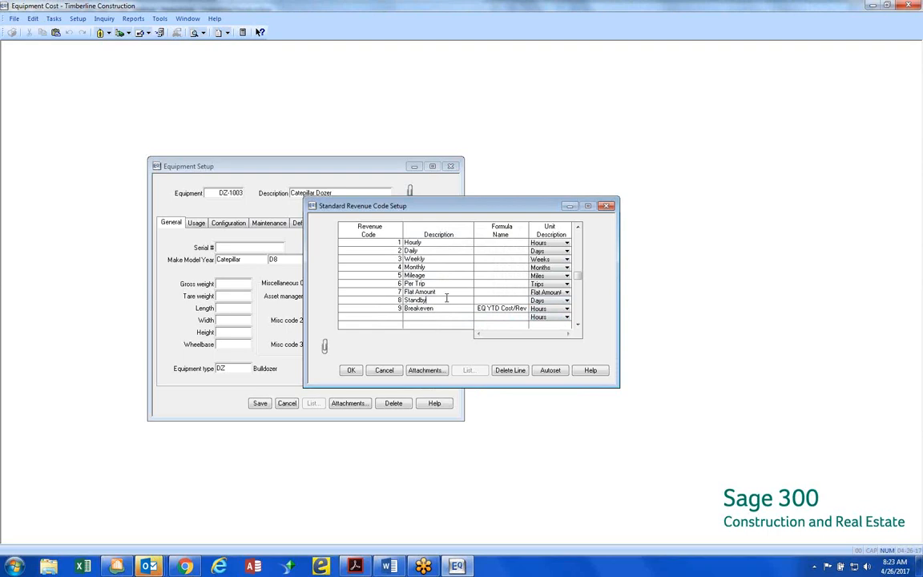
pyautogui.click(446, 298)
pyautogui.click(566, 300)
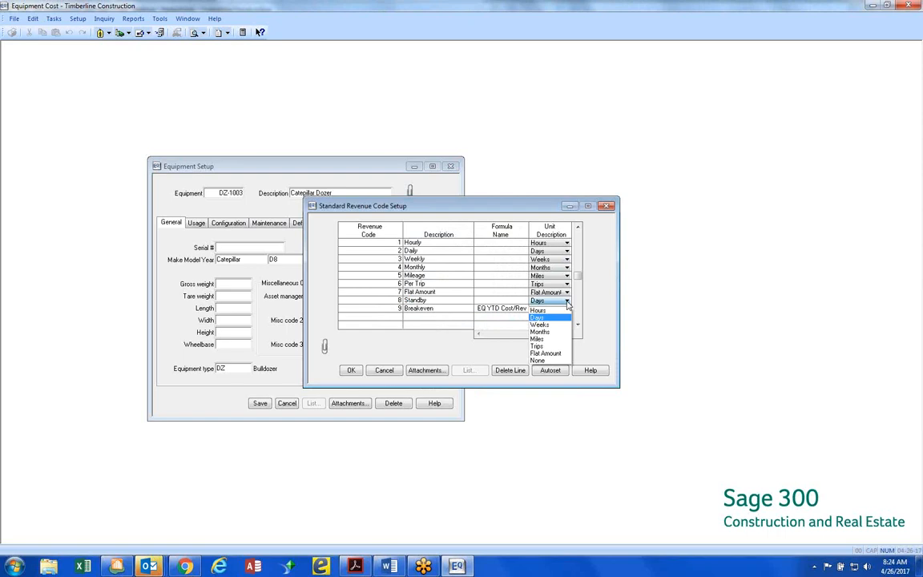
pyautogui.click(566, 305)
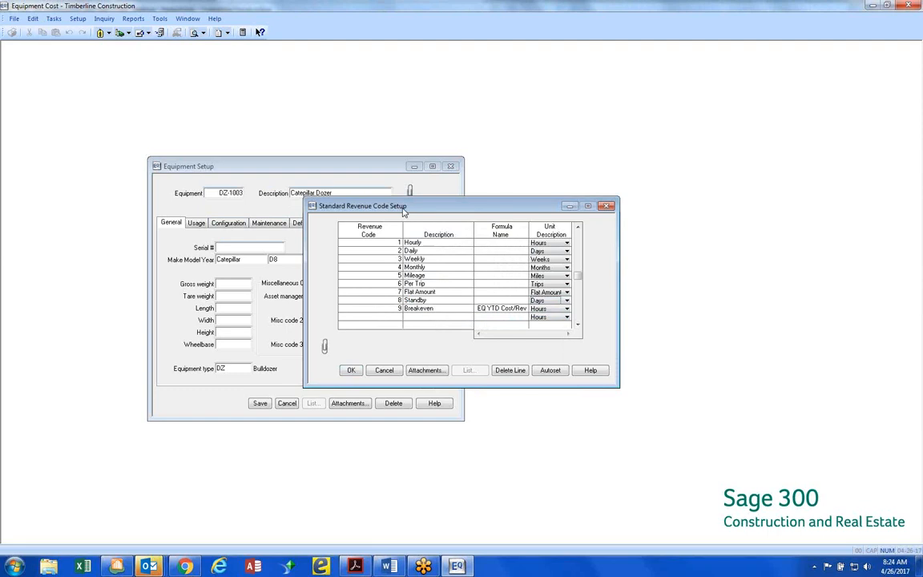
pyautogui.click(351, 370)
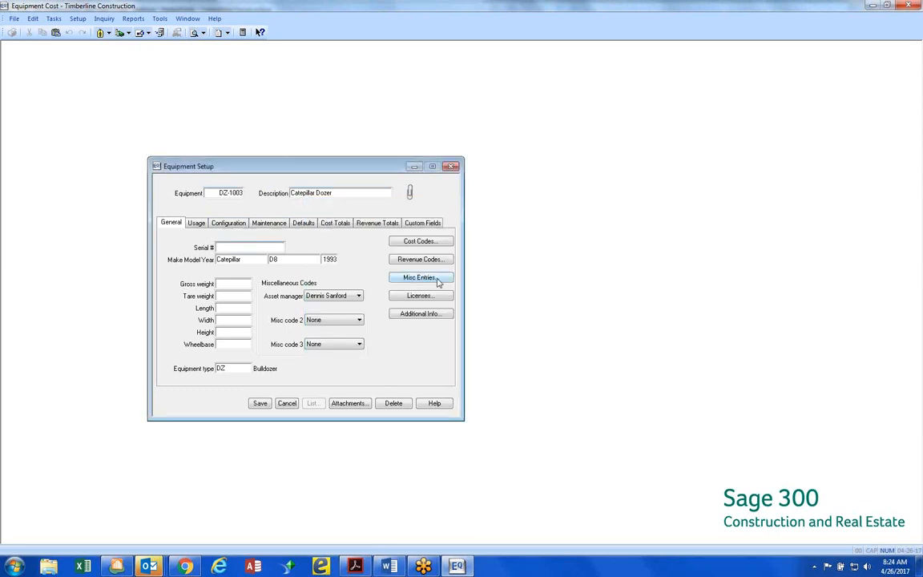
# View the revenue codes and the misc entries of dozer DZ-1003, closing each without saving
pyautogui.click(432, 260)
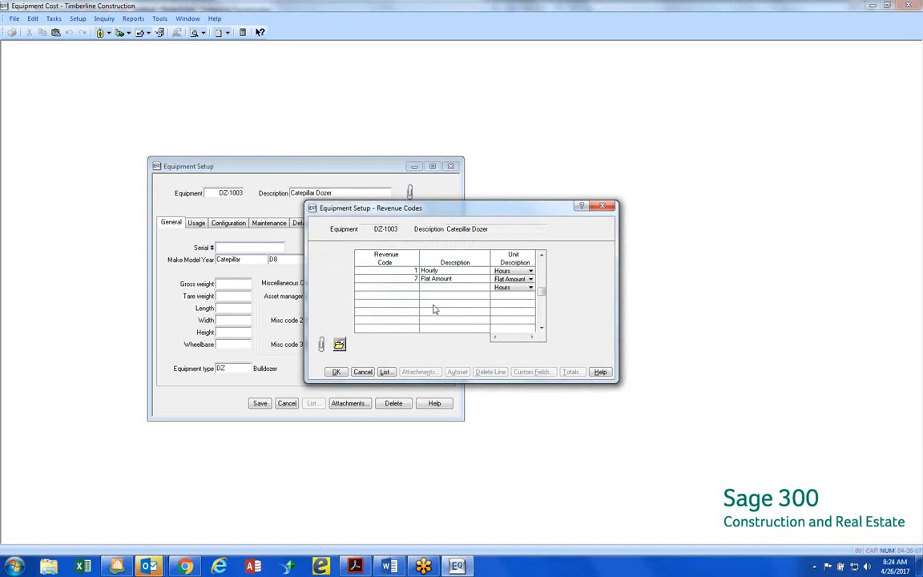
pyautogui.click(363, 372)
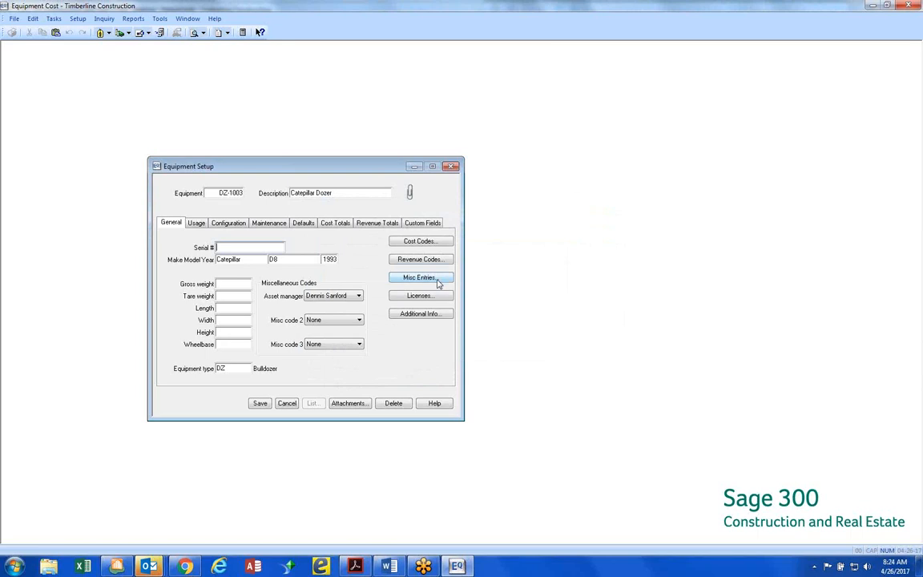
pyautogui.click(420, 277)
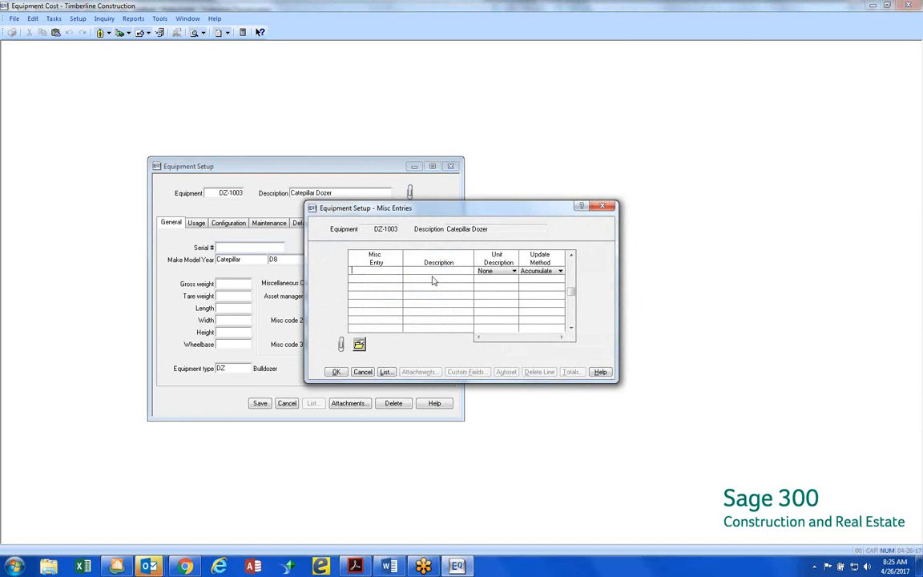
pyautogui.click(362, 371)
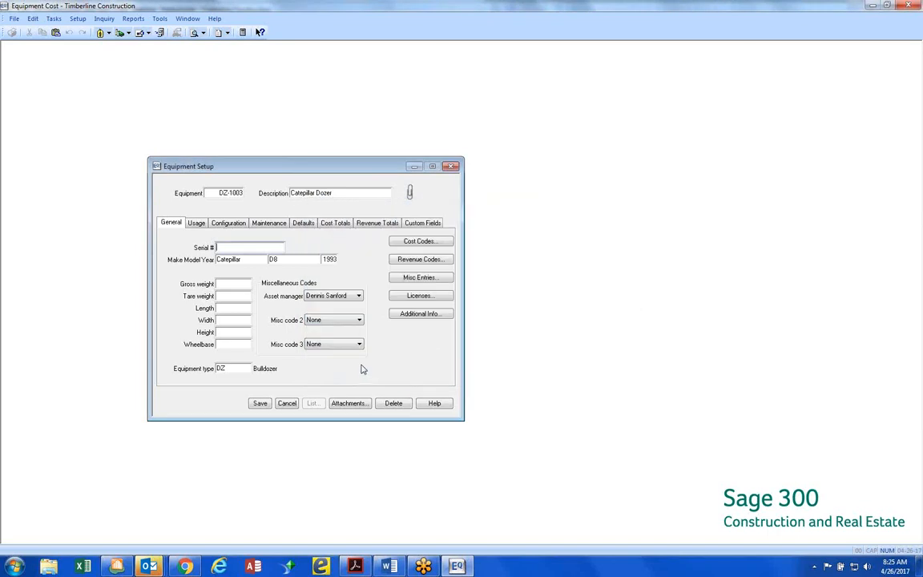
# Open the misc entry code setup, examine the Tons code, and check the update method choices for the Trips code
pyautogui.click(78, 20)
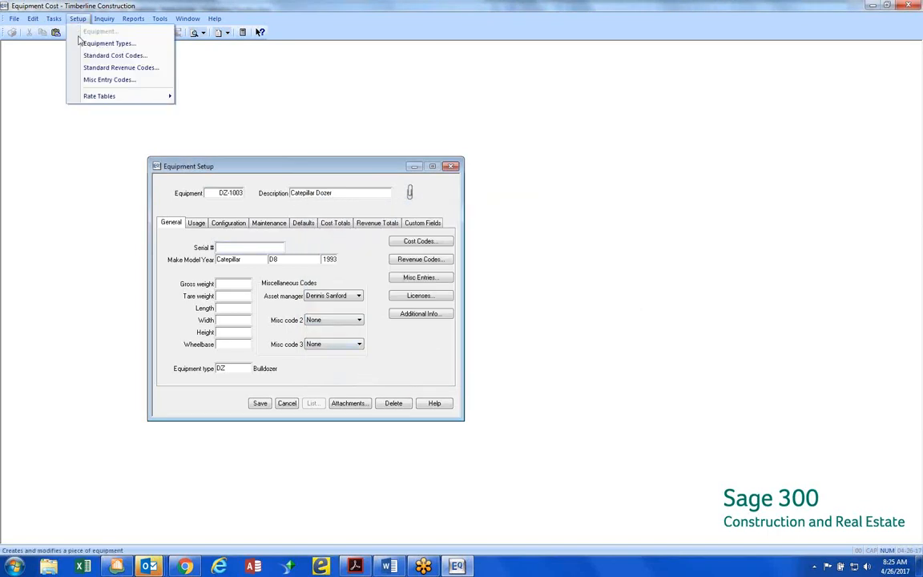
pyautogui.click(97, 80)
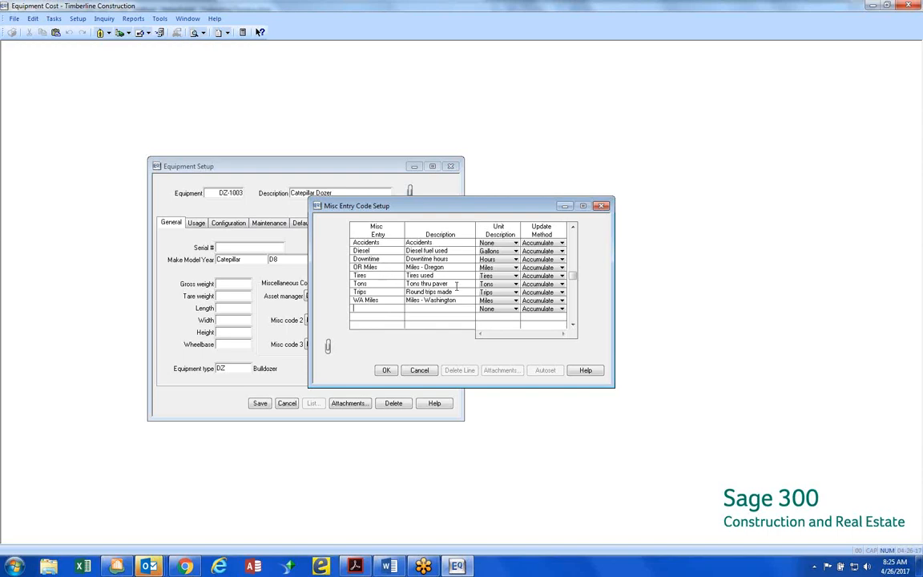
pyautogui.click(403, 285)
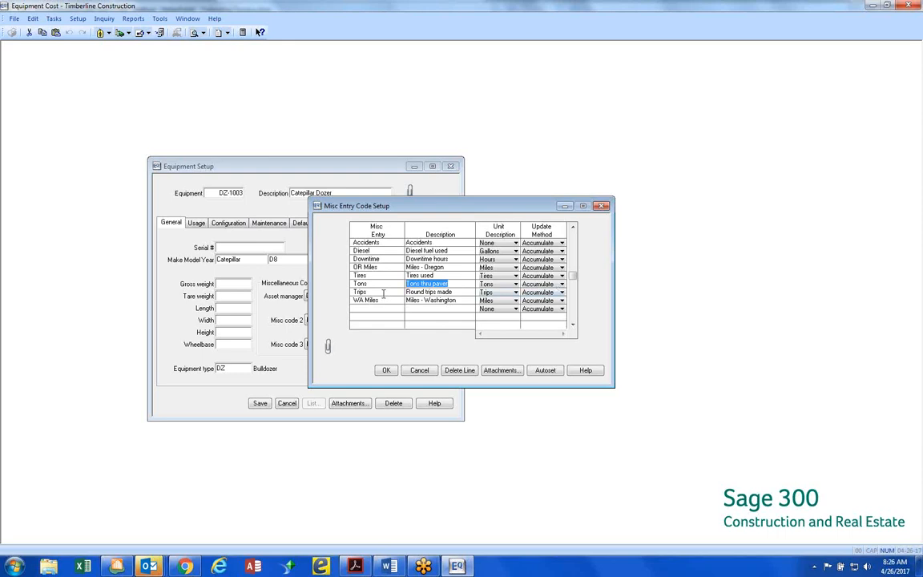
pyautogui.click(562, 292)
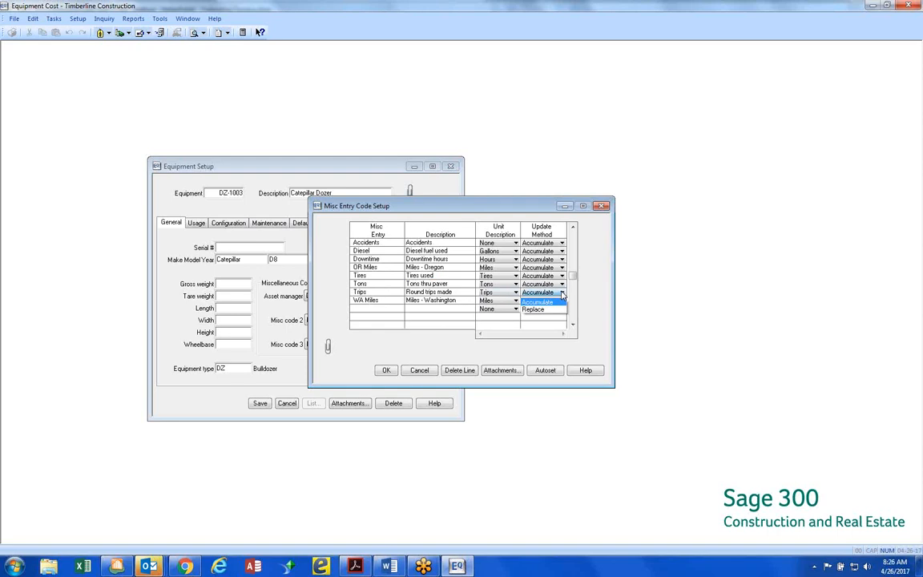
pyautogui.click(562, 293)
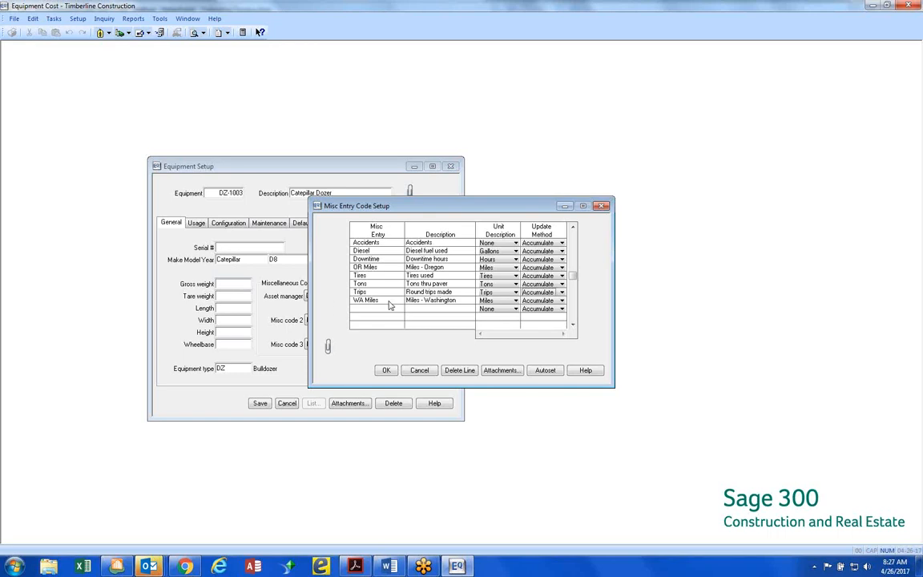
pyautogui.click(561, 293)
pyautogui.click(563, 295)
# Look over the entry tasks and the Customize Entry choices, and close the misc entry code setup without saving
pyautogui.click(54, 20)
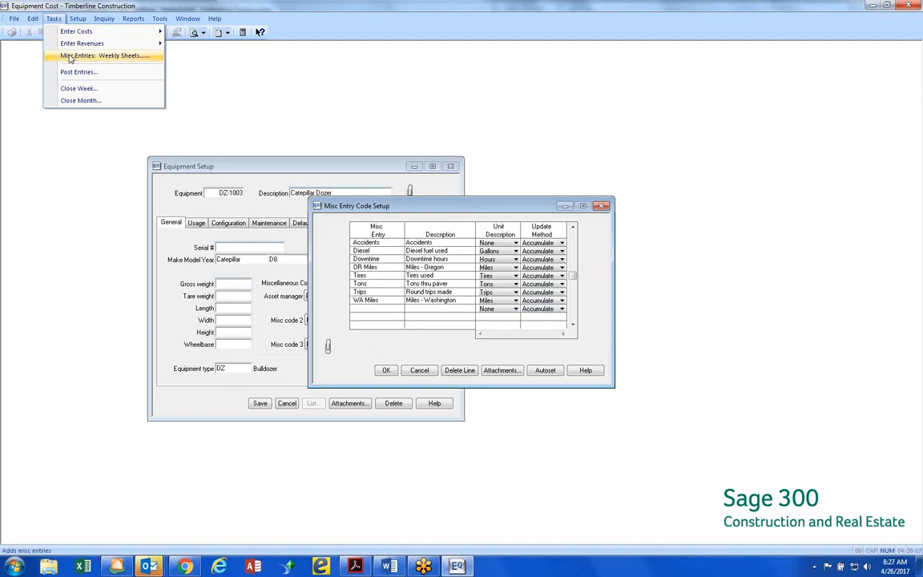
pyautogui.moveTo(71, 50)
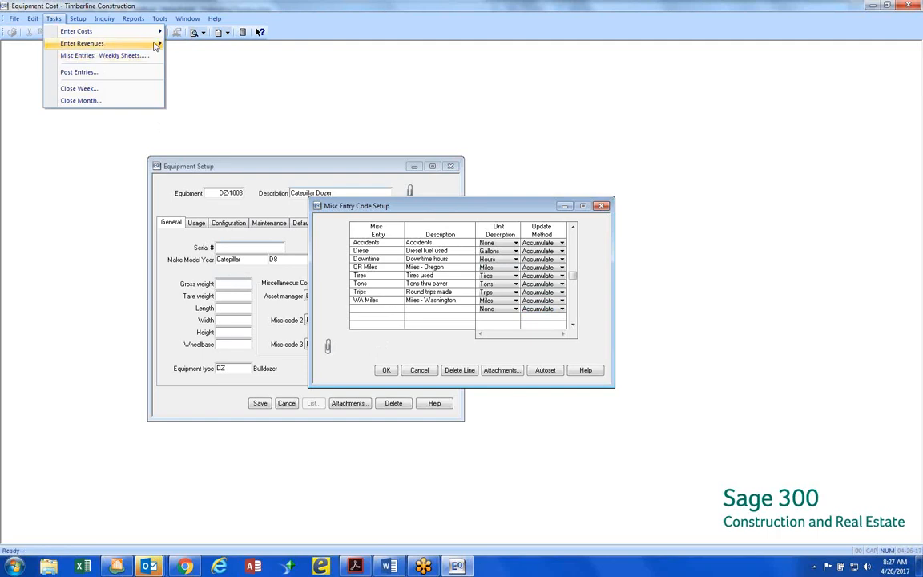
pyautogui.moveTo(160, 26)
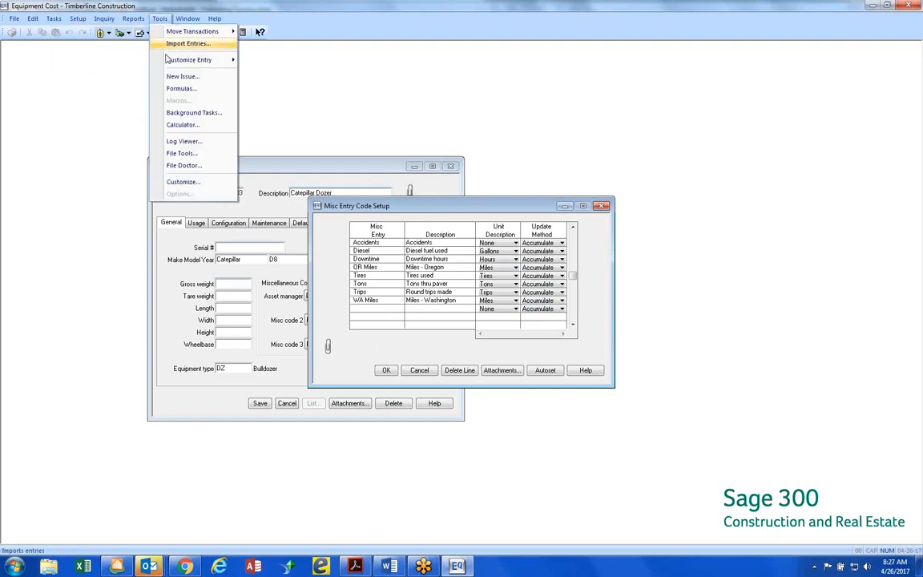
pyautogui.moveTo(168, 62)
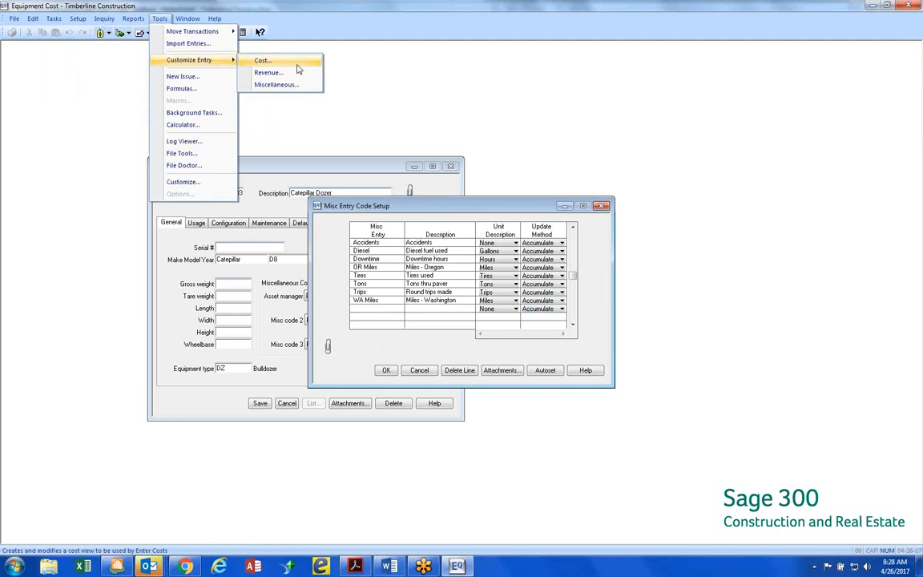
pyautogui.click(392, 80)
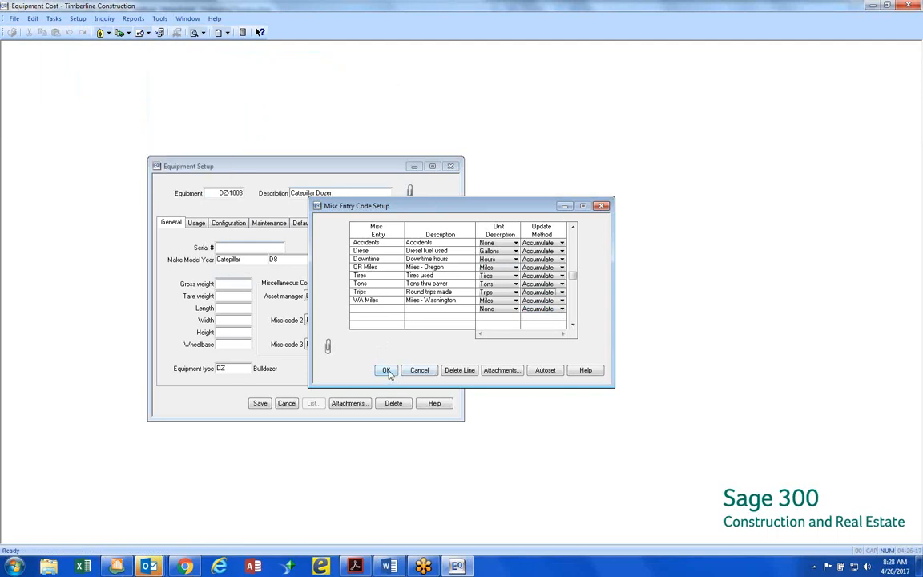
pyautogui.click(394, 310)
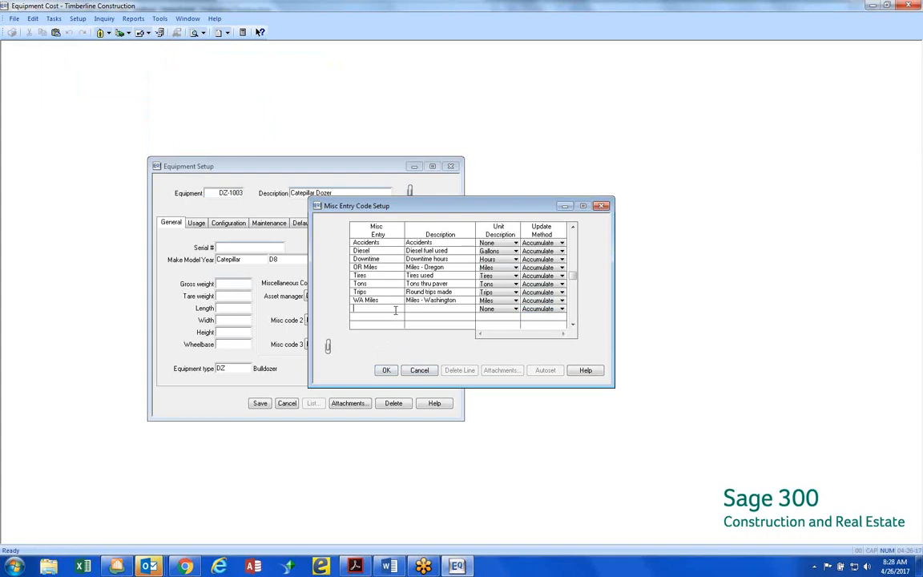
pyautogui.click(424, 374)
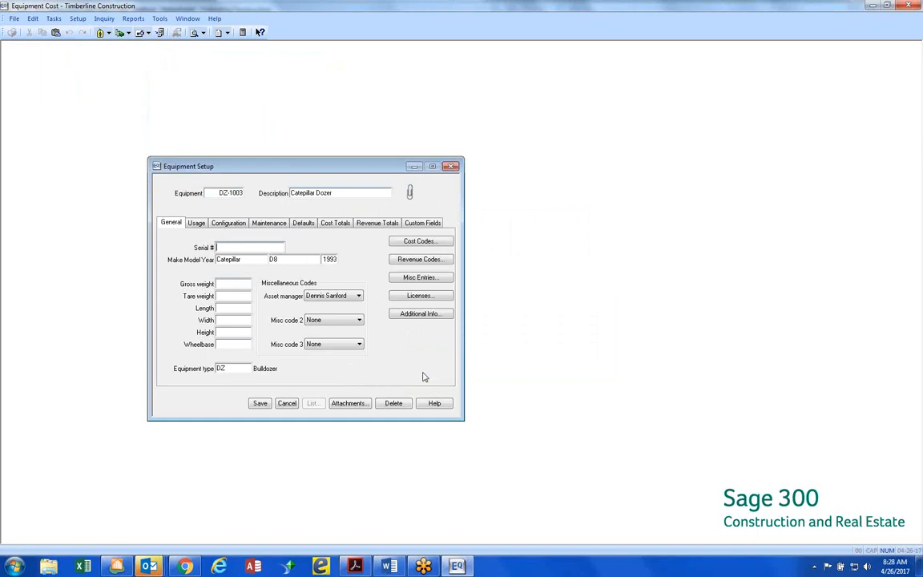
# Add a PA DOT license to dozer DZ-1003, issued by PennDOT, expiring 6-30-2017, with a fee of 45.00
pyautogui.click(434, 296)
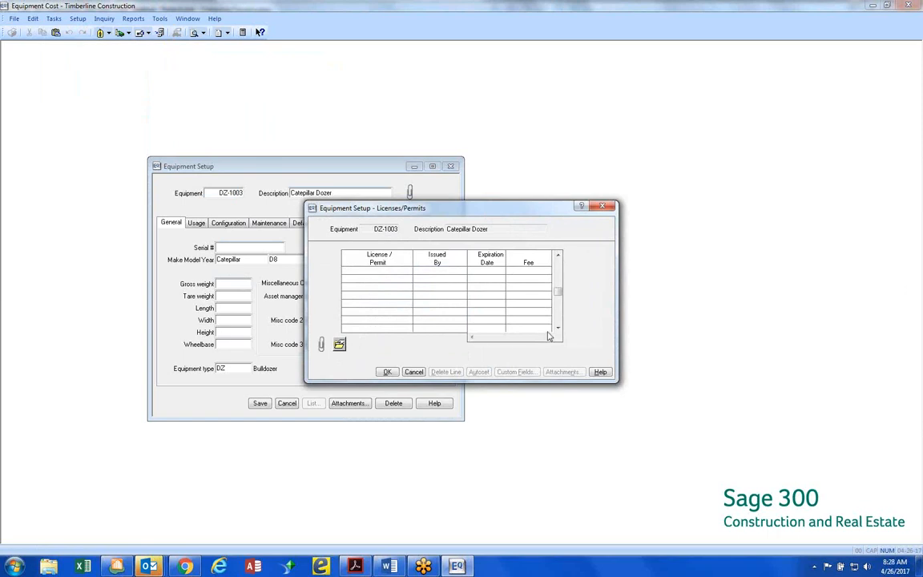
pyautogui.write('PA DOT')
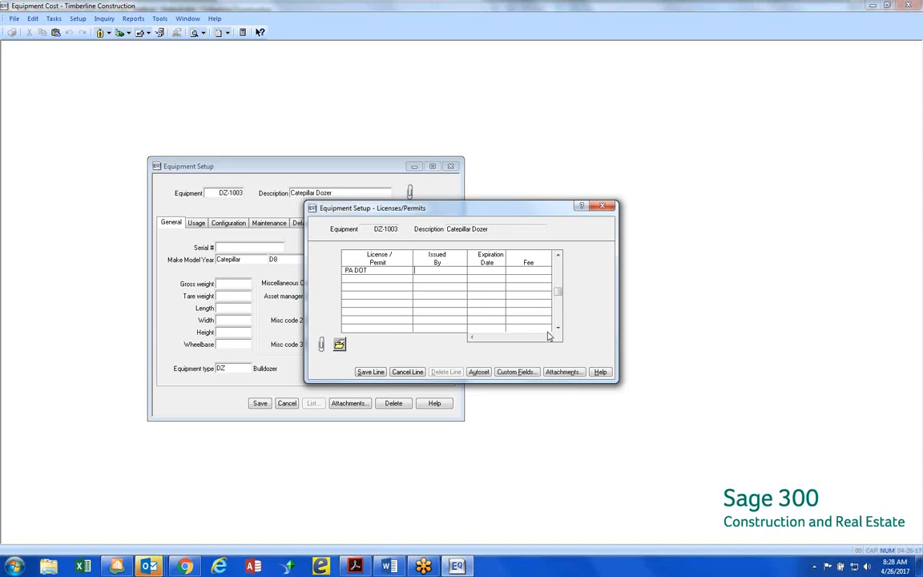
pyautogui.click(436, 272)
pyautogui.write('PennDOT')
pyautogui.press('Tab')
pyautogui.write('6-30-2017')
pyautogui.press('Tab')
pyautogui.write('45')
pyautogui.press('Return')
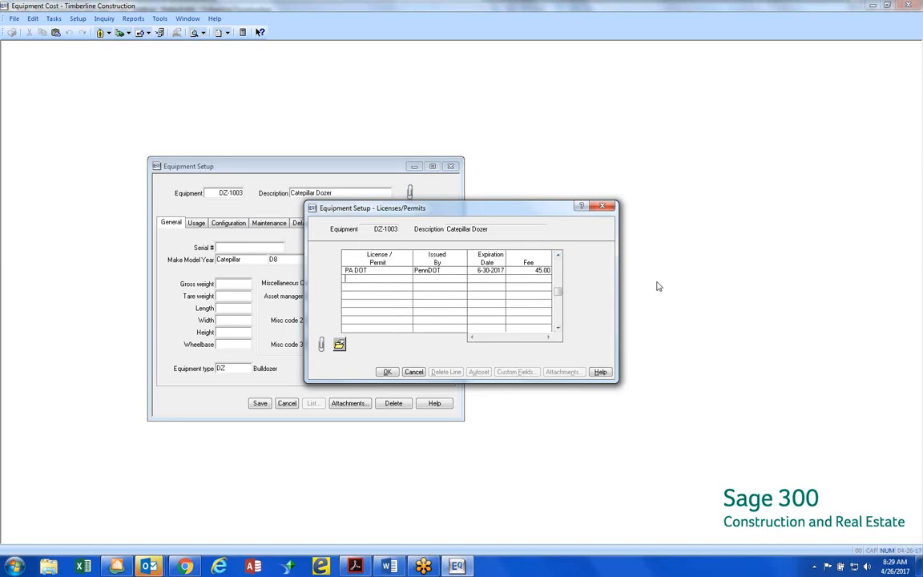
# Check the custom fields of the PA DOT license, and accept and close the dozer's licenses and permits
pyautogui.click(544, 270)
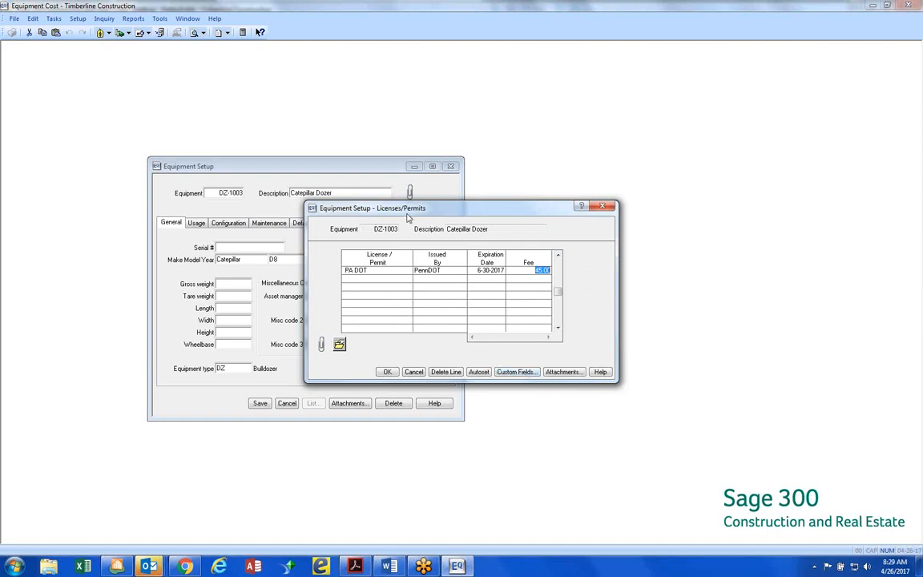
pyautogui.click(521, 372)
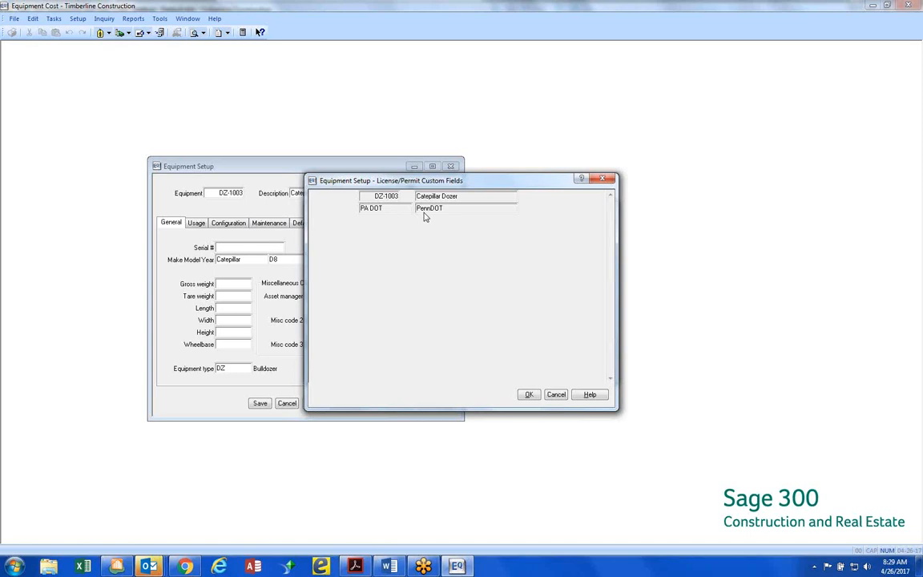
pyautogui.click(554, 394)
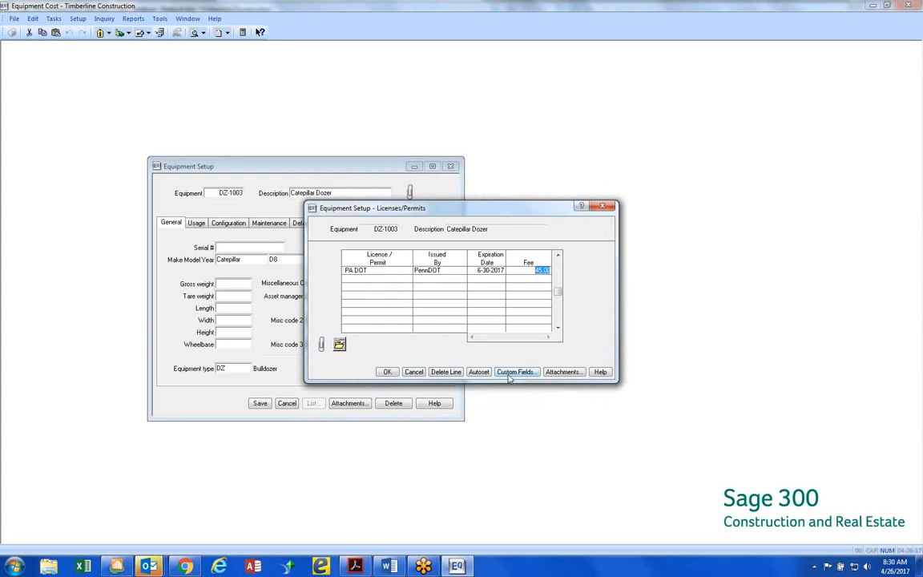
pyautogui.click(387, 373)
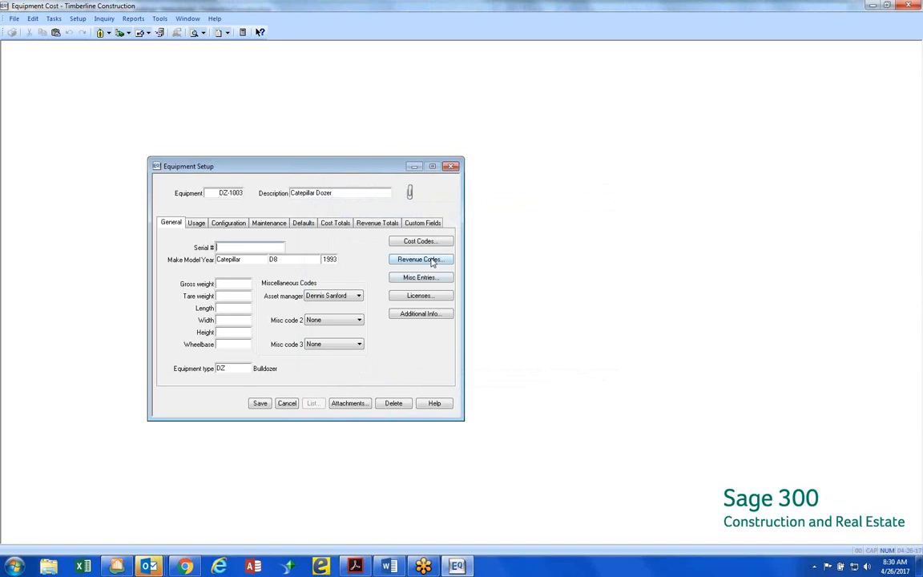
# Reopen the dozer's licenses and view the custom fields and attachments of the PA DOT license
pyautogui.click(437, 300)
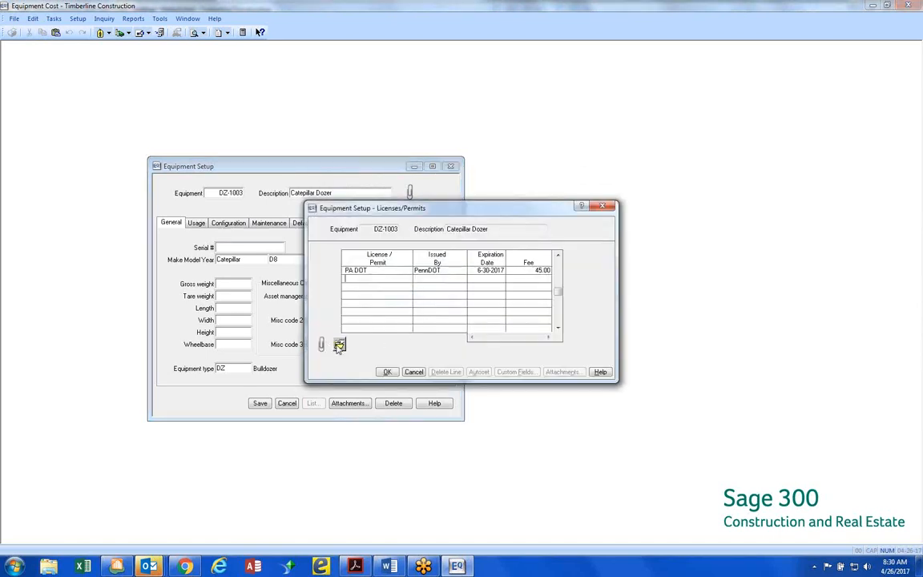
pyautogui.click(355, 274)
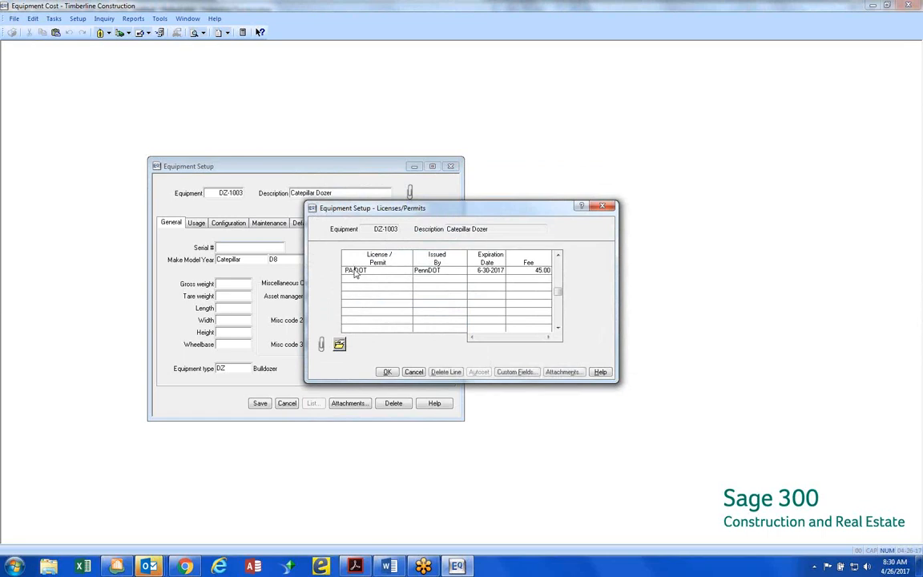
pyautogui.click(344, 345)
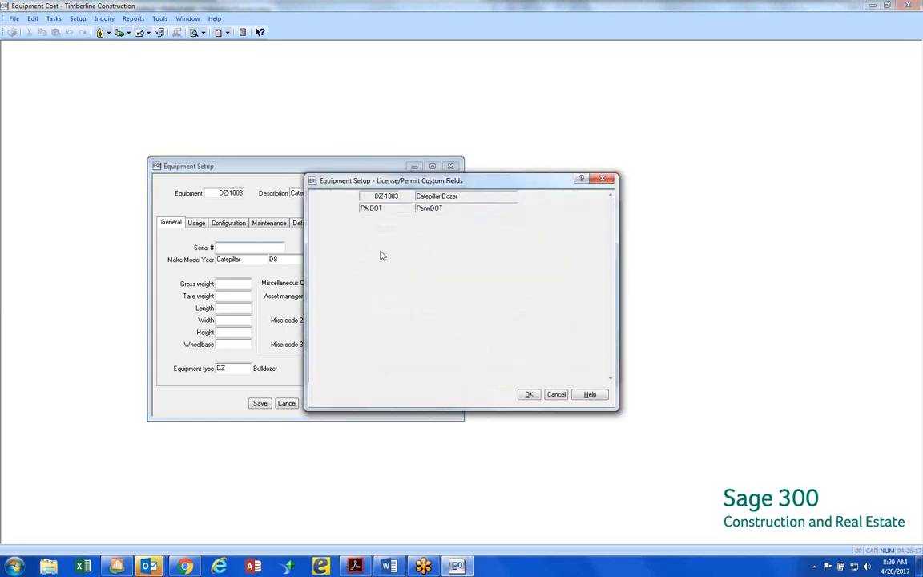
pyautogui.click(553, 395)
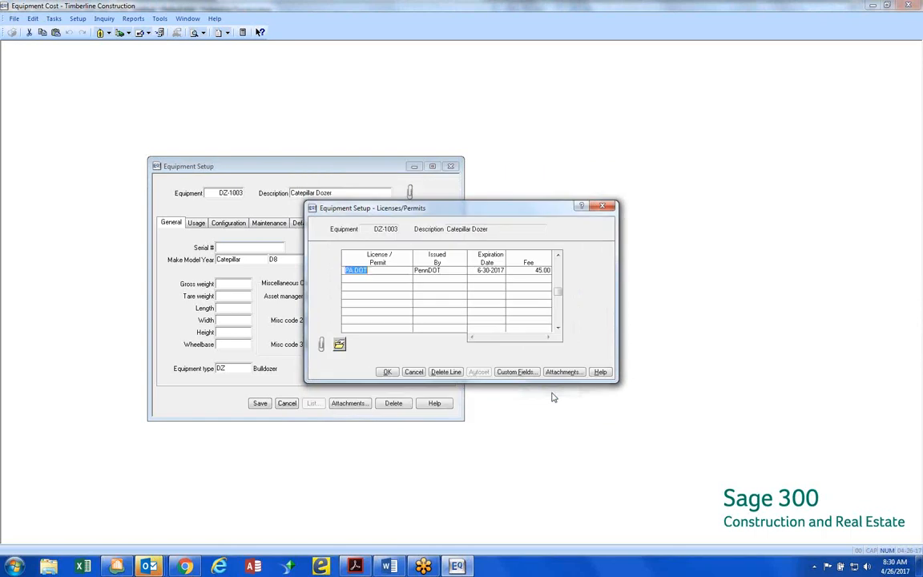
pyautogui.click(562, 373)
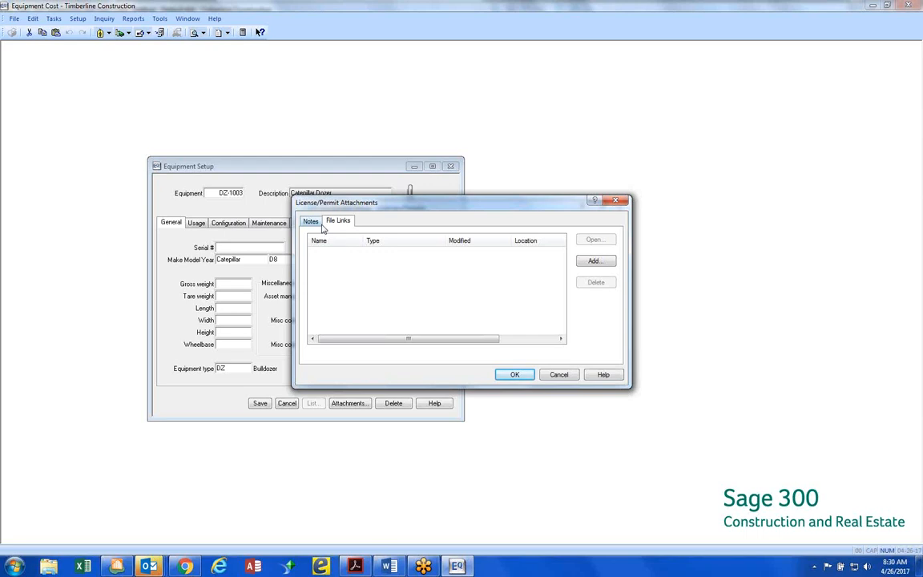
# Close the PA DOT license attachments and the dozer's licenses, and view its additional rental information
pyautogui.click(566, 380)
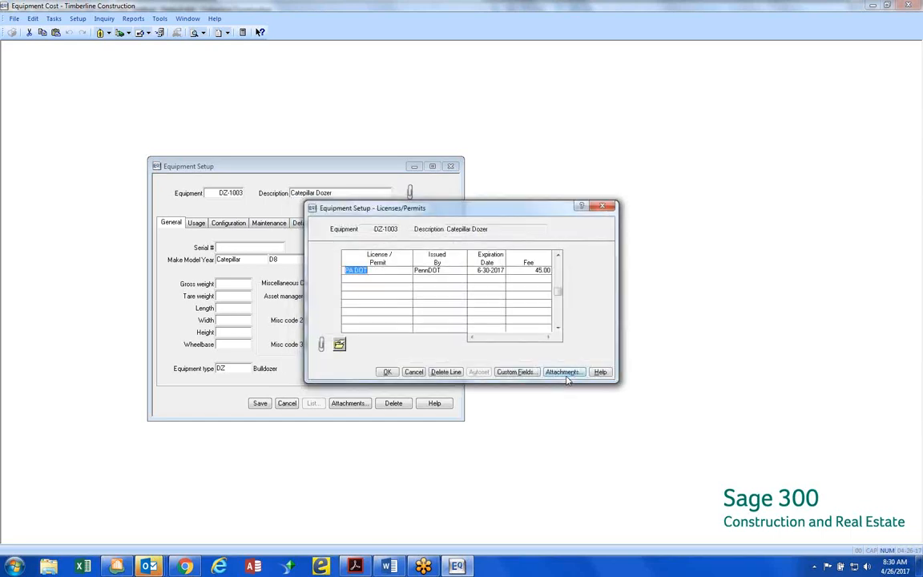
pyautogui.click(387, 371)
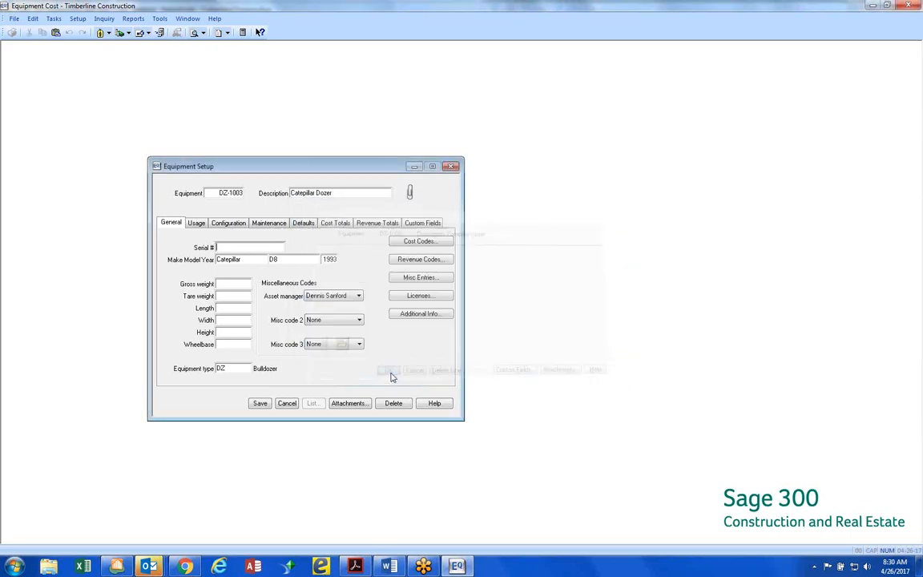
pyautogui.click(431, 314)
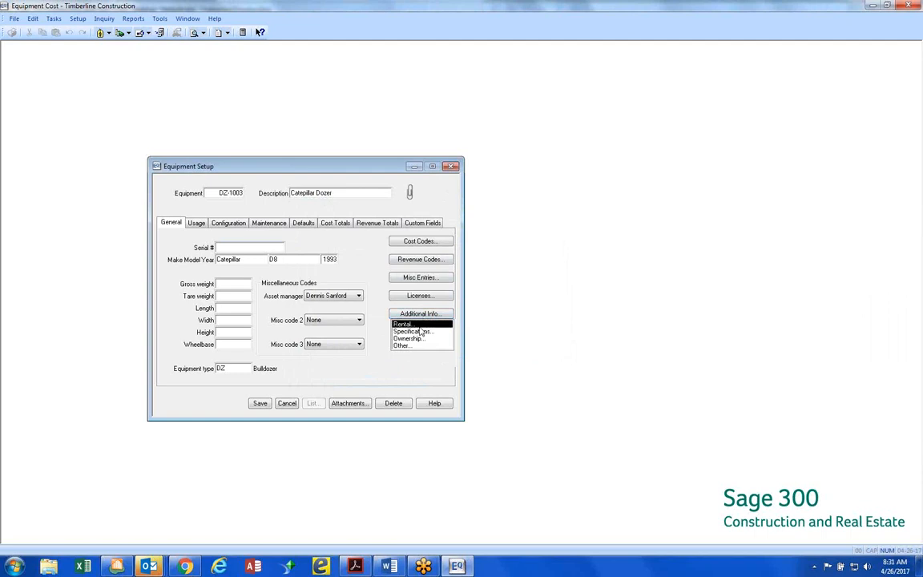
pyautogui.press('Return')
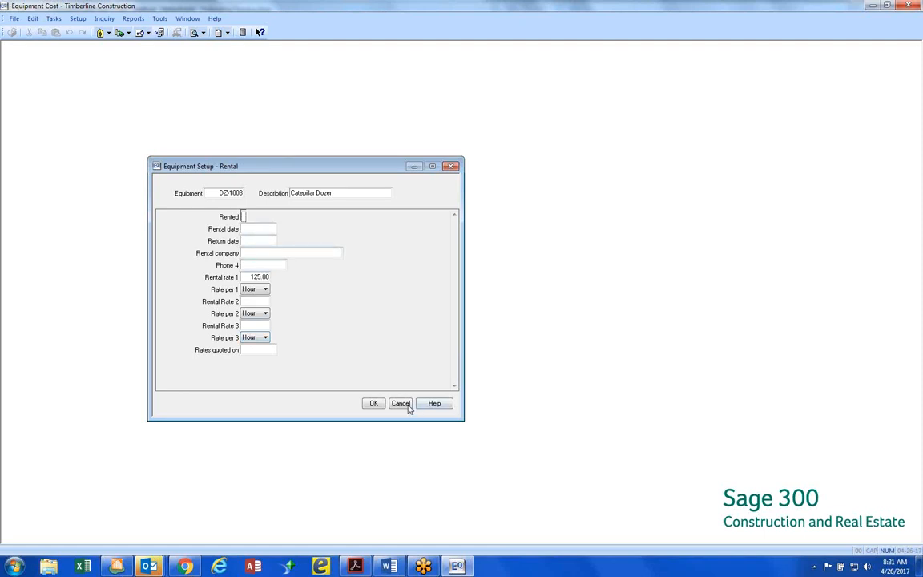
pyautogui.press('Return')
# View the dozer's Specifications, Ownership and Other additional information, closing each without changes
pyautogui.click(423, 314)
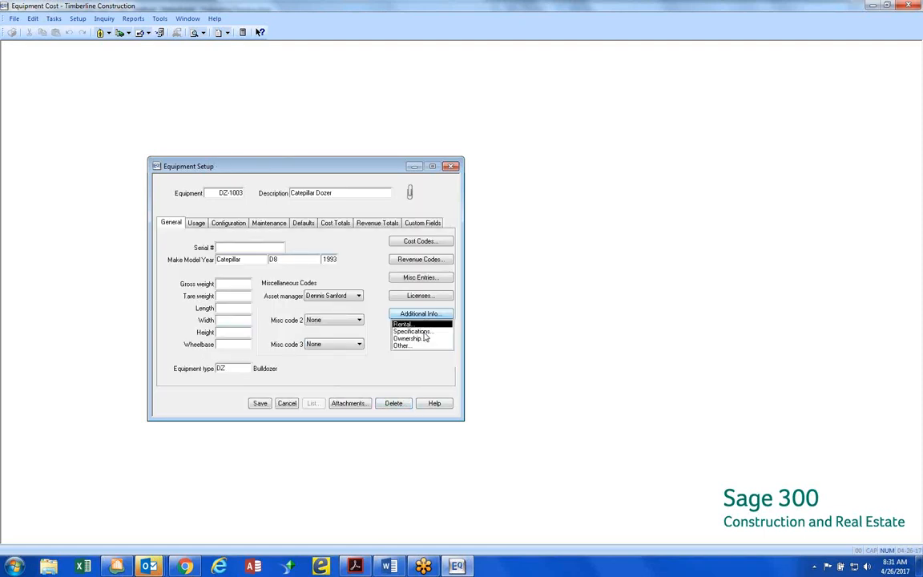
pyautogui.click(412, 331)
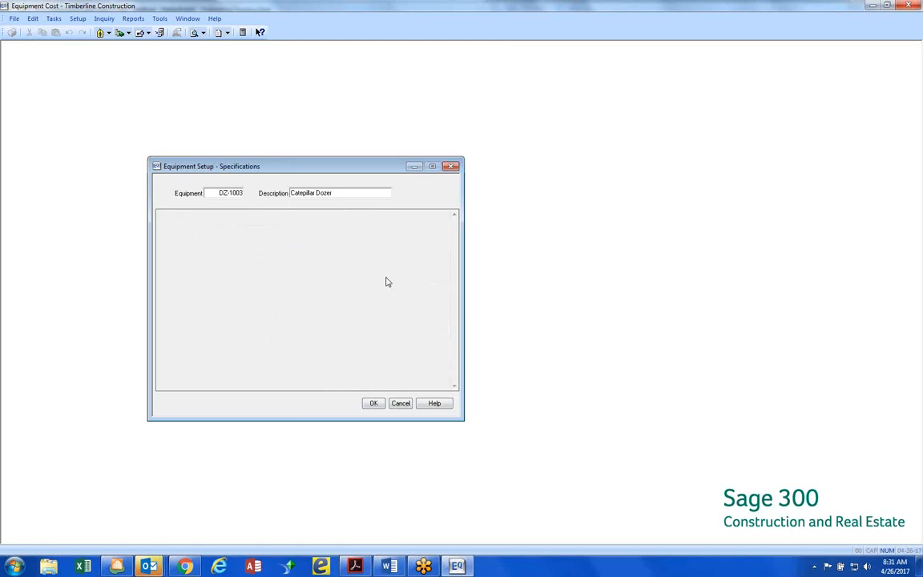
pyautogui.click(400, 403)
pyautogui.click(430, 316)
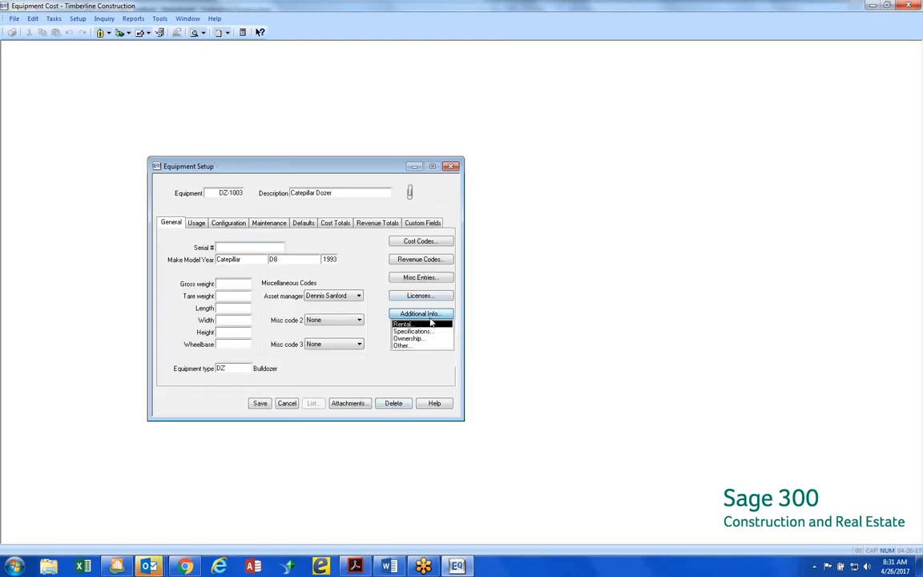
pyautogui.click(411, 337)
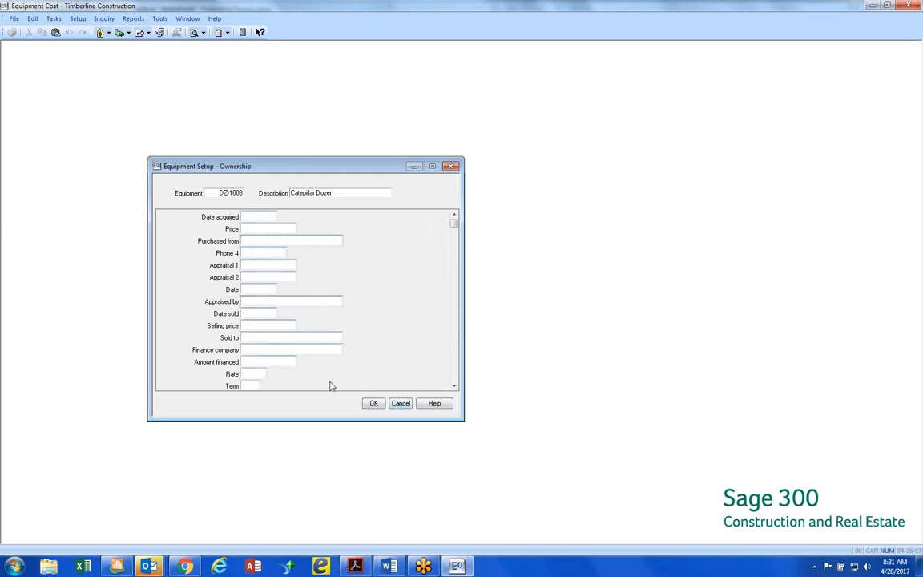
pyautogui.click(405, 403)
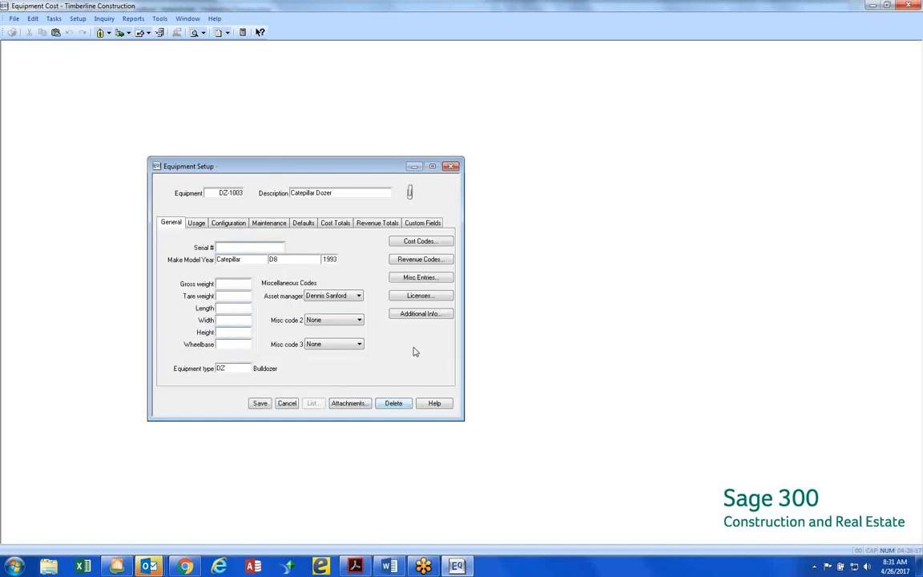
pyautogui.click(433, 315)
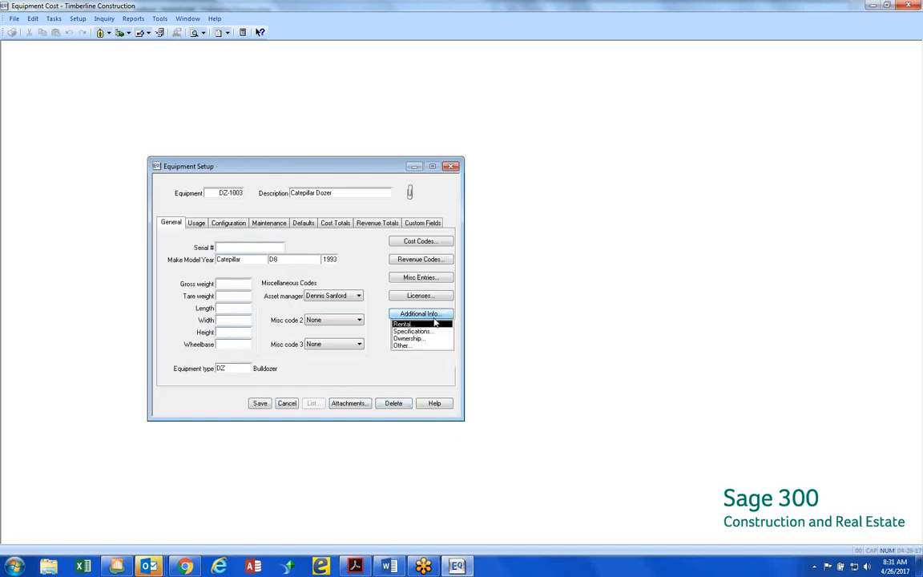
pyautogui.click(409, 347)
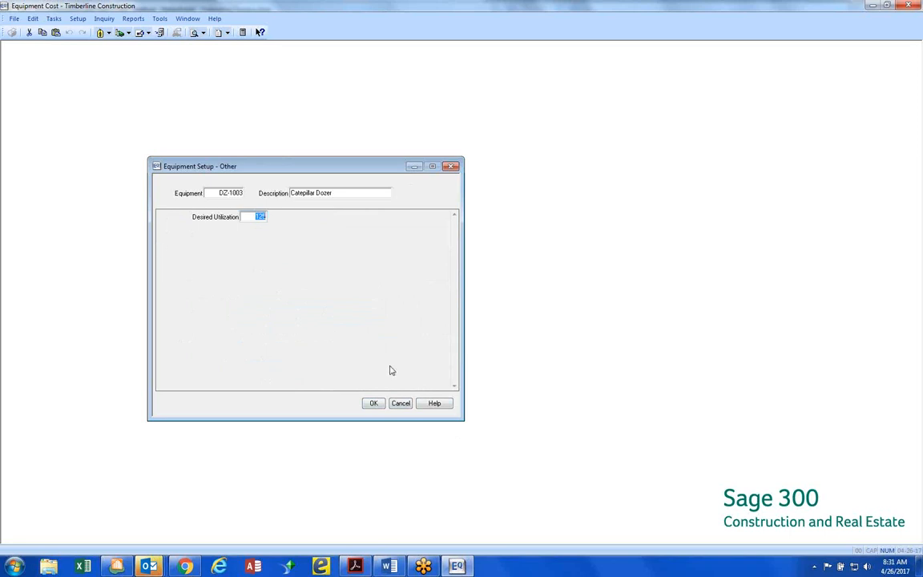
pyautogui.click(401, 404)
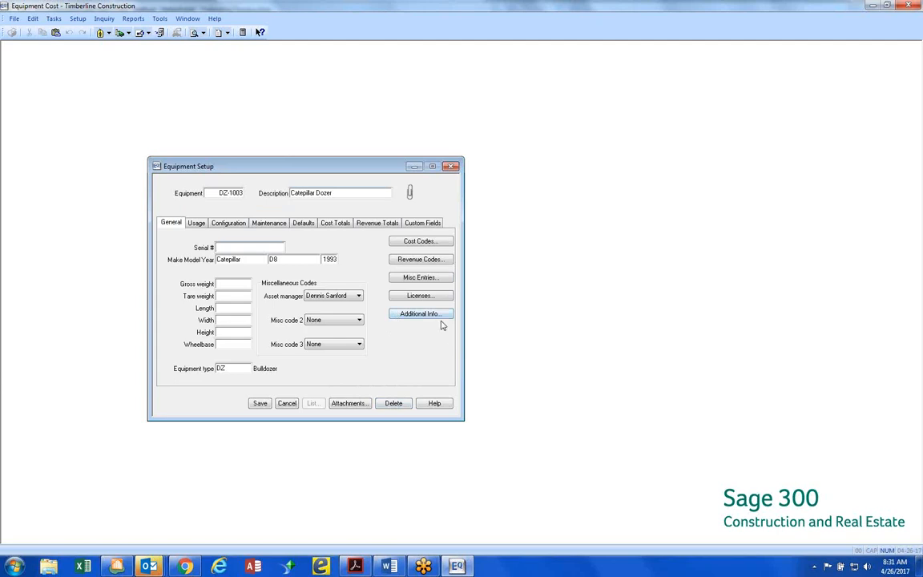
# View the dozer's usage details, including the equipment it can be attached to and the available statuses, without changing them
pyautogui.click(196, 224)
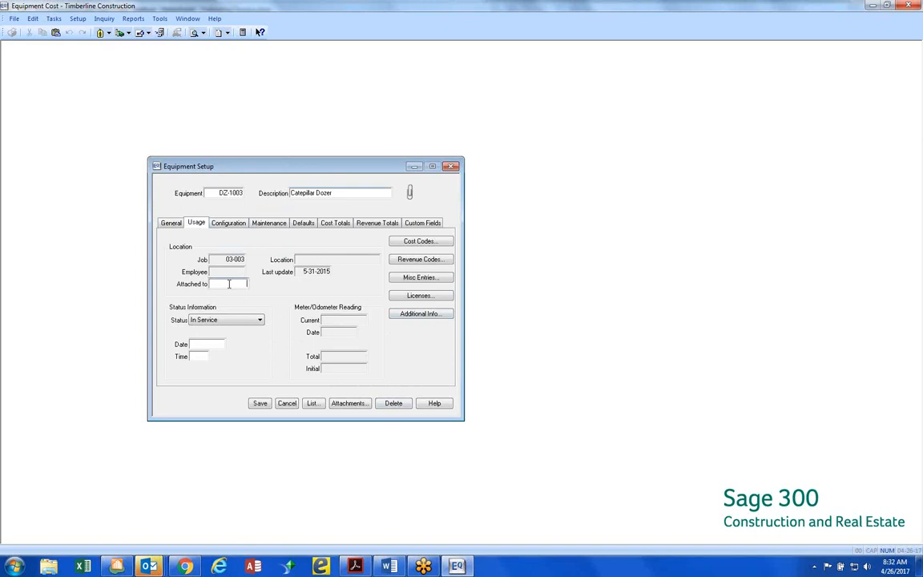
pyautogui.click(229, 283)
pyautogui.click(311, 404)
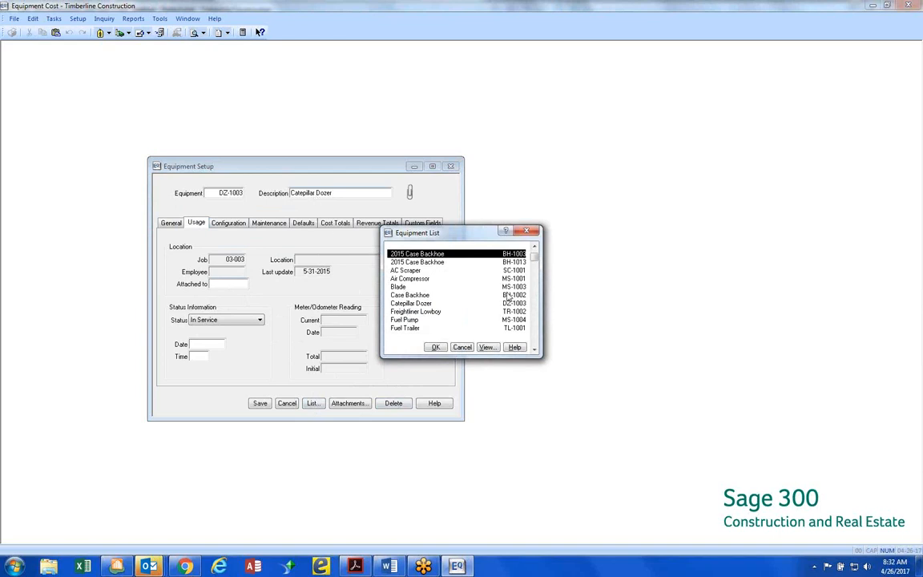
pyautogui.click(472, 348)
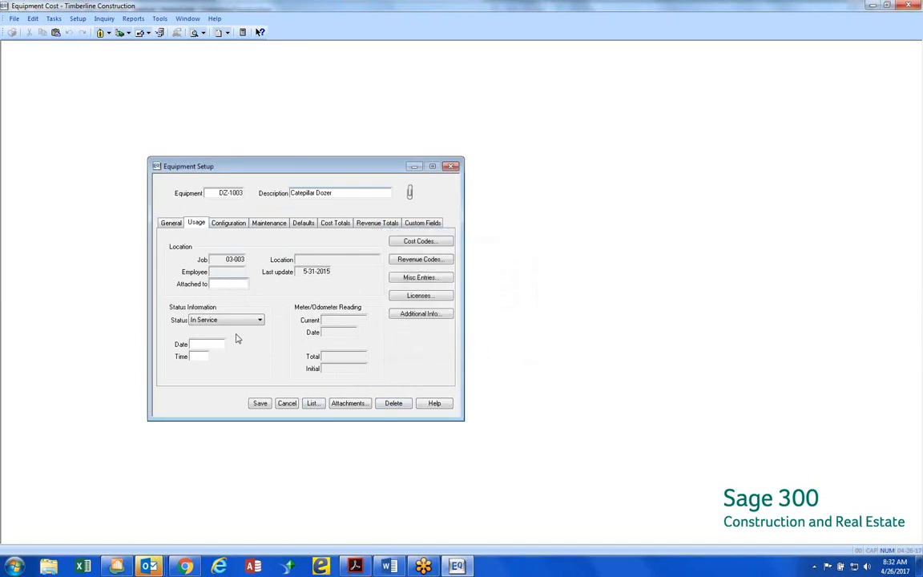
pyautogui.click(260, 320)
pyautogui.click(260, 320)
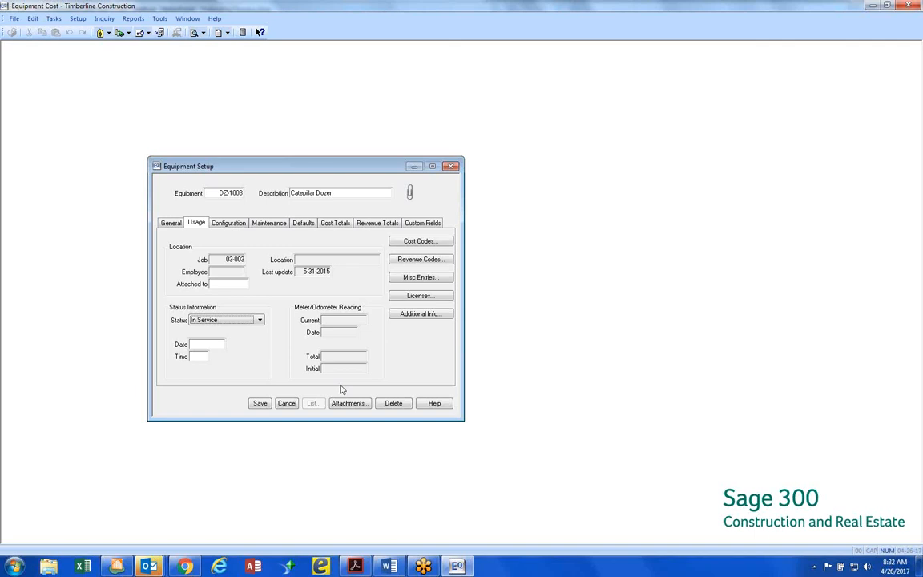
# View the dozer's configuration and maintenance details and the standard revenue codes available for its interface default
pyautogui.click(231, 228)
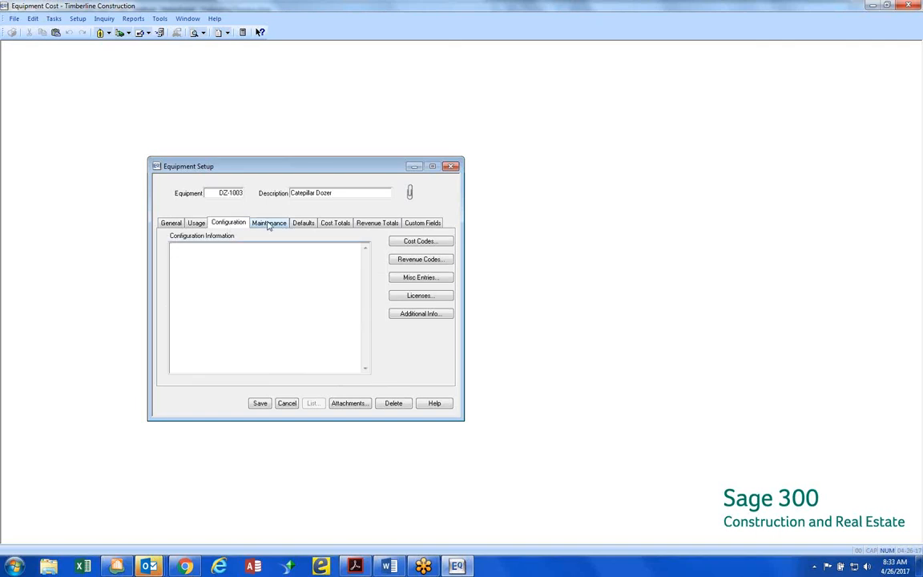
pyautogui.click(269, 224)
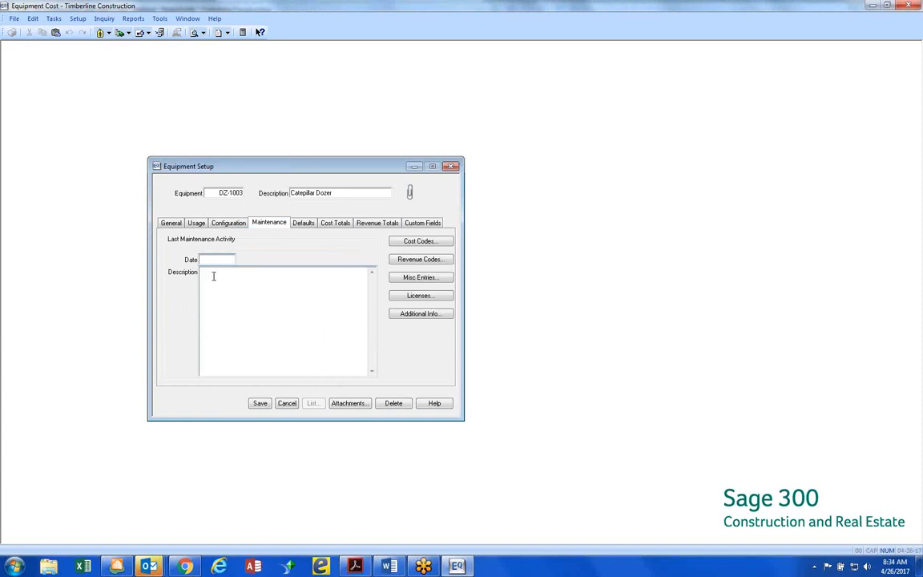
pyautogui.click(303, 224)
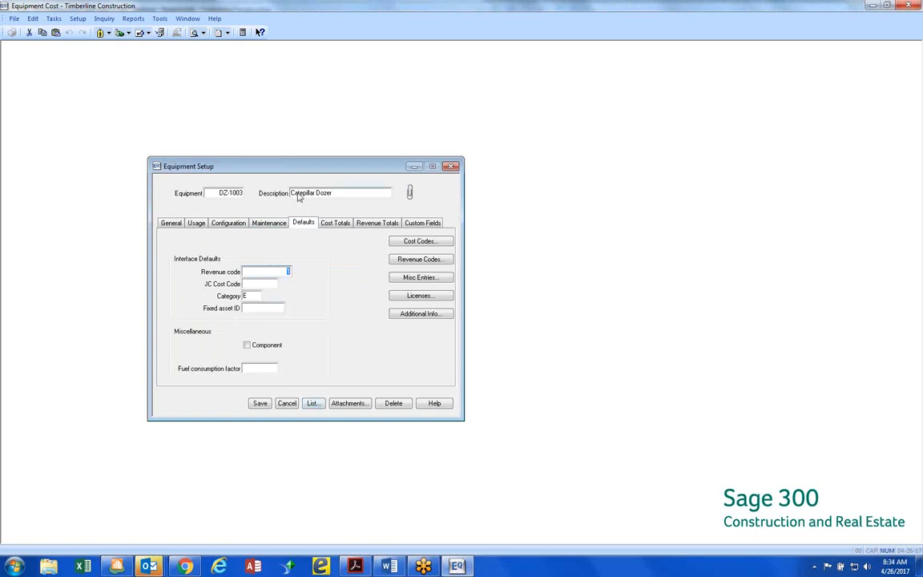
pyautogui.click(312, 404)
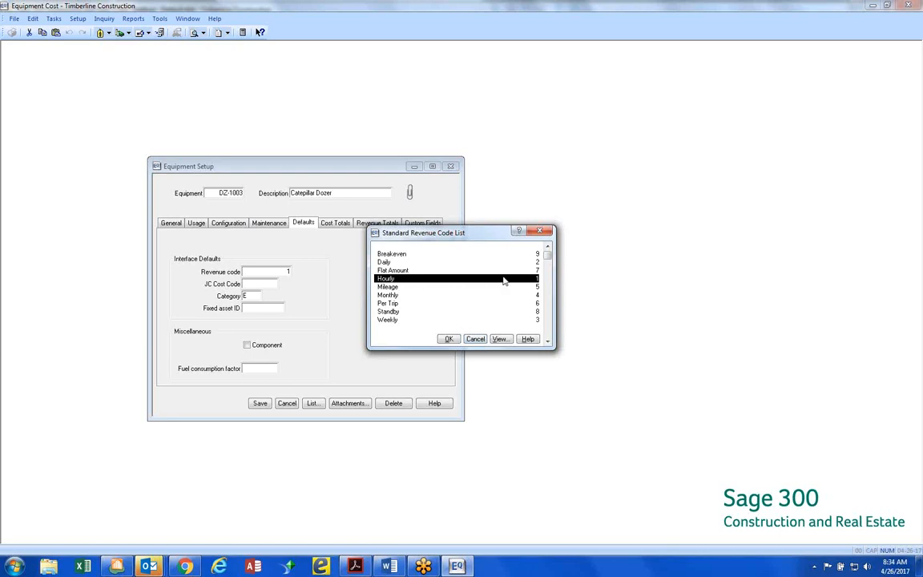
pyautogui.click(475, 339)
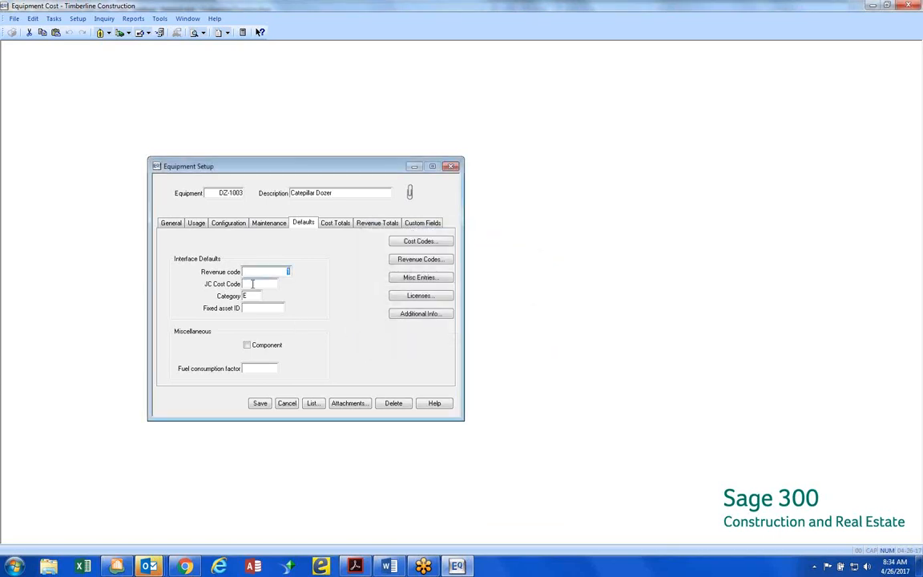
# Browse the standard cost codes available for the dozer's default JC cost code without choosing one
pyautogui.click(252, 284)
pyautogui.click(312, 403)
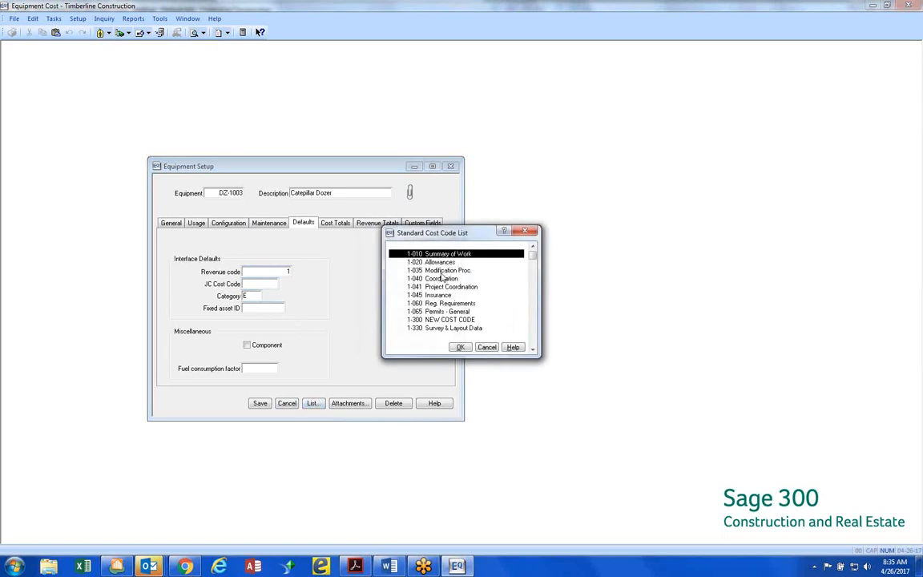
pyautogui.scroll(-1, 453, 290)
pyautogui.scroll(-8, 453, 290)
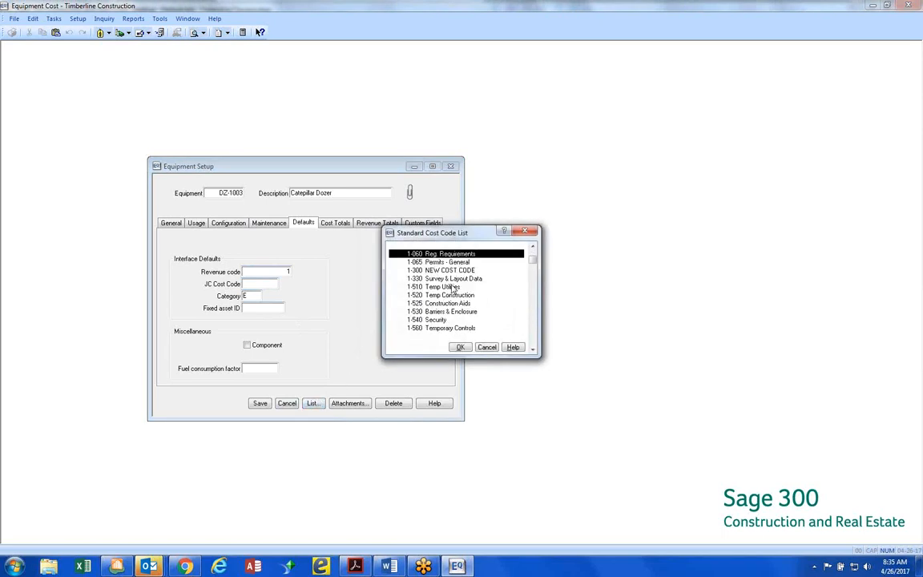
pyautogui.scroll(-9, 453, 290)
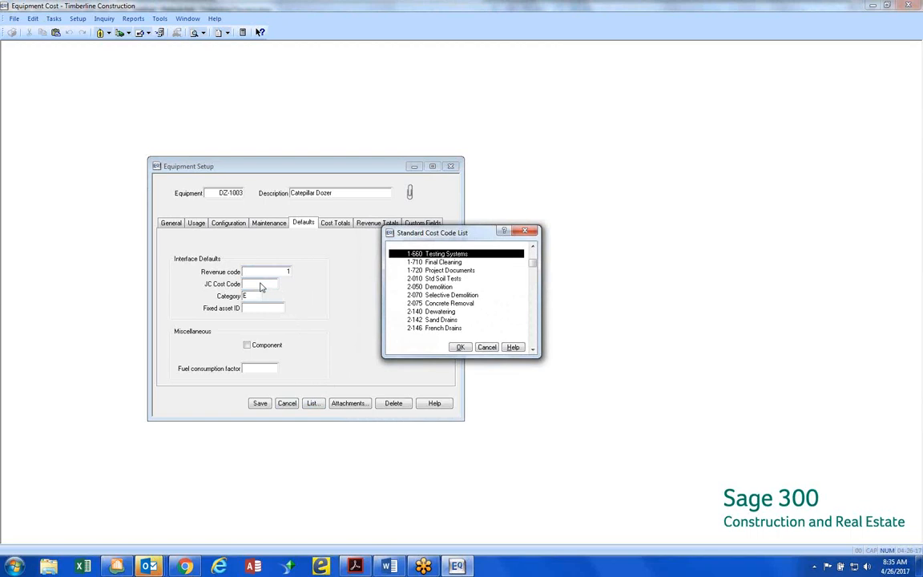
pyautogui.click(486, 347)
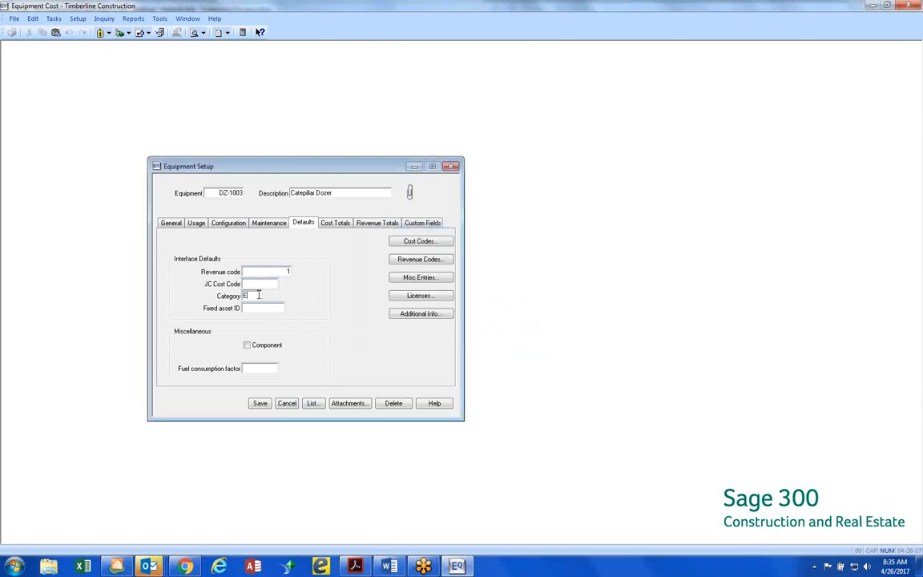
# Compare the Equipment and Equipment - Rented categories for the dozer's default, cancel the choice, and go to the fixed asset ID
pyautogui.click(317, 405)
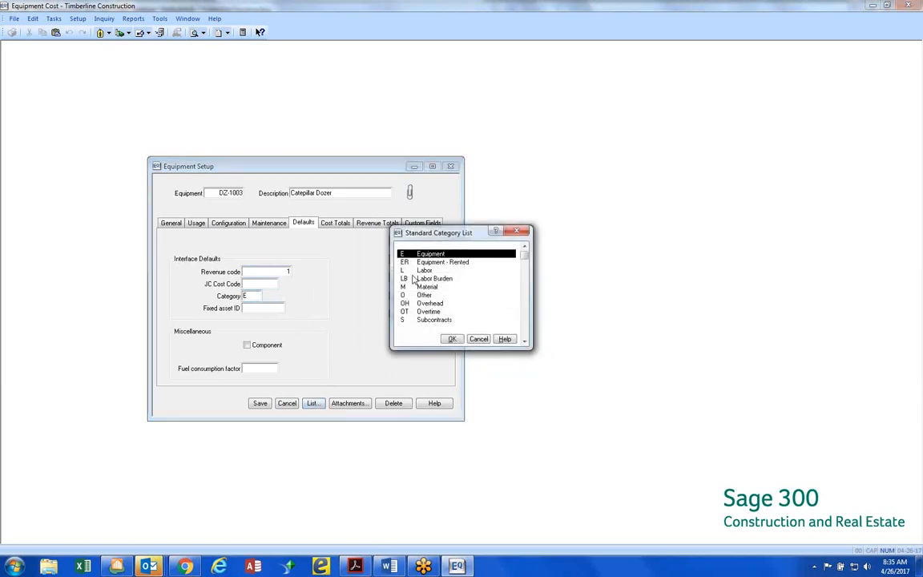
pyautogui.click(428, 259)
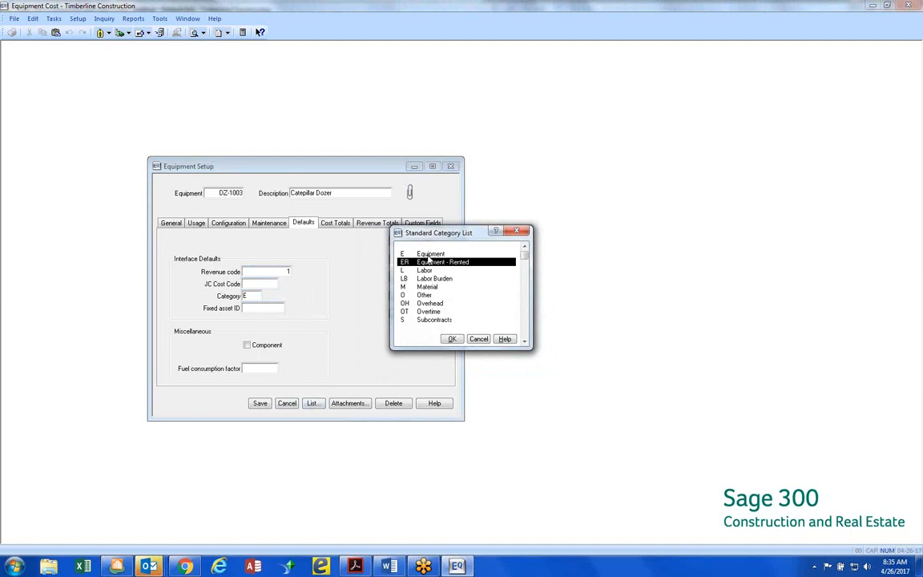
pyautogui.click(428, 255)
pyautogui.click(428, 263)
pyautogui.click(429, 256)
pyautogui.click(429, 261)
pyautogui.click(428, 255)
pyautogui.click(429, 262)
pyautogui.click(480, 340)
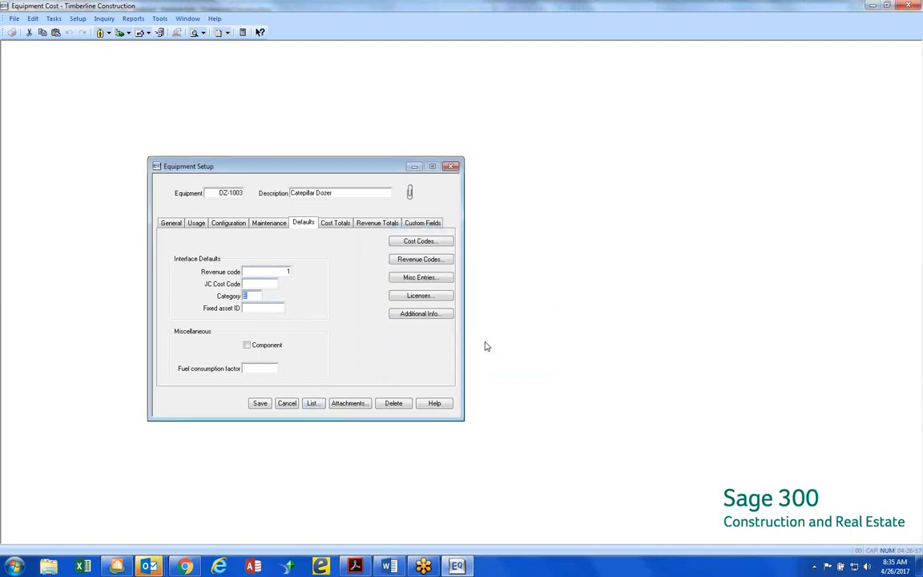
pyautogui.click(274, 309)
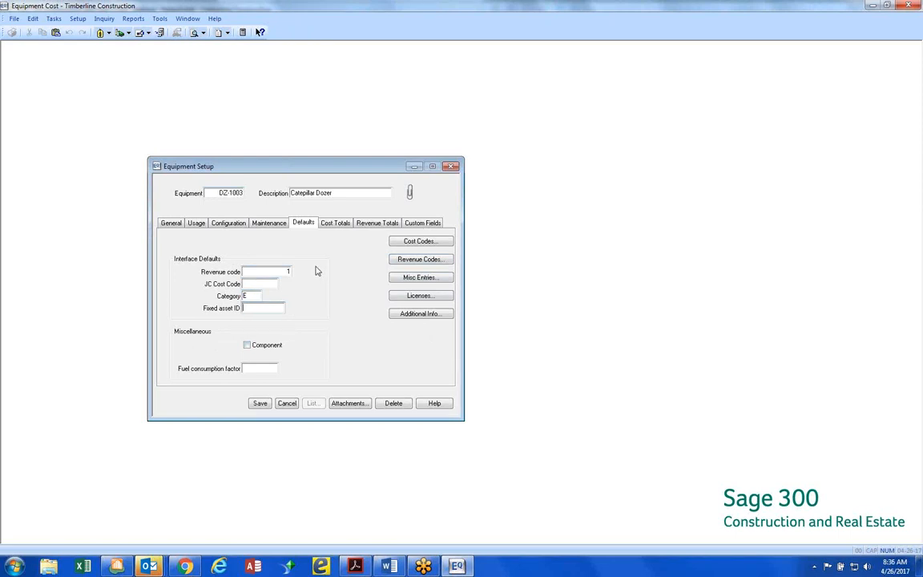
# Look over the dozer's cost totals, revenue totals and custom fields, and save and close its equipment setup
pyautogui.click(337, 224)
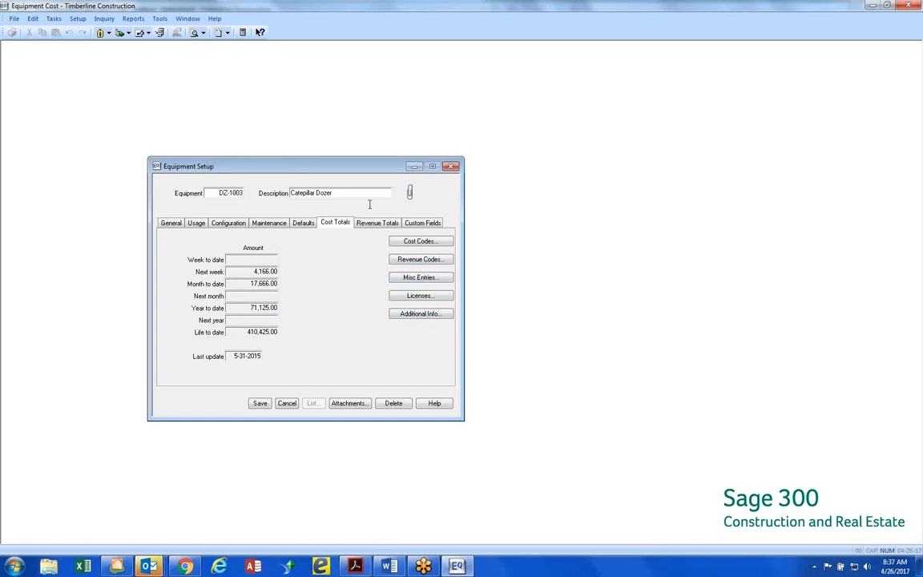
pyautogui.click(384, 225)
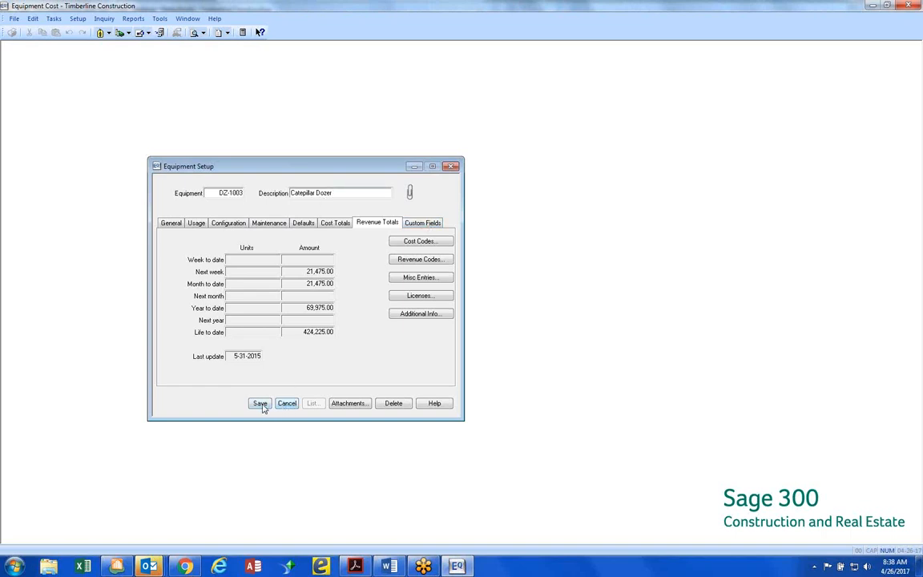
pyautogui.click(415, 223)
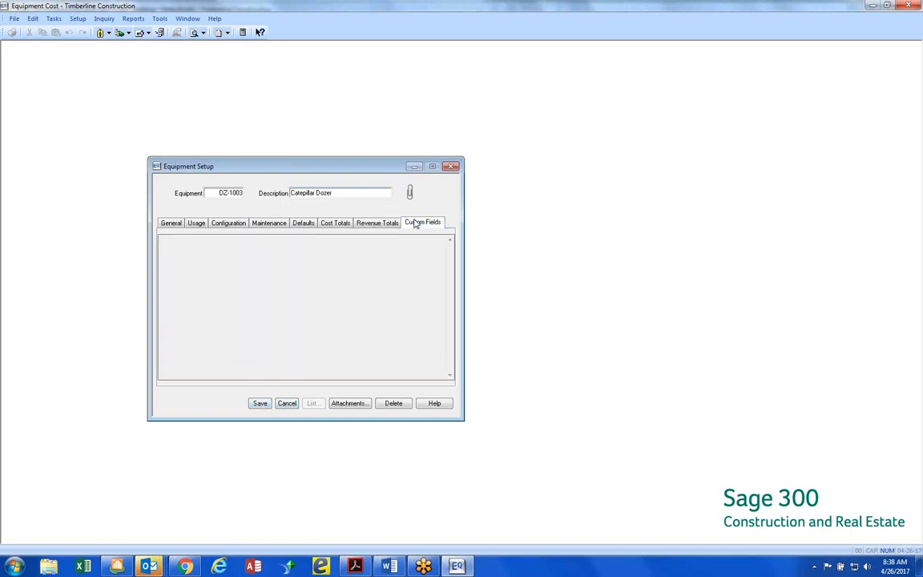
pyautogui.click(250, 403)
pyautogui.click(177, 404)
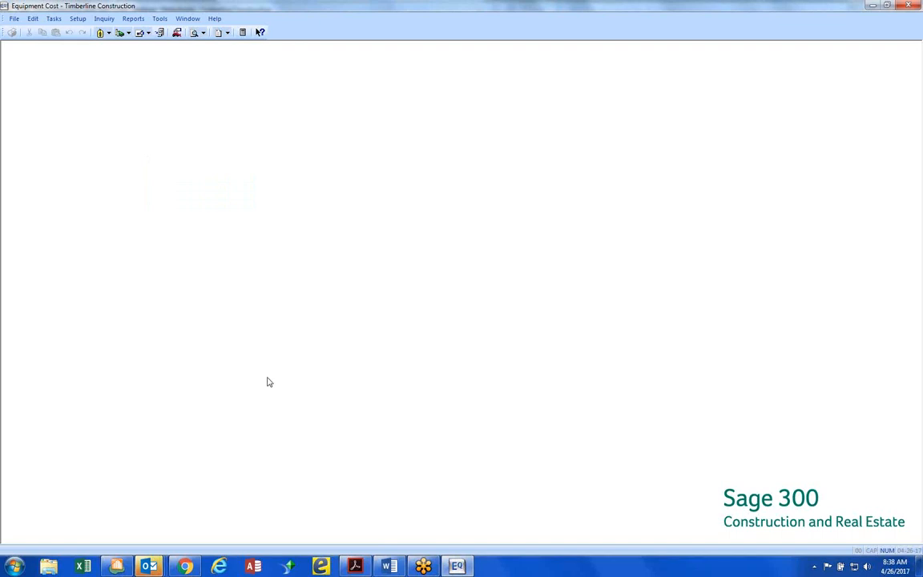
# Check the meeting agenda in Word and return to Equipment Cost
pyautogui.click(389, 566)
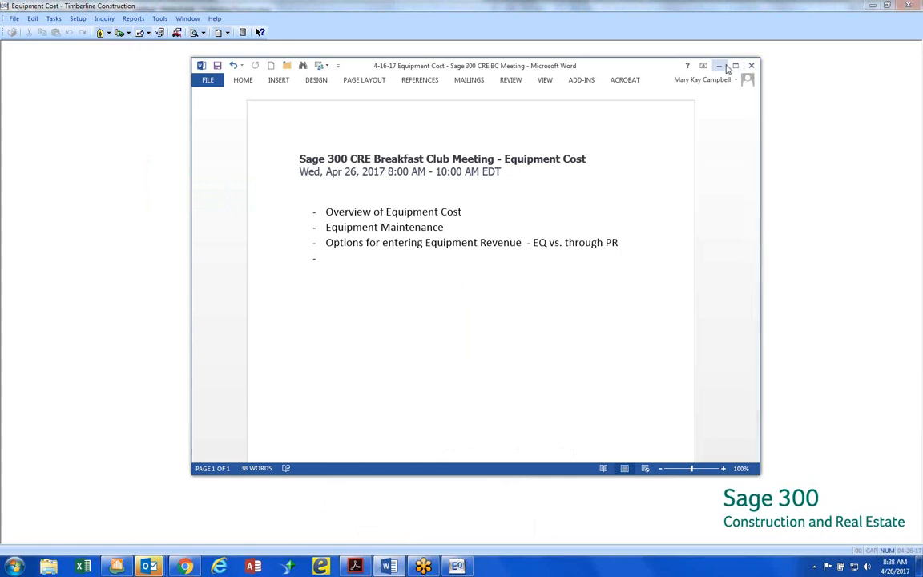
pyautogui.click(751, 66)
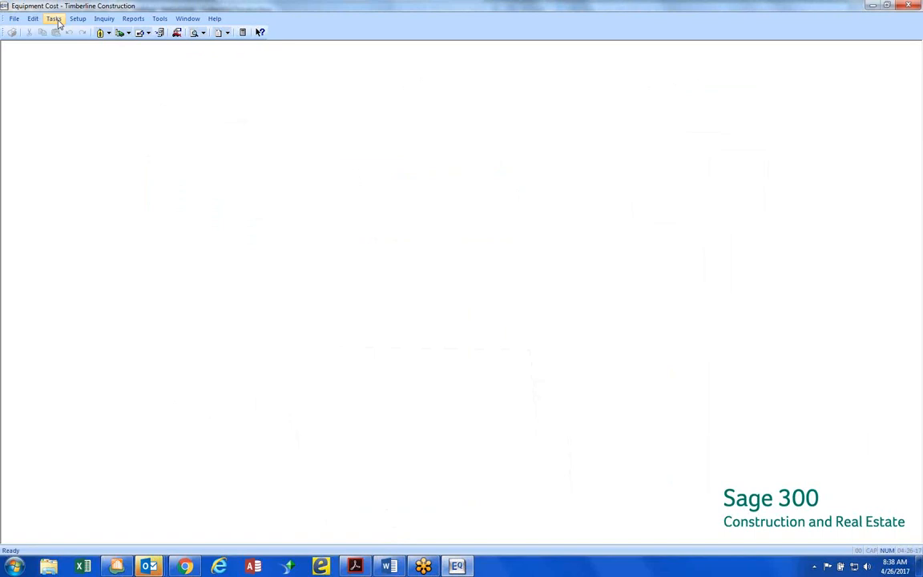
# Show the Customize Entry choices for cost, revenue and miscellaneous entries
pyautogui.click(158, 21)
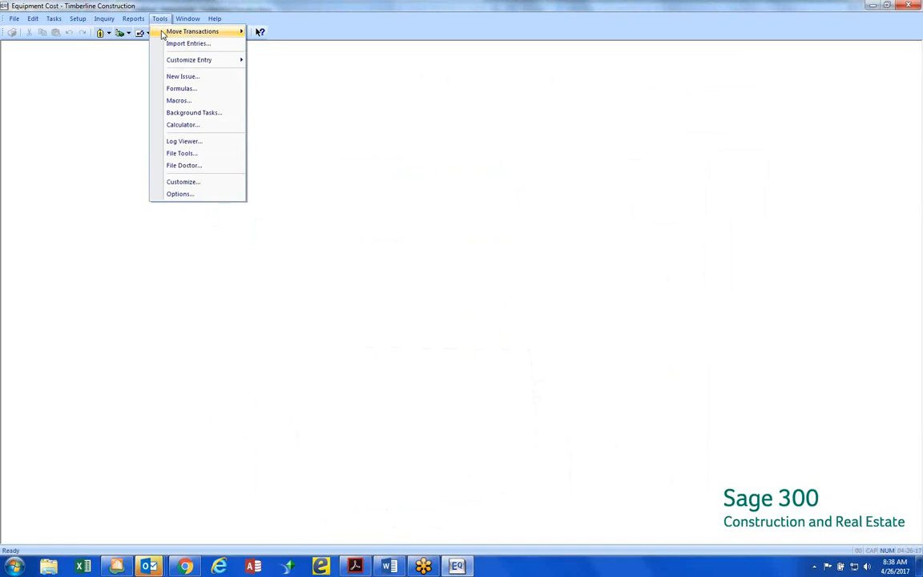
pyautogui.moveTo(172, 62)
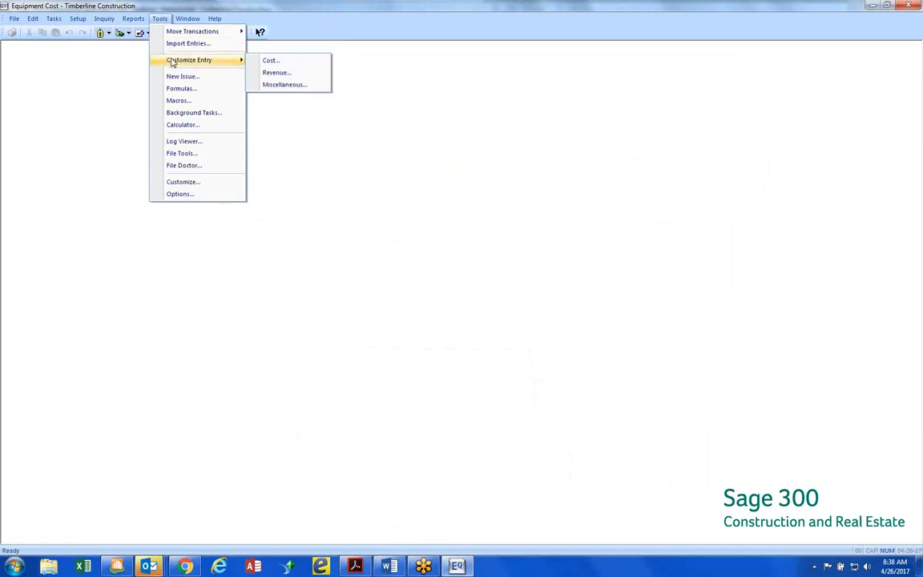
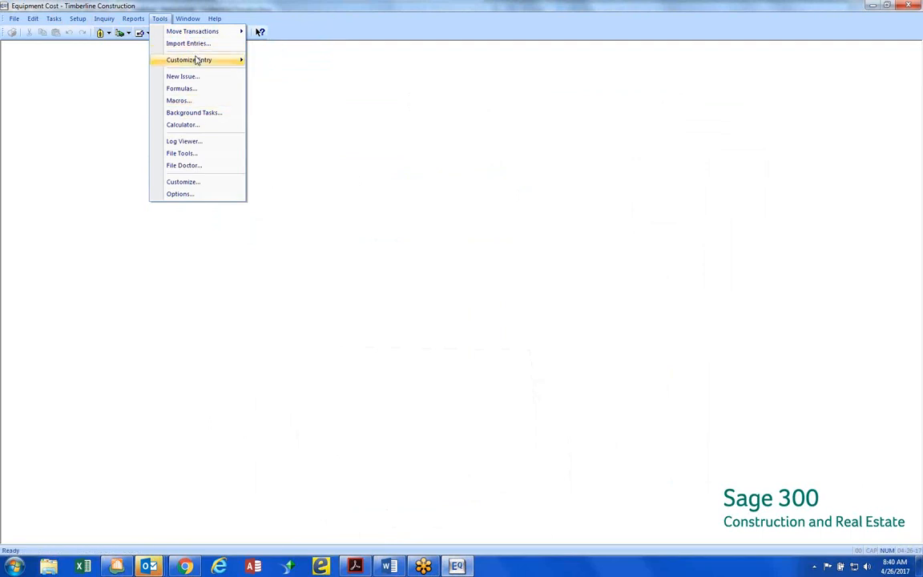
# Look over the cost and revenue entry tasks, and review the posting settings in the company's EQ settings
pyautogui.moveTo(195, 60)
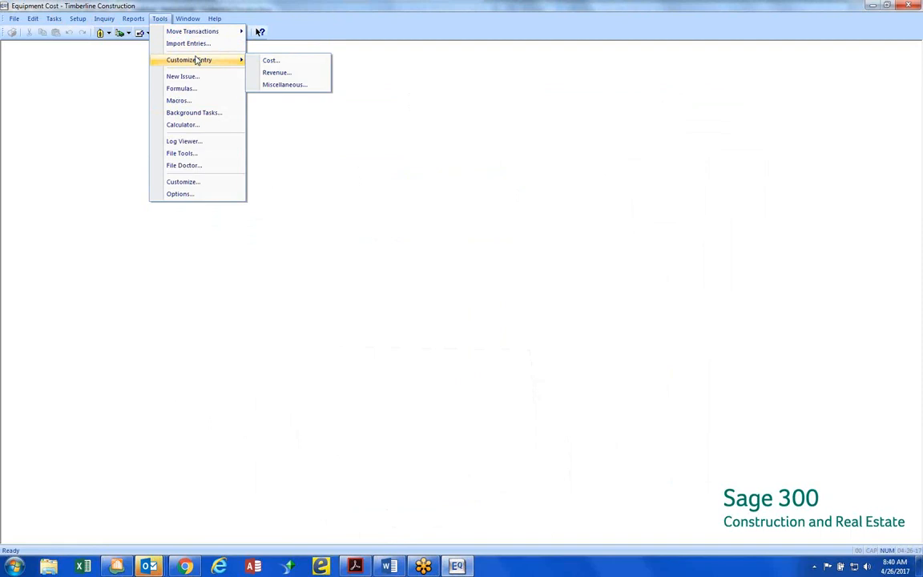
pyautogui.click(56, 21)
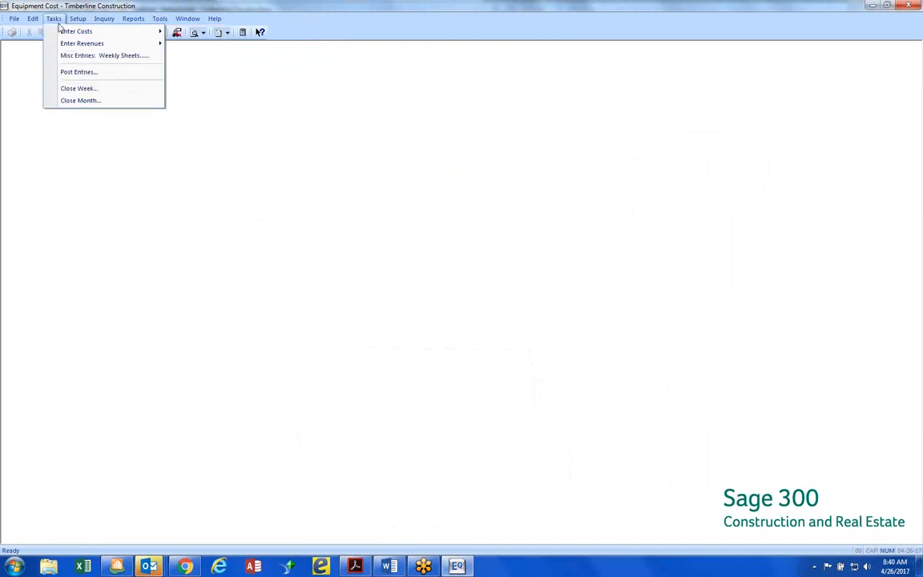
pyautogui.moveTo(61, 47)
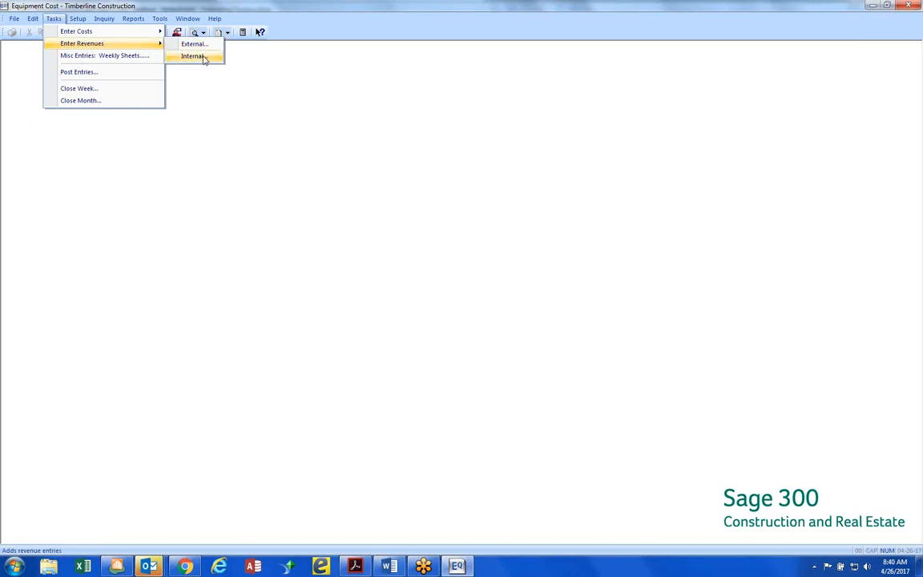
pyautogui.moveTo(14, 18)
pyautogui.moveTo(22, 57)
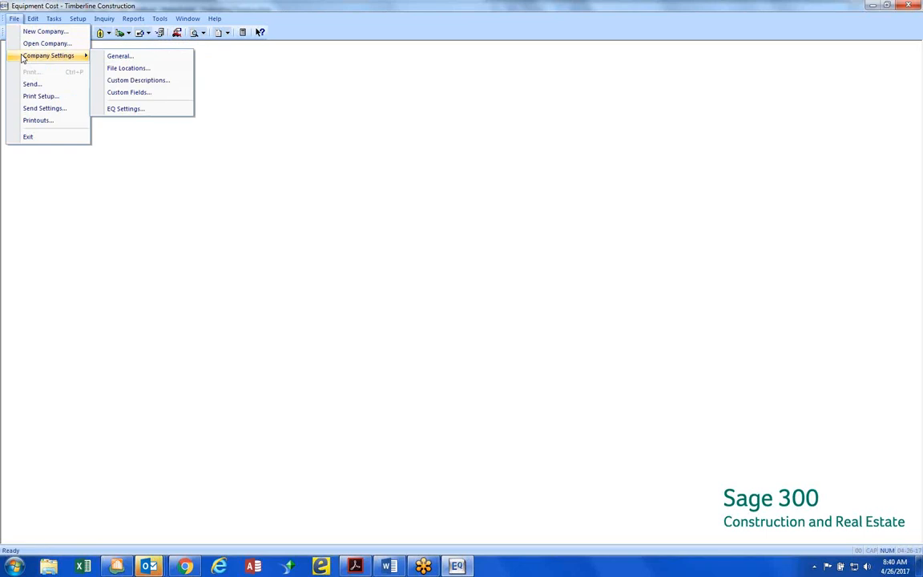
pyautogui.click(138, 113)
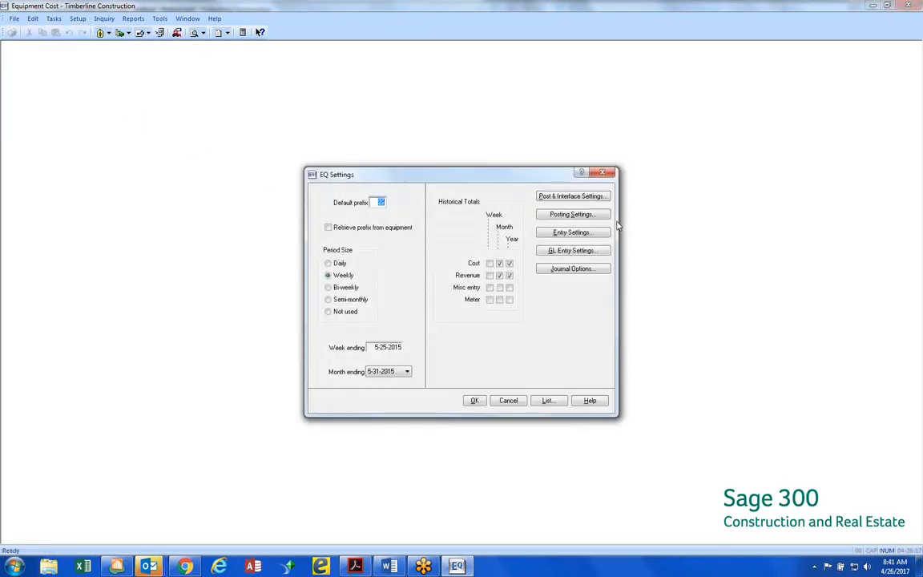
pyautogui.click(589, 215)
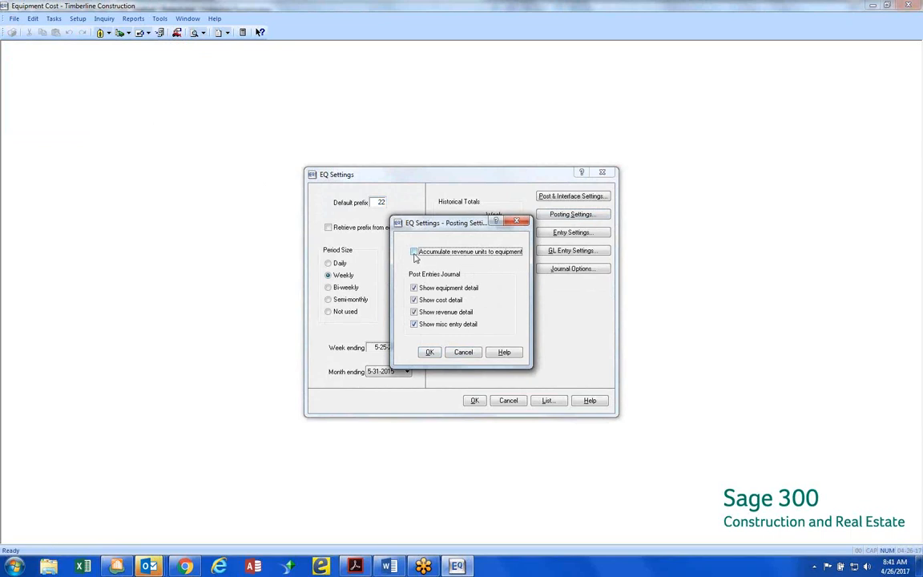
pyautogui.click(428, 354)
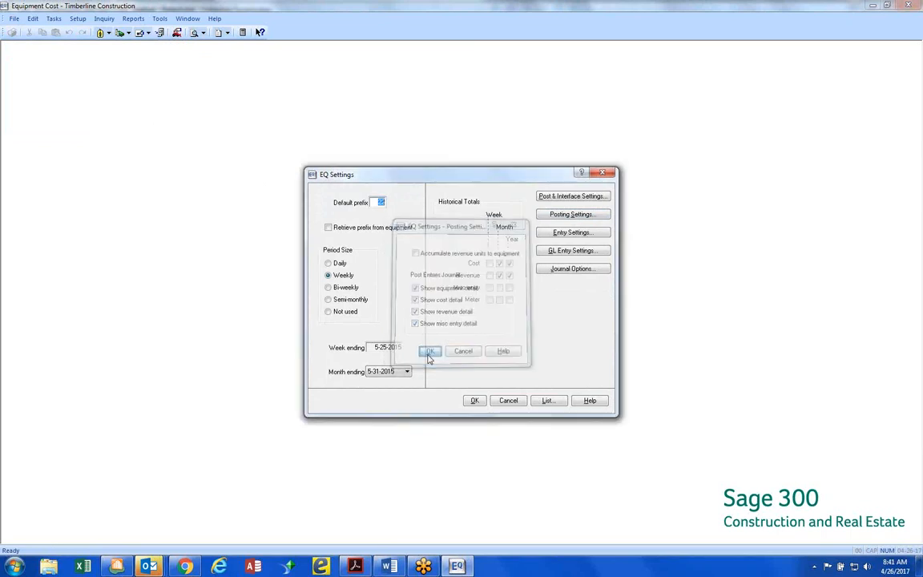
# Review the GL entry settings for the revenue and cost debit and credit accounts, and close the EQ settings
pyautogui.click(582, 252)
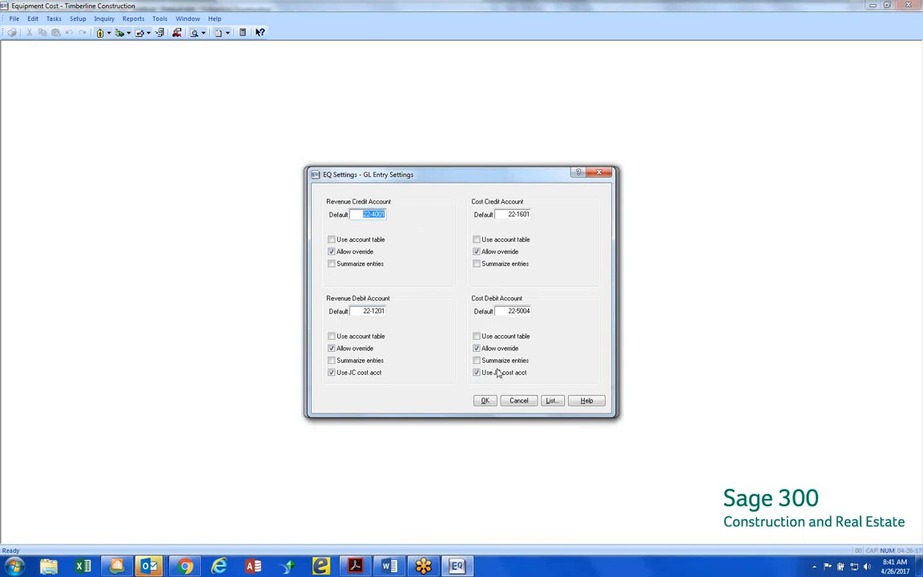
pyautogui.click(484, 400)
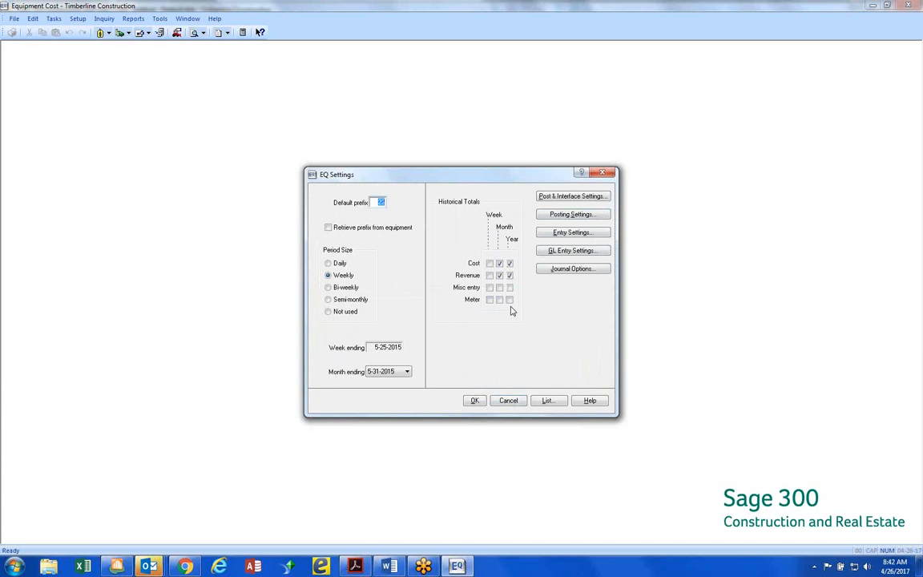
pyautogui.click(484, 406)
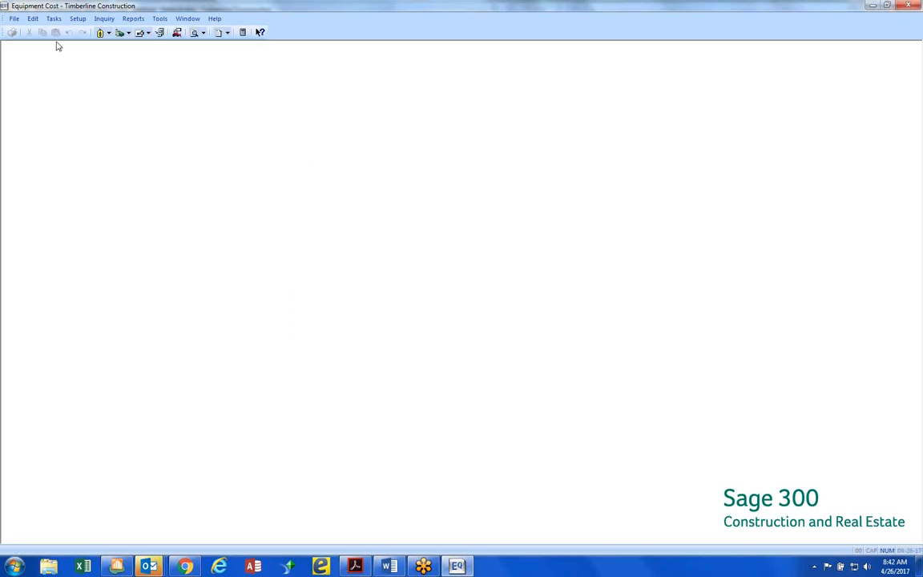
# Open internal revenue entry and widen its window to show all columns through the credit account
pyautogui.click(56, 19)
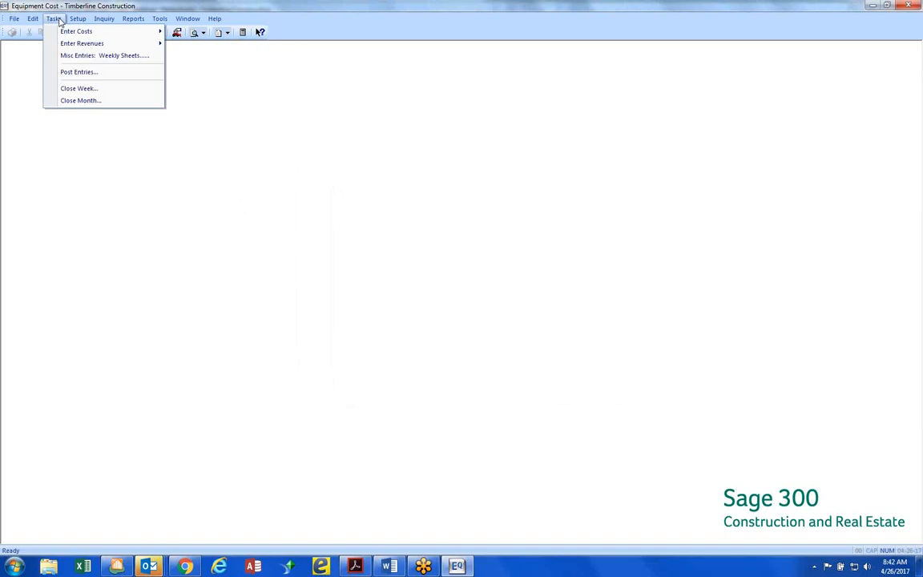
pyautogui.moveTo(65, 46)
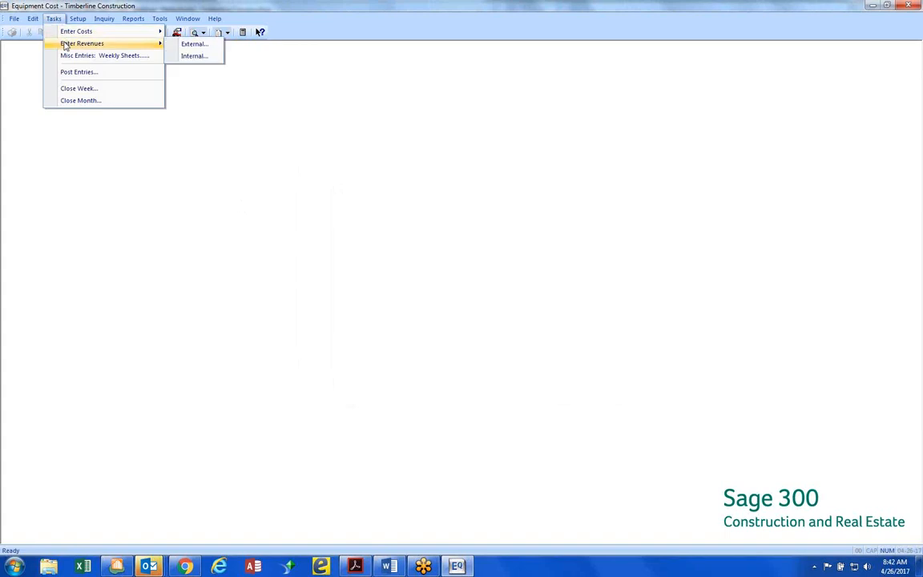
pyautogui.click(194, 58)
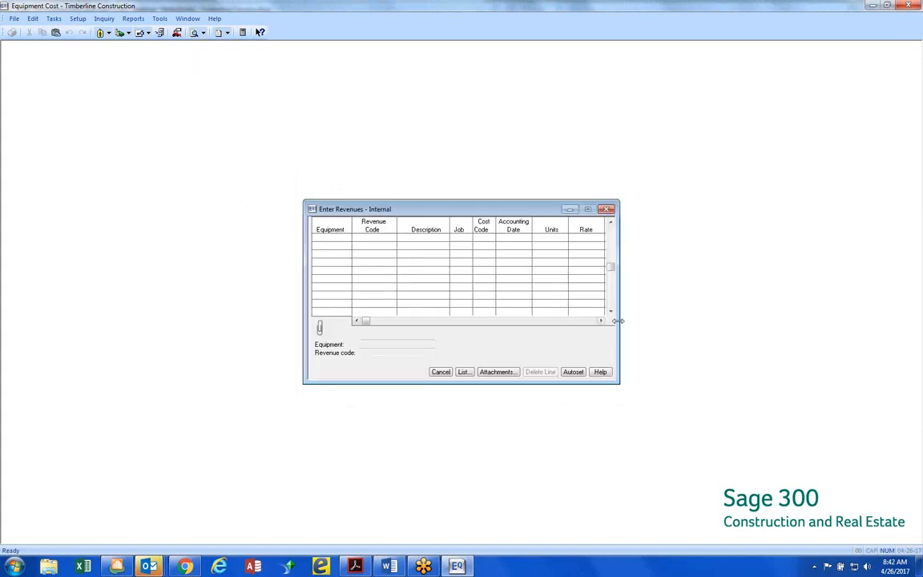
pyautogui.moveTo(621, 321); pyautogui.dragTo(712, 321)
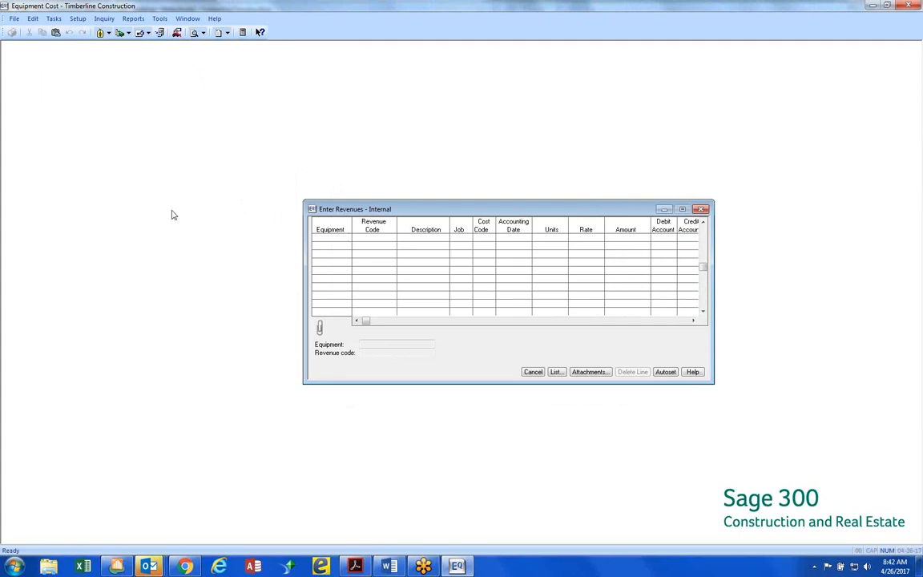
pyautogui.moveTo(291, 237); pyautogui.dragTo(208, 237)
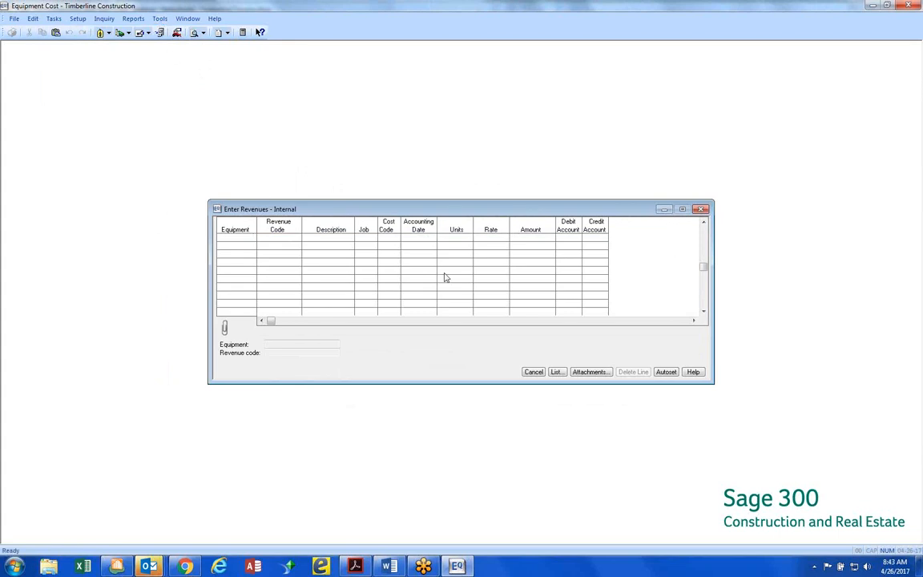
# Start a revenue line for the 2015 Case Backhoe BH-1003 with revenue code 1 Hourly, listing the revenue codes in ID order
pyautogui.click(558, 373)
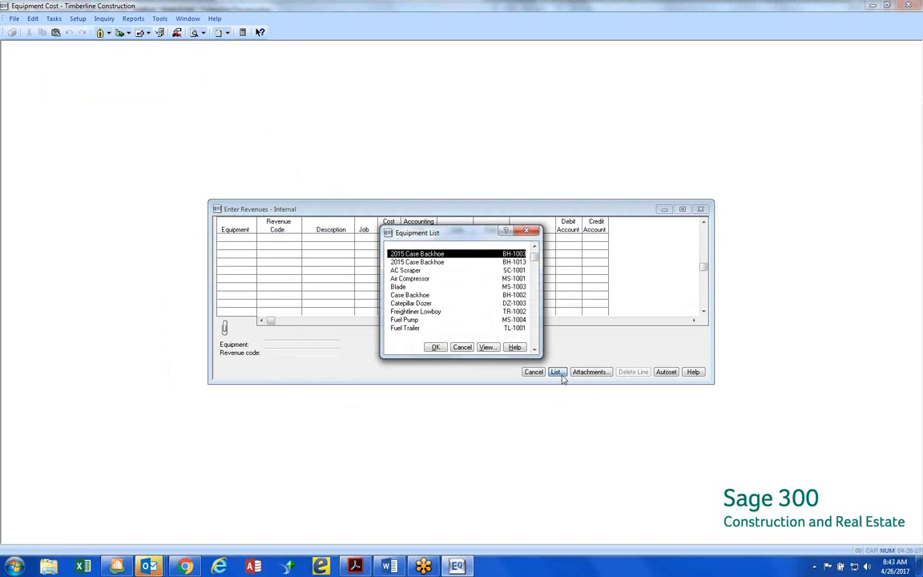
pyautogui.doubleClick(437, 255)
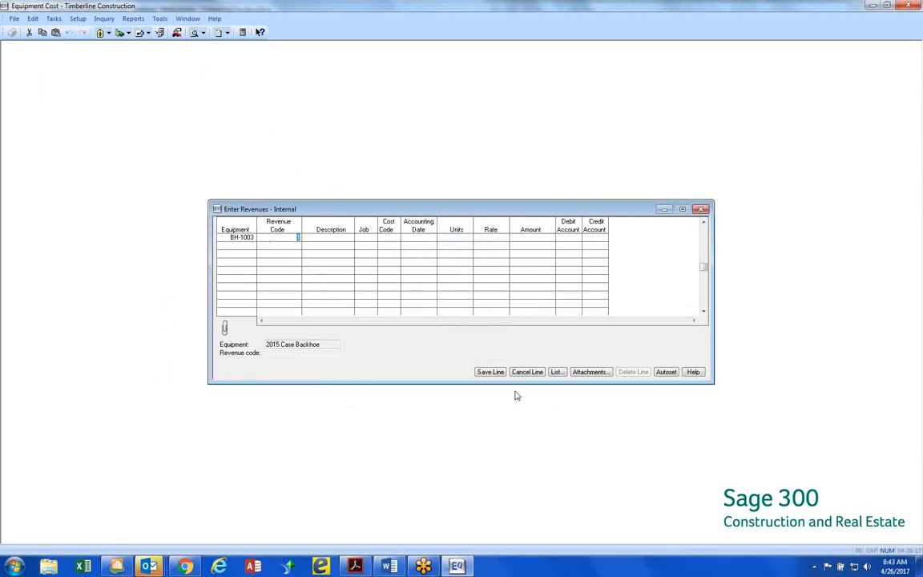
pyautogui.click(556, 372)
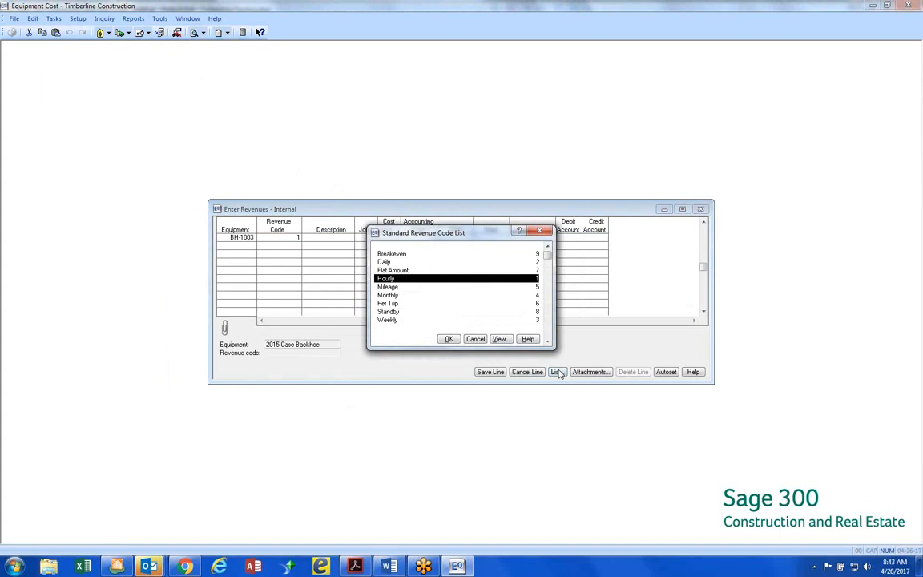
pyautogui.click(499, 340)
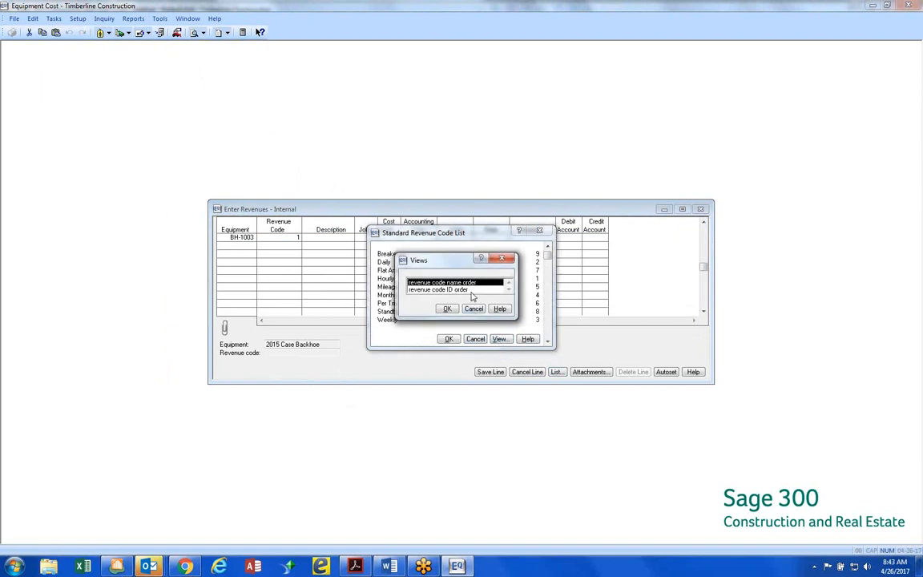
pyautogui.doubleClick(453, 289)
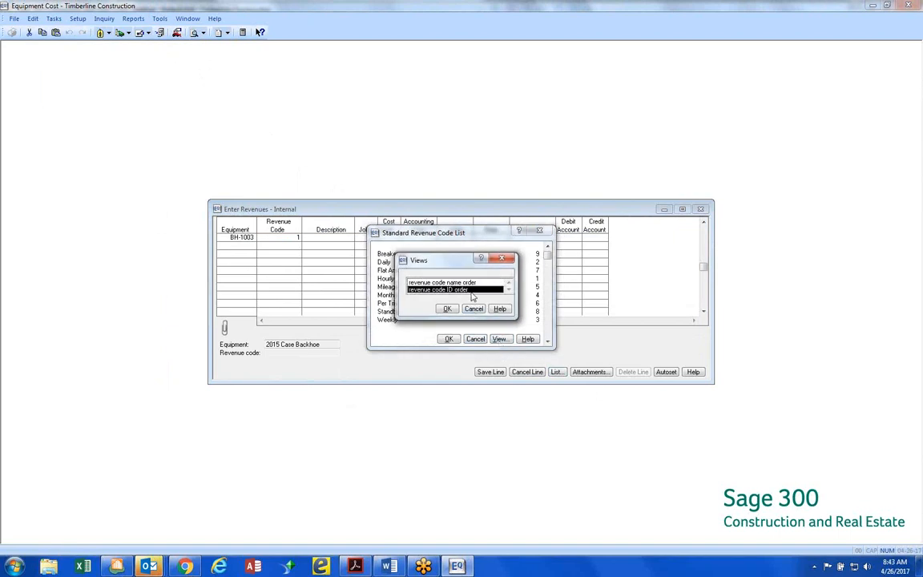
pyautogui.click(448, 339)
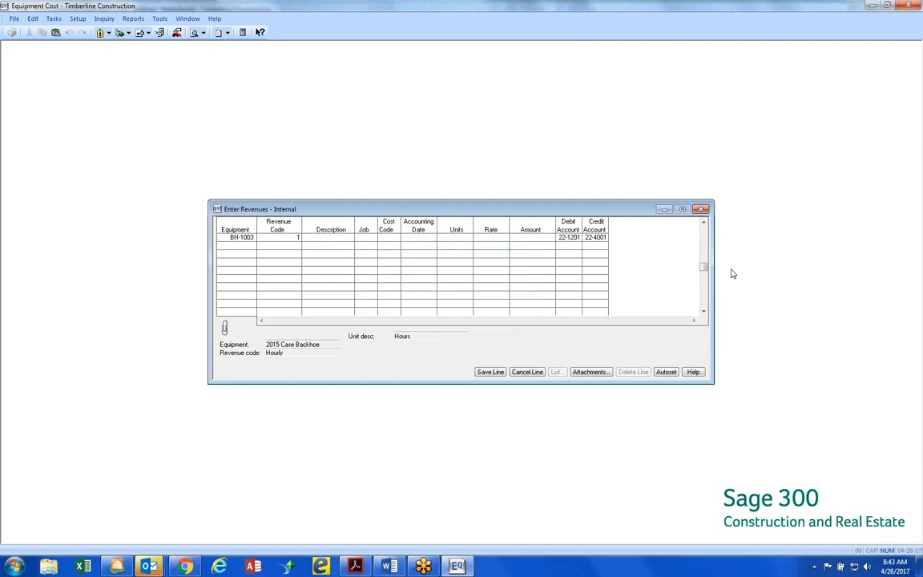
# Assign the revenue line to job 03-001 NW Food Warehouse and cost code 2-220 Excavate & Backfill
pyautogui.press('Tab')
pyautogui.press('F9')
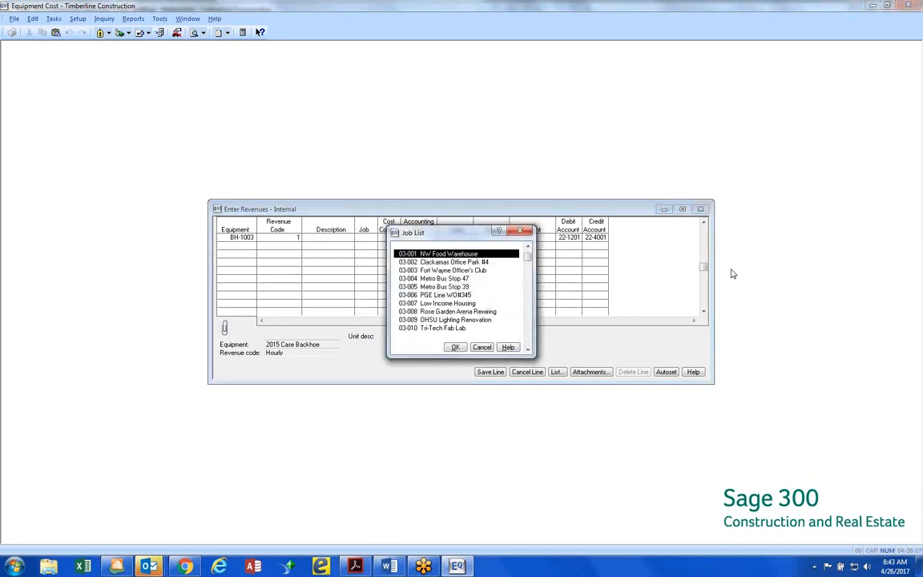
pyautogui.press('Return')
pyautogui.press('F9')
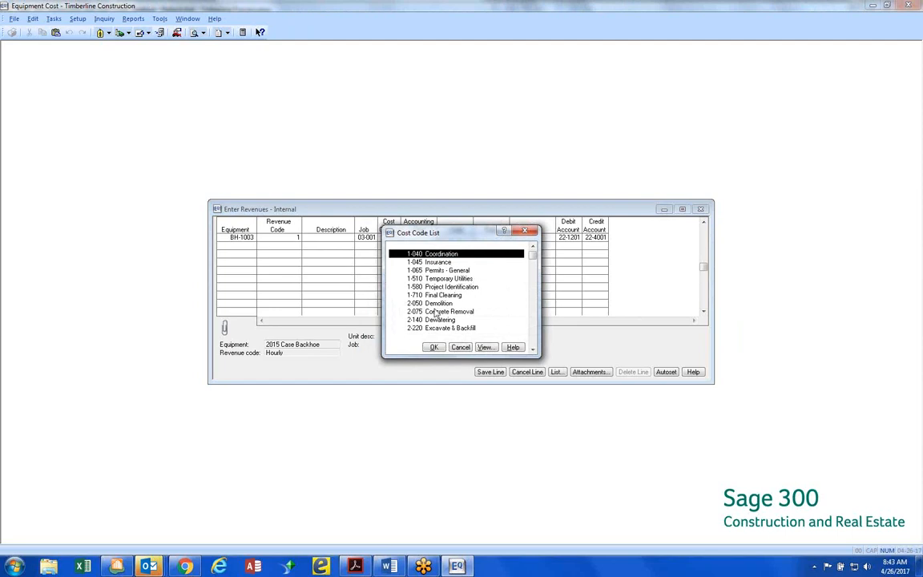
pyautogui.doubleClick(451, 327)
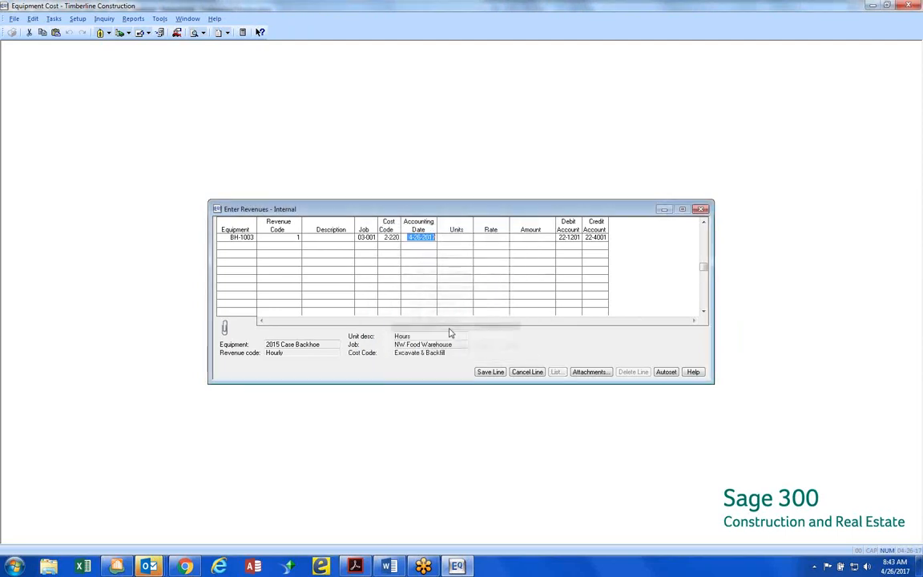
pyautogui.click(391, 240)
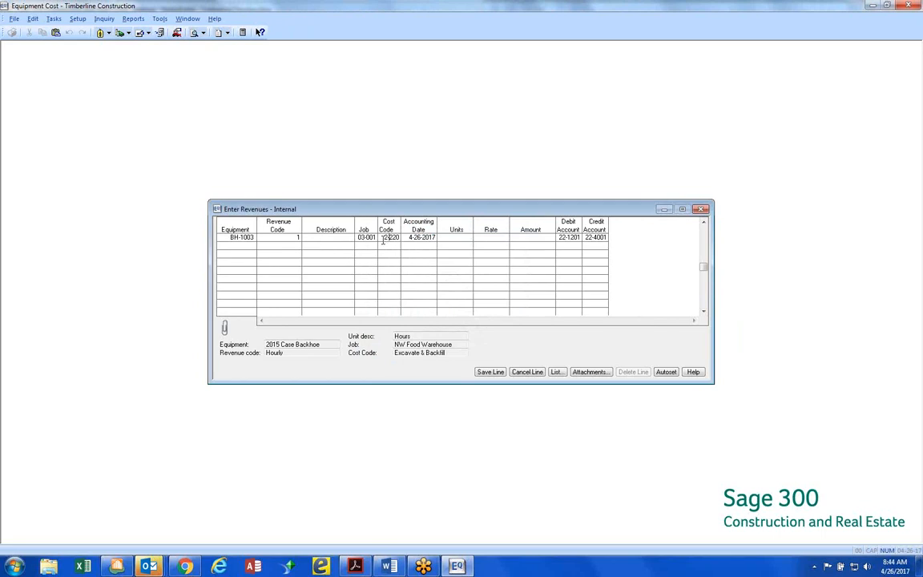
pyautogui.moveTo(384, 238); pyautogui.dragTo(407, 240)
pyautogui.press('Tab')
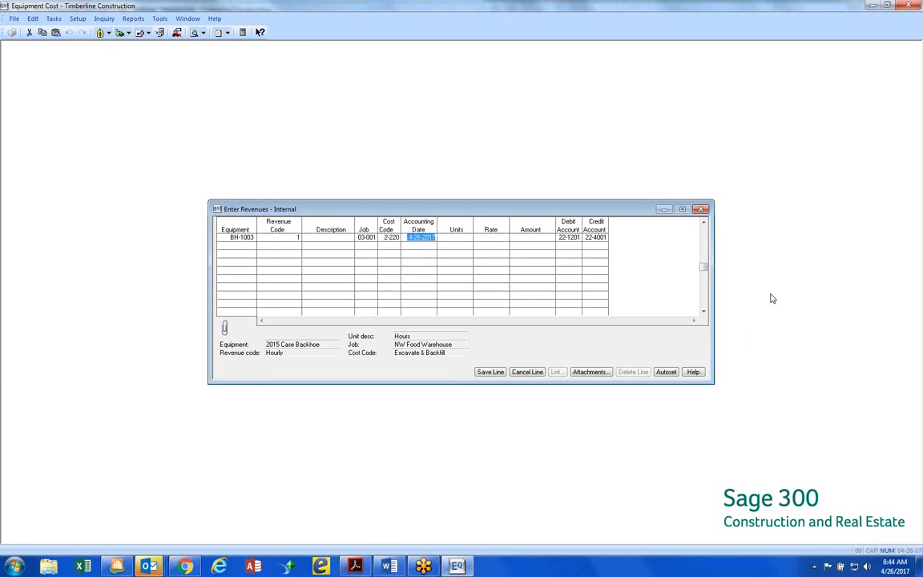
# Set the revenue line's accounting date to 4-26-2015 and its units to 8
pyautogui.click(434, 239)
pyautogui.write('5')
pyautogui.press('Tab')
pyautogui.write('8')
pyautogui.press('Tab')
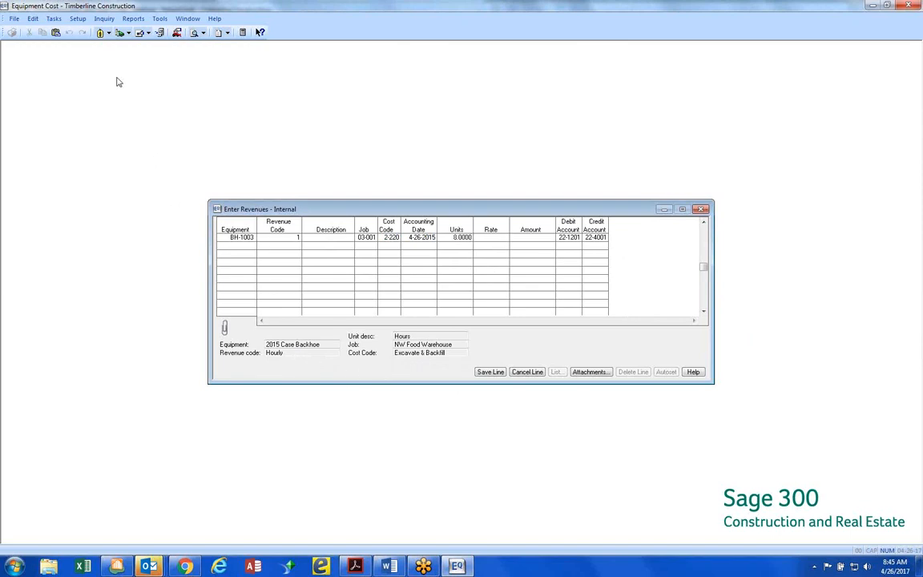
# Open the revenue rate table setup and load the Hourly rate table for revenue code 1 to examine its table columns
pyautogui.click(77, 19)
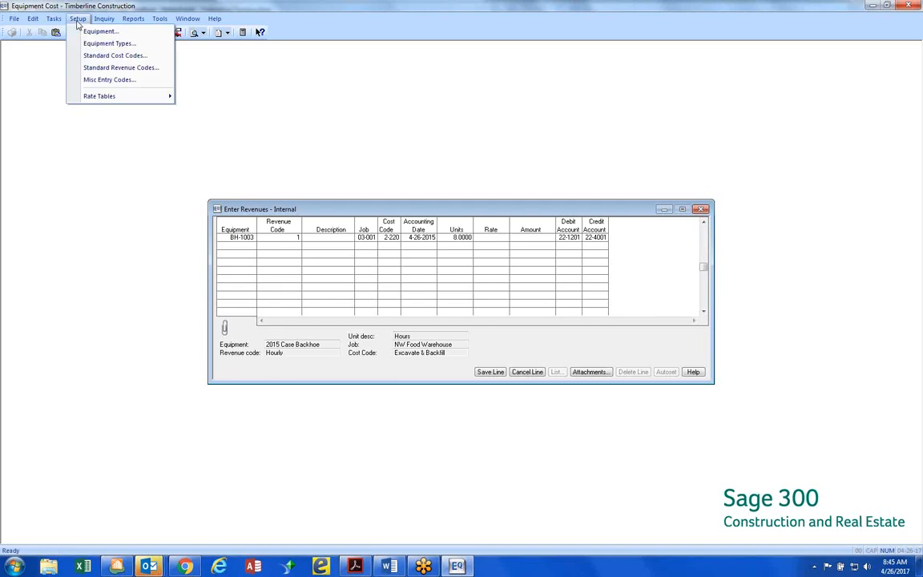
pyautogui.moveTo(102, 96)
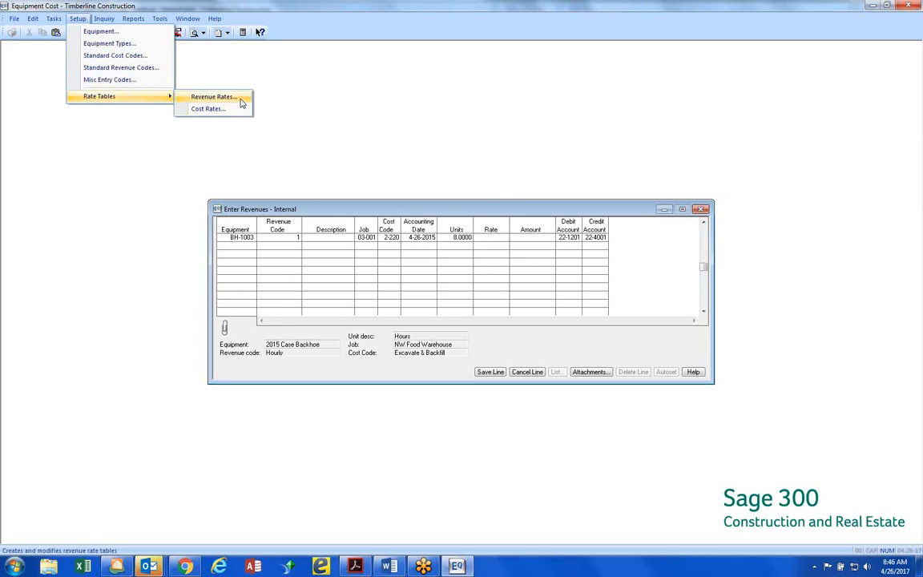
pyautogui.click(213, 97)
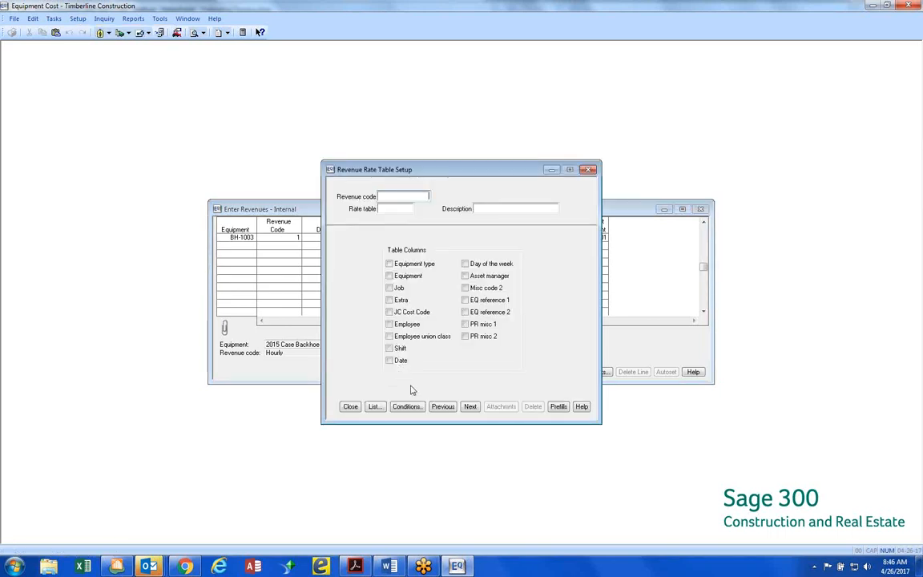
pyautogui.click(381, 407)
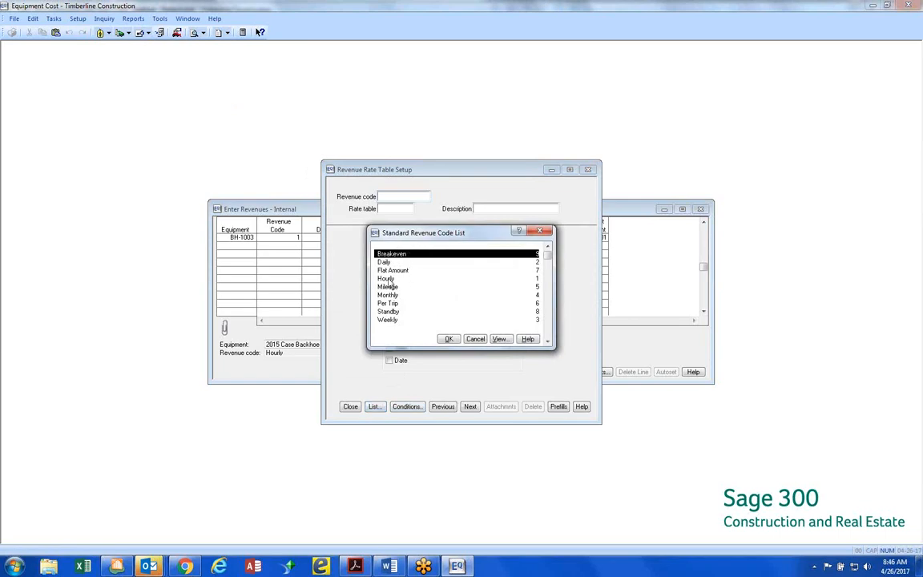
pyautogui.click(387, 278)
pyautogui.doubleClick(387, 280)
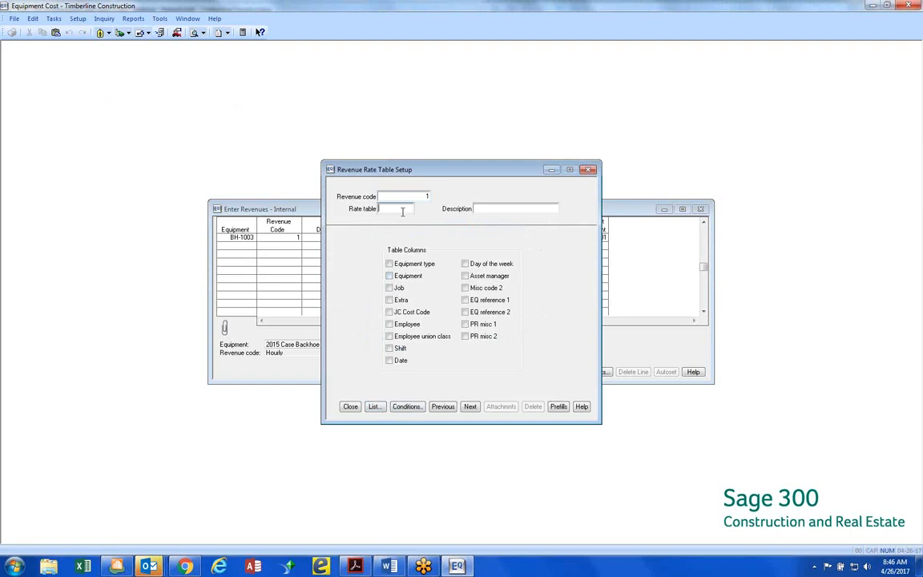
pyautogui.click(374, 407)
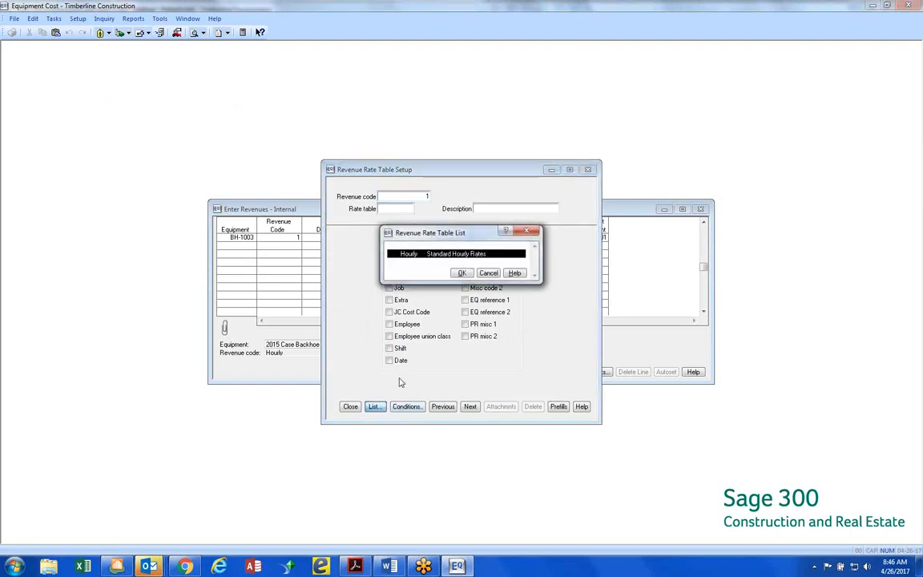
pyautogui.click(462, 274)
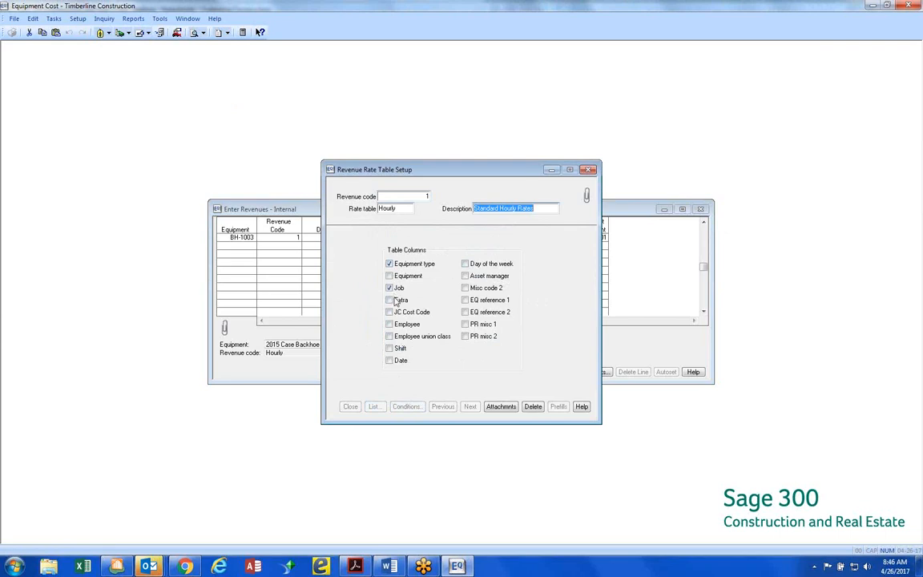
pyautogui.press('Tab')
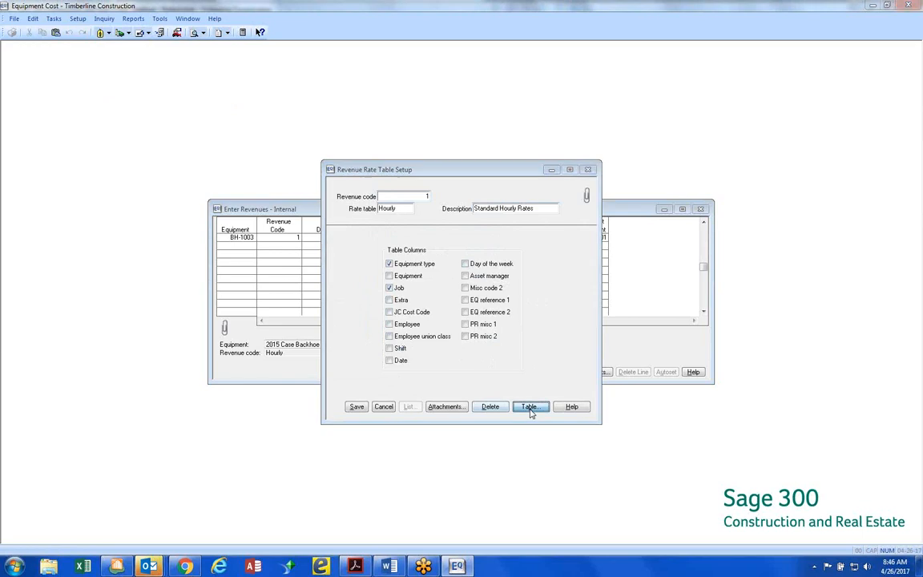
# Add a rate line to the Hourly rate table for equipment type BH on job 03-002 at 65 per hour, and save the table setup
pyautogui.click(529, 407)
pyautogui.scroll(1, 377, 244)
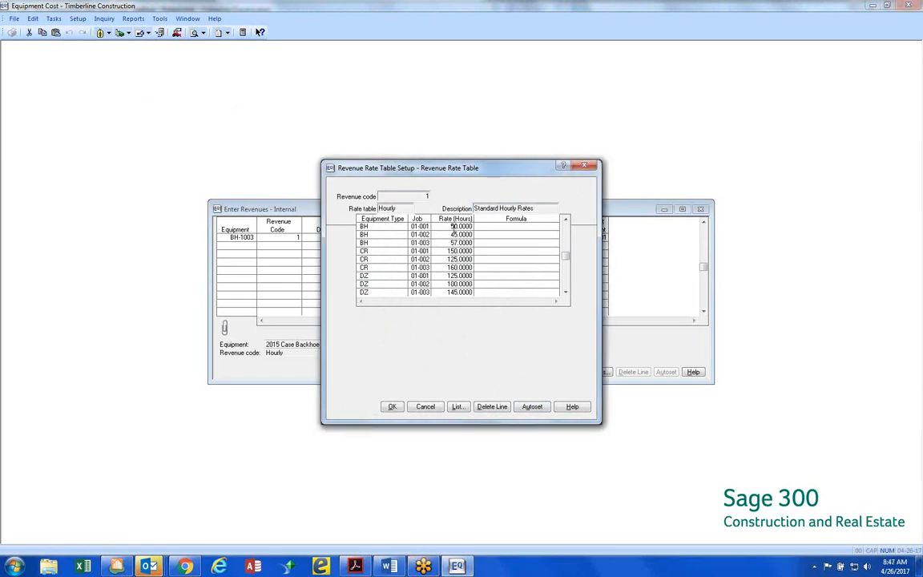
pyautogui.moveTo(426, 172); pyautogui.dragTo(533, 228)
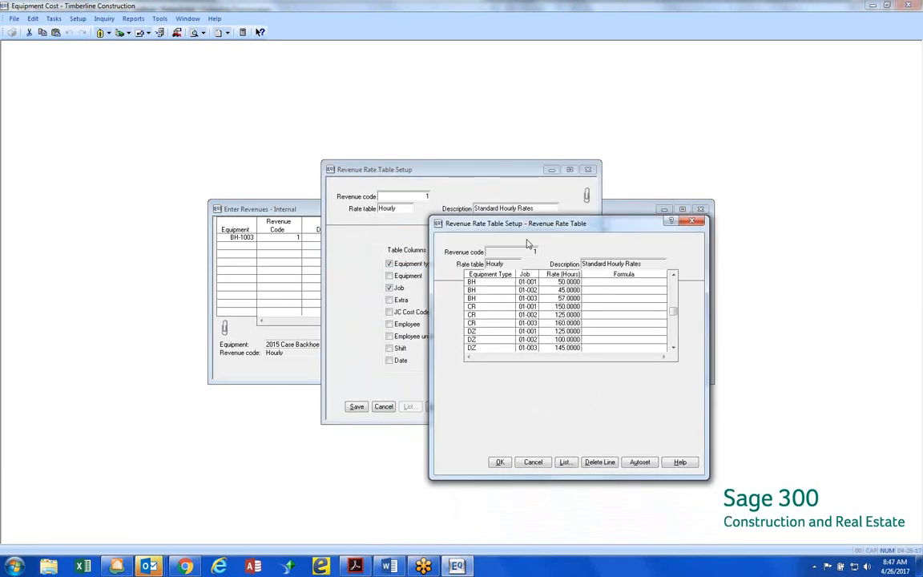
pyautogui.scroll(-2, 537, 285)
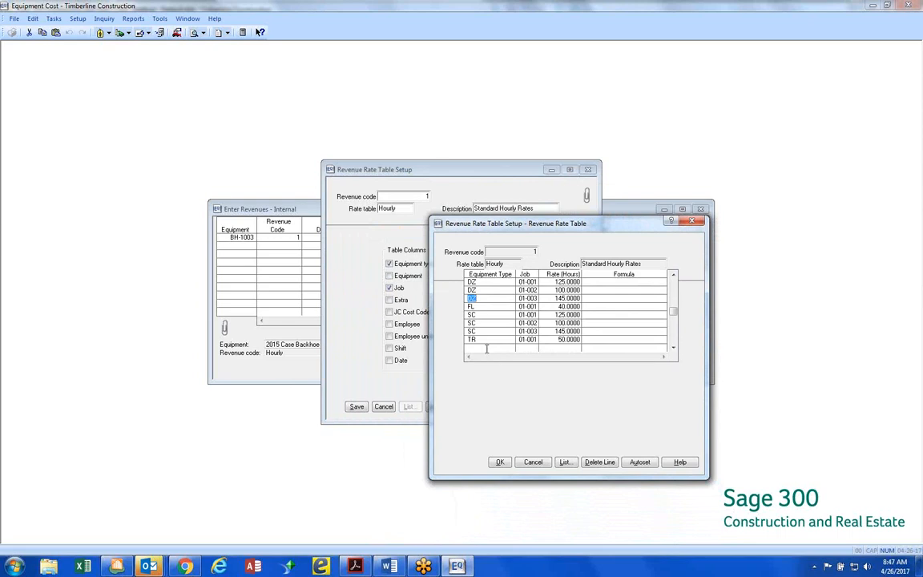
pyautogui.click(486, 348)
pyautogui.write('BH')
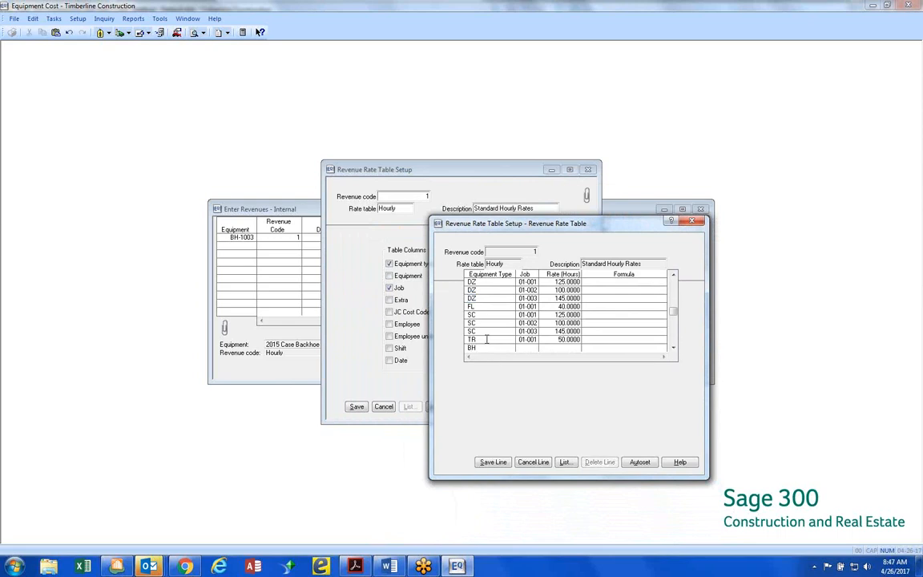
pyautogui.press('Tab')
pyautogui.write('03-002')
pyautogui.press('Tab')
pyautogui.write('65.')
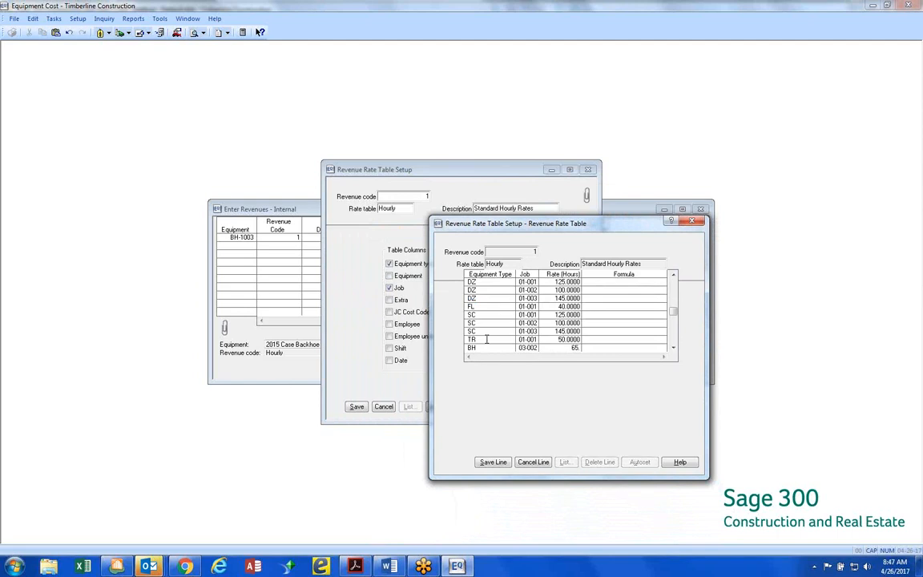
pyautogui.press('Tab')
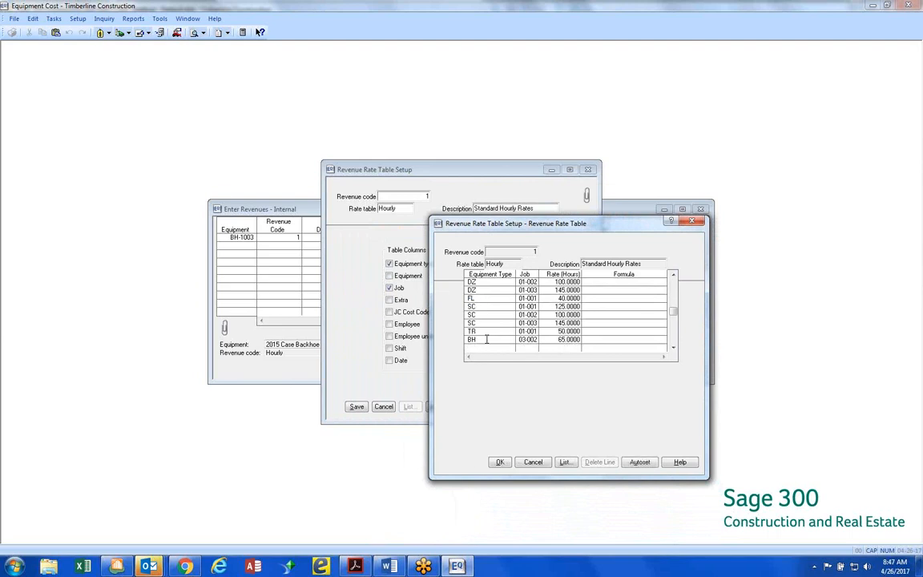
pyautogui.click(496, 461)
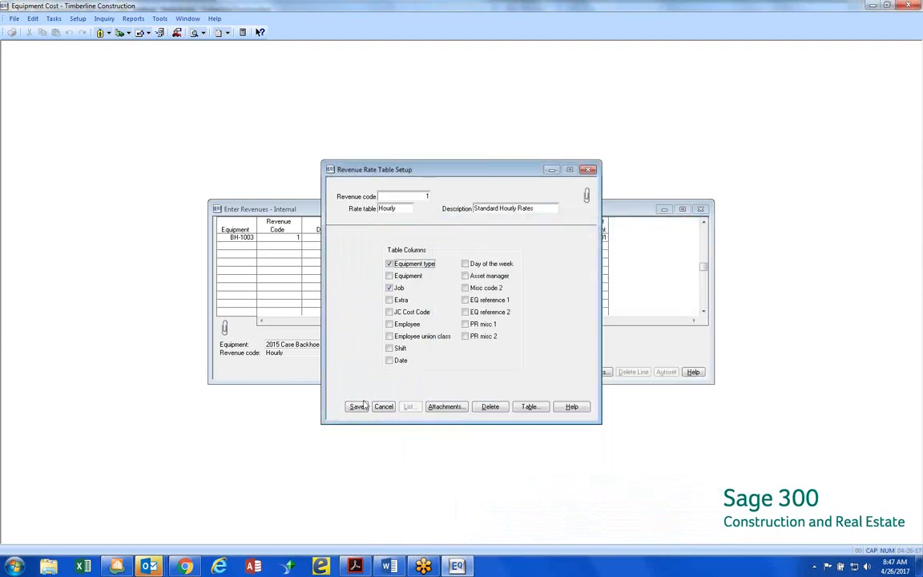
pyautogui.click(356, 407)
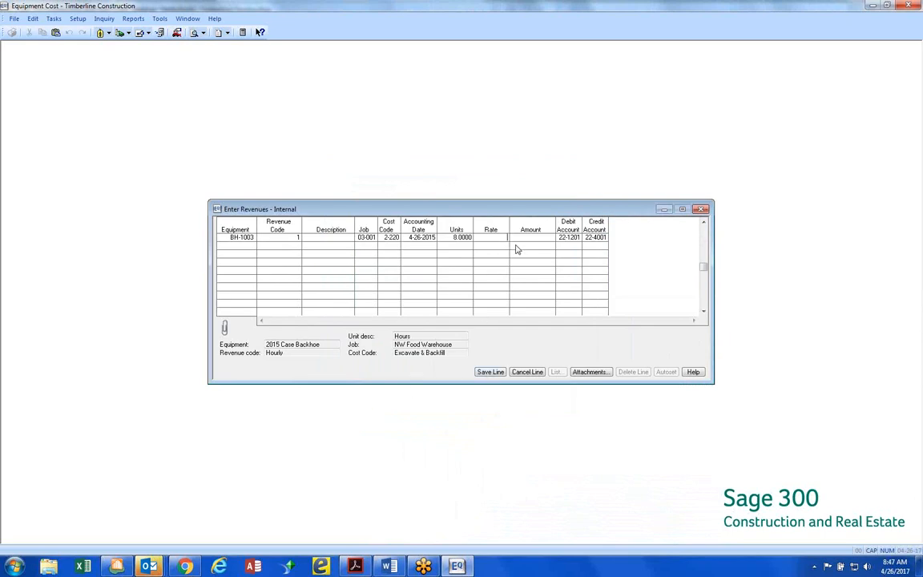
# Set the revenue line's rate to 55, accept the default accounts, and save it to the closed GL period without further warnings
pyautogui.write('55')
pyautogui.press('Tab')
pyautogui.press('Tab')
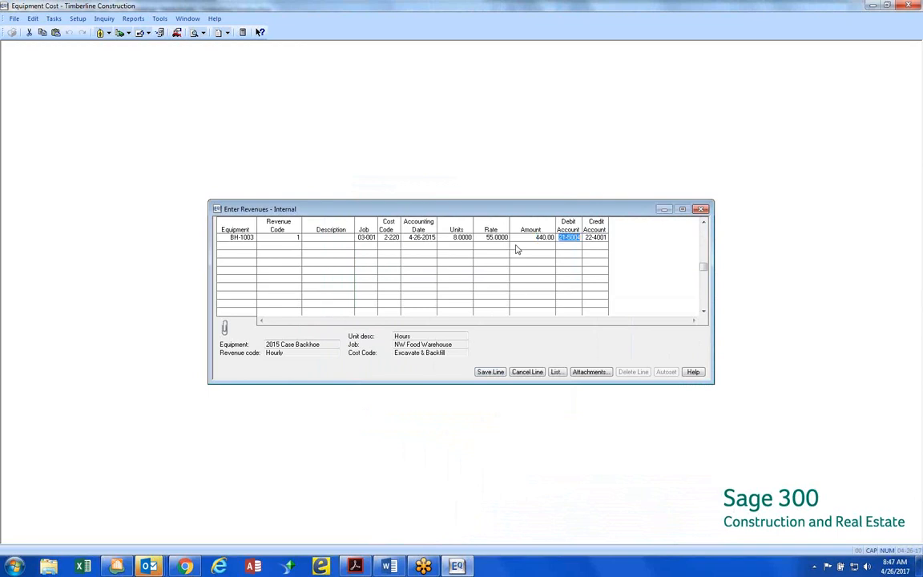
pyautogui.press('Tab')
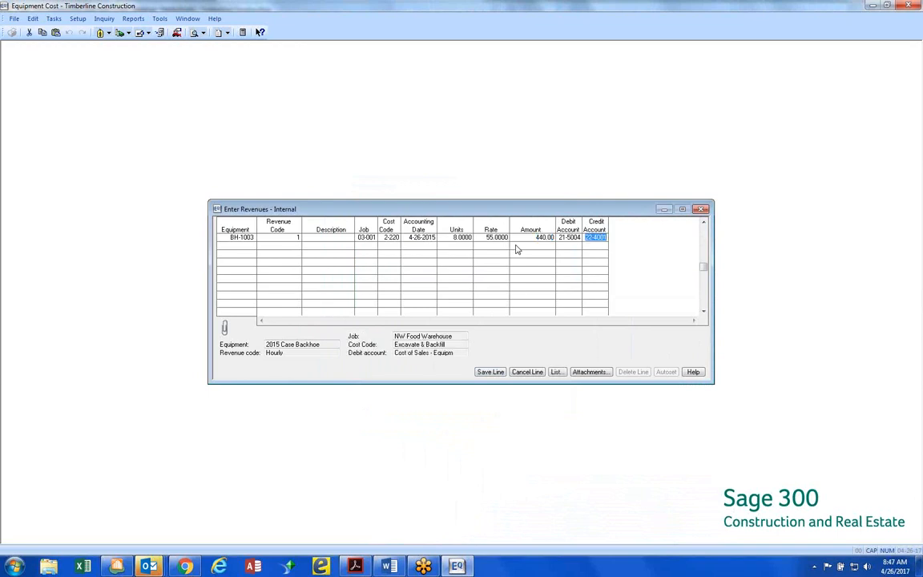
pyautogui.click(565, 238)
pyautogui.press('Tab')
pyautogui.press('Tab')
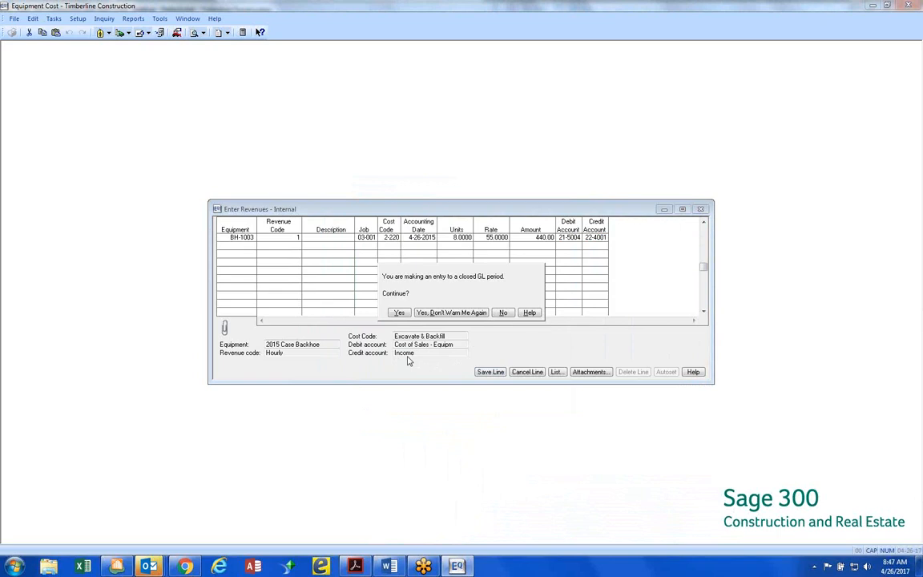
pyautogui.click(437, 312)
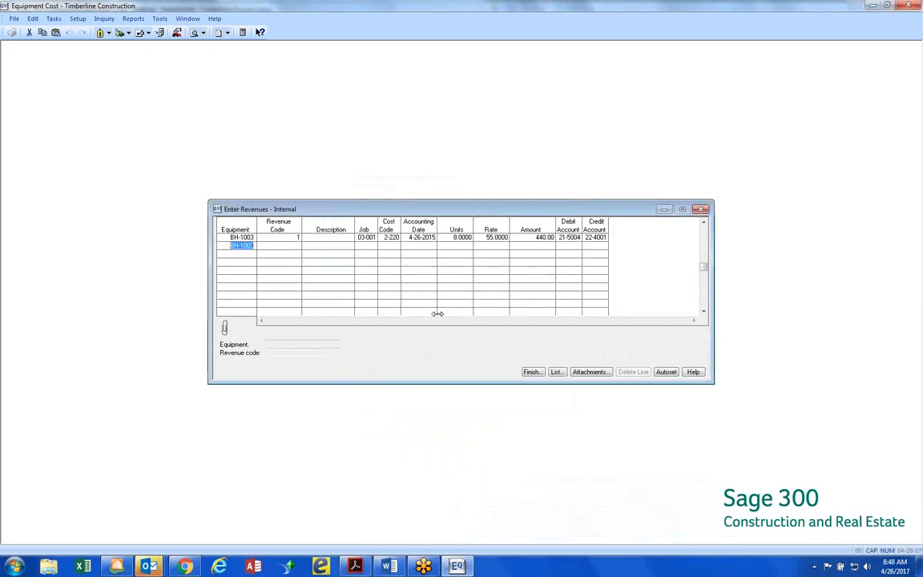
# Start a second revenue line for BH-1003 with revenue code 1 Hourly on job 03-002 Clackamas Office Park
pyautogui.press('Tab')
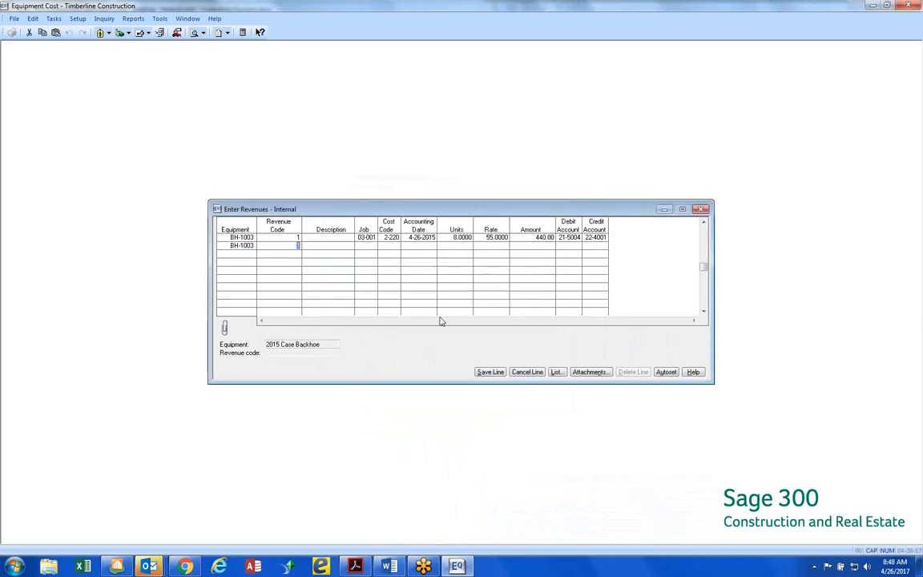
pyautogui.press('Tab')
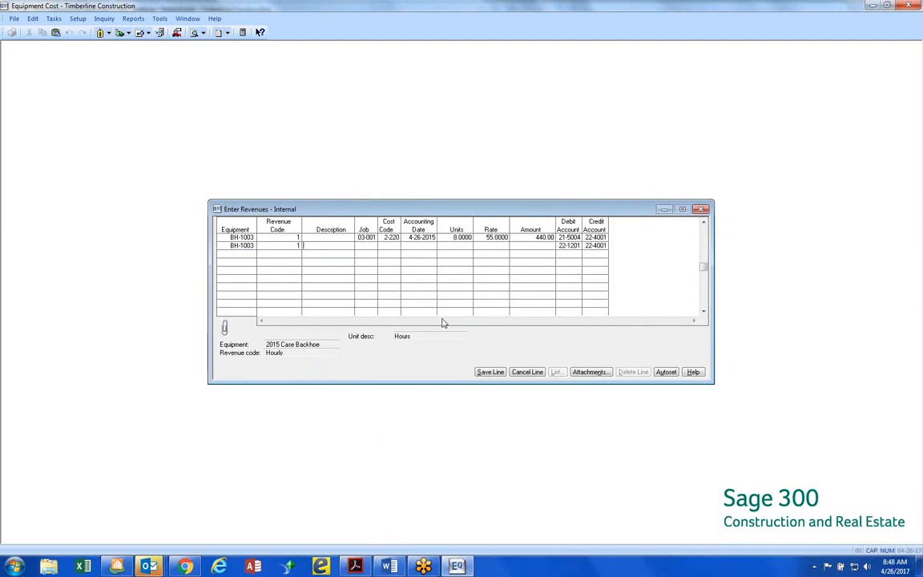
pyautogui.press('Tab')
pyautogui.write('03-002')
pyautogui.press('Tab')
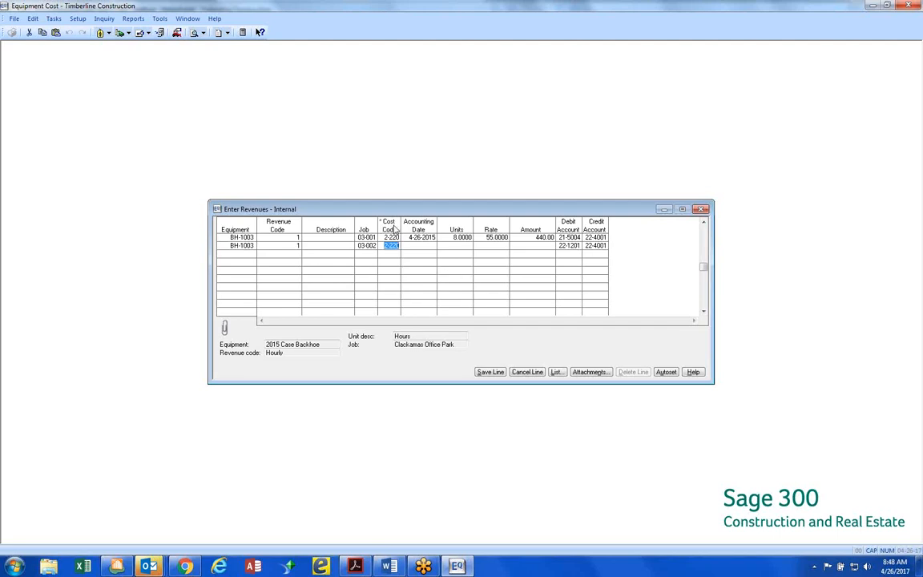
# Try the second line with cost code 2-220, repeated accounting date 4-26-2015 and 8 units, and cancel the line
pyautogui.click(421, 227)
pyautogui.click(421, 238)
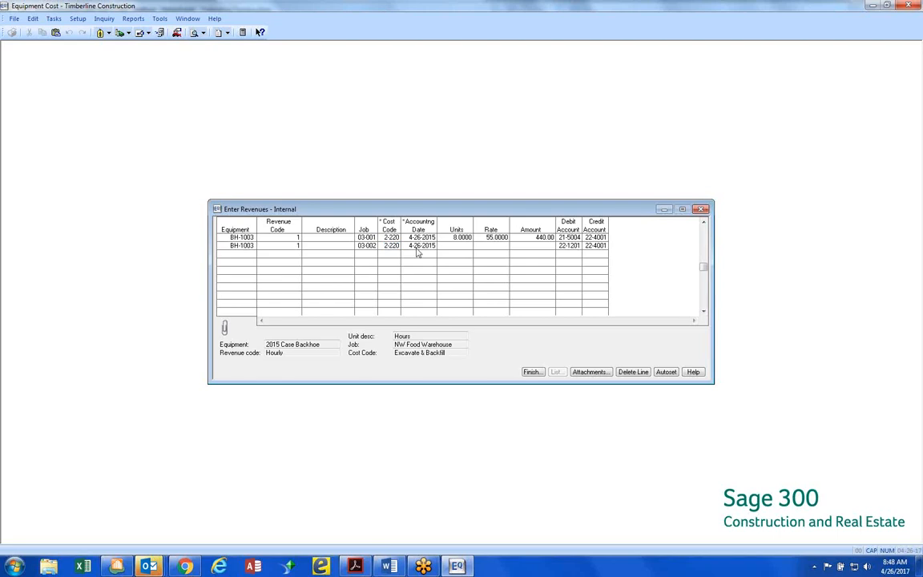
pyautogui.press('Tab')
pyautogui.press('Down')
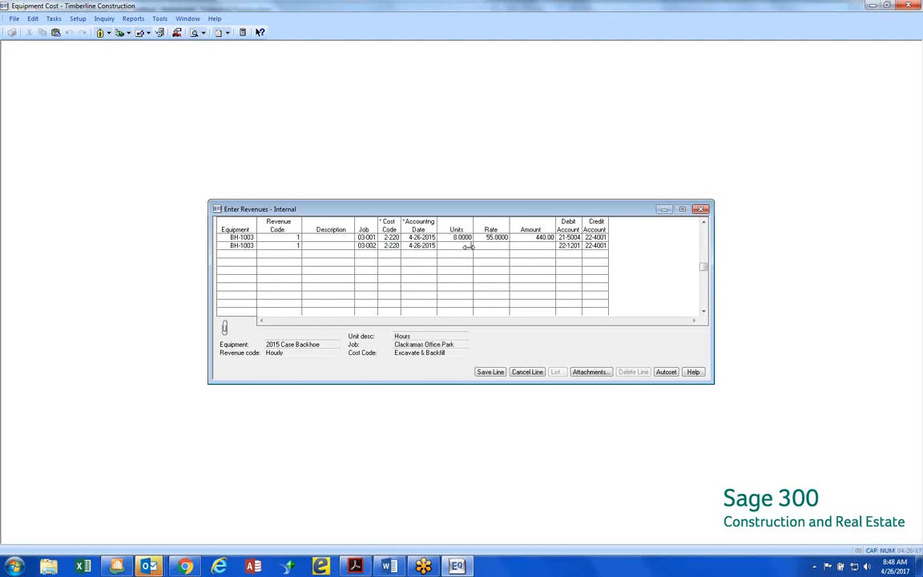
pyautogui.write('8')
pyautogui.press('Tab')
pyautogui.click(492, 245)
pyautogui.click(528, 373)
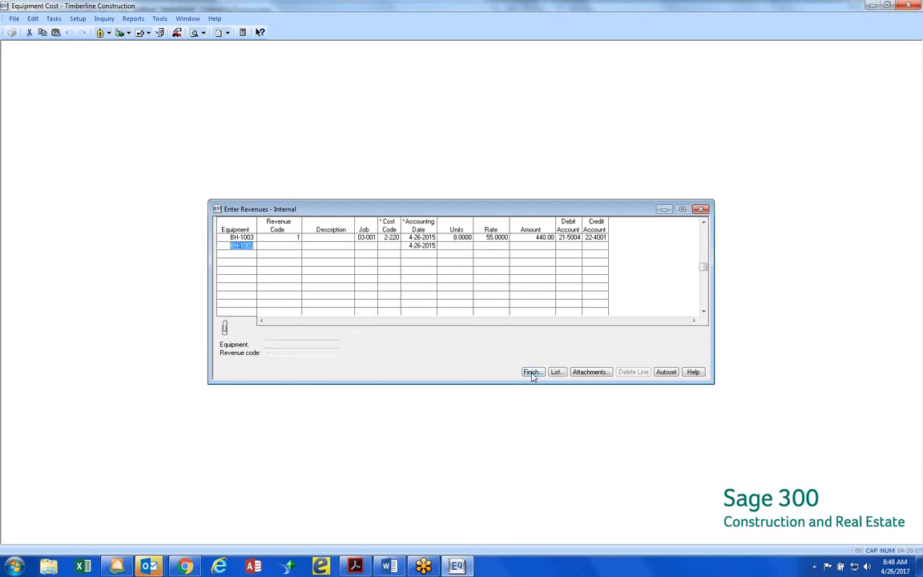
# Finish the internal revenue entry, send its journal to the print file, and post the entries
pyautogui.click(531, 372)
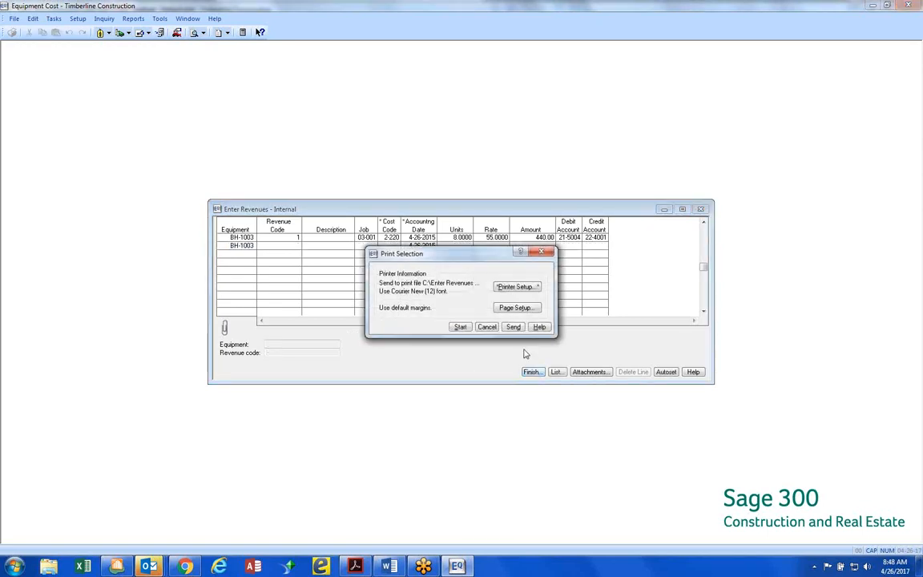
pyautogui.click(460, 327)
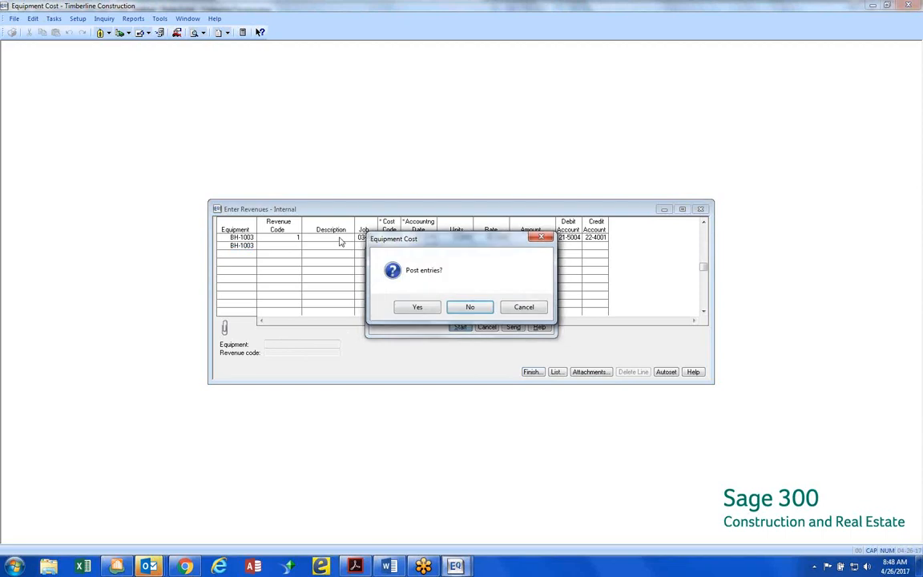
pyautogui.click(418, 307)
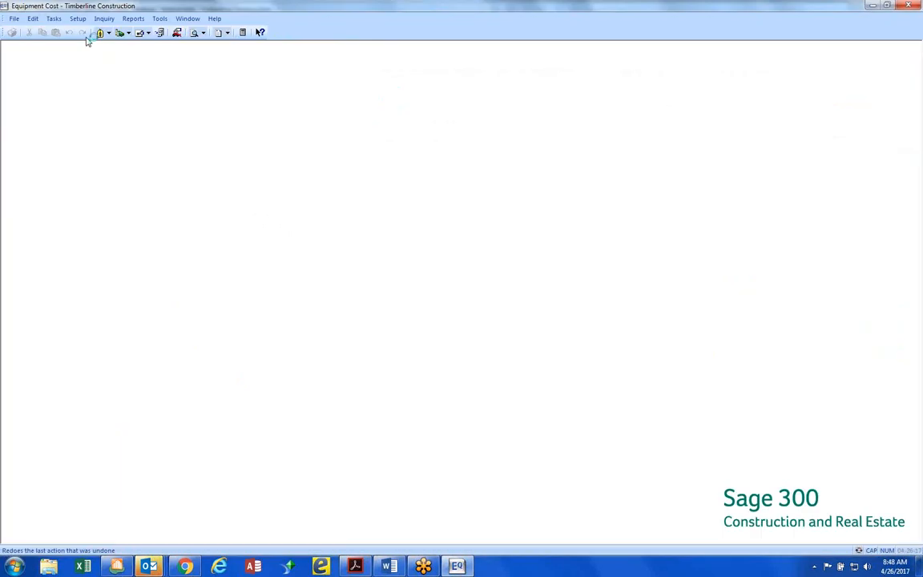
# Start a new internal revenue entry for the 2015 Case Backhoe BH-1003 with revenue code 1 Hourly on job 03-002 Clackamas Office Park
pyautogui.click(57, 19)
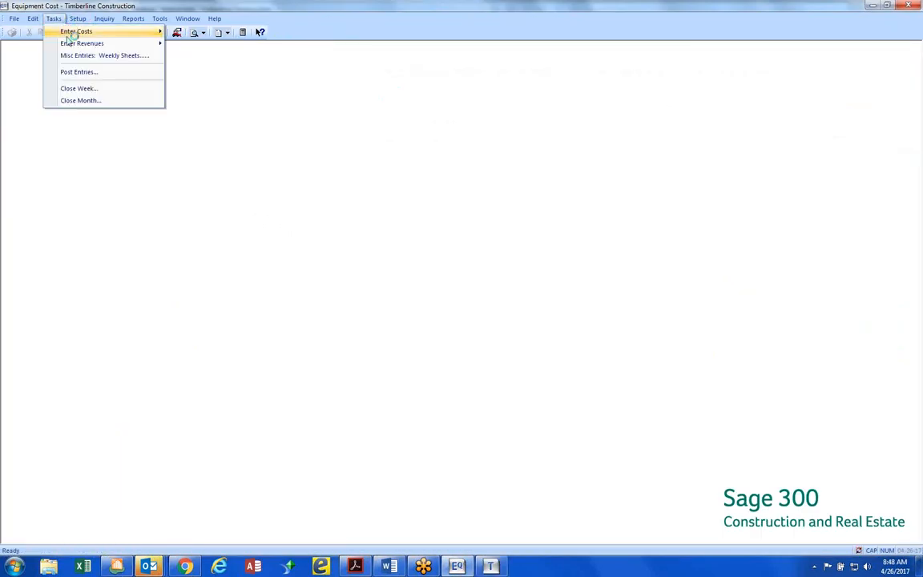
pyautogui.moveTo(72, 42)
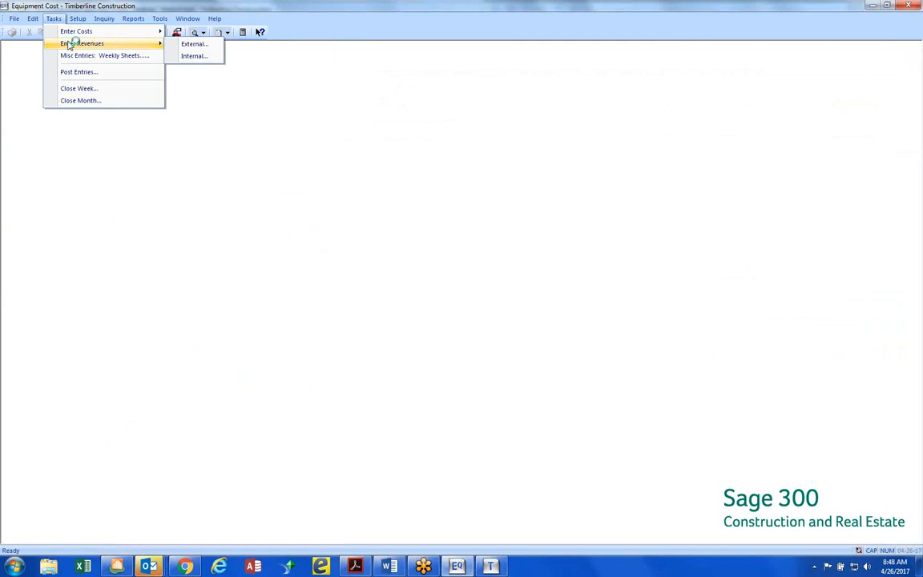
pyautogui.click(195, 55)
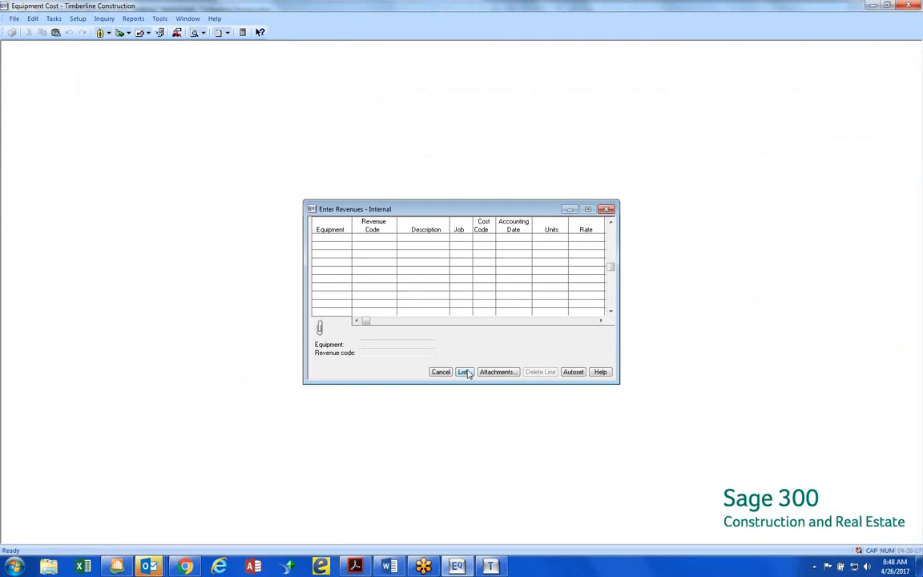
pyautogui.click(469, 373)
pyautogui.doubleClick(417, 261)
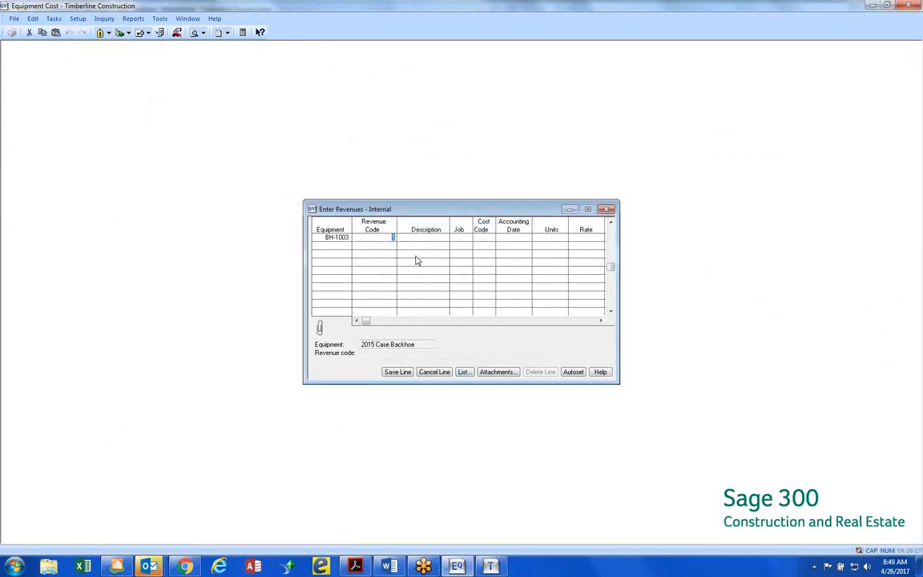
pyautogui.press('Tab')
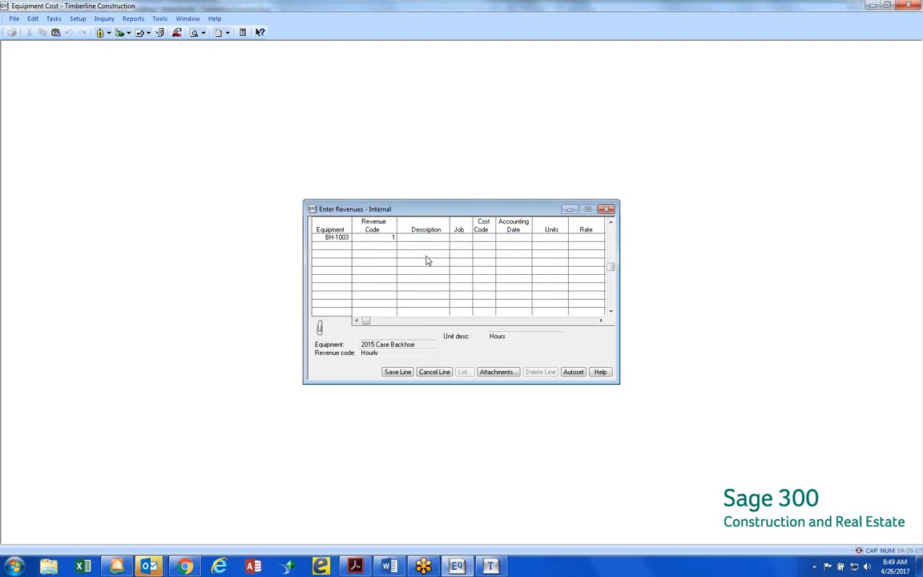
pyautogui.press('Tab')
pyautogui.write('03-002')
pyautogui.press('Tab')
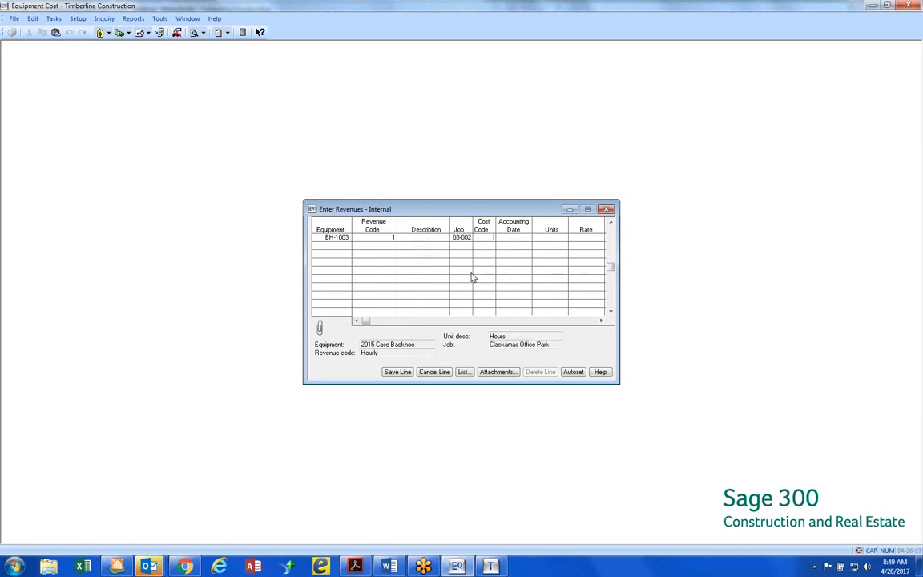
# Try the line with cost code 2-050 Demolition and 8 units in a widened entry window, and cancel the whole entry
pyautogui.press('F9')
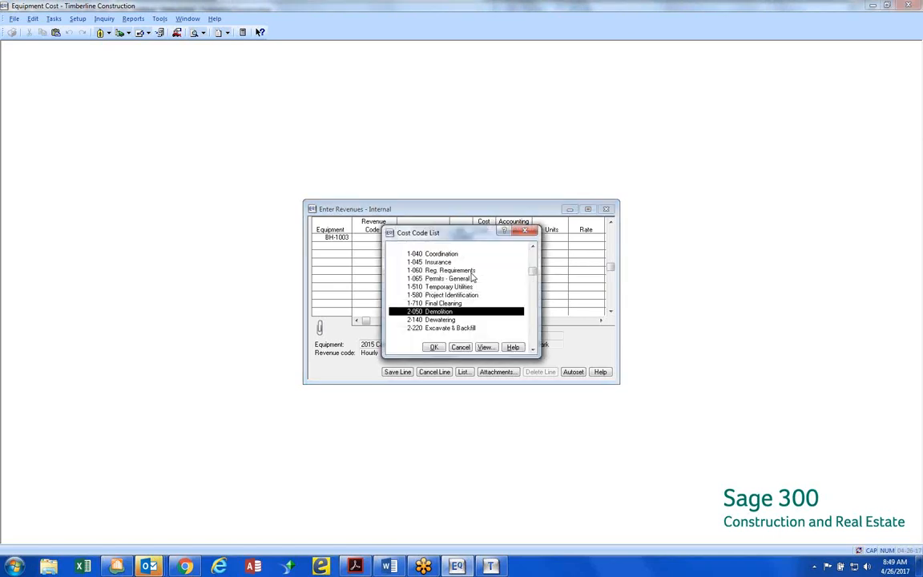
pyautogui.press('Return')
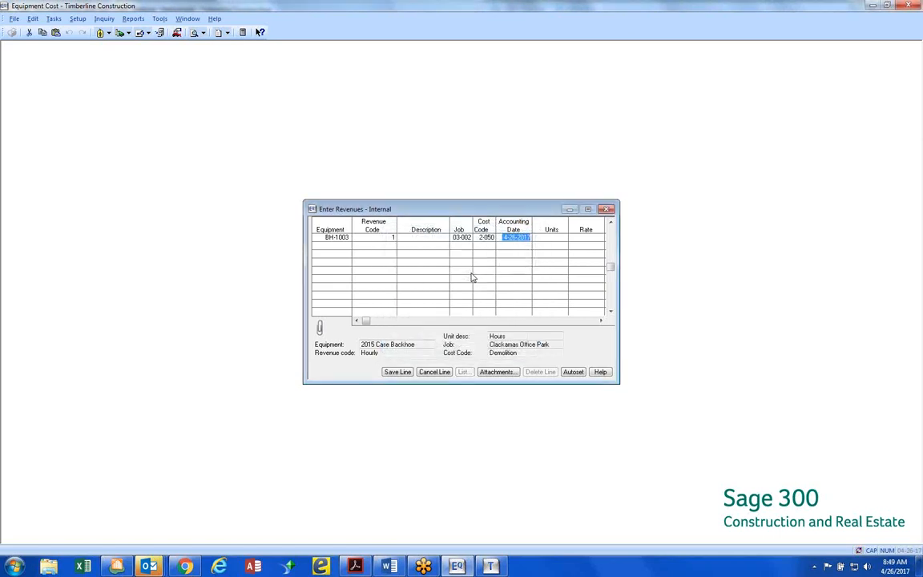
pyautogui.press('Tab')
pyautogui.write('8')
pyautogui.press('Tab')
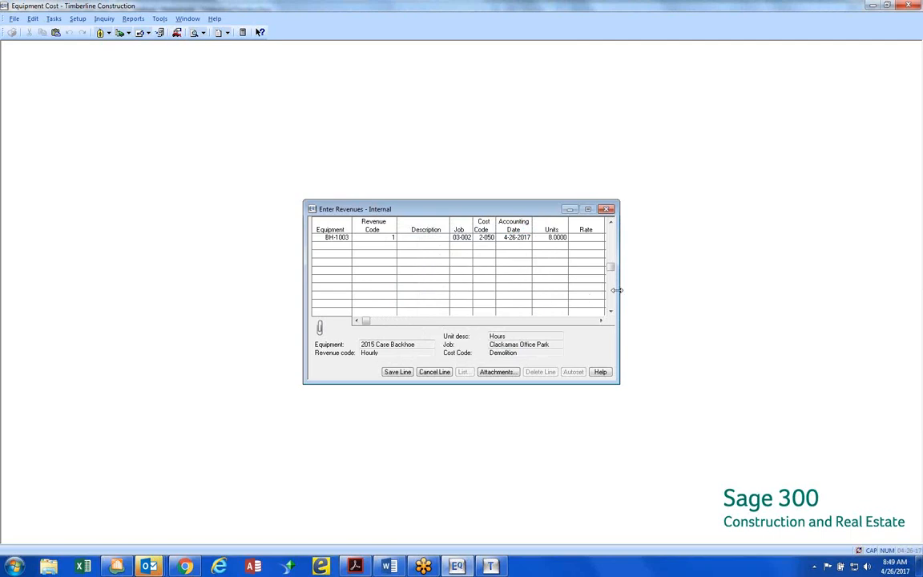
pyautogui.moveTo(619, 291); pyautogui.dragTo(732, 291)
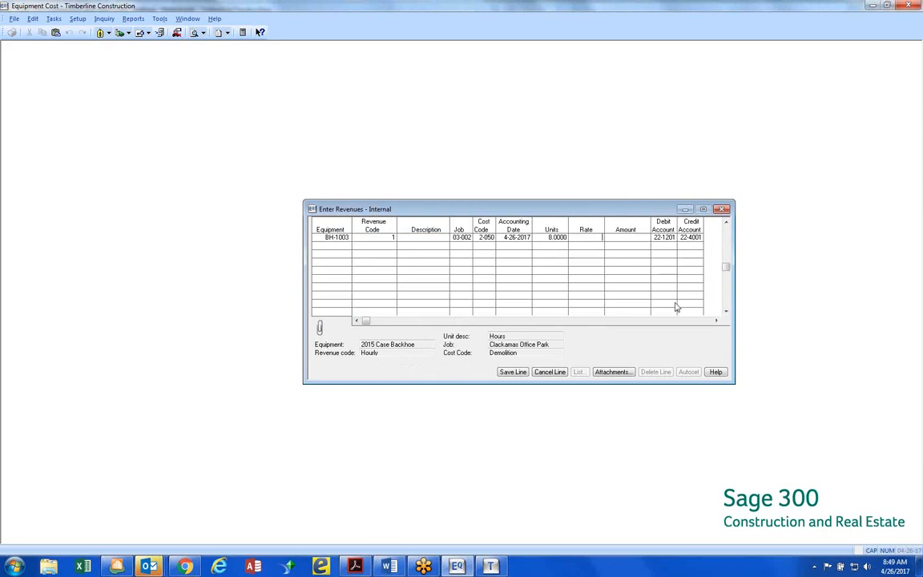
pyautogui.click(546, 372)
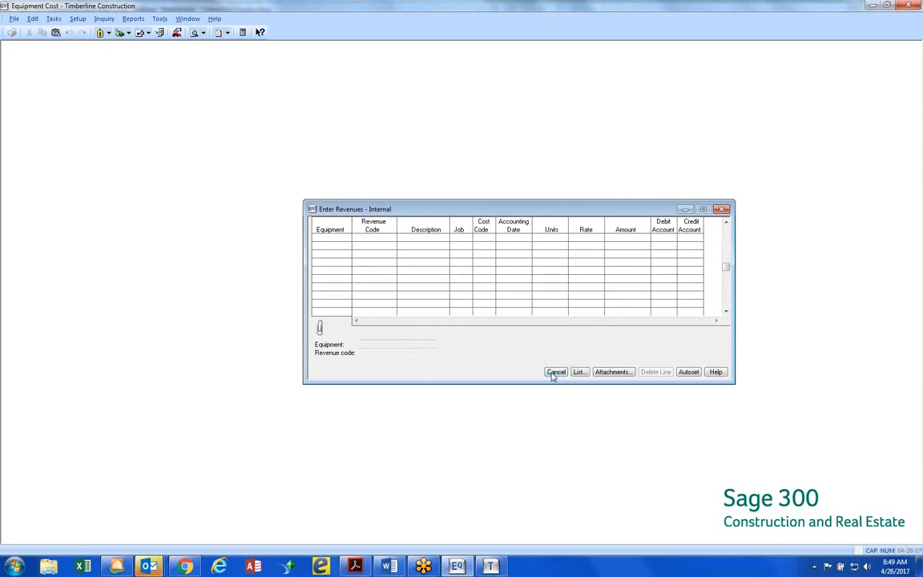
pyautogui.click(556, 373)
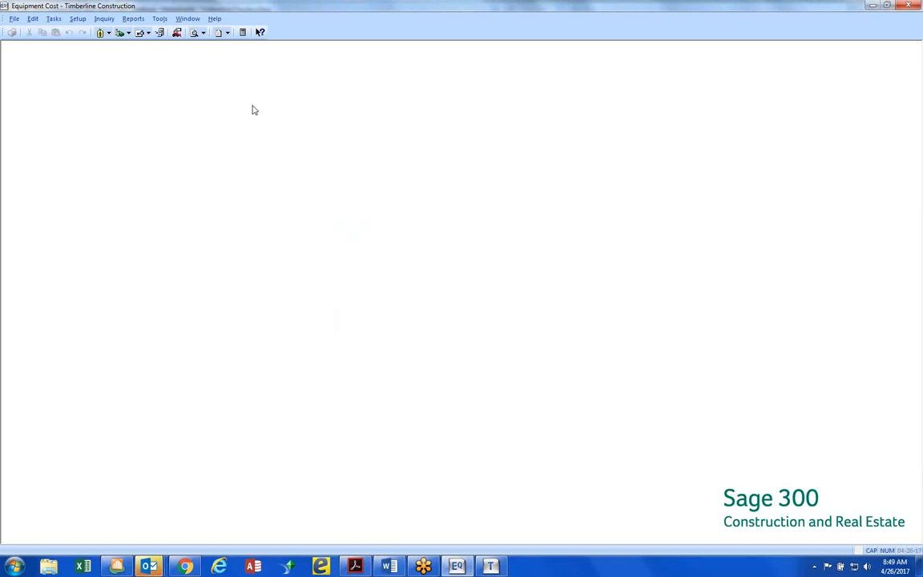
# Review the columns selected in the External view of the revenue entry customization, and close it without saving
pyautogui.click(160, 18)
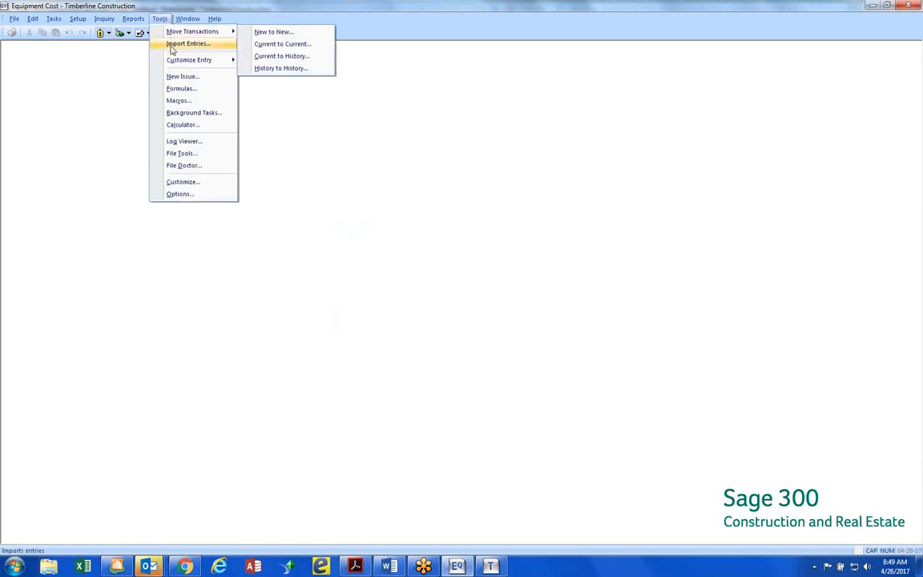
pyautogui.moveTo(165, 59)
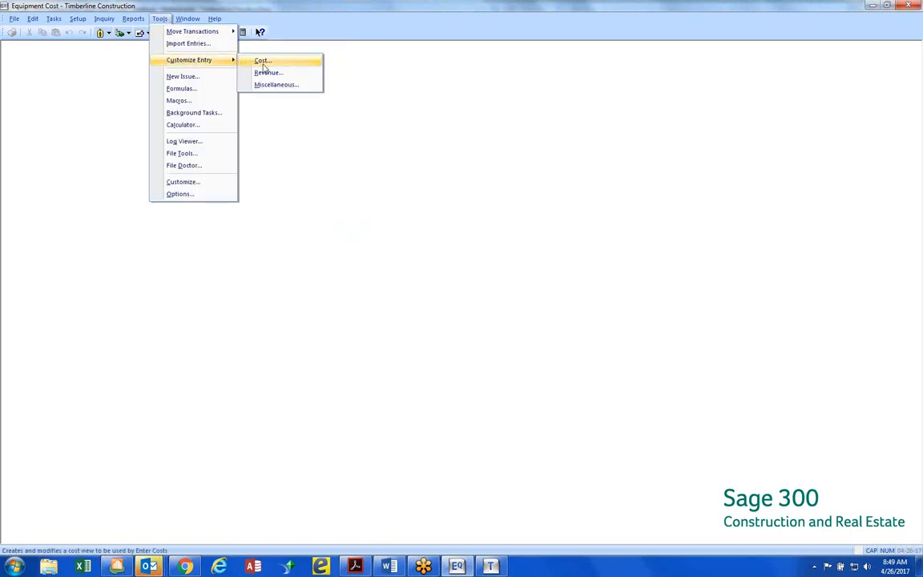
pyautogui.click(267, 73)
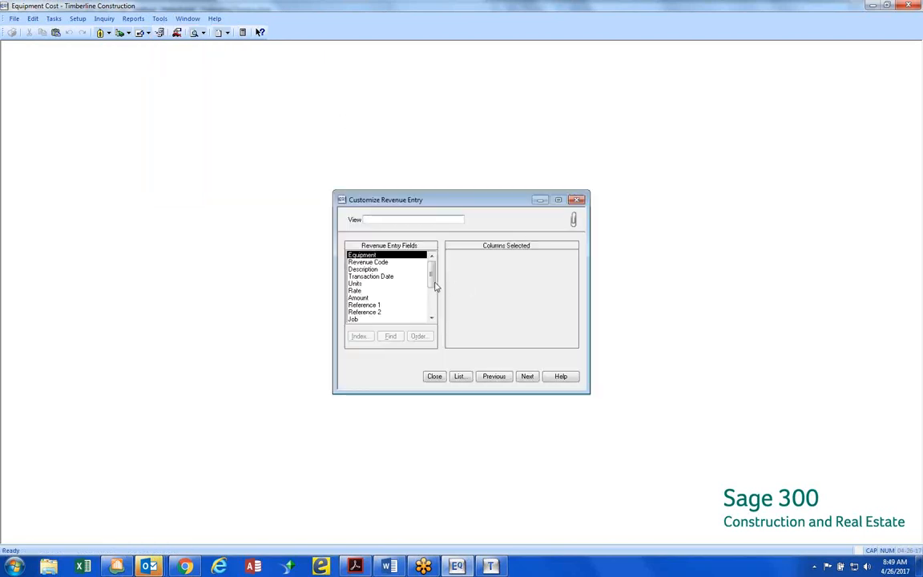
pyautogui.click(462, 377)
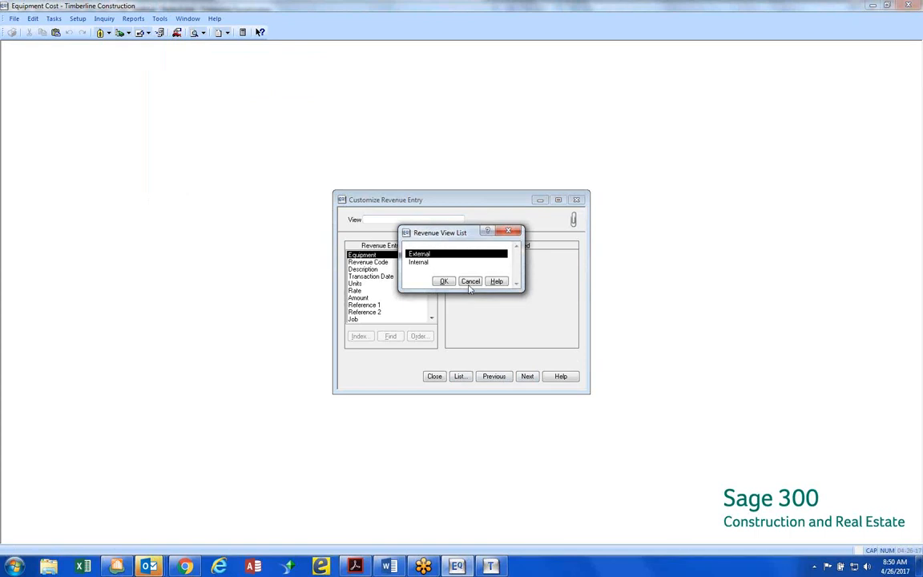
pyautogui.click(446, 282)
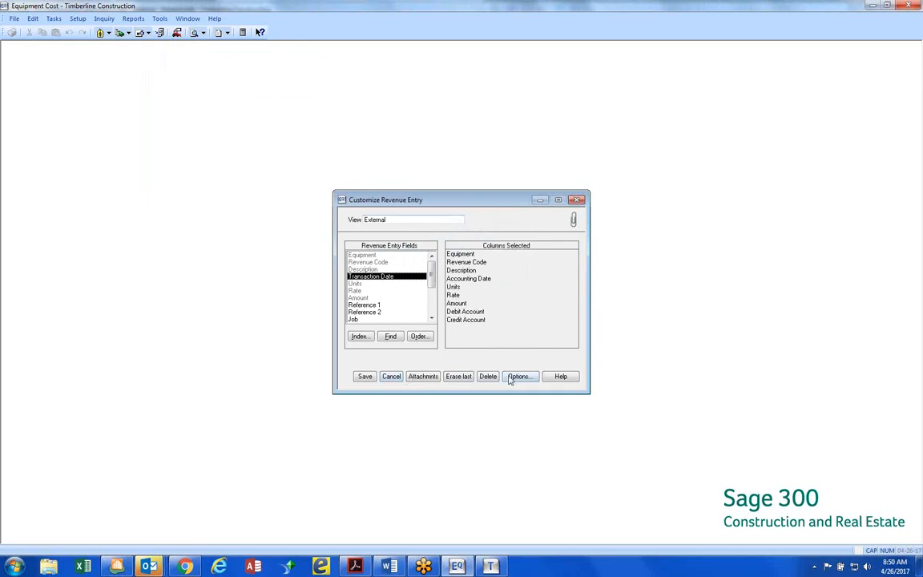
pyautogui.click(388, 378)
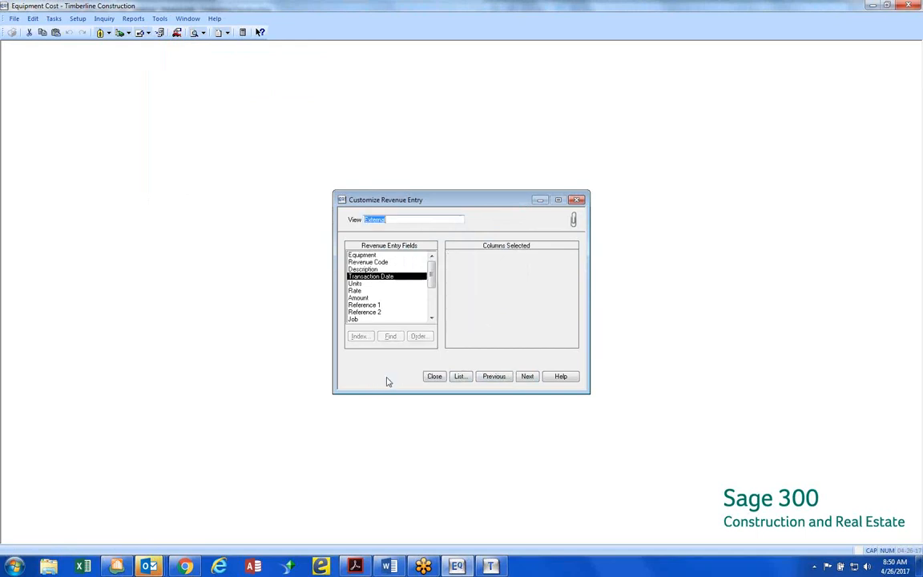
pyautogui.click(434, 377)
# Examine the columns of the Standard cost entry grid in a widened window, and cancel the entry
pyautogui.click(80, 19)
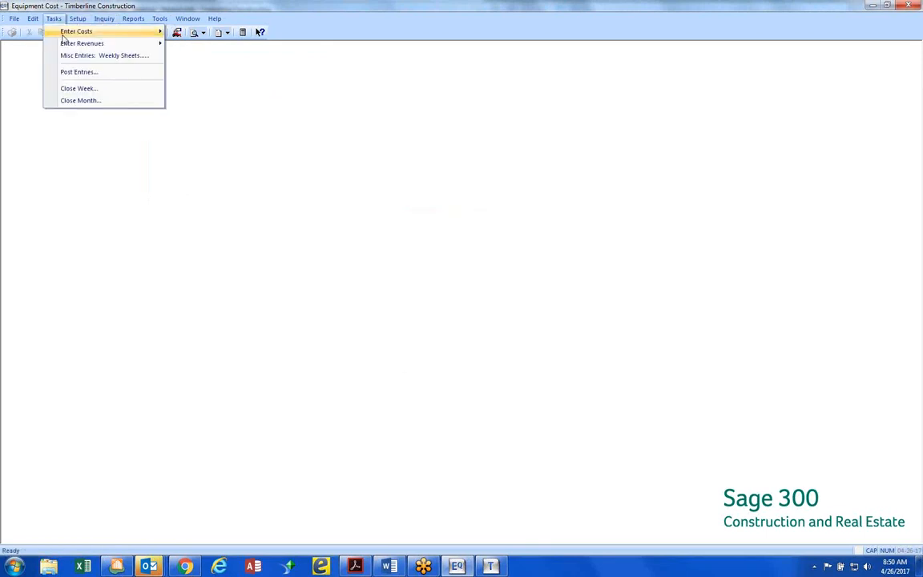
pyautogui.moveTo(63, 35)
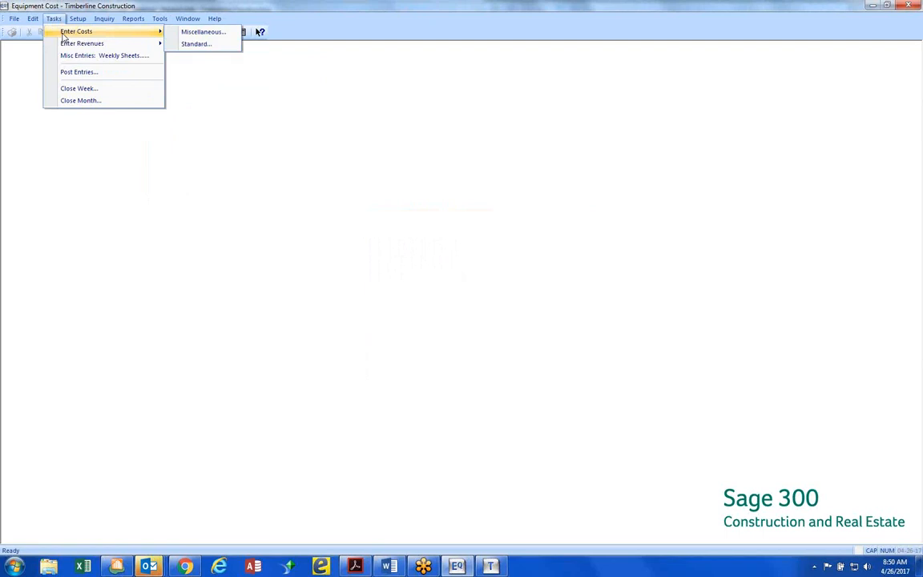
pyautogui.click(196, 45)
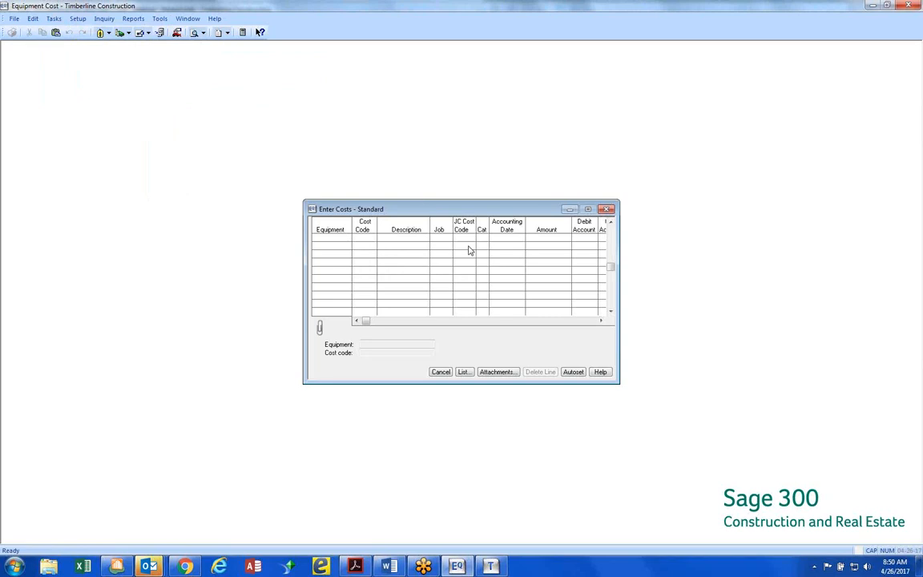
pyautogui.moveTo(621, 259); pyautogui.dragTo(740, 260)
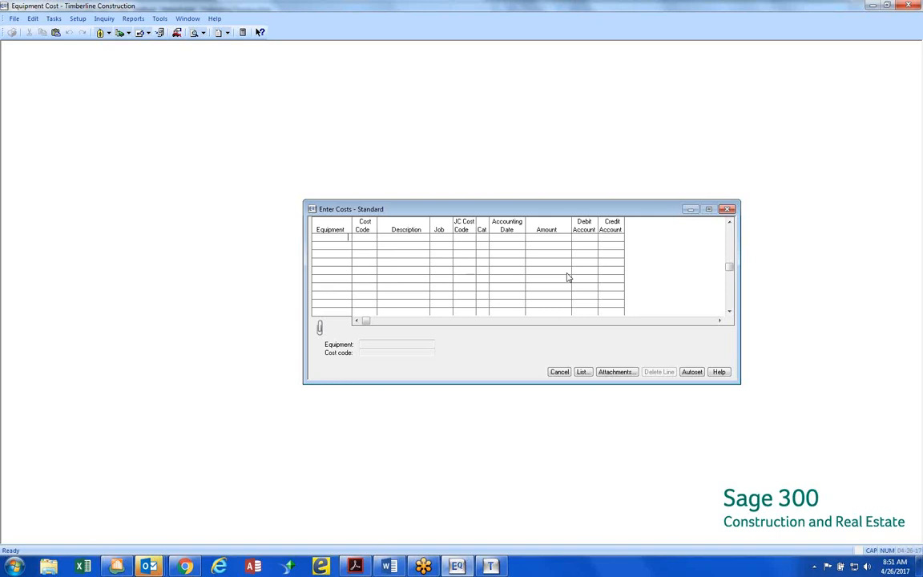
pyautogui.click(569, 374)
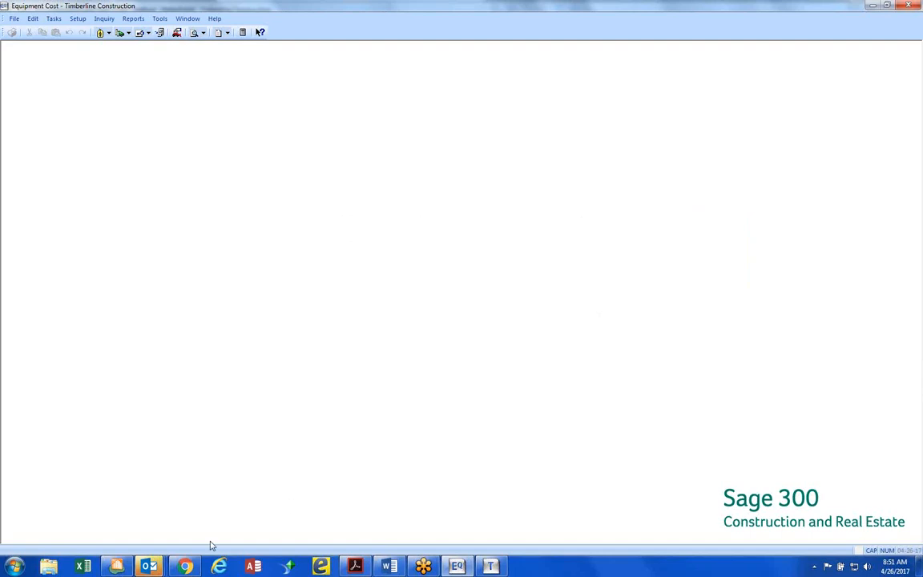
# Switch to the Sage 300 Desktop and open the invoice distribution settings within the Accounts Payable settings
pyautogui.click(124, 568)
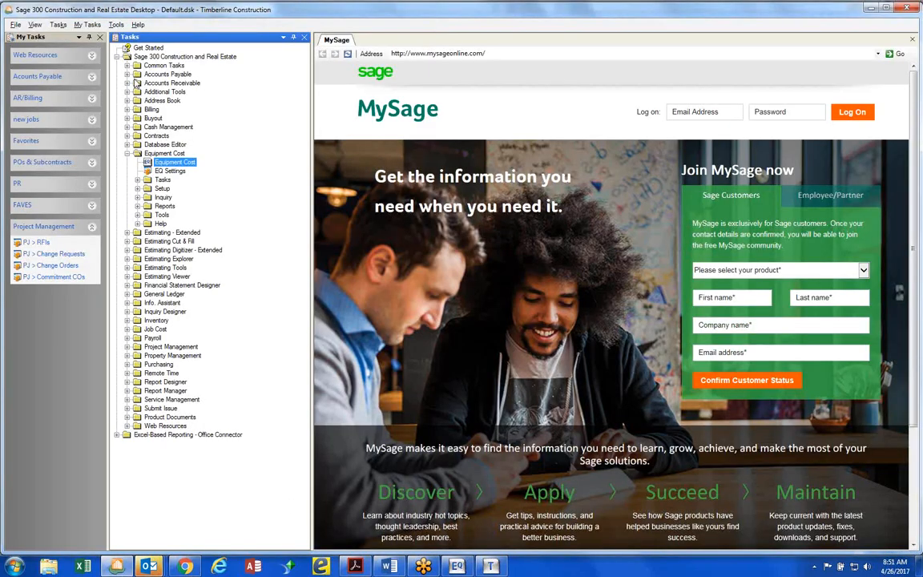
pyautogui.click(125, 74)
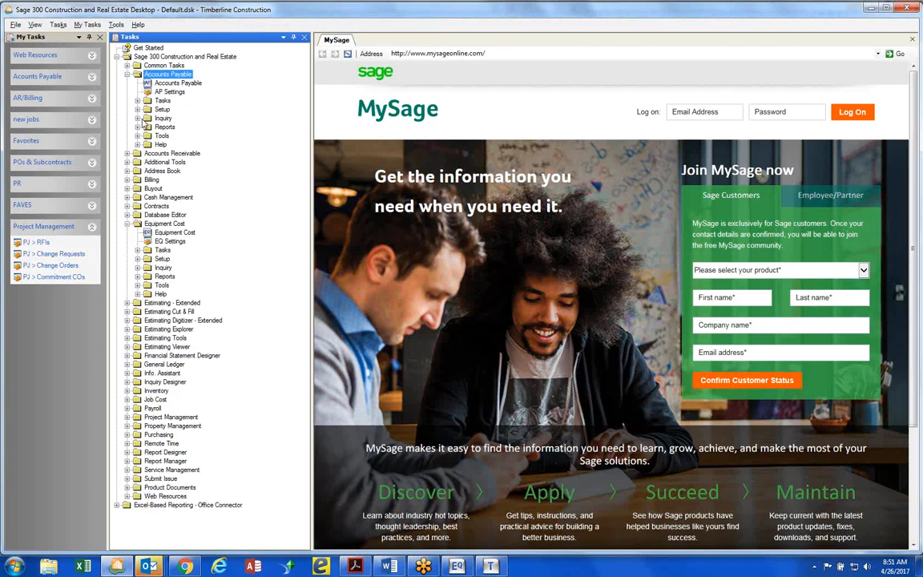
pyautogui.click(160, 92)
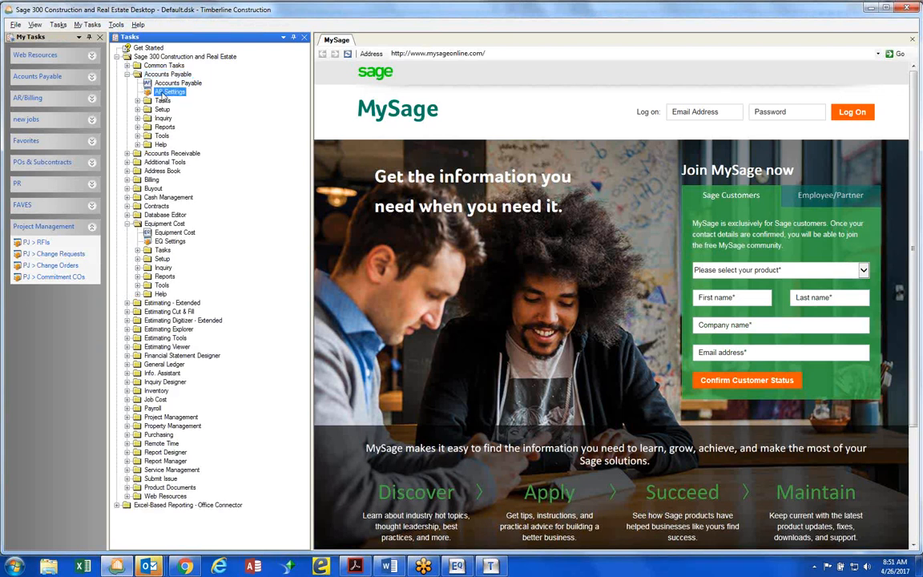
pyautogui.doubleClick(160, 93)
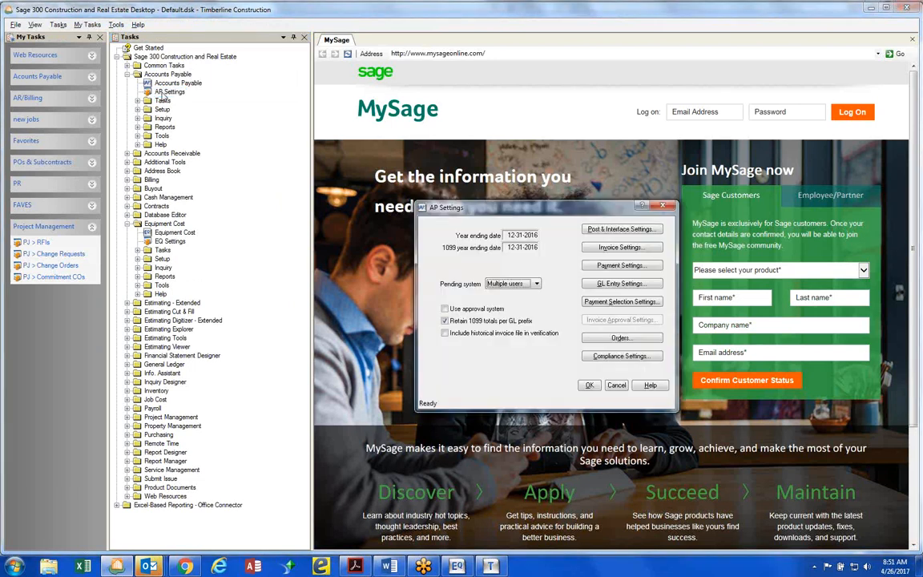
pyautogui.click(629, 248)
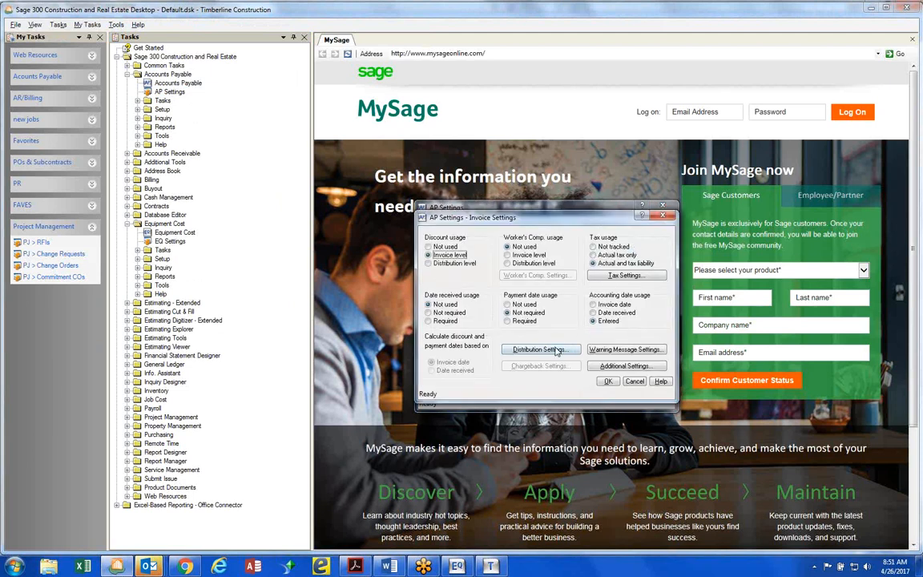
pyautogui.click(539, 350)
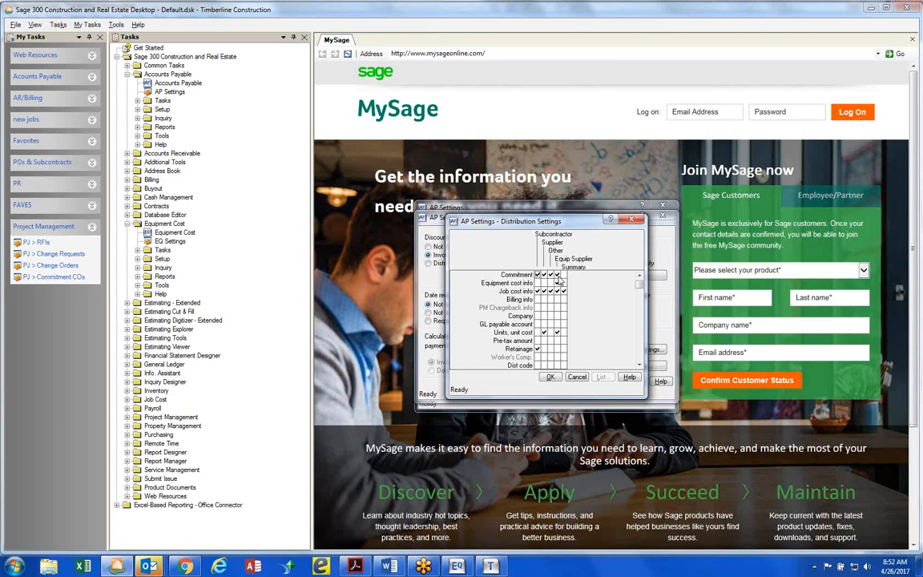
# Examine which distribution fields are enabled per invoice type, including the Equip Supplier's equipment cost info, and accept the distribution settings
pyautogui.click(639, 366)
pyautogui.click(639, 366)
pyautogui.click(639, 366)
pyautogui.click(639, 366)
pyautogui.click(639, 366)
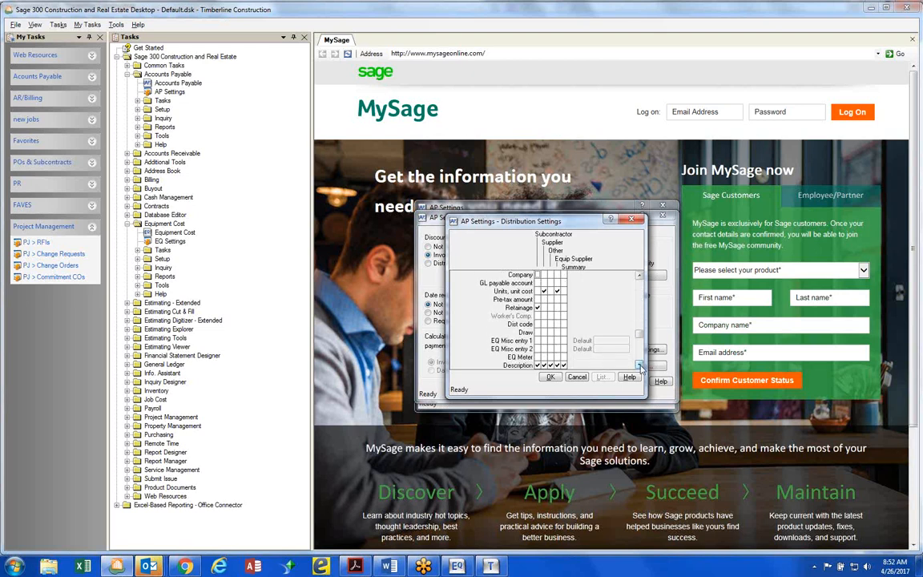
pyautogui.click(639, 366)
pyautogui.click(640, 366)
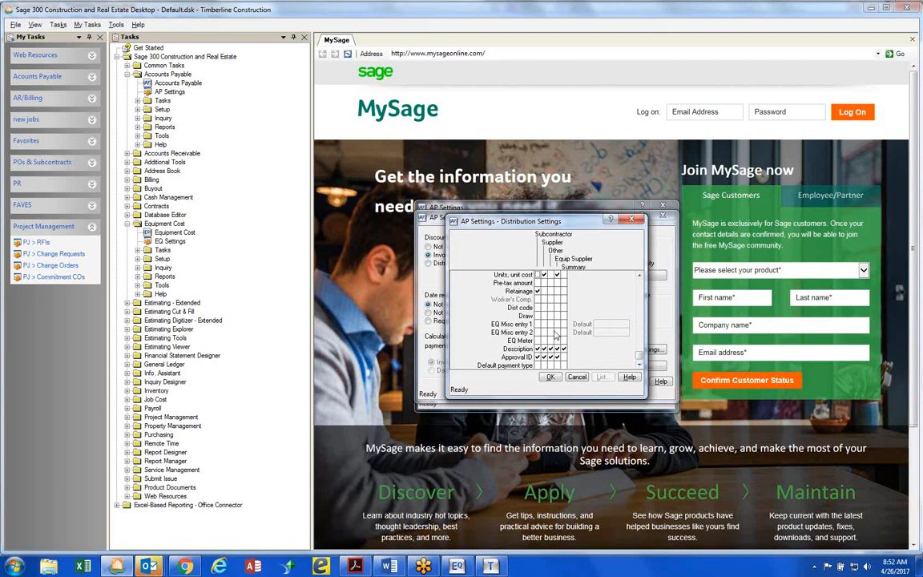
pyautogui.scroll(4, 555, 335)
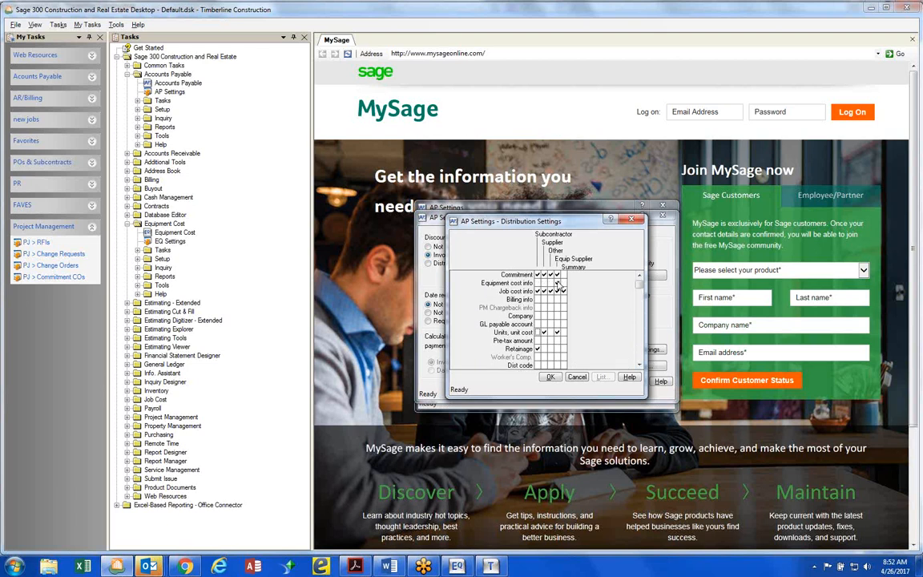
pyautogui.click(557, 283)
pyautogui.click(551, 378)
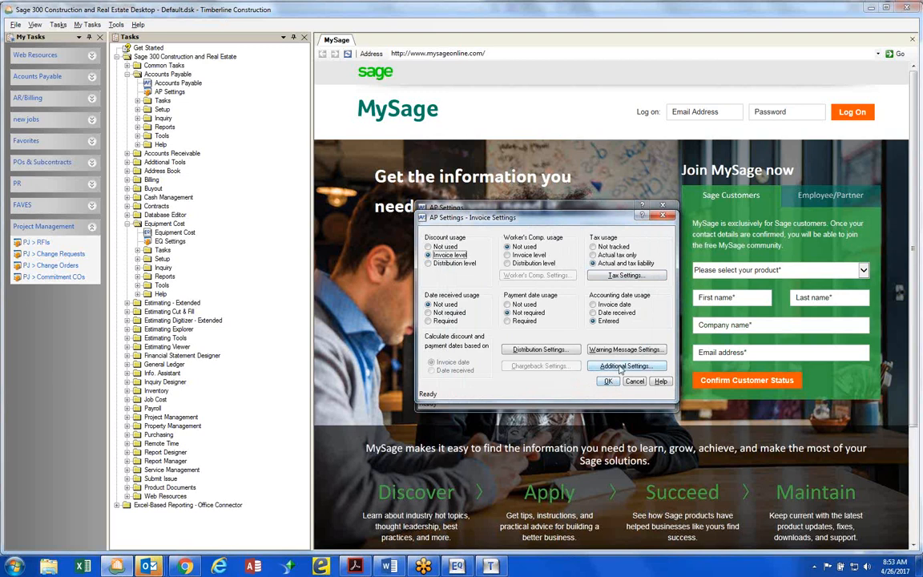
# Review the EQ Misc entry and EQ Meter rows in the reopened distribution settings, and exit AP Settings discarding all changes
pyautogui.click(559, 351)
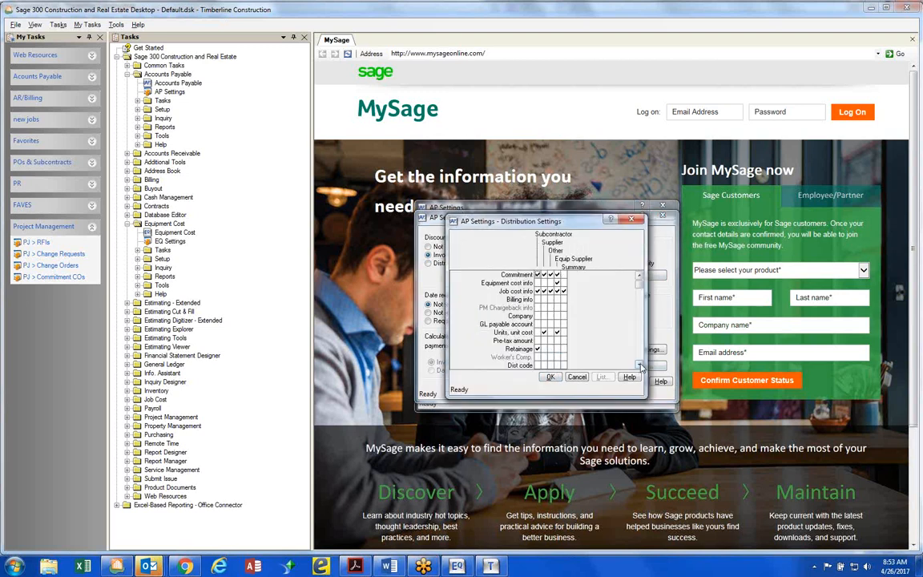
pyautogui.click(639, 365)
pyautogui.click(639, 365)
pyautogui.click(639, 366)
pyautogui.click(640, 365)
pyautogui.click(639, 365)
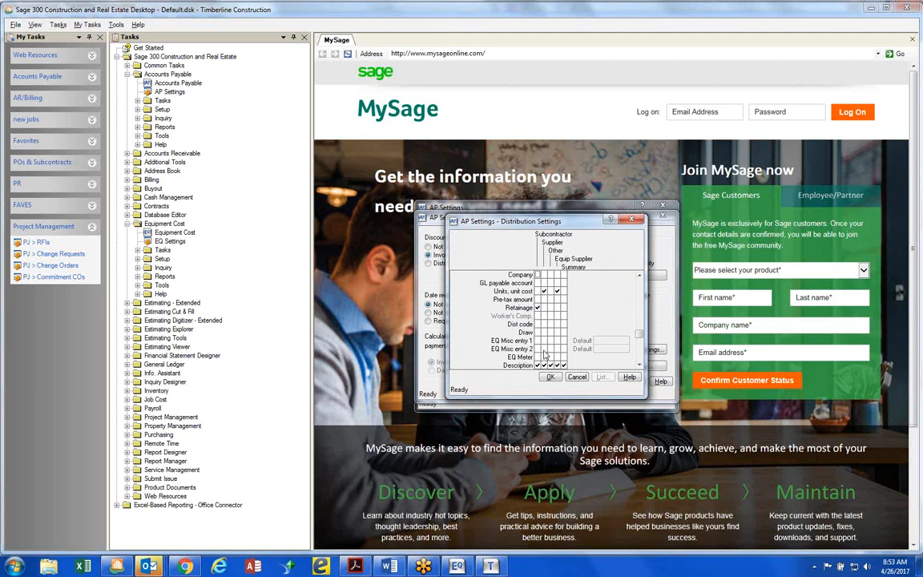
pyautogui.scroll(-1, 543, 348)
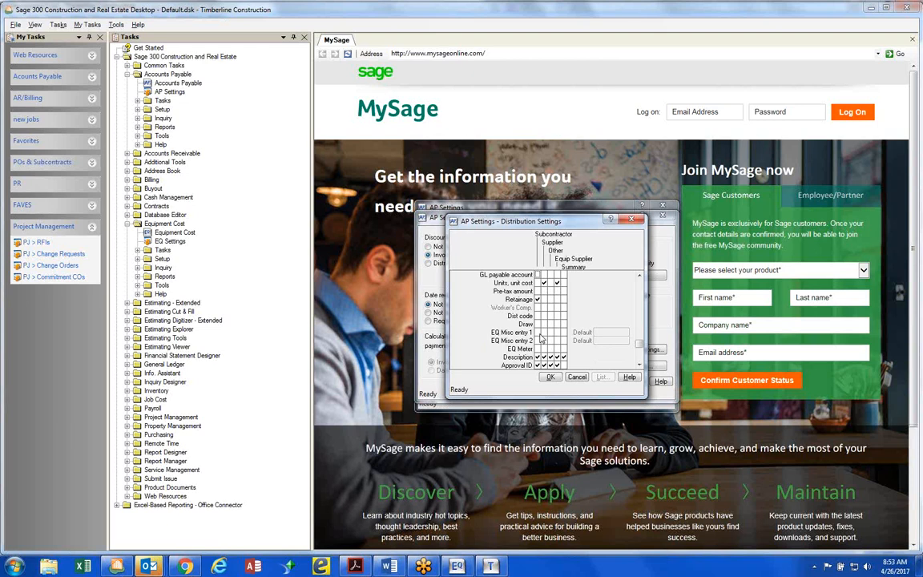
pyautogui.click(551, 379)
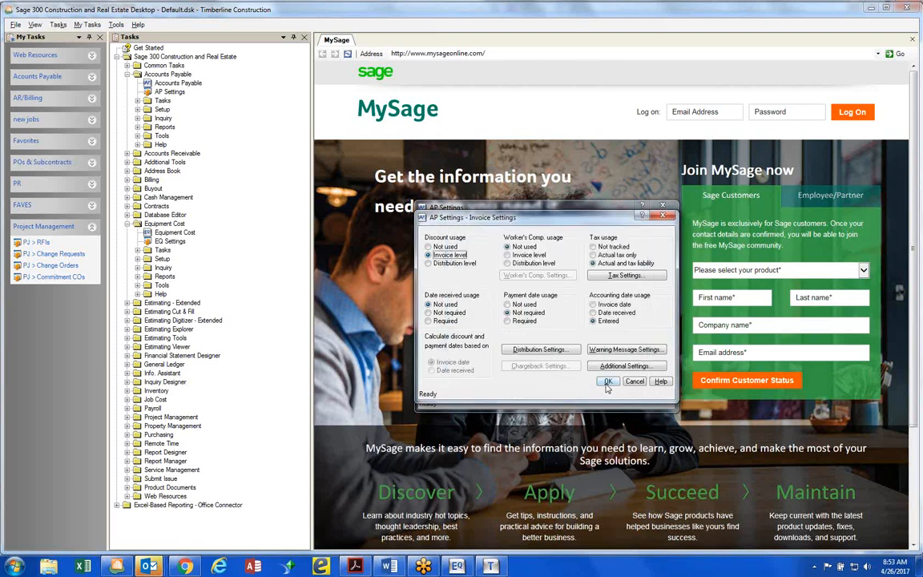
pyautogui.click(607, 383)
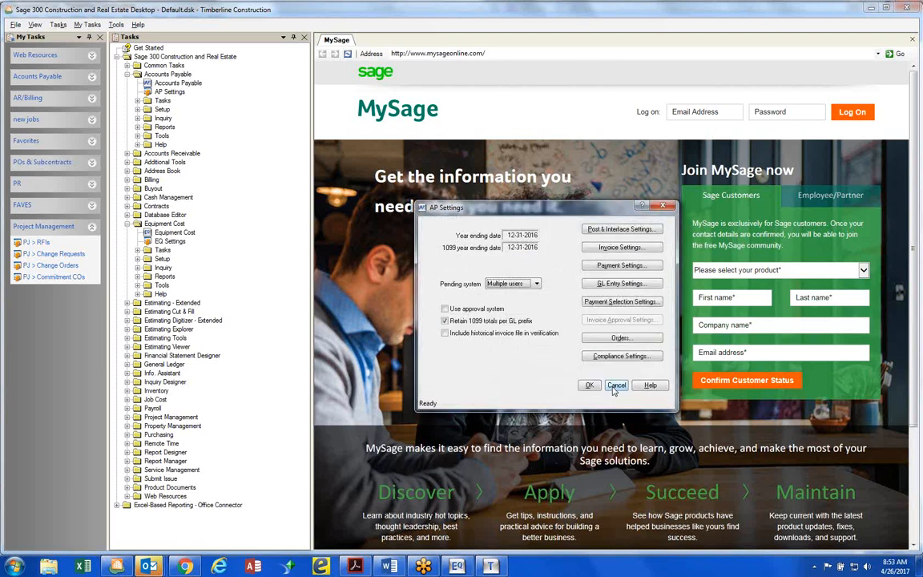
pyautogui.click(615, 388)
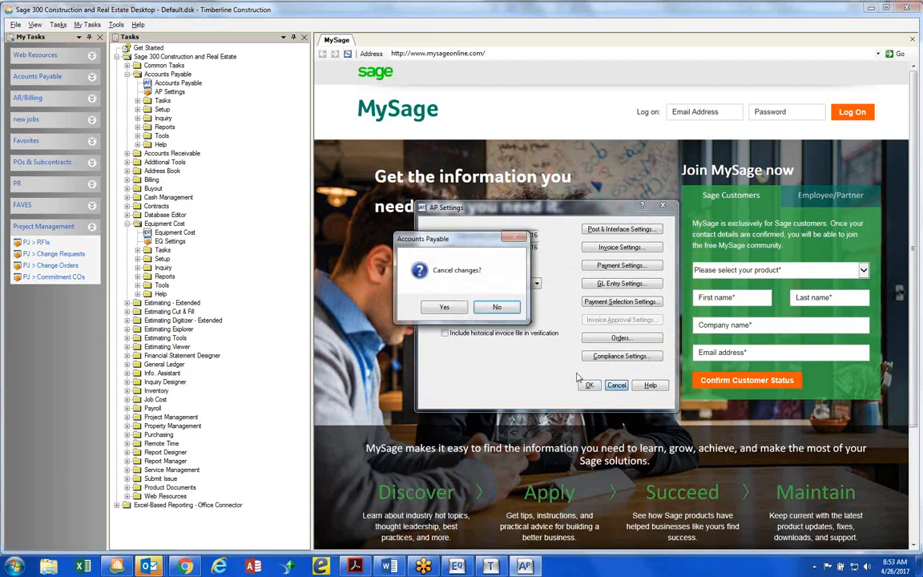
pyautogui.click(461, 311)
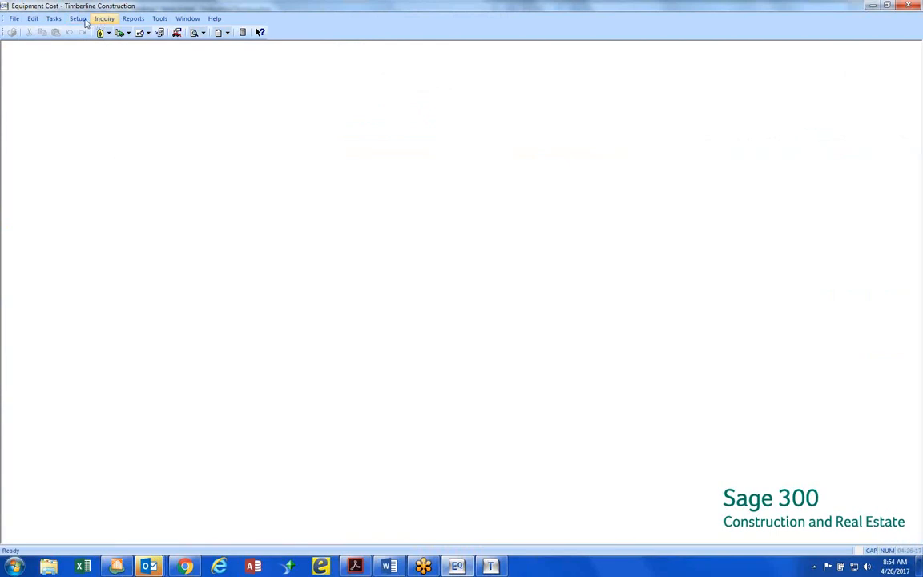
# Review the miscellaneous entry codes with their unit descriptions and update methods in Equipment Cost, and close the setup
pyautogui.click(77, 18)
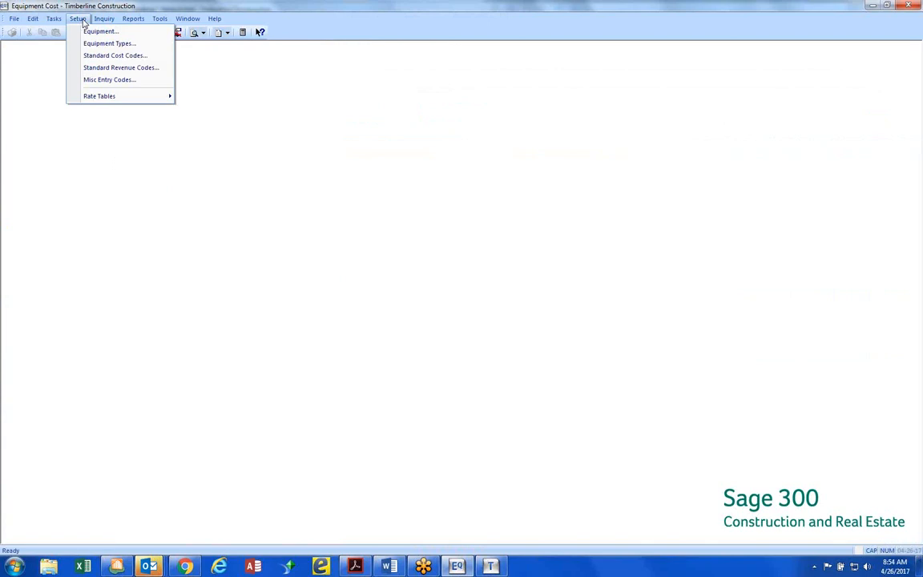
pyautogui.click(96, 80)
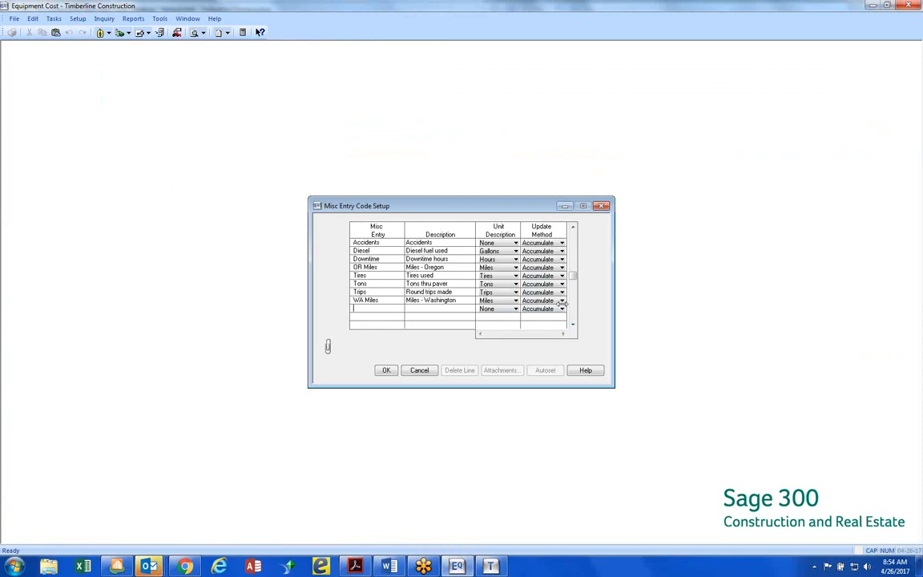
pyautogui.click(386, 371)
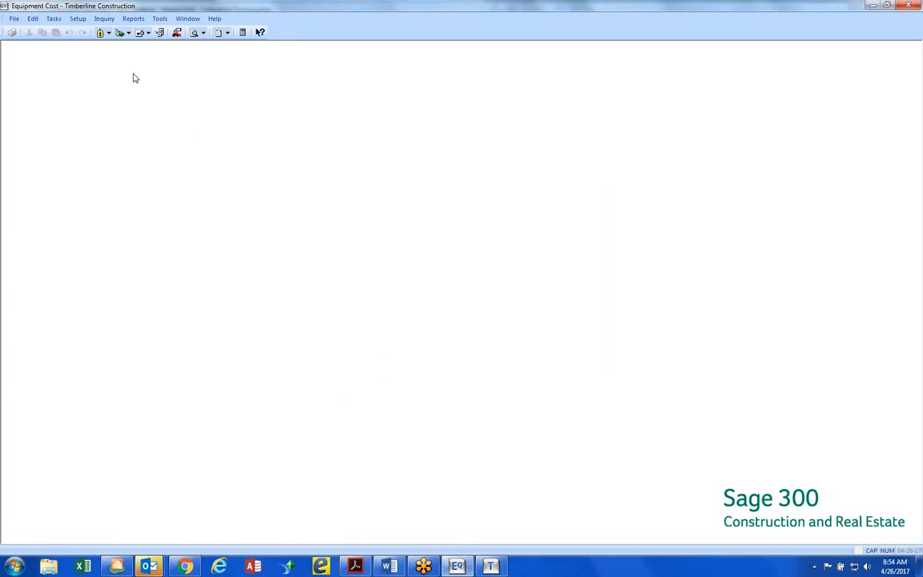
# Open the Weekly Sheets miscellaneous entries, widen the entry grid, and start a line for the 2015 Case Backhoe BH-1003
pyautogui.click(56, 22)
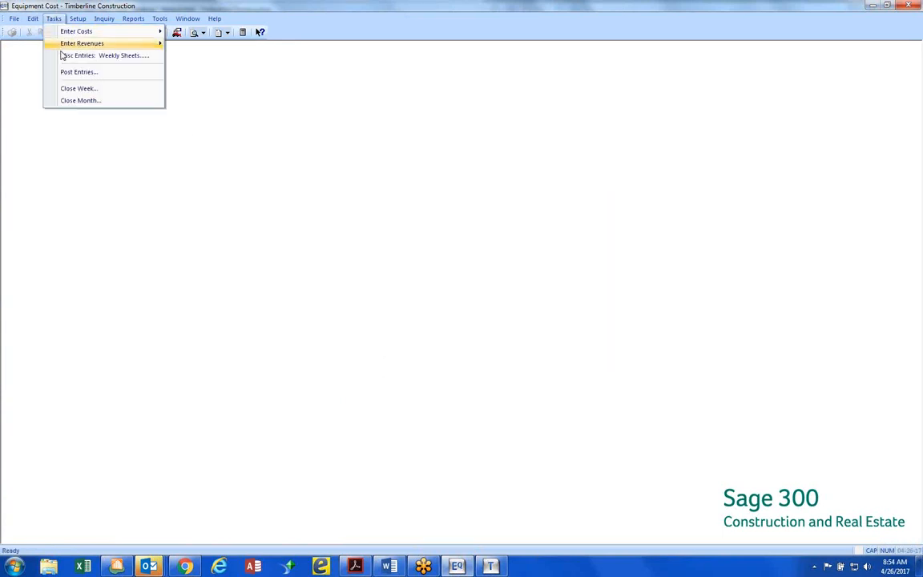
pyautogui.click(64, 57)
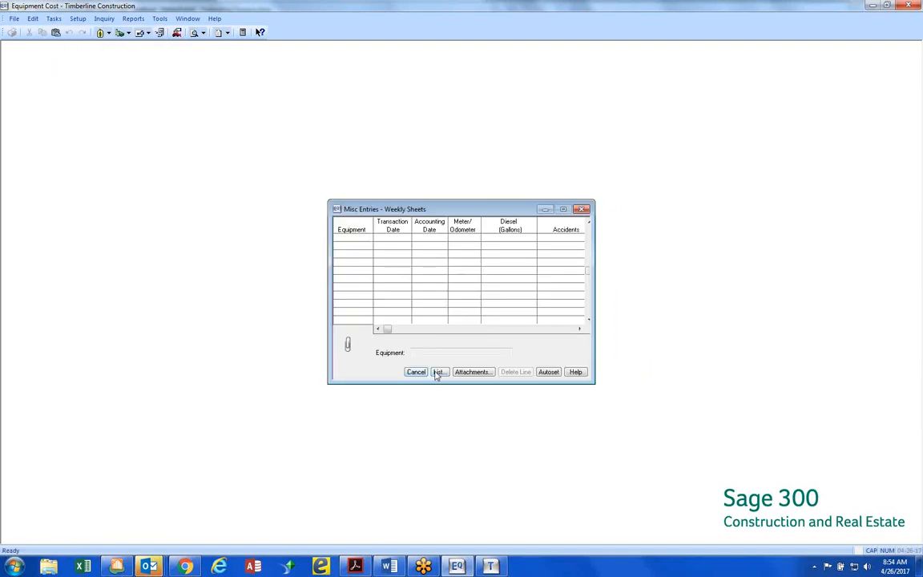
pyautogui.moveTo(580, 308); pyautogui.dragTo(746, 307)
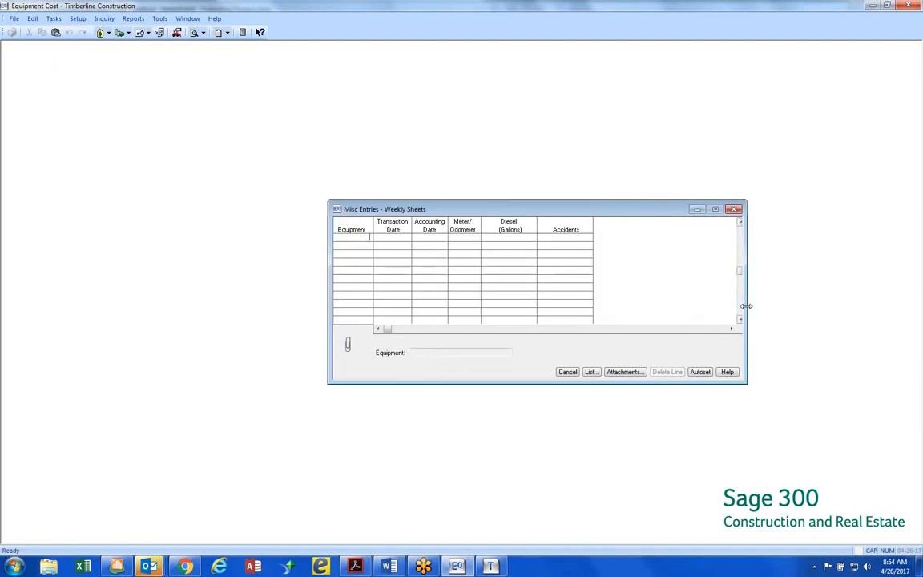
pyautogui.click(589, 372)
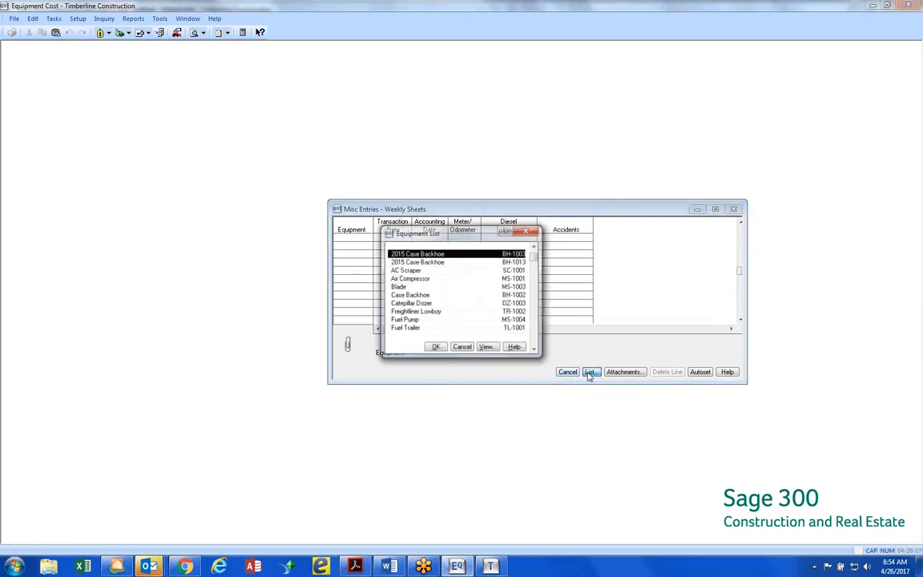
pyautogui.doubleClick(432, 254)
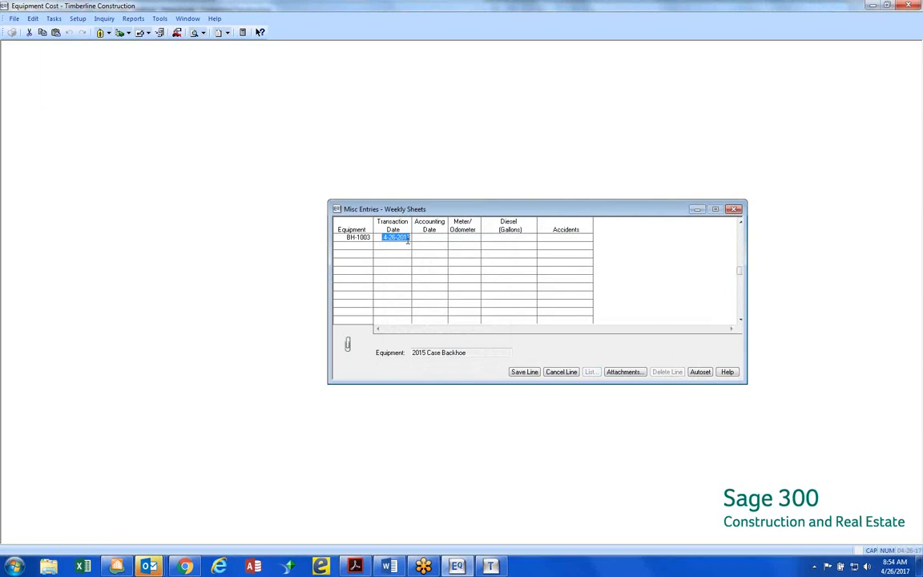
# Fill the backhoe line with transaction date 4-26-2015, accounting date 4-25-2017 and a meter reading of 34,532
pyautogui.click(410, 239)
pyautogui.write('5')
pyautogui.click(434, 239)
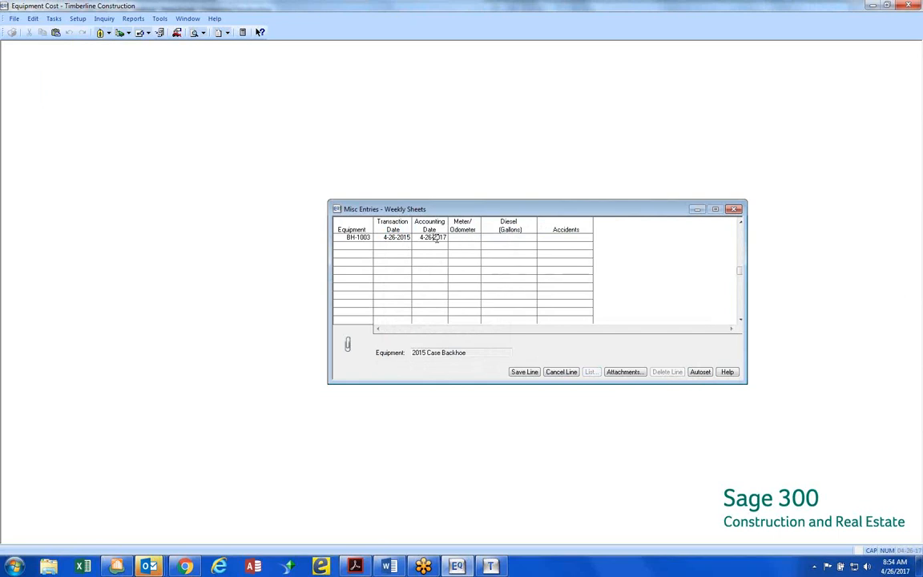
pyautogui.moveTo(433, 238); pyautogui.dragTo(430, 238)
pyautogui.write('5')
pyautogui.press('Tab')
pyautogui.write('34532')
pyautogui.press('Tab')
pyautogui.press('Tab')
pyautogui.press('Tab')
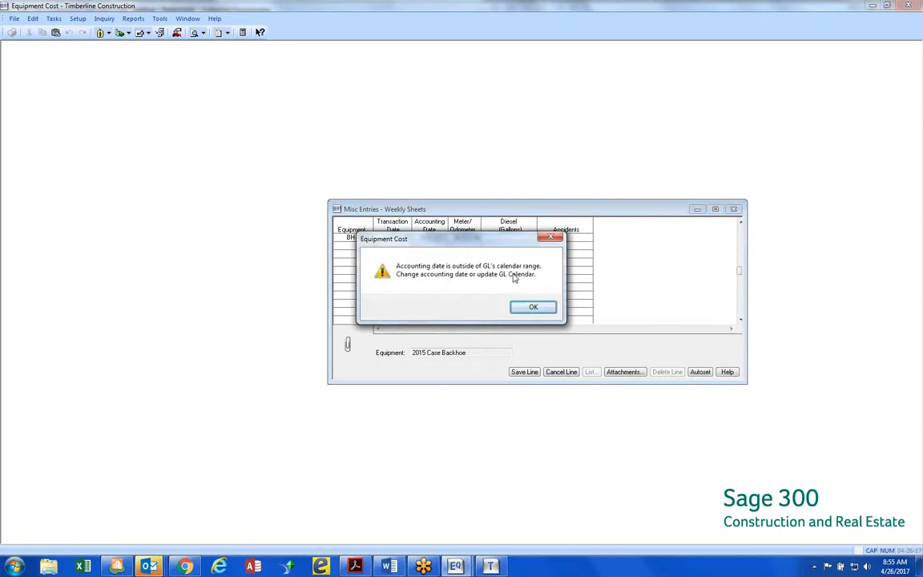
# Dismiss the calendar range warning, set the accounting date to 4-25-2015, and complete the backhoe line with Diesel and Accidents left blank
pyautogui.press('Return')
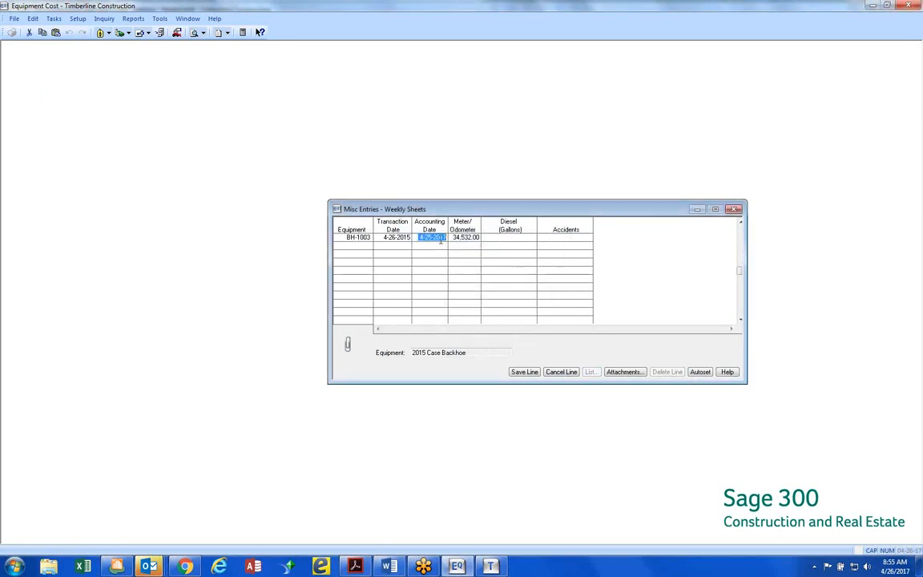
pyautogui.write('4-25-2015')
pyautogui.press('Return')
pyautogui.press('Return')
pyautogui.press('Return')
pyautogui.press('Return')
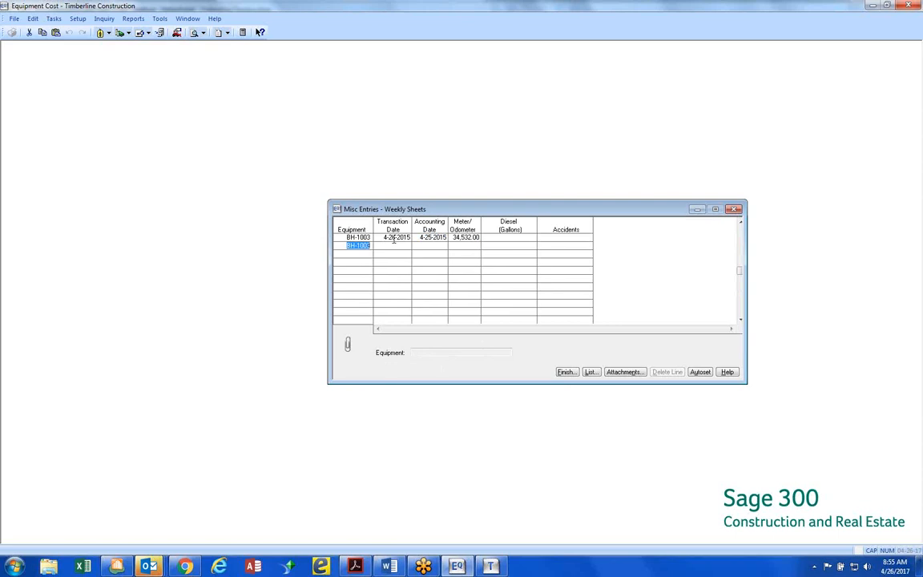
# Finish the weekly sheet entry by printing its journal to file and posting the entries
pyautogui.click(566, 372)
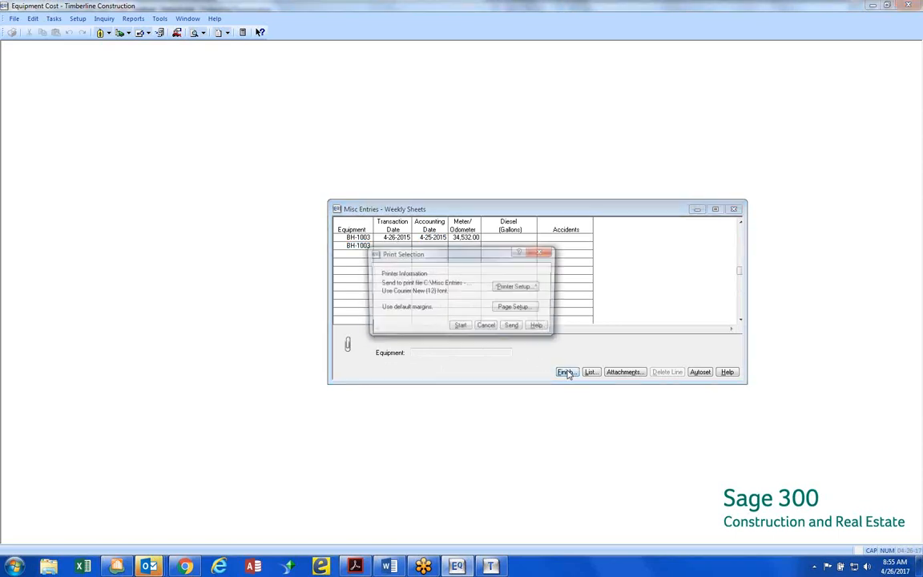
pyautogui.click(457, 327)
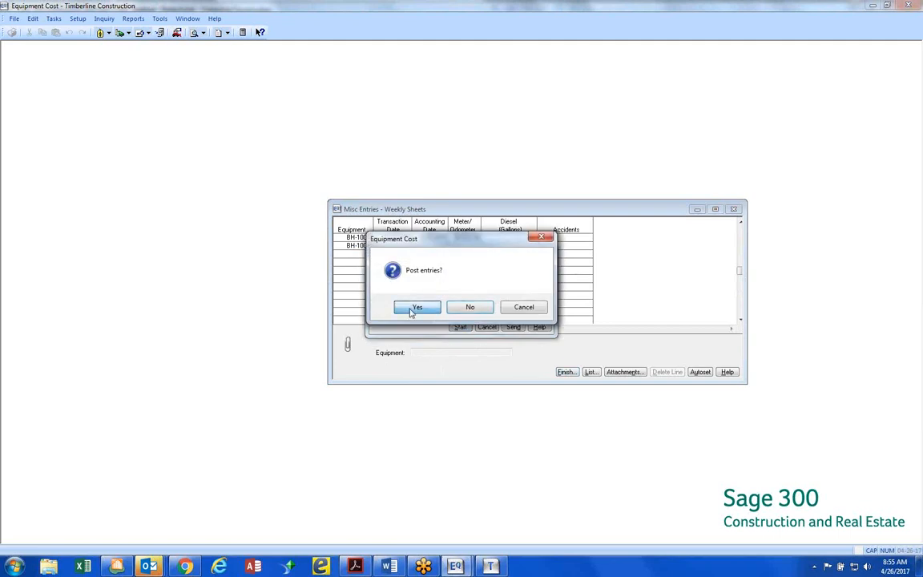
pyautogui.click(416, 308)
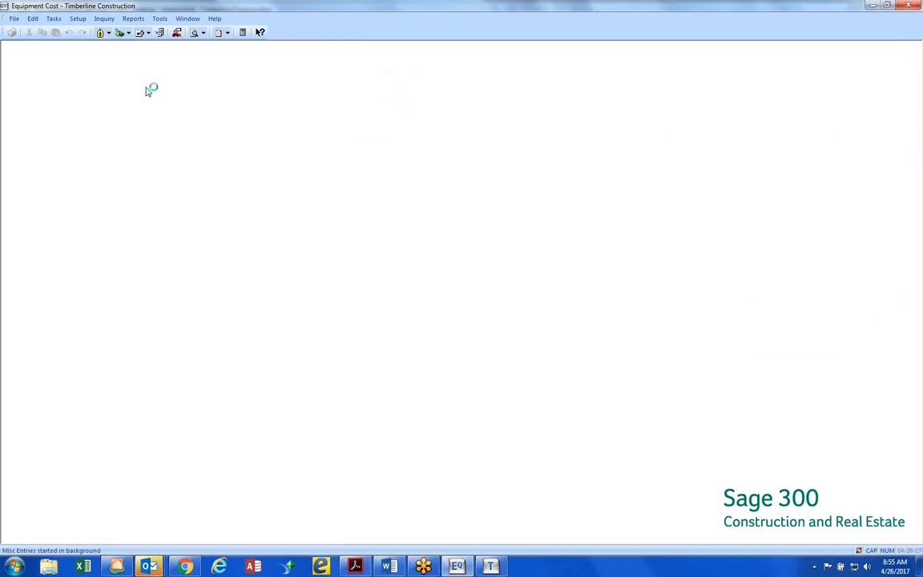
# Open the miscellaneous entry customization and check which entry views already exist
pyautogui.click(160, 18)
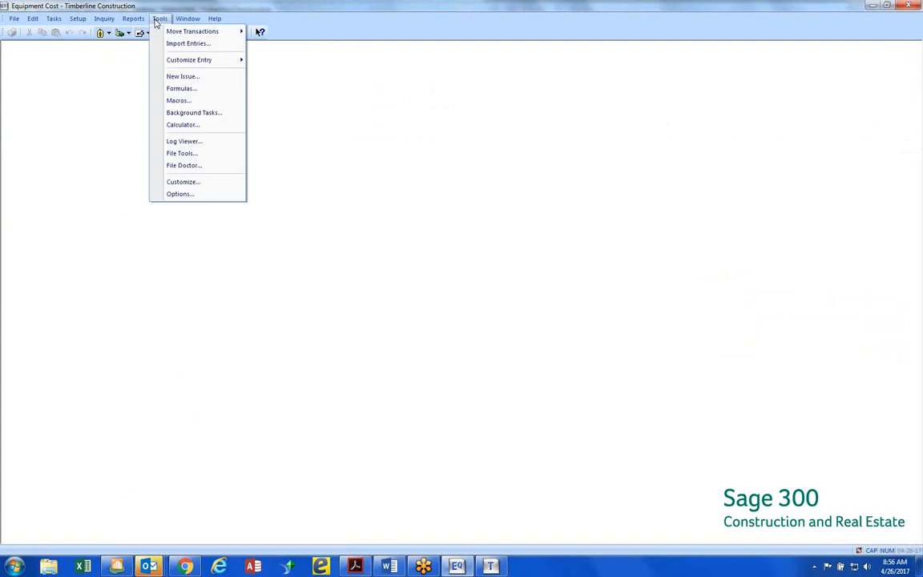
pyautogui.moveTo(169, 64)
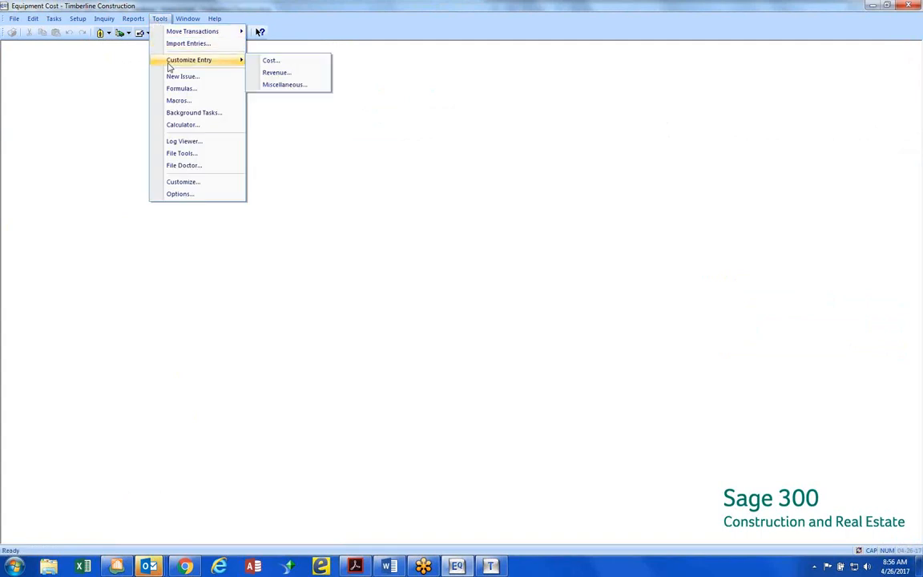
pyautogui.click(293, 86)
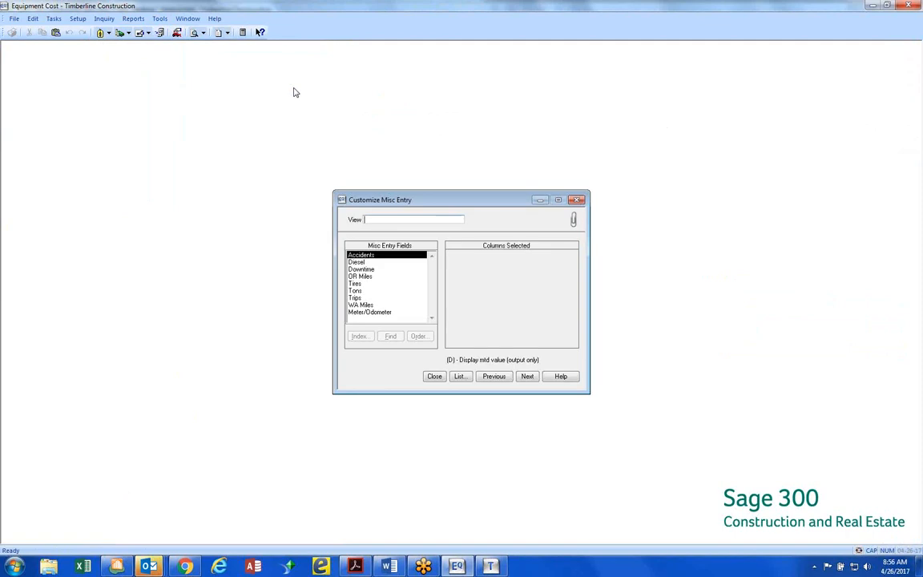
pyautogui.click(460, 377)
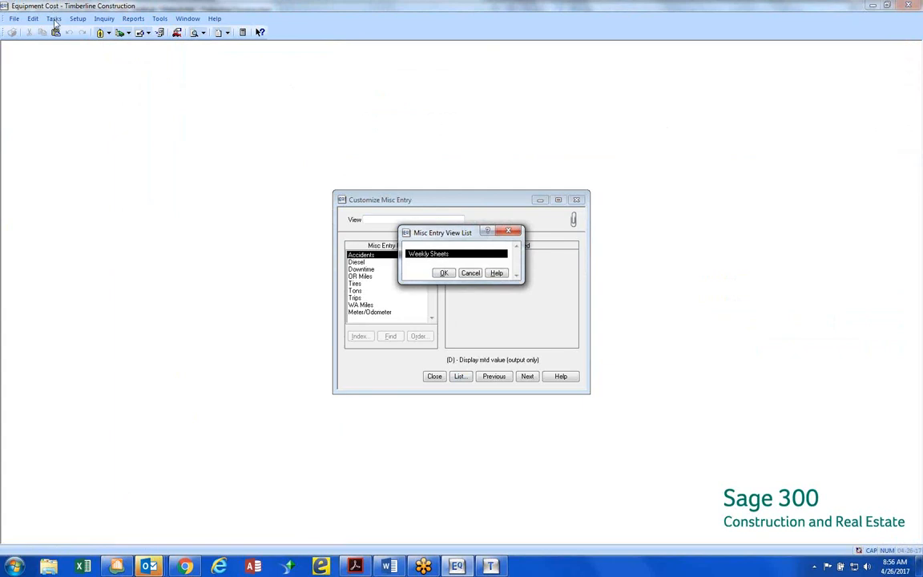
pyautogui.click(470, 273)
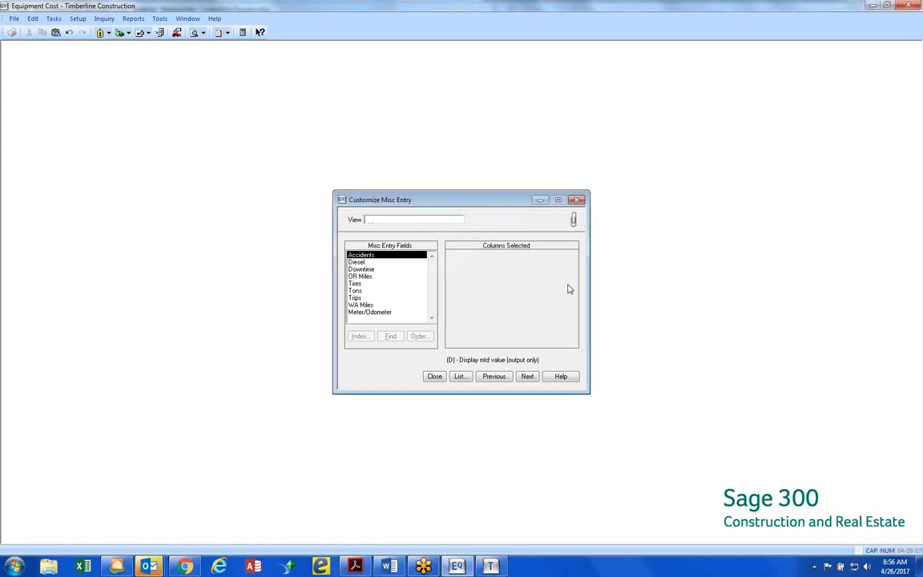
# Name a new miscellaneous entry view WA Miles and add the WA Miles and Trips fields as its columns
pyautogui.write('WA mILES')
pyautogui.press('BackSpace')
pyautogui.press('BackSpace')
pyautogui.press('BackSpace')
pyautogui.press('BackSpace')
pyautogui.press('BackSpace')
pyautogui.press('BackSpace')
pyautogui.write('Miles')
pyautogui.press('Tab')
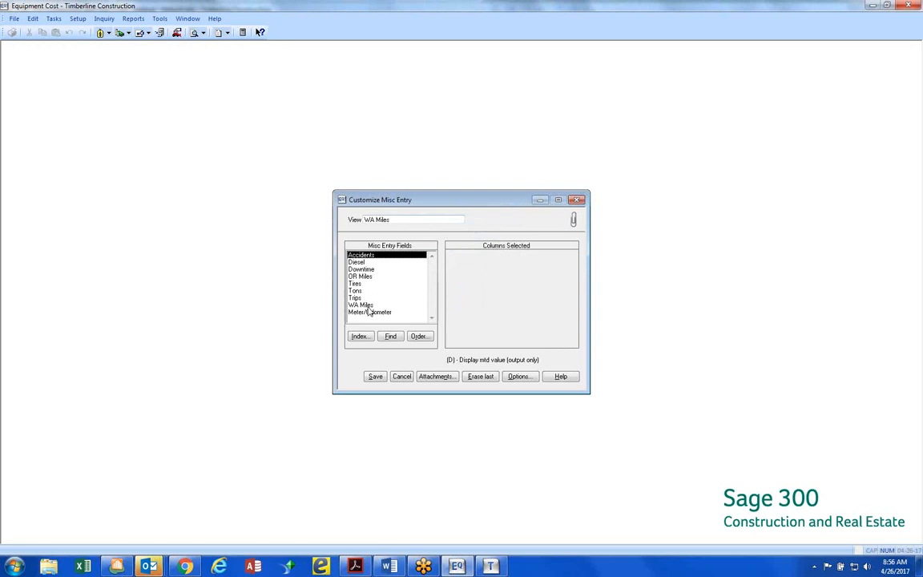
pyautogui.doubleClick(369, 305)
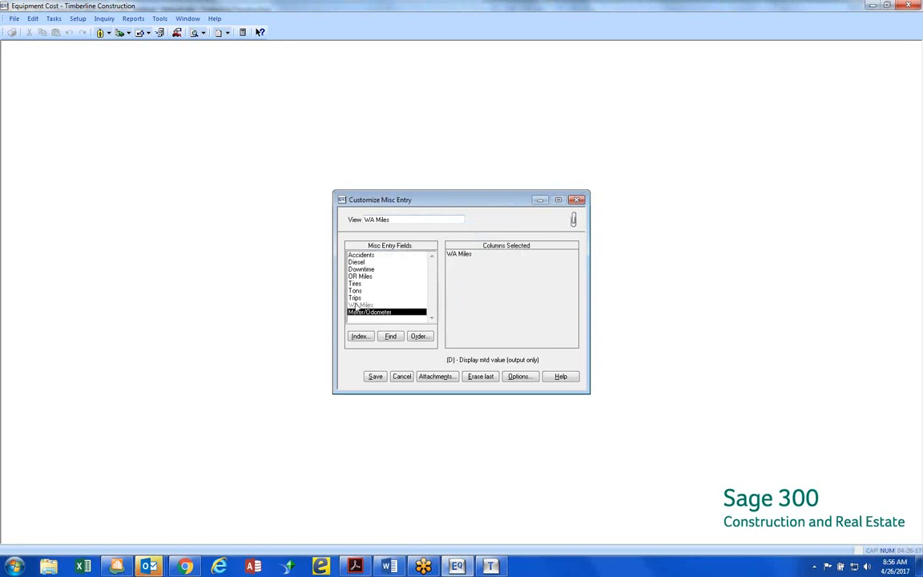
pyautogui.doubleClick(355, 298)
# Switch to the Misc Entry Output Fields and add the month-to-date WA Miles value as a display column
pyautogui.click(360, 337)
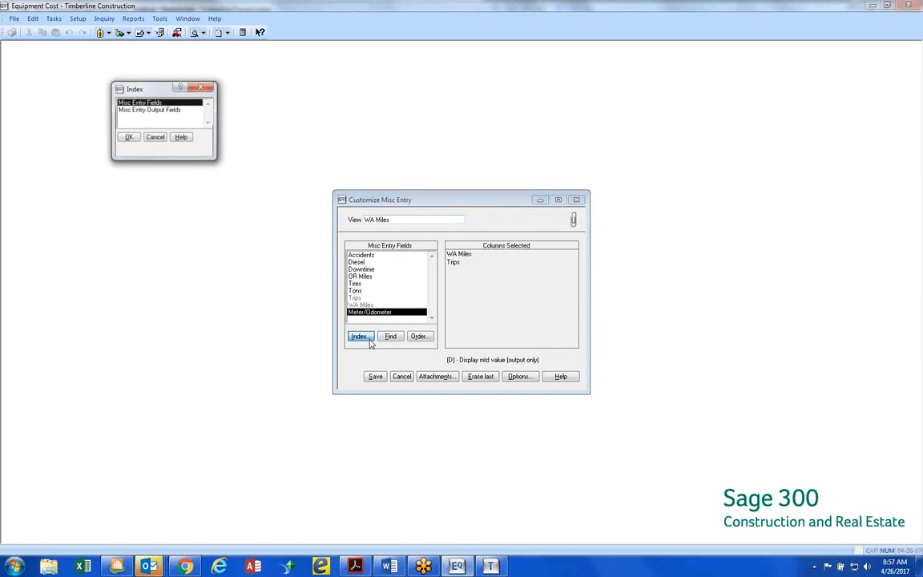
pyautogui.click(136, 110)
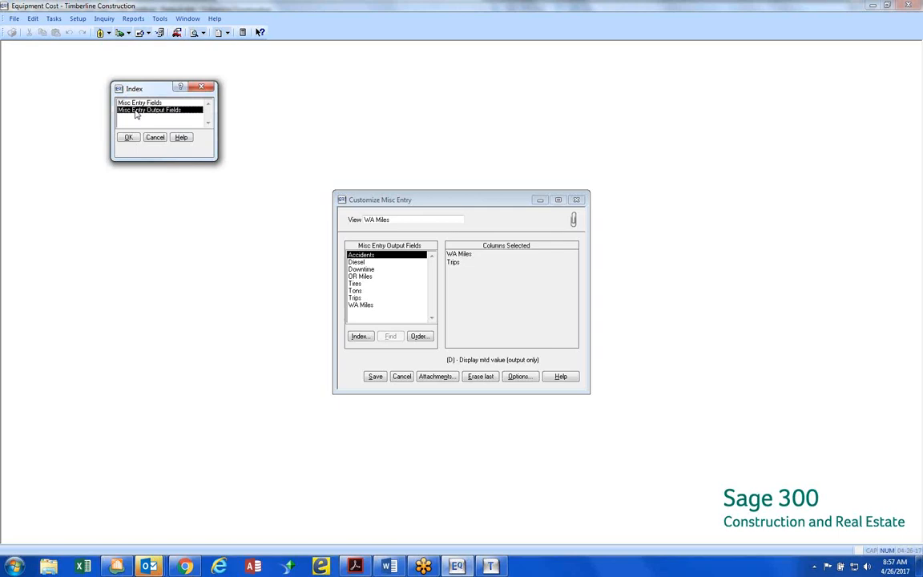
pyautogui.doubleClick(136, 112)
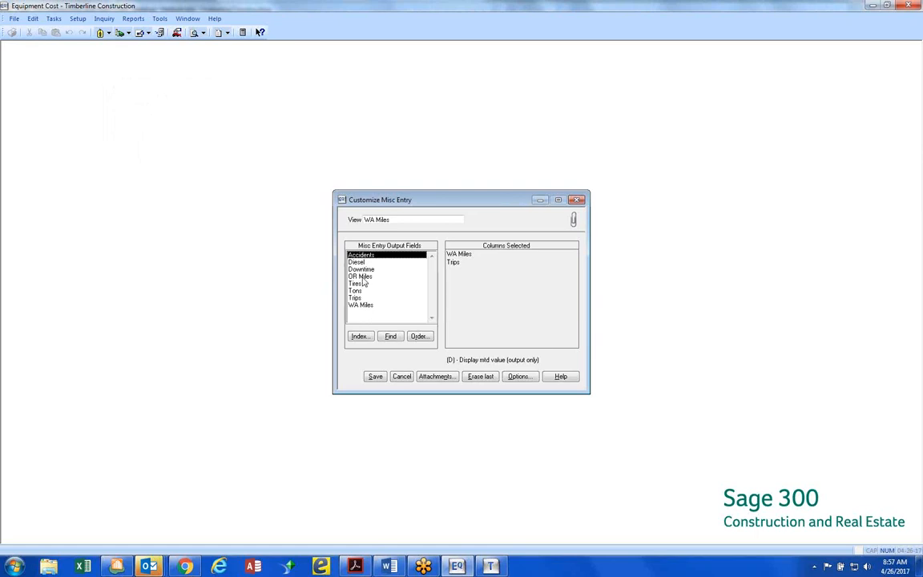
pyautogui.doubleClick(360, 305)
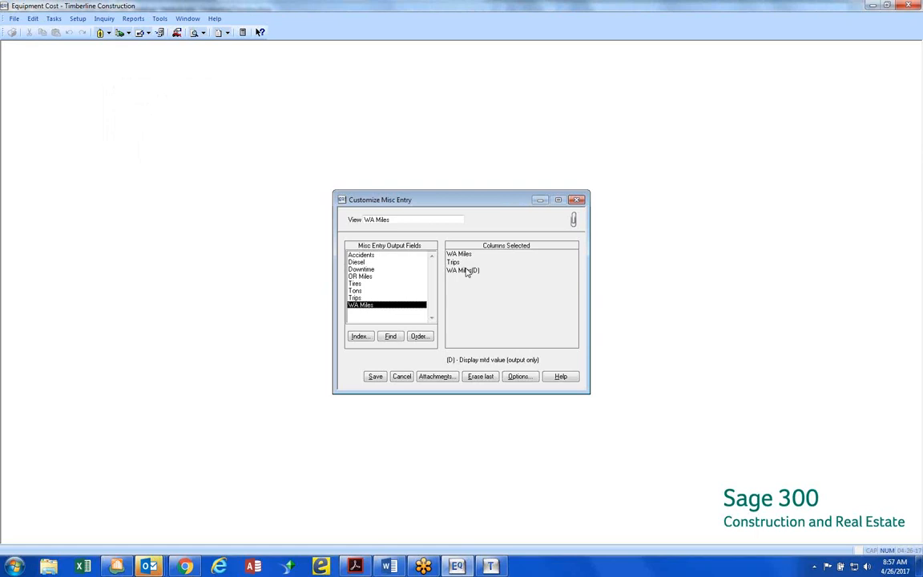
# Return to the Misc Entry Fields list, look at the view's options without changes, and save the WA Miles view
pyautogui.click(367, 278)
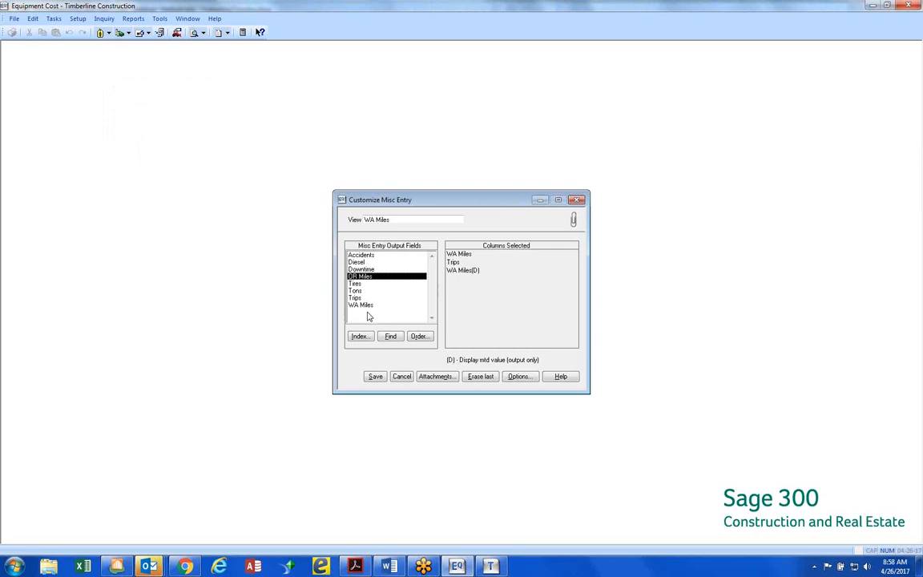
pyautogui.click(361, 337)
pyautogui.doubleClick(128, 103)
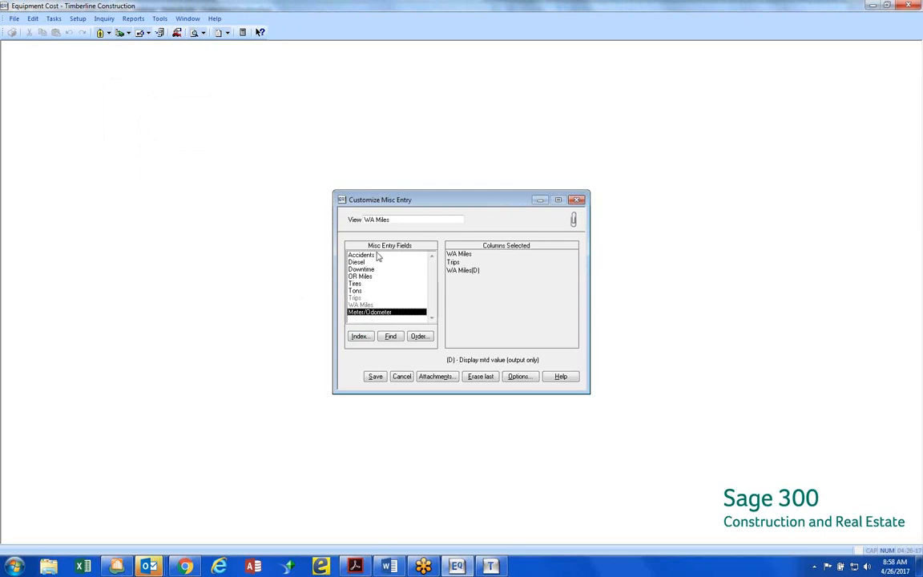
pyautogui.click(518, 376)
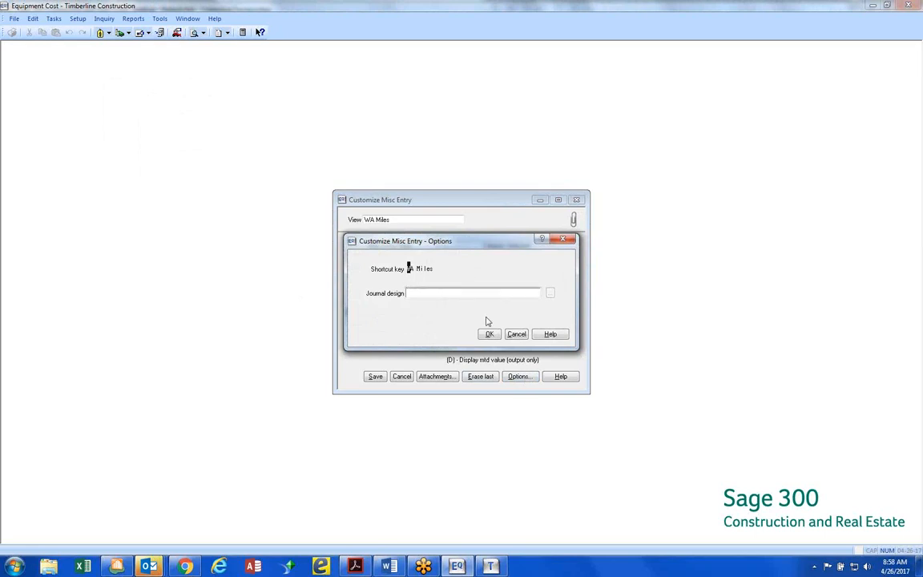
pyautogui.click(515, 335)
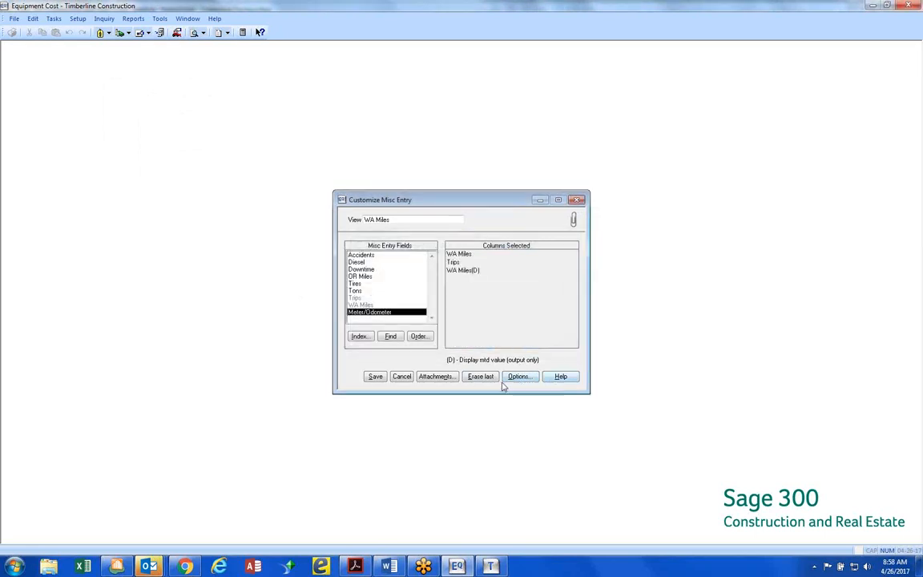
pyautogui.click(375, 377)
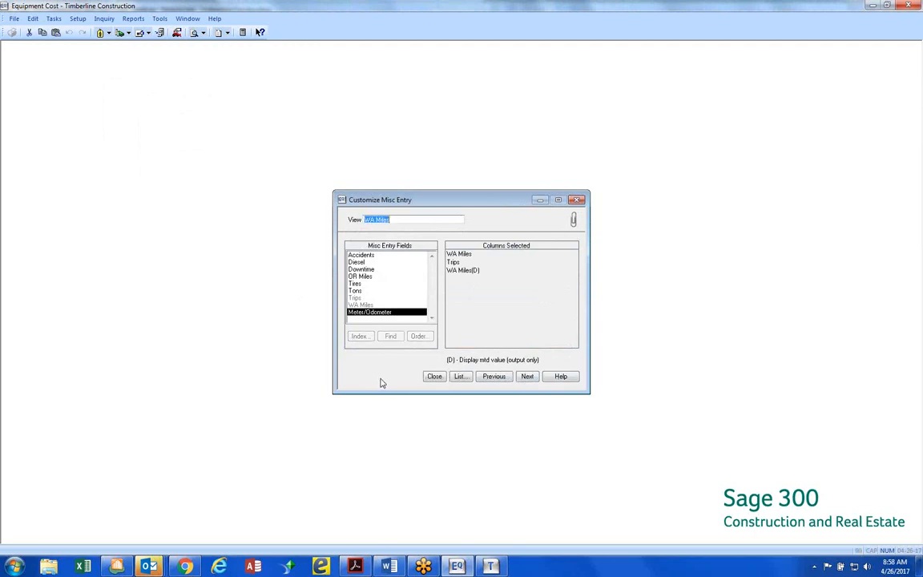
pyautogui.click(433, 376)
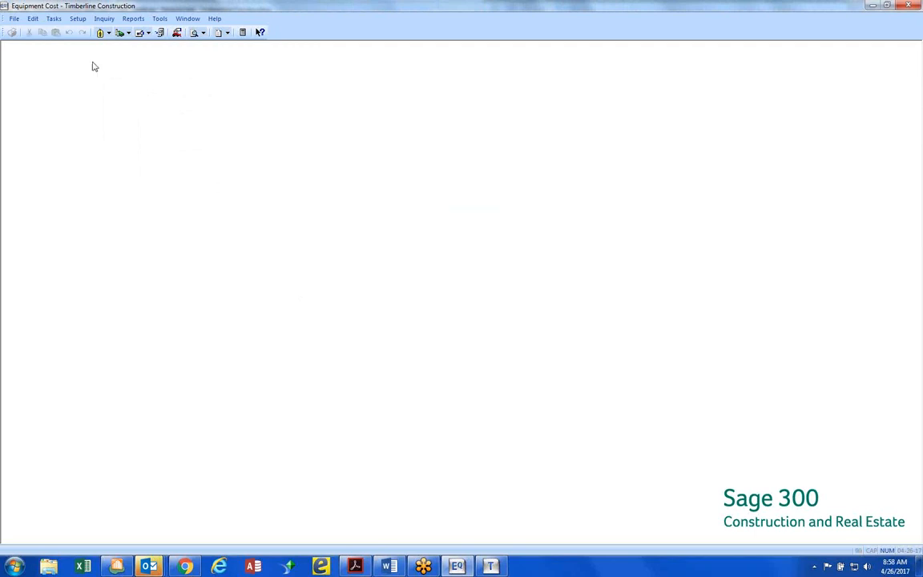
# Add a miscellaneous entry code MAINT described as Maintenance, keeping the default unit None and update method Accumulate
pyautogui.click(77, 19)
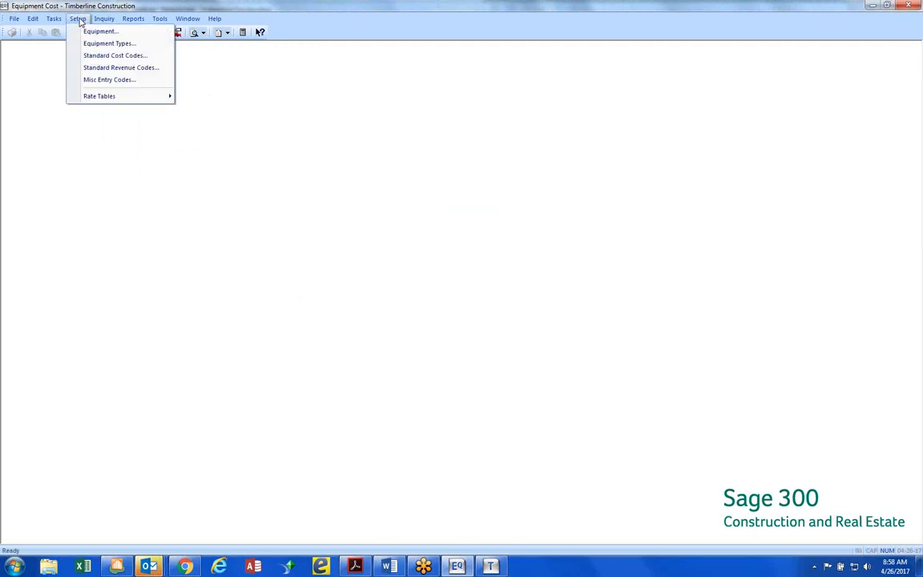
pyautogui.click(94, 80)
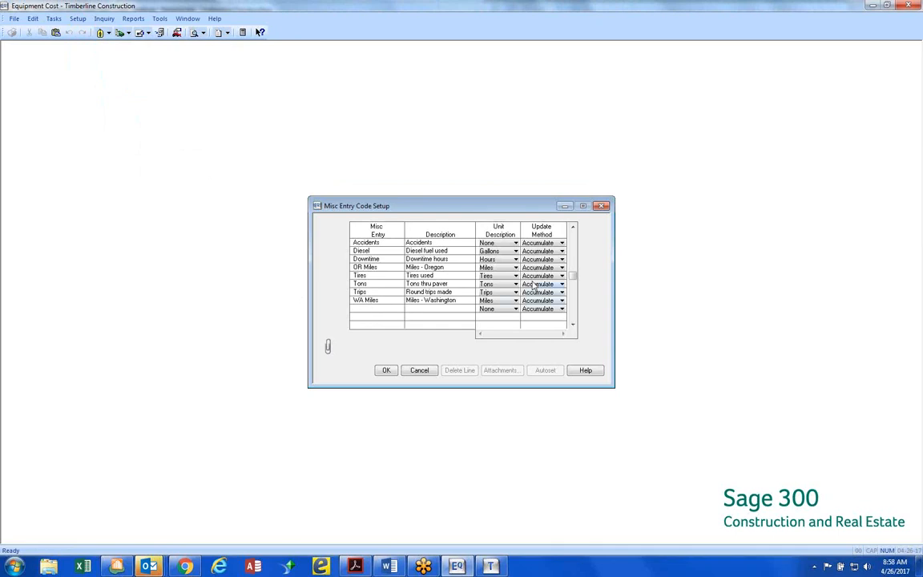
pyautogui.write('MAINT')
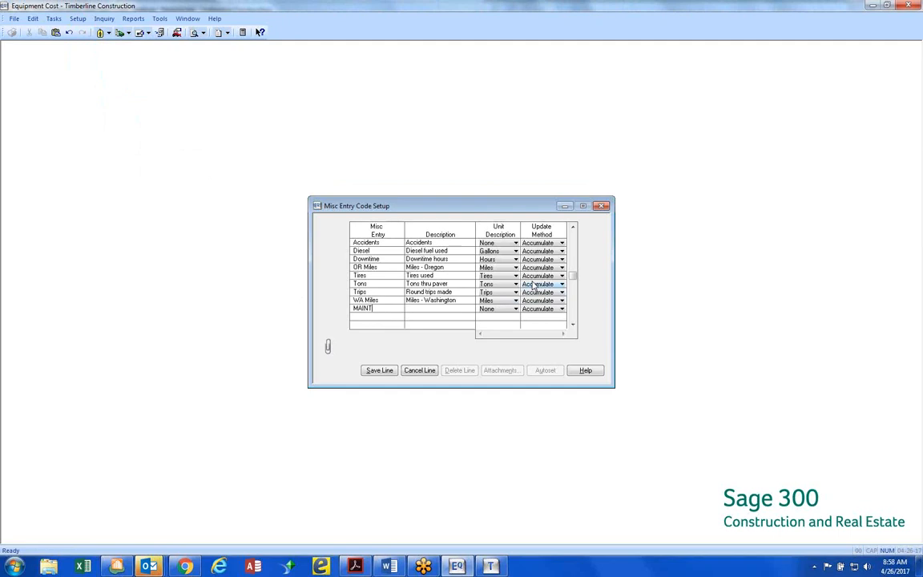
pyautogui.press('Tab')
pyautogui.write('Mainte')
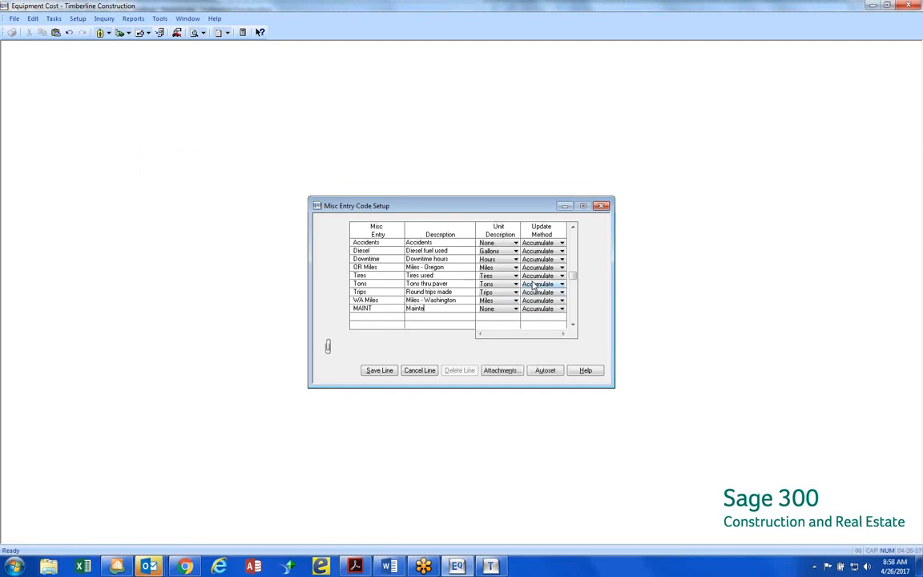
pyautogui.write('nance')
pyautogui.press('Tab')
pyautogui.press('Tab')
pyautogui.press('Tab')
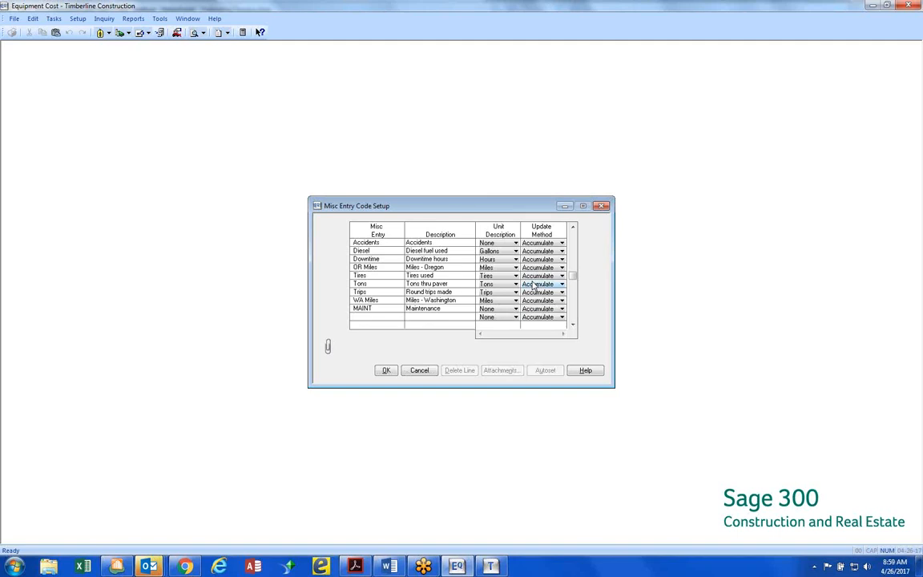
pyautogui.click(386, 370)
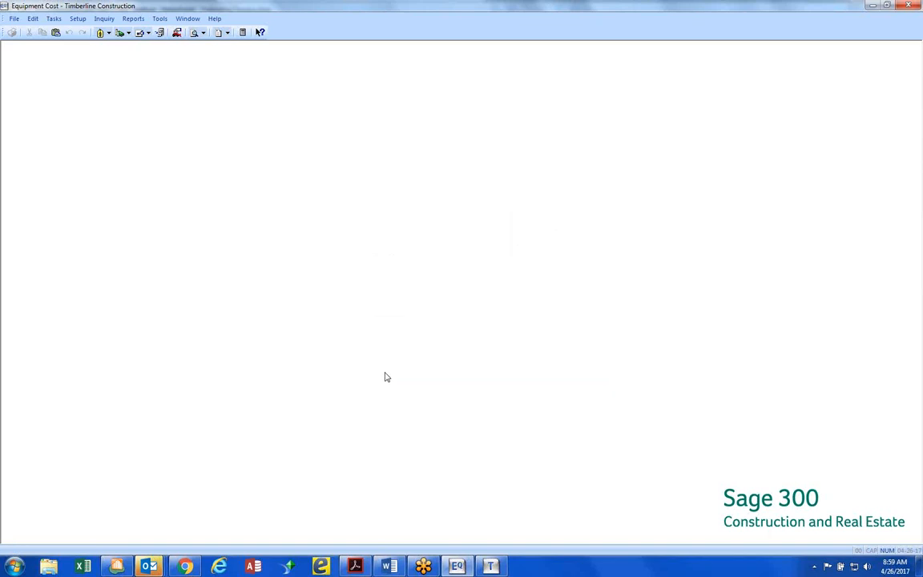
# Create a new miscellaneous entry view named Maintenance
pyautogui.click(76, 24)
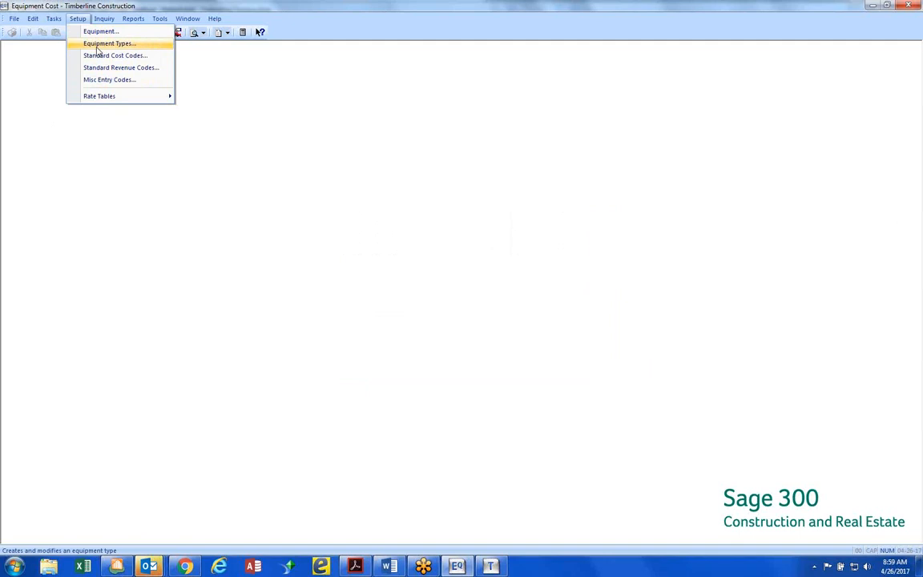
pyautogui.moveTo(152, 21)
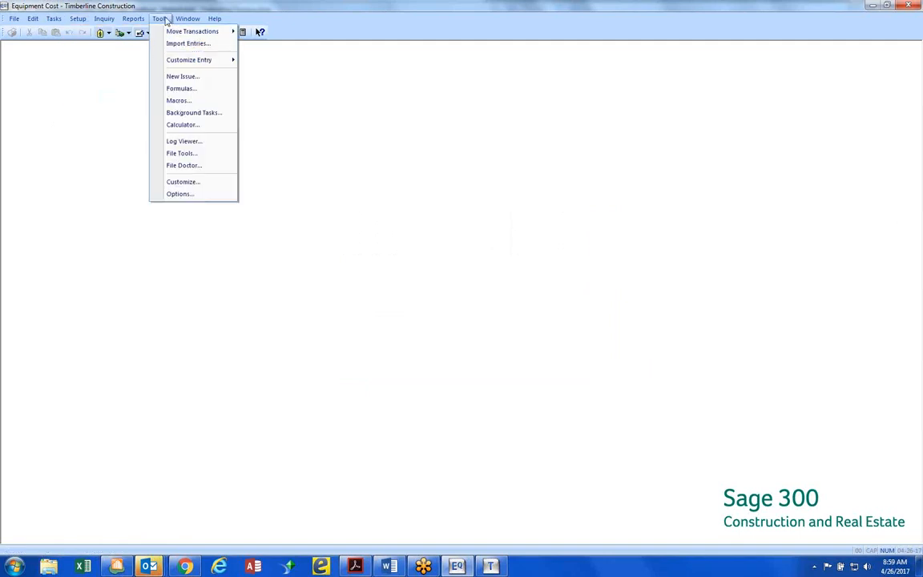
pyautogui.moveTo(178, 61)
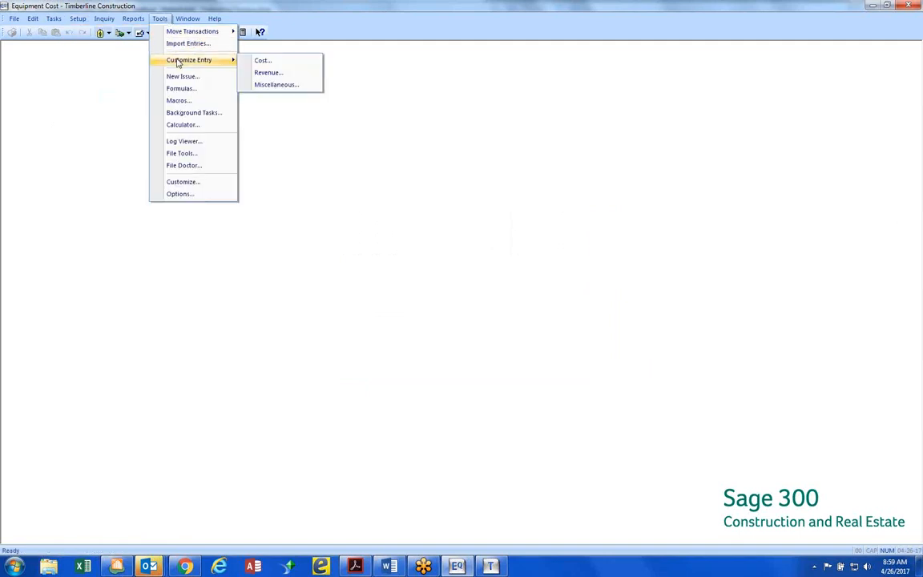
pyautogui.click(289, 85)
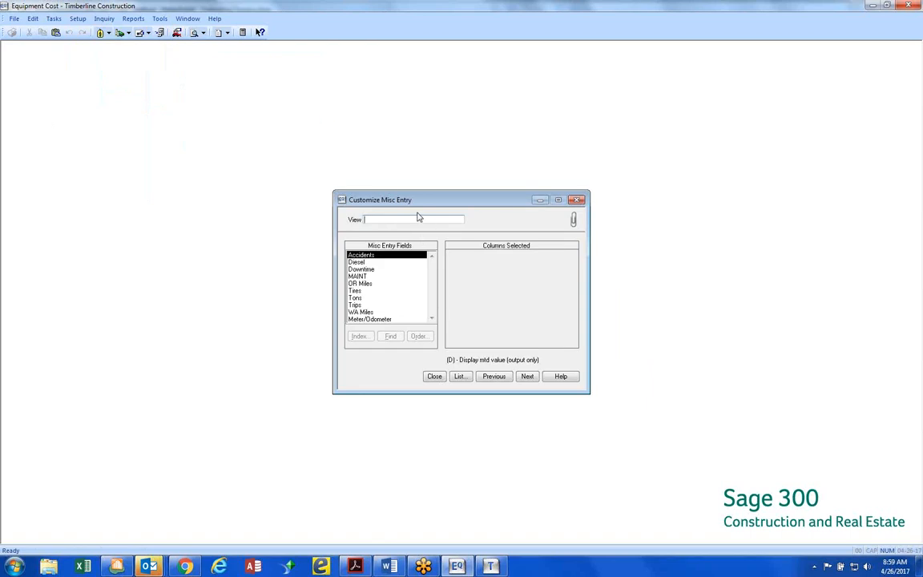
pyautogui.write('Maintenance')
pyautogui.press('Return')
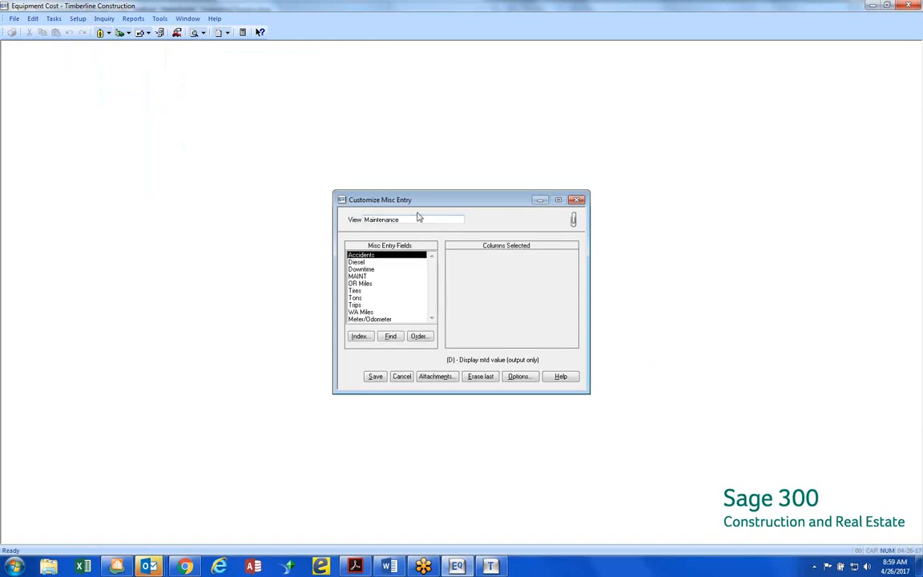
# Look at the Misc Entry Output Fields available for the Maintenance view, and return to the Misc Entry Fields list
pyautogui.click(363, 278)
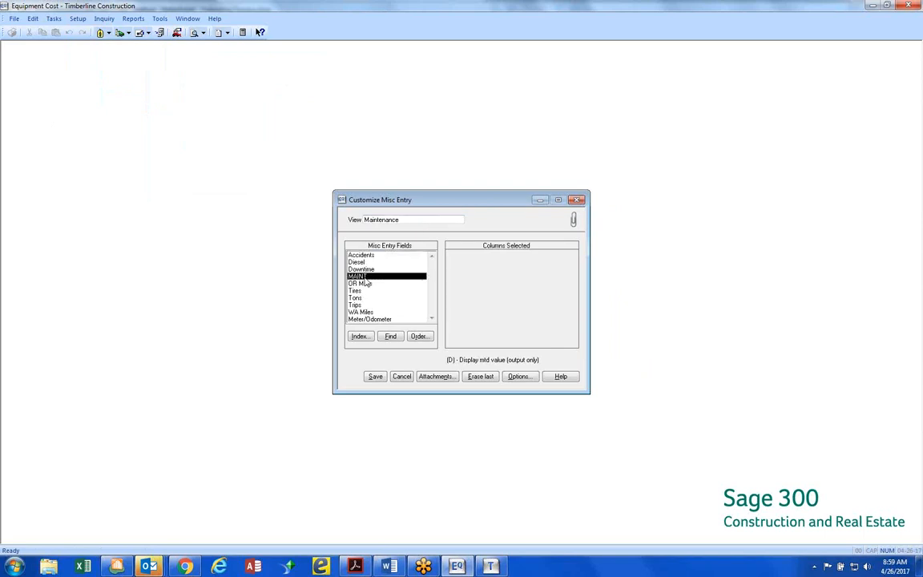
pyautogui.click(416, 337)
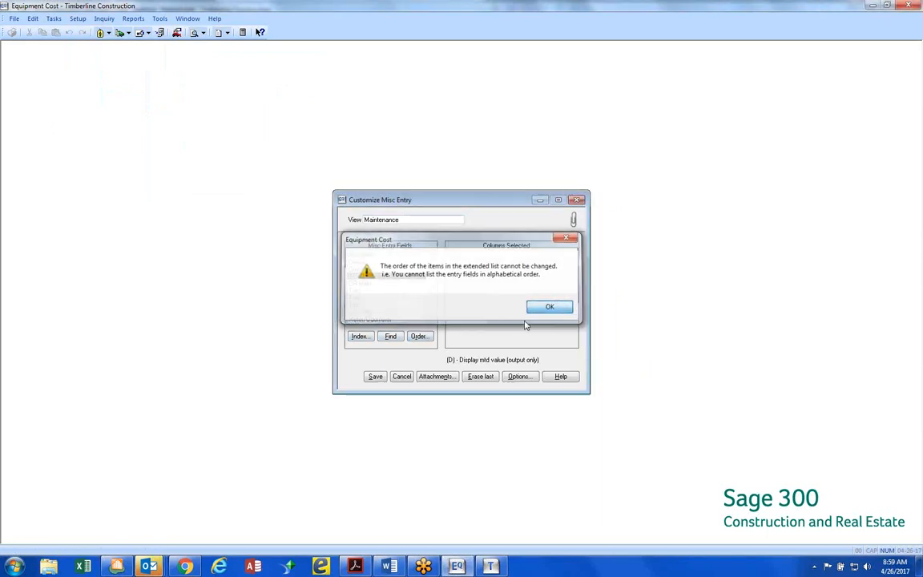
pyautogui.press('Return')
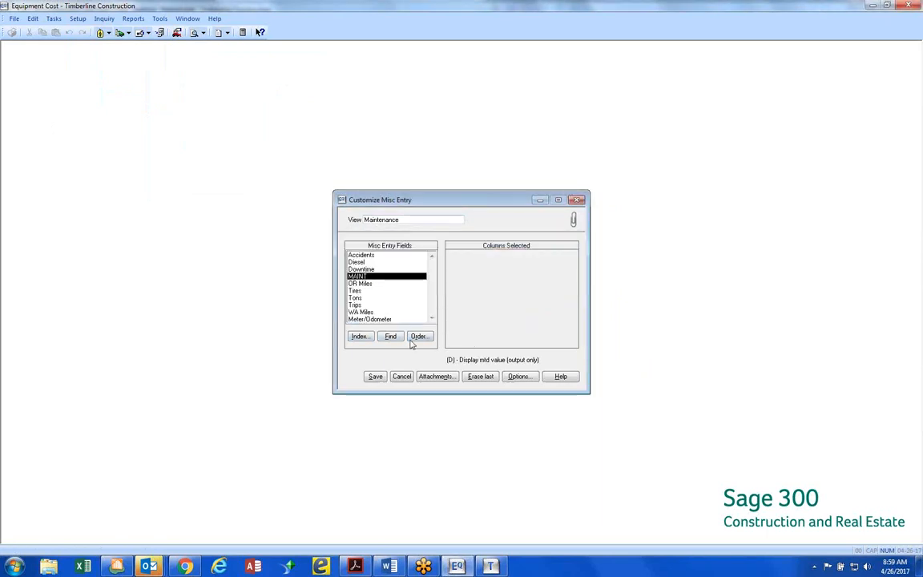
pyautogui.click(359, 337)
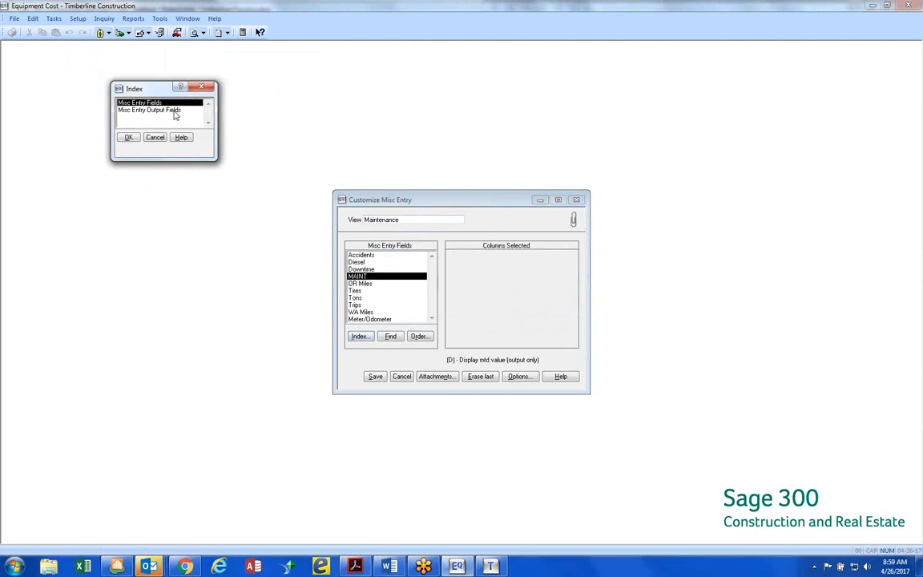
pyautogui.doubleClick(174, 111)
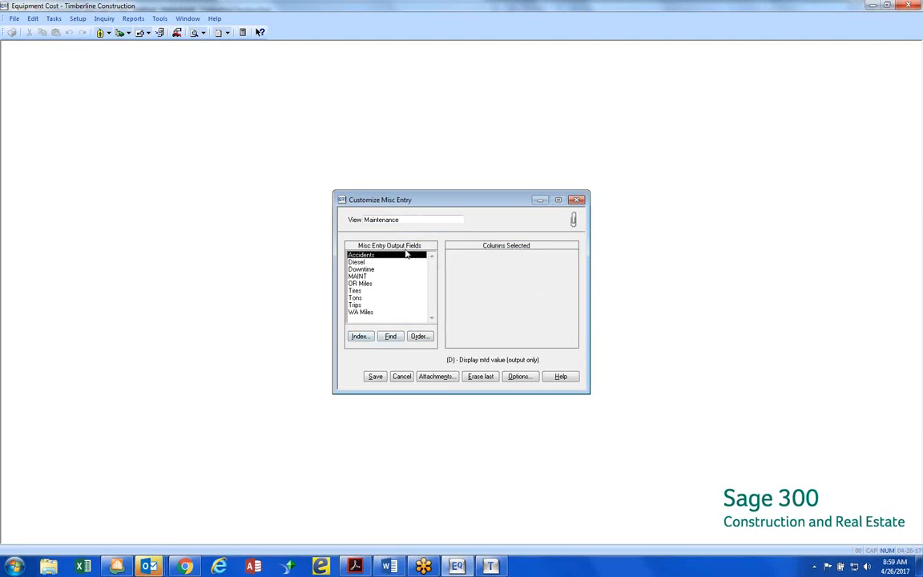
pyautogui.click(361, 336)
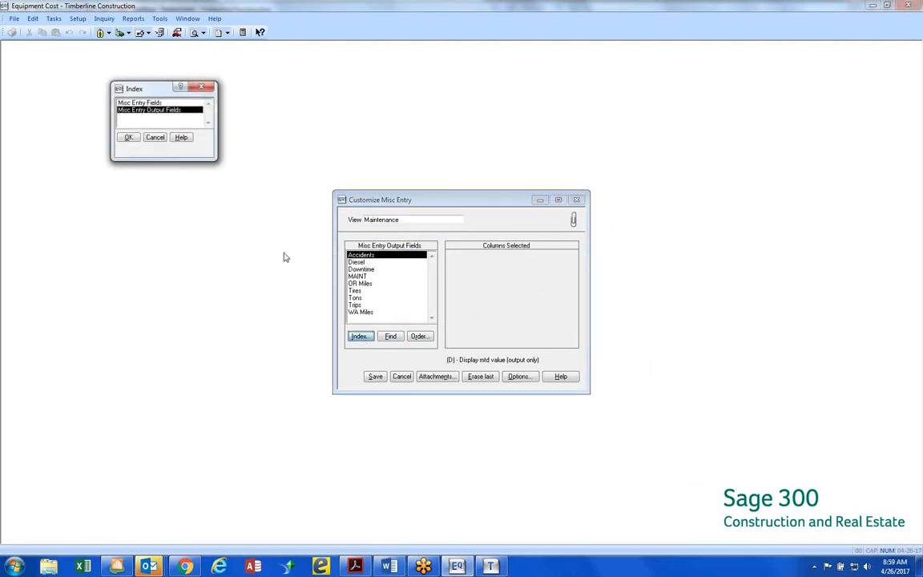
pyautogui.doubleClick(156, 104)
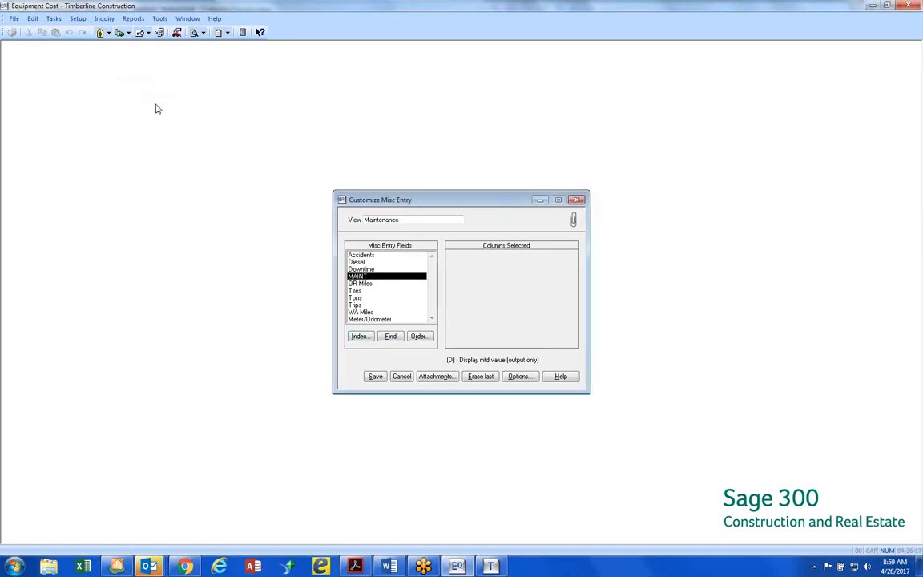
# Add the MAINT field as the view's column, save the Maintenance view, and close the customization window
pyautogui.doubleClick(382, 276)
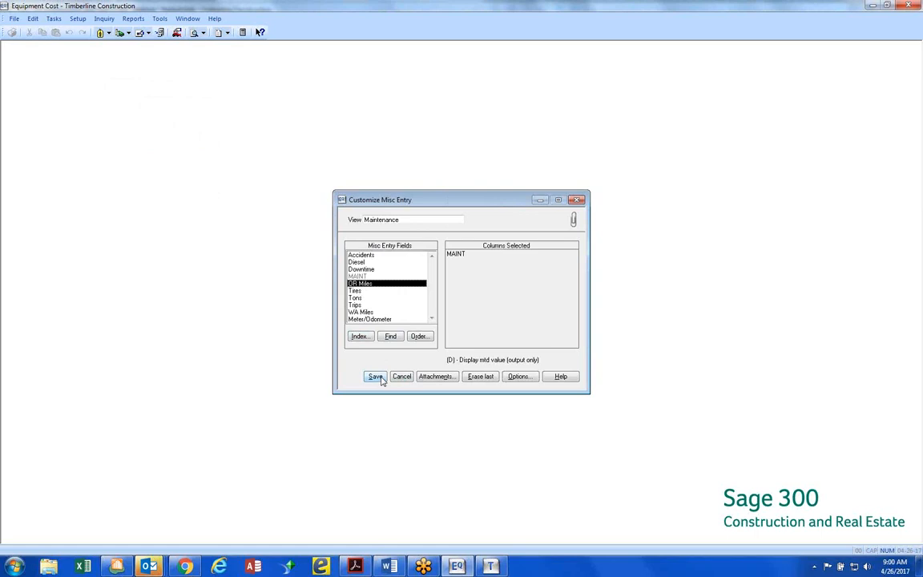
pyautogui.click(375, 377)
pyautogui.click(433, 377)
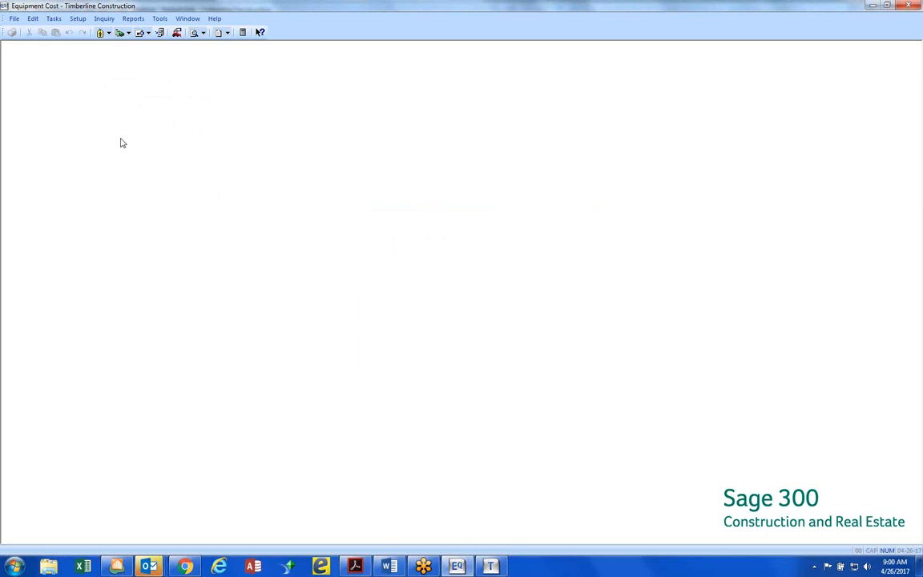
# Start a miscellaneous entry with the WA Miles view and choose Truck 2016 Ford F-250, TR-1014, from the equipment list
pyautogui.click(53, 18)
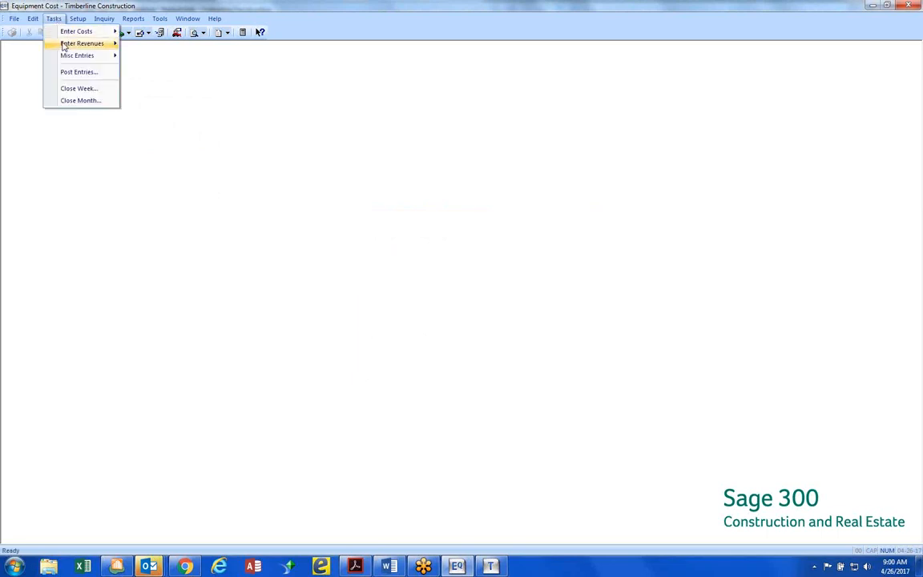
pyautogui.moveTo(67, 56)
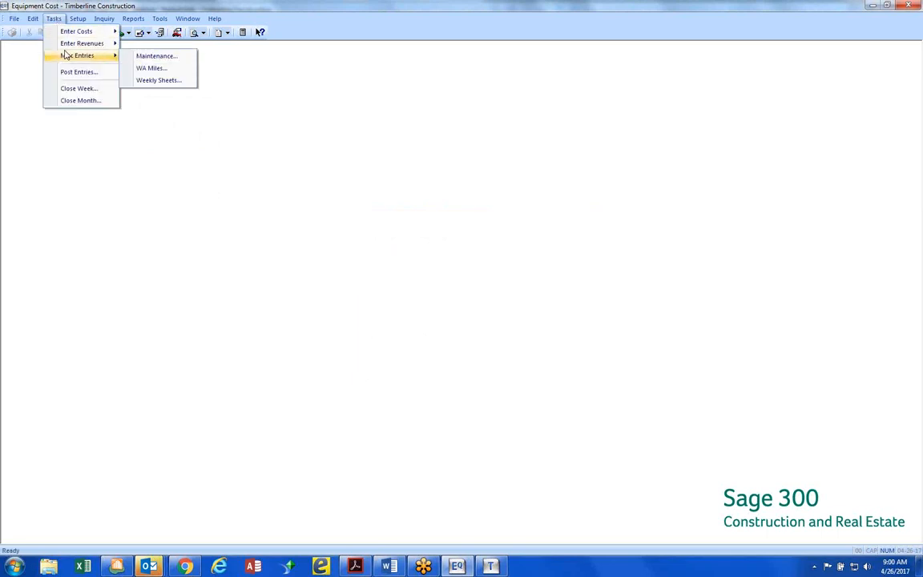
pyautogui.click(153, 68)
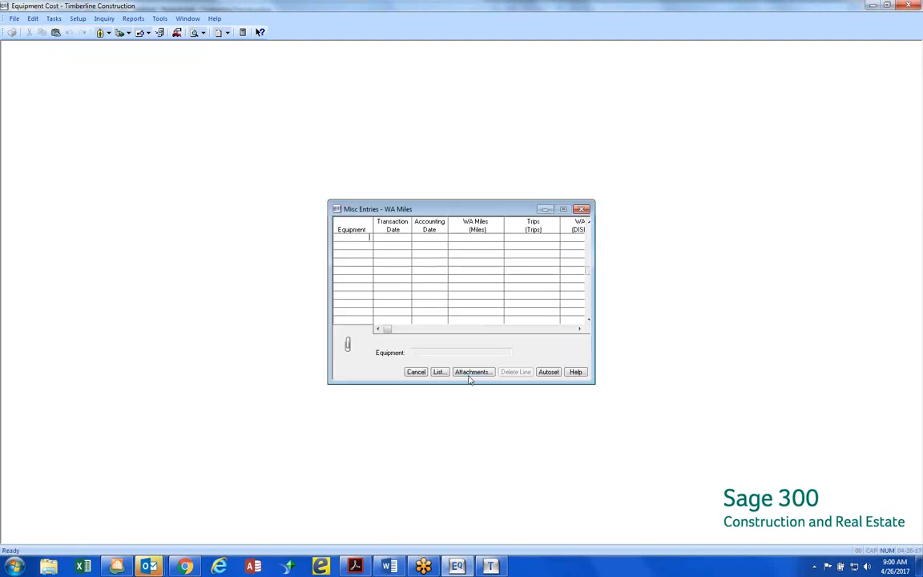
pyautogui.click(439, 372)
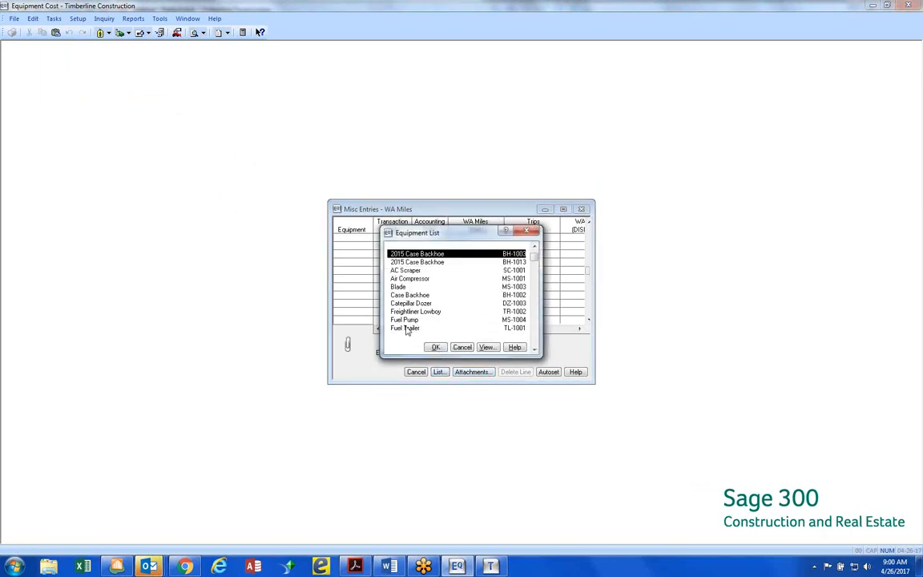
pyautogui.press('f')
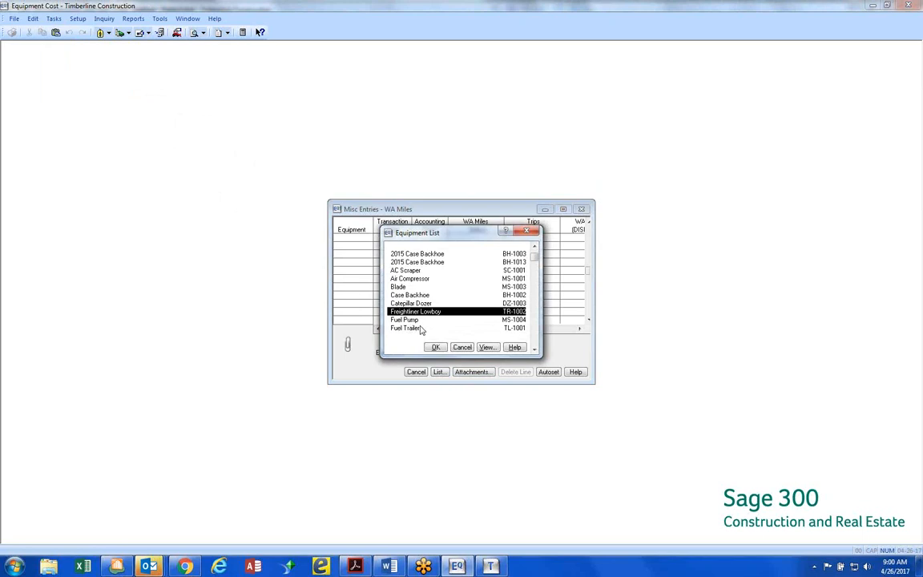
pyautogui.press('i')
pyautogui.scroll(-3, 517, 346)
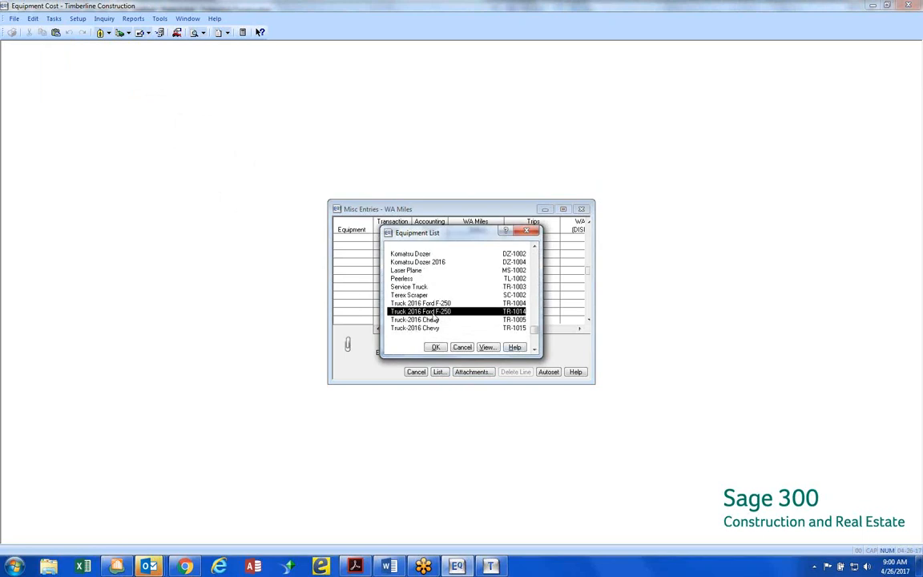
pyautogui.press('Return')
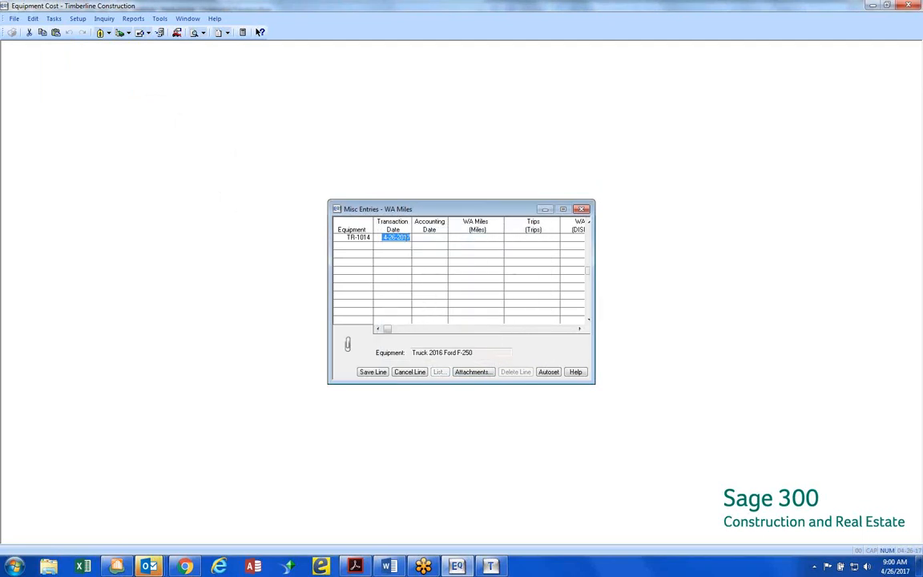
# Set the line's transaction and accounting dates to 4-26-2015, enter 25 WA miles and 1 trip, and save the line
pyautogui.click(405, 237)
pyautogui.press('BackSpace')
pyautogui.write('5')
pyautogui.press('Tab')
pyautogui.write('42615')
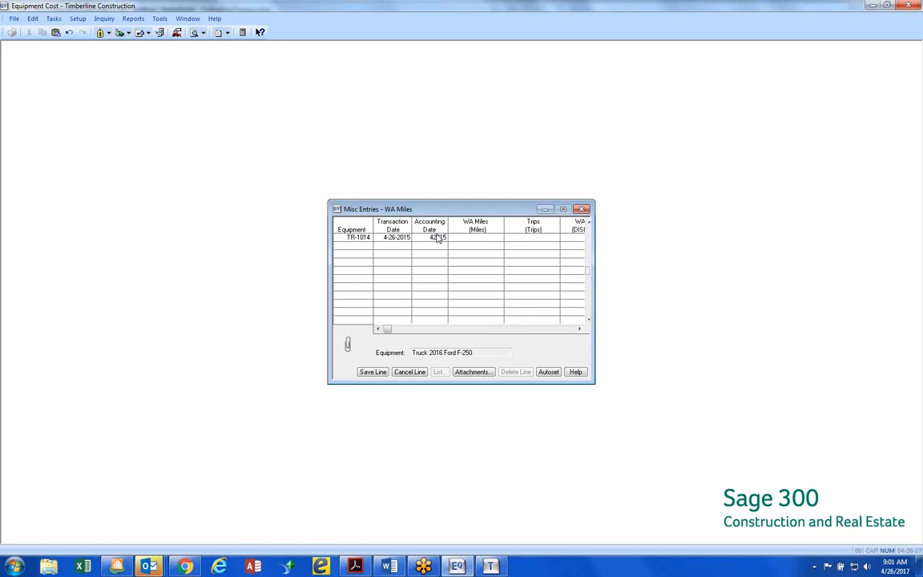
pyautogui.press('Tab')
pyautogui.write('25')
pyautogui.press('Tab')
pyautogui.write('1')
pyautogui.press('Return')
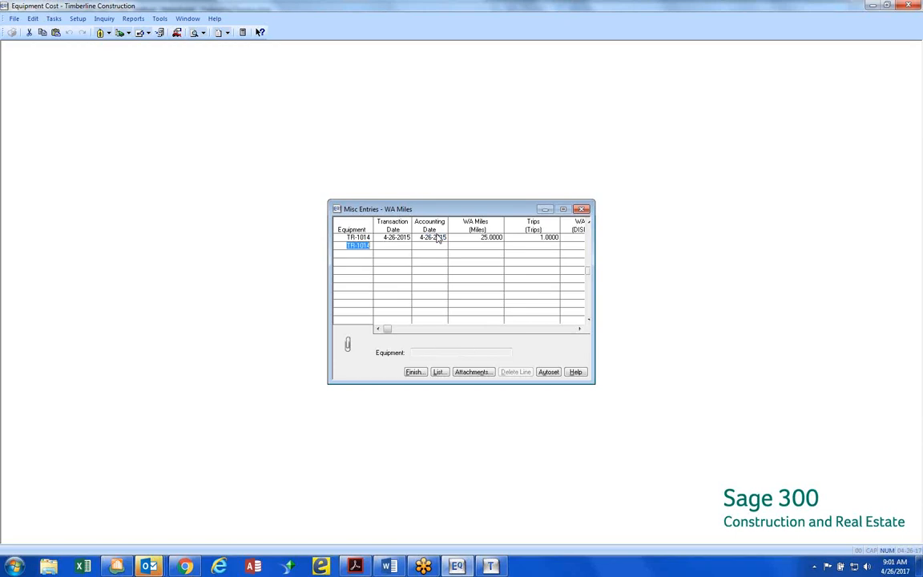
# Examine the WA Miles display column and the File Links and Notes attachments of the saved TR-1014 transaction line
pyautogui.moveTo(595, 264); pyautogui.dragTo(682, 259)
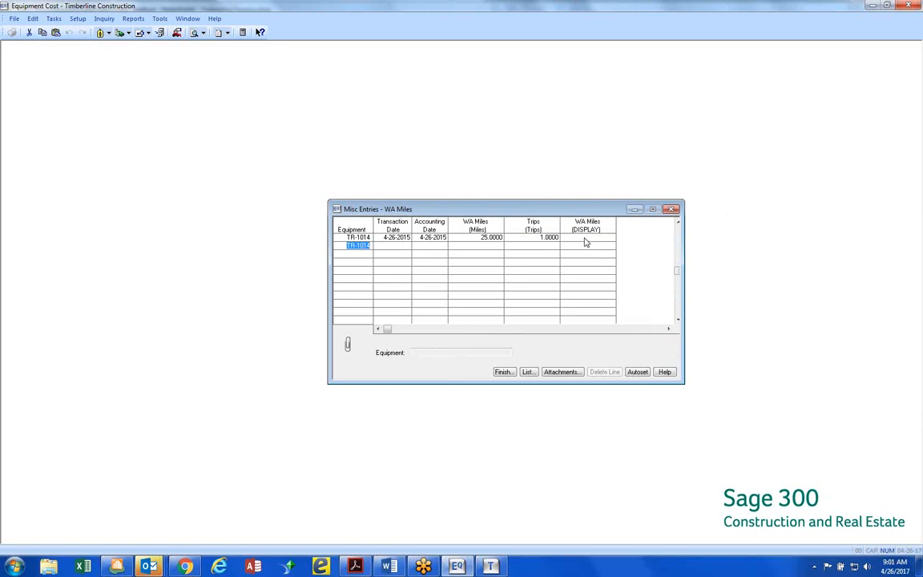
pyautogui.click(441, 237)
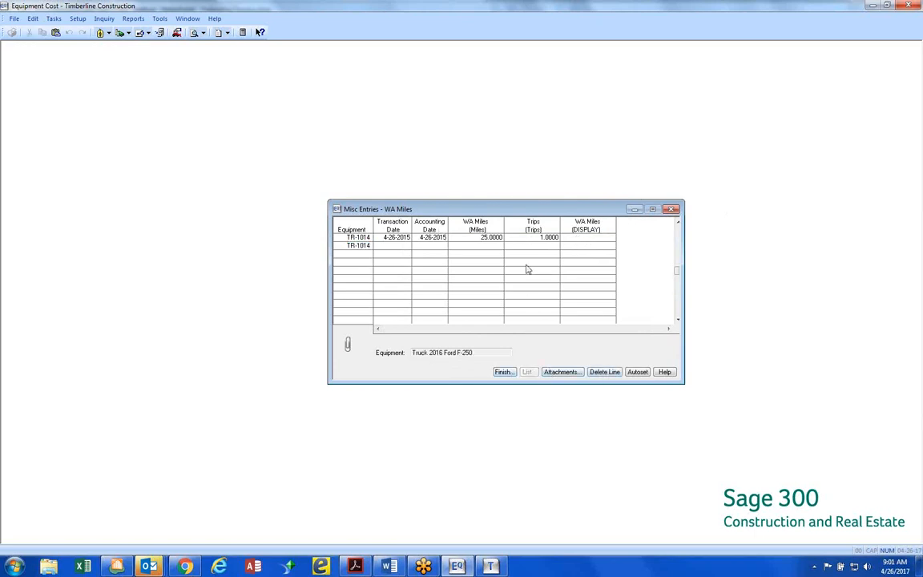
pyautogui.click(563, 372)
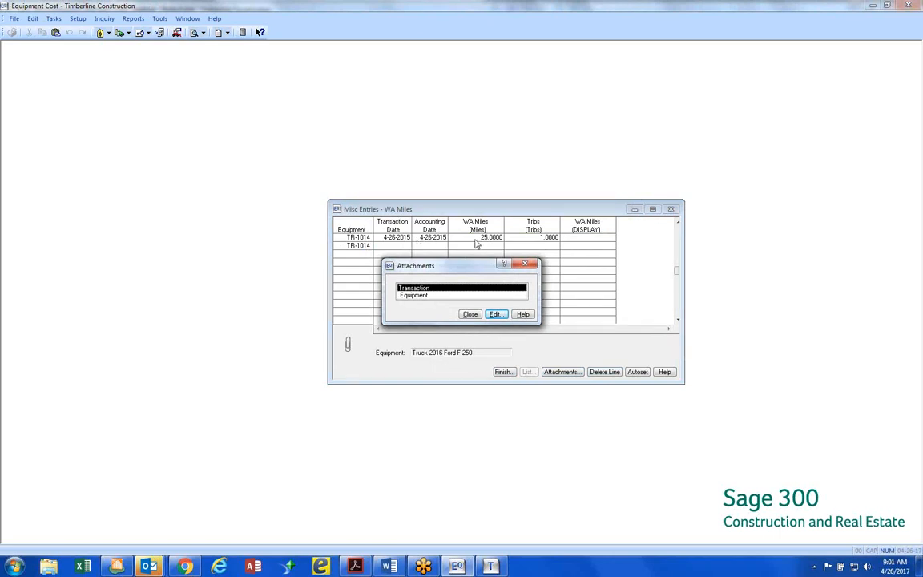
pyautogui.click(471, 316)
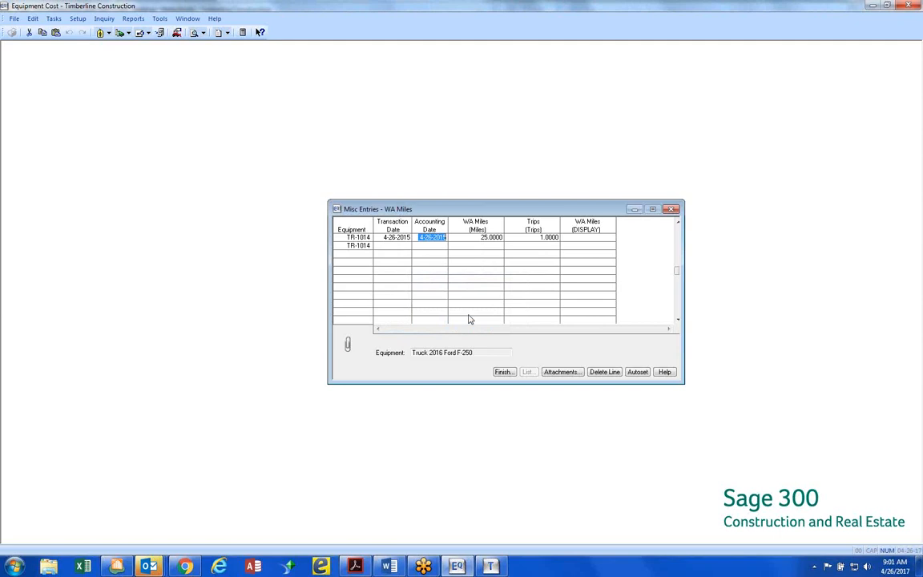
pyautogui.click(570, 372)
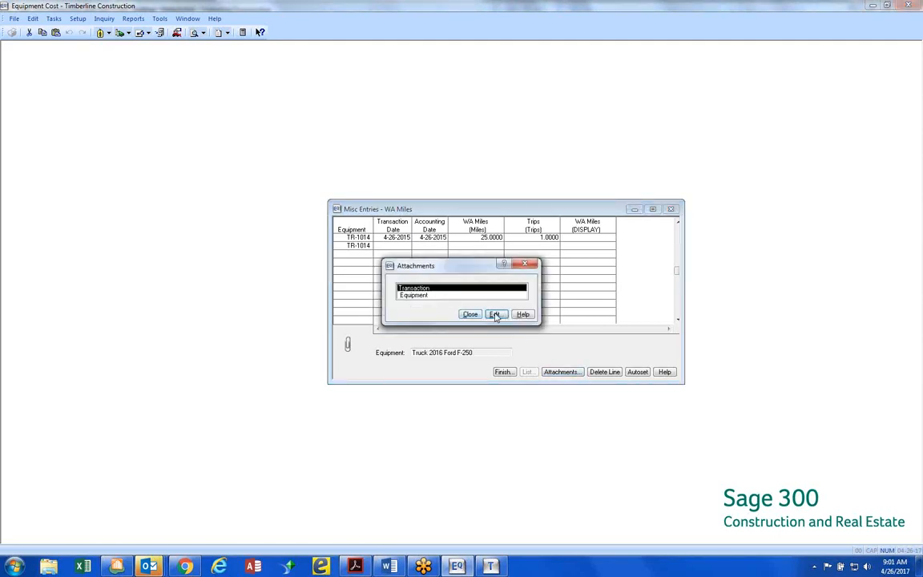
pyautogui.click(495, 314)
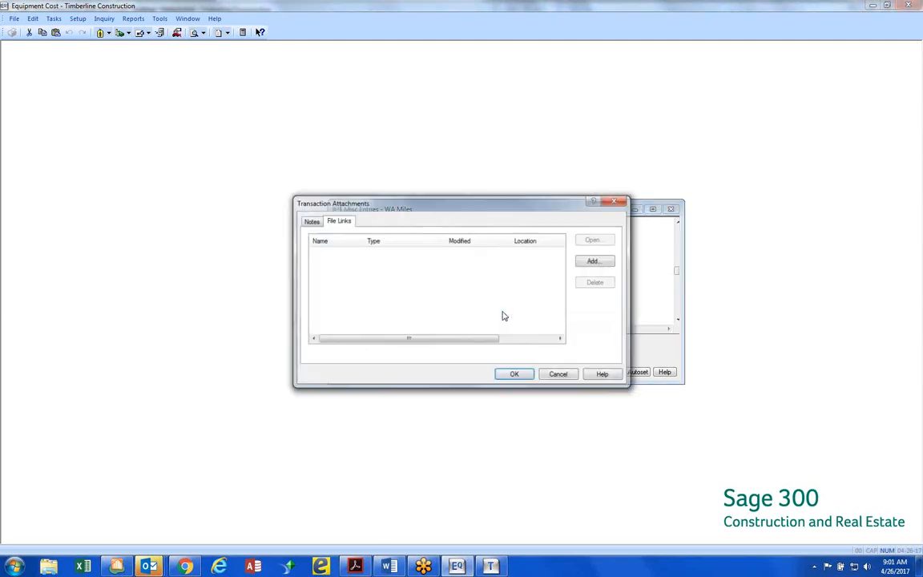
pyautogui.click(310, 221)
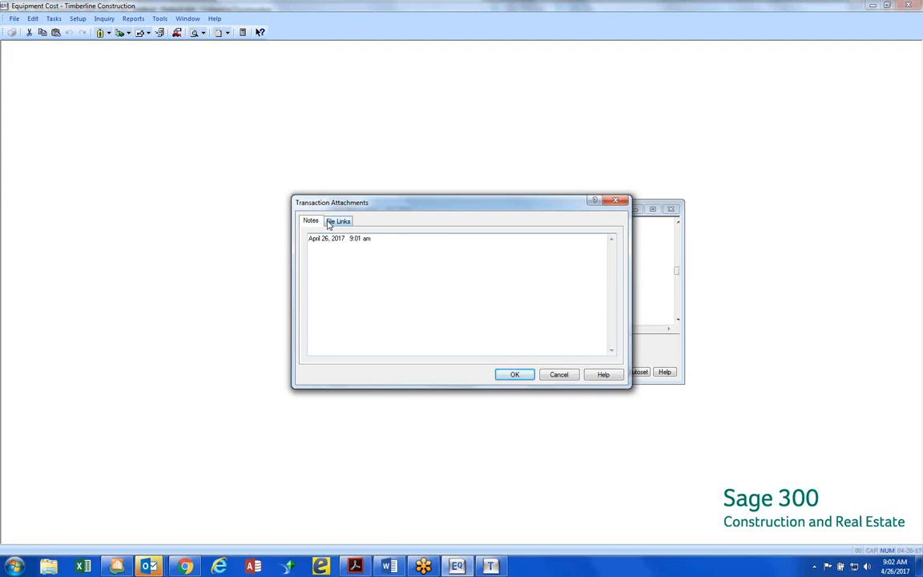
pyautogui.click(516, 376)
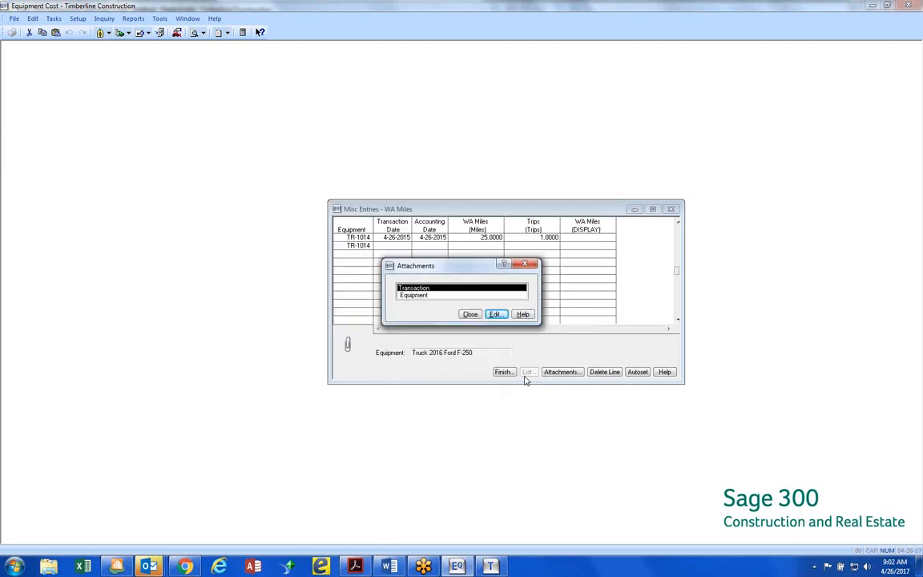
pyautogui.click(471, 314)
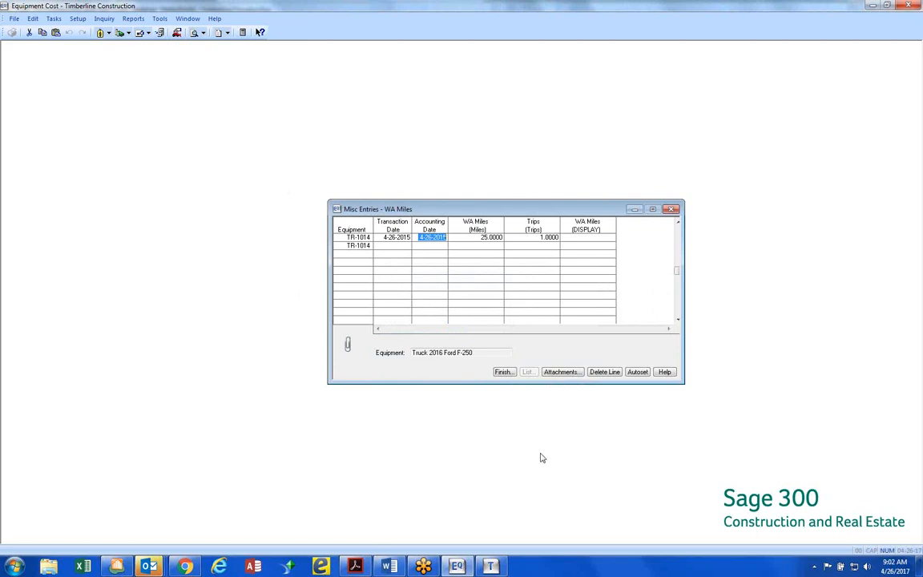
# Switch to the Word meeting agenda and go to the end of the Equipment Maintenance item
pyautogui.click(387, 566)
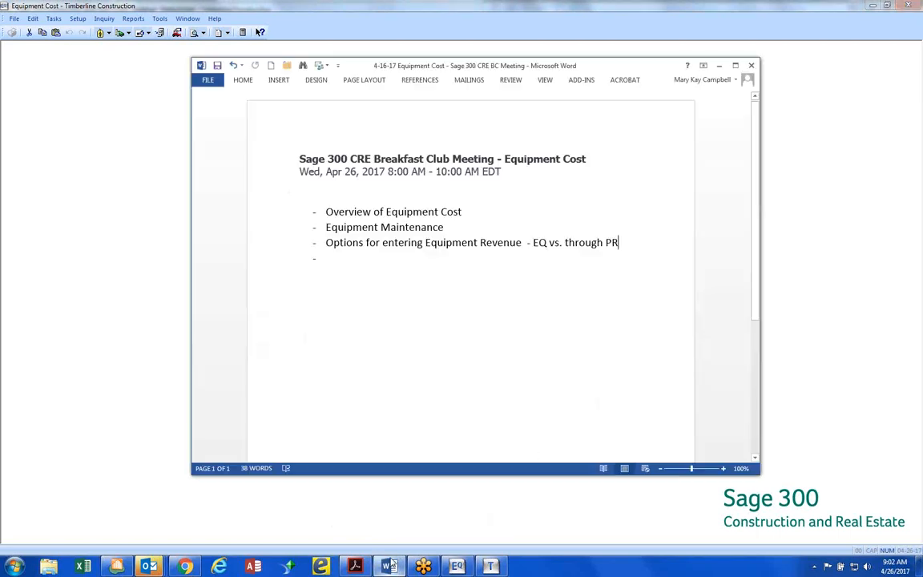
pyautogui.click(446, 227)
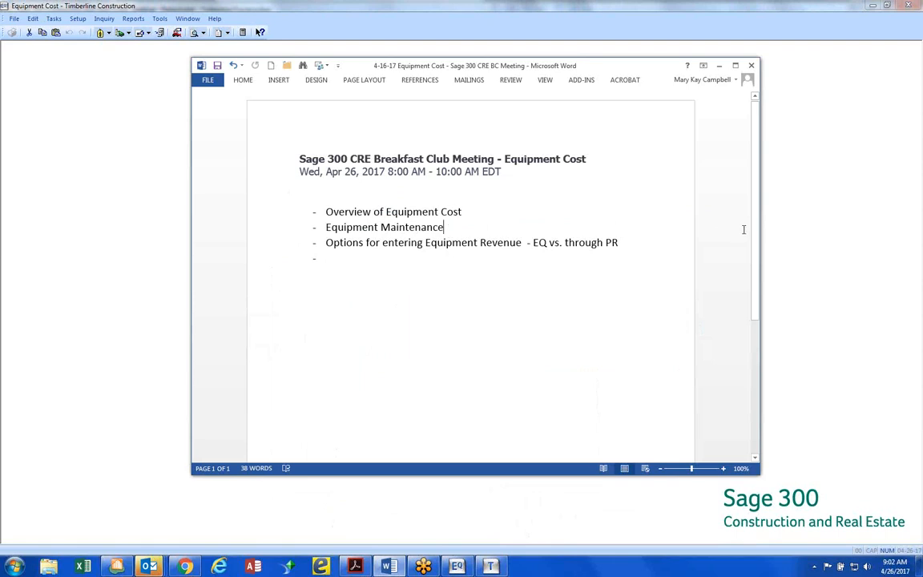
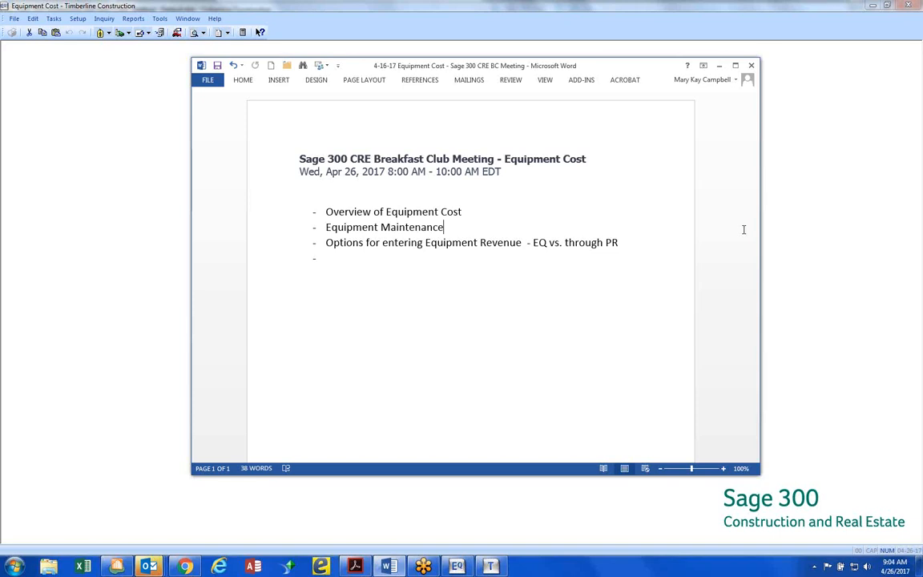
# Switch back to Equipment Cost, finish the WA Miles miscellaneous entries and post them
pyautogui.click(53, 134)
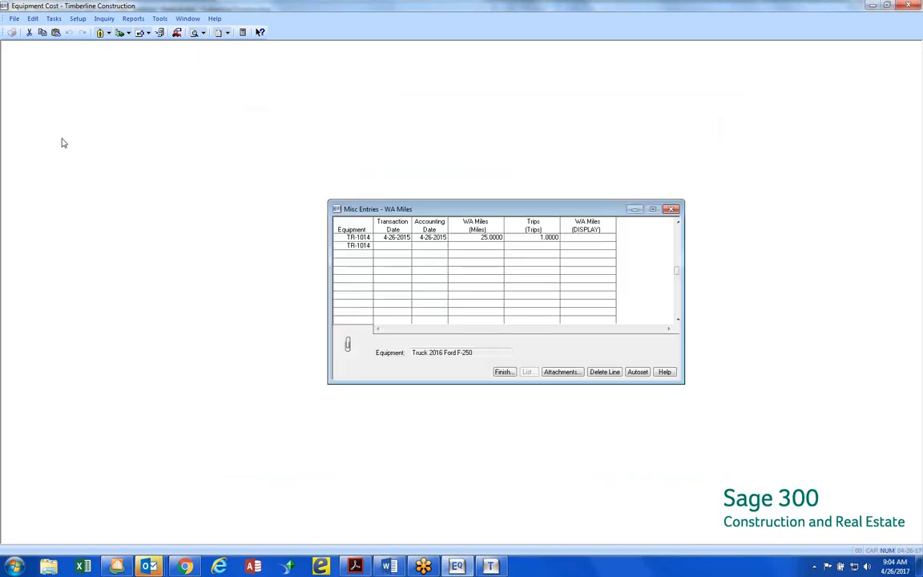
pyautogui.click(448, 372)
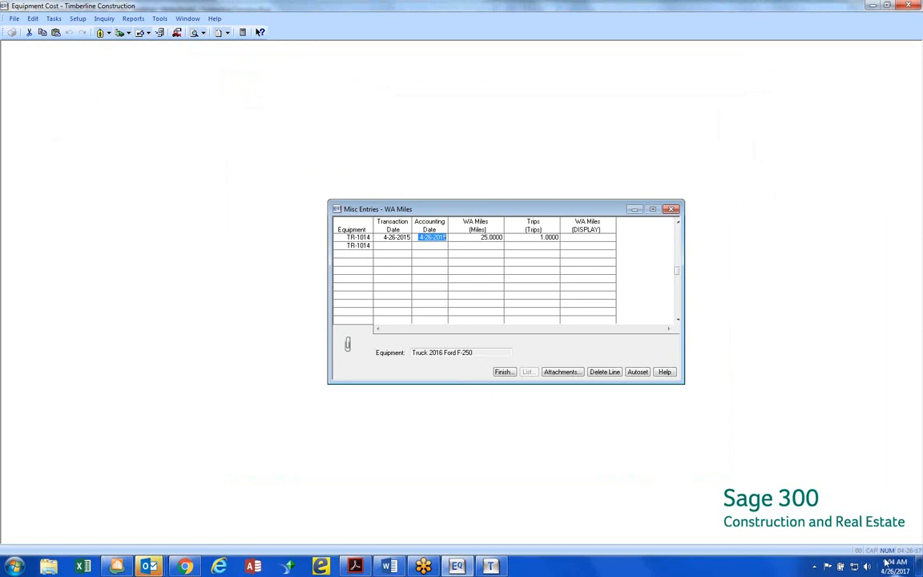
pyautogui.moveTo(883, 567)
pyautogui.click(502, 373)
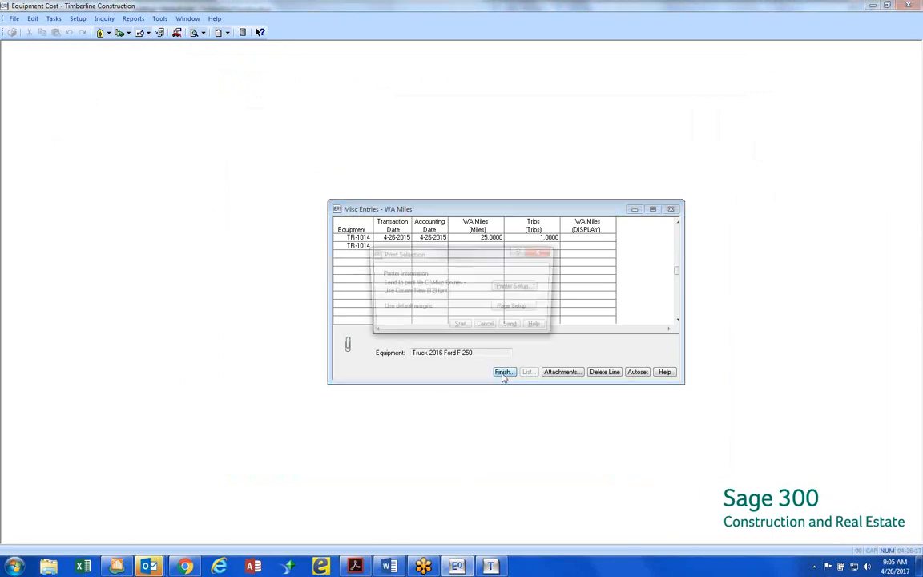
pyautogui.press('Return')
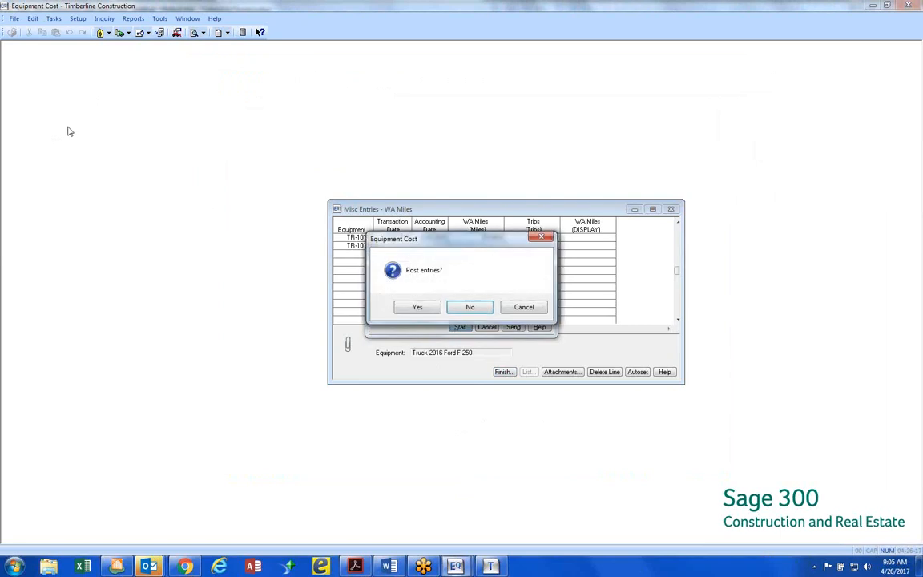
pyautogui.click(419, 310)
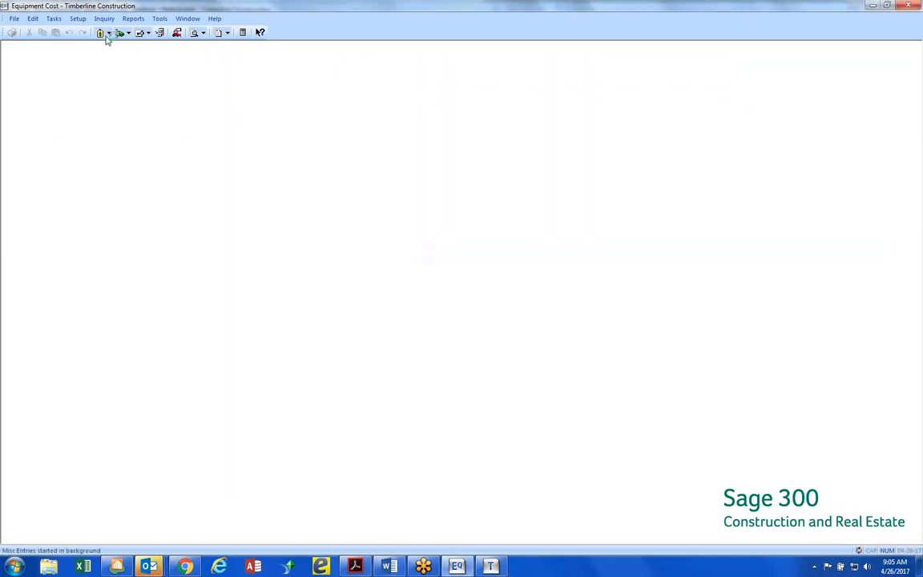
# Open the equipment setup record of the 2015 Case Backhoe, BH-1003, and show the file links among its attachments
pyautogui.click(78, 18)
pyautogui.click(91, 32)
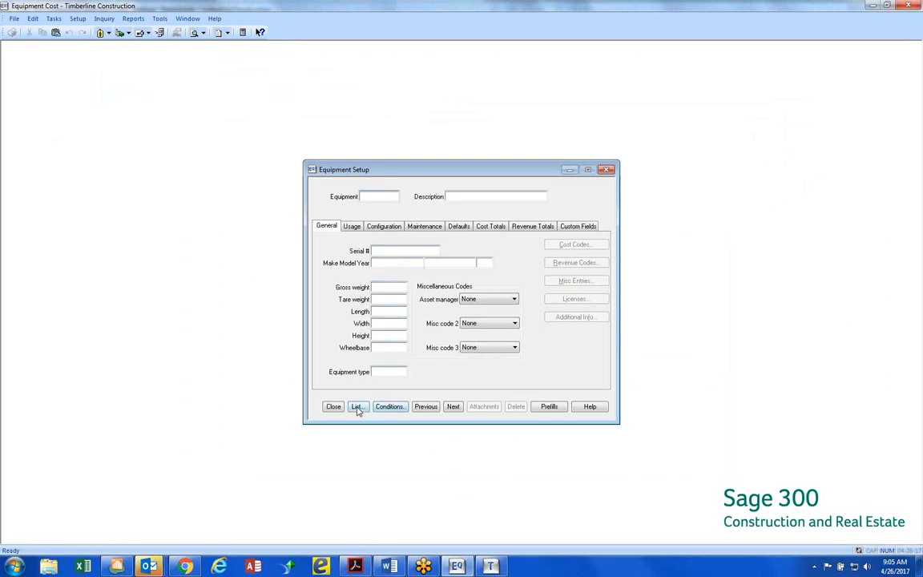
pyautogui.click(358, 407)
pyautogui.doubleClick(451, 254)
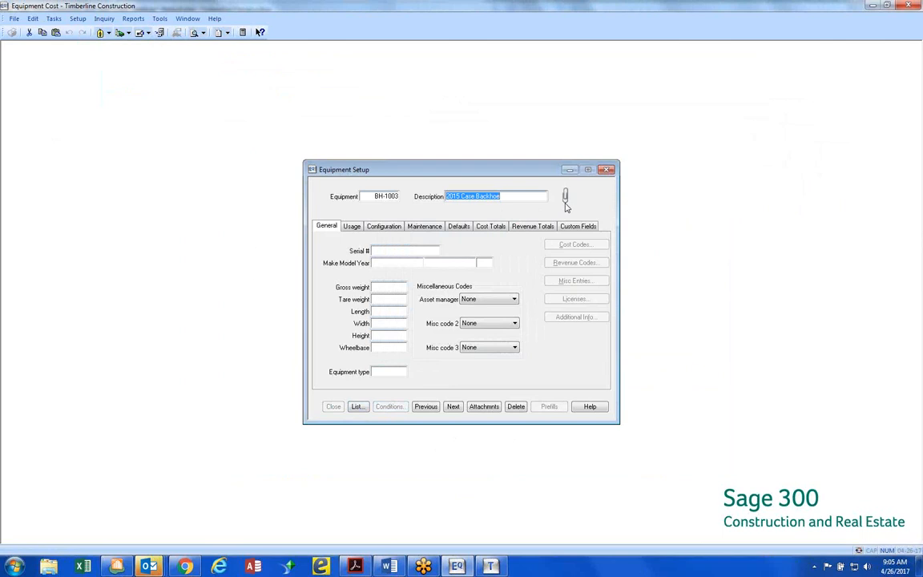
pyautogui.press('Tab')
pyautogui.click(512, 410)
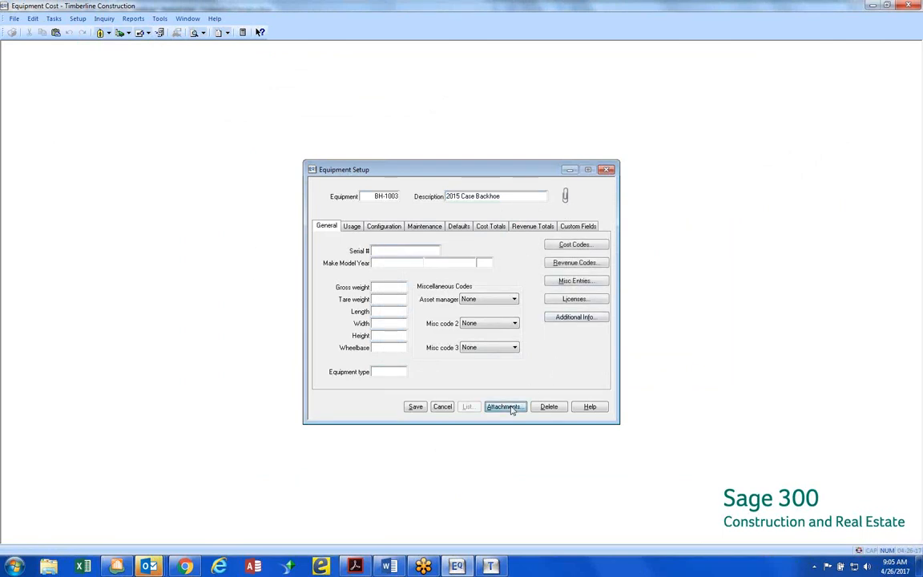
pyautogui.click(336, 205)
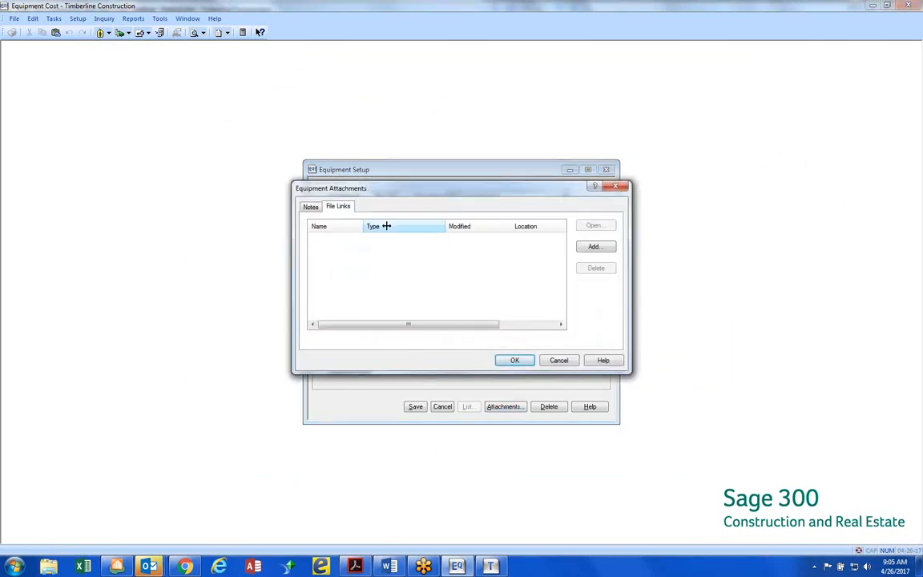
# Start adding a file link and look through the Construction Sample Data folder for a suitable file
pyautogui.click(606, 251)
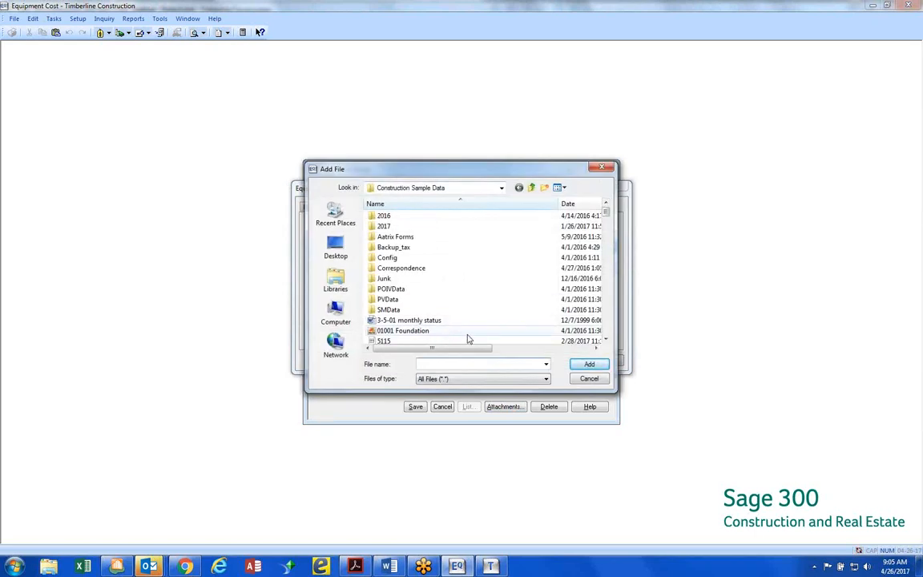
pyautogui.click(606, 340)
pyautogui.click(607, 340)
pyautogui.click(606, 341)
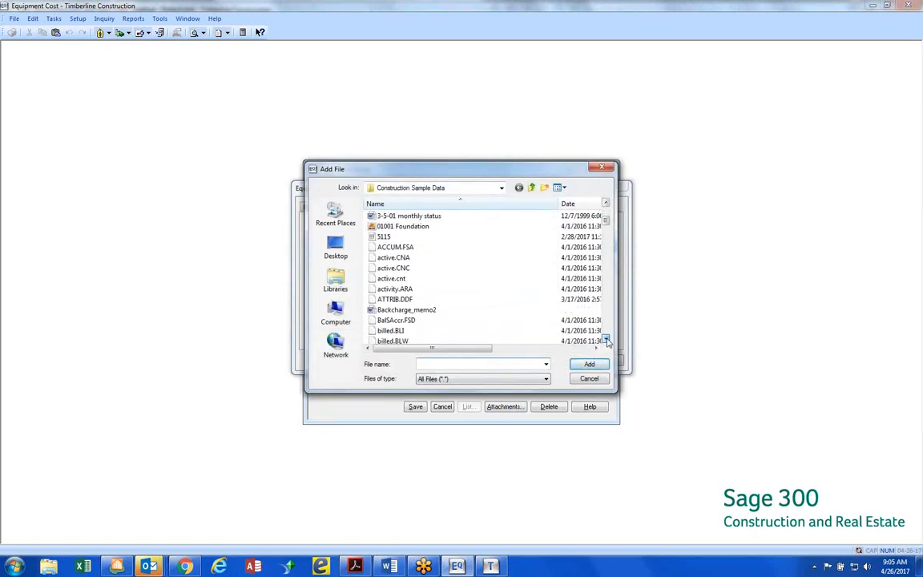
pyautogui.click(607, 340)
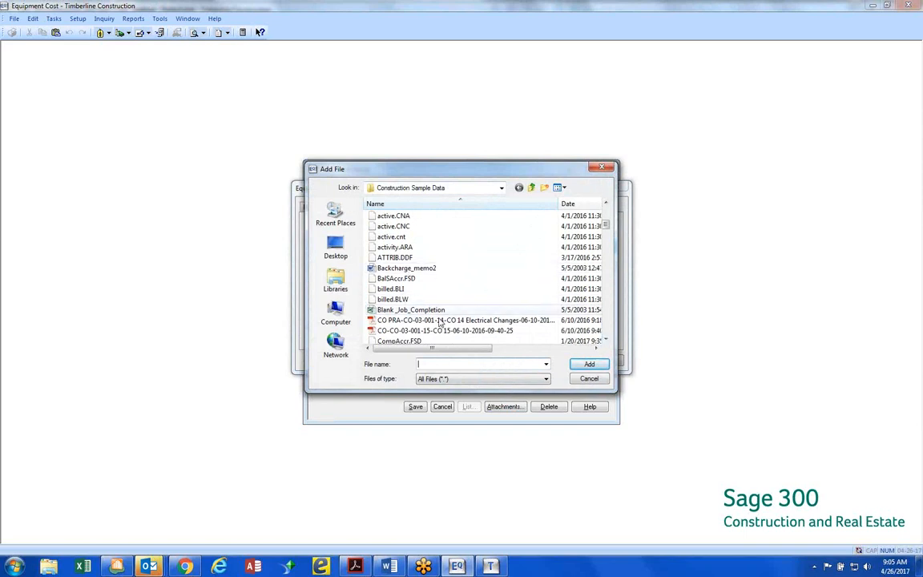
pyautogui.click(606, 341)
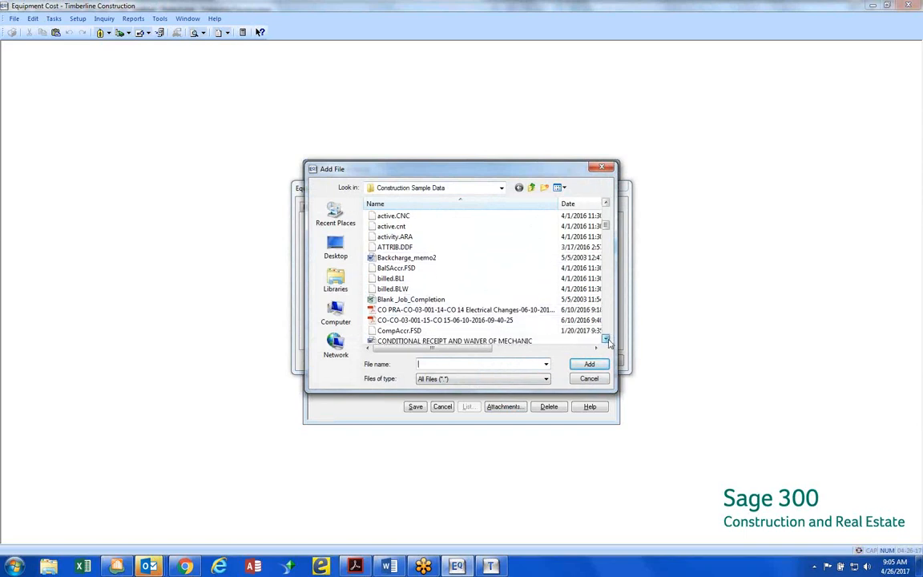
pyautogui.click(607, 341)
pyautogui.click(606, 341)
pyautogui.click(606, 341)
pyautogui.click(606, 341)
pyautogui.click(607, 340)
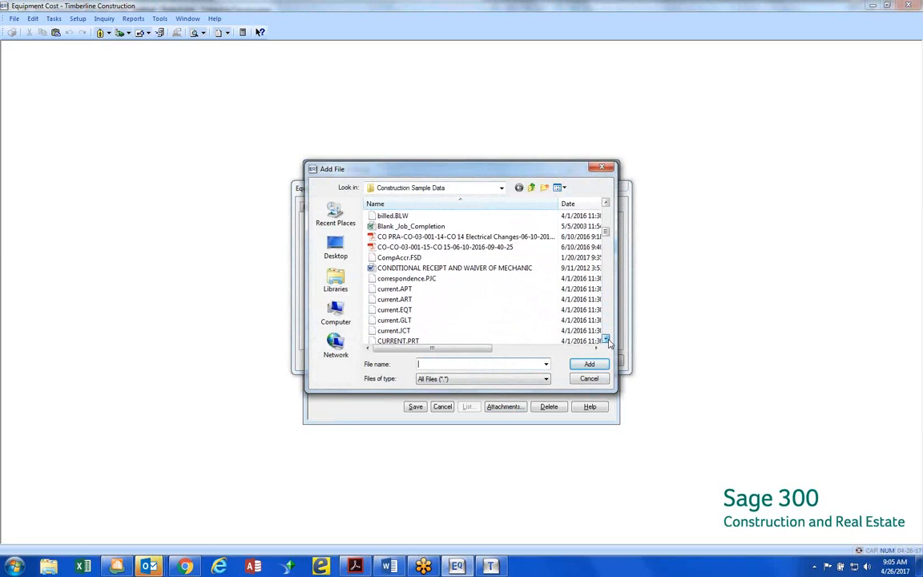
pyautogui.click(606, 340)
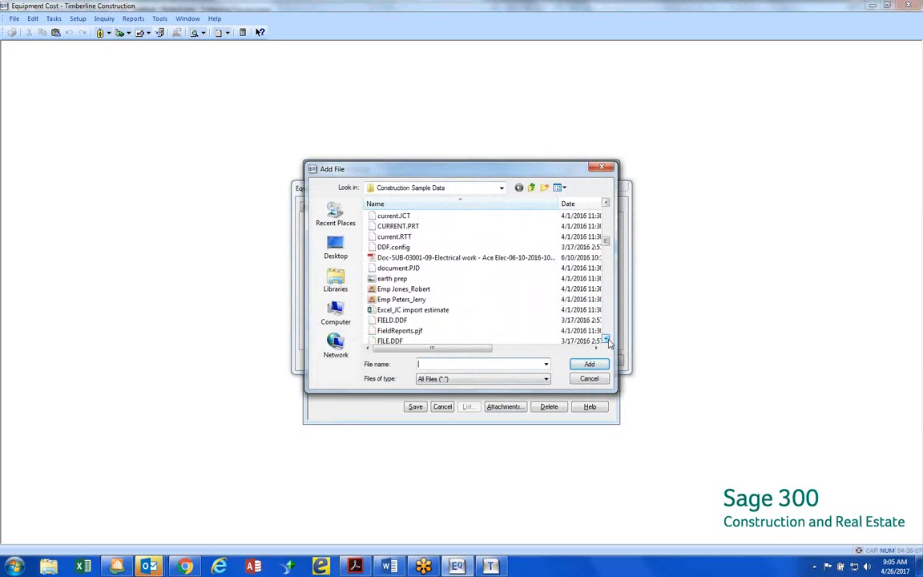
pyautogui.click(607, 340)
pyautogui.click(606, 340)
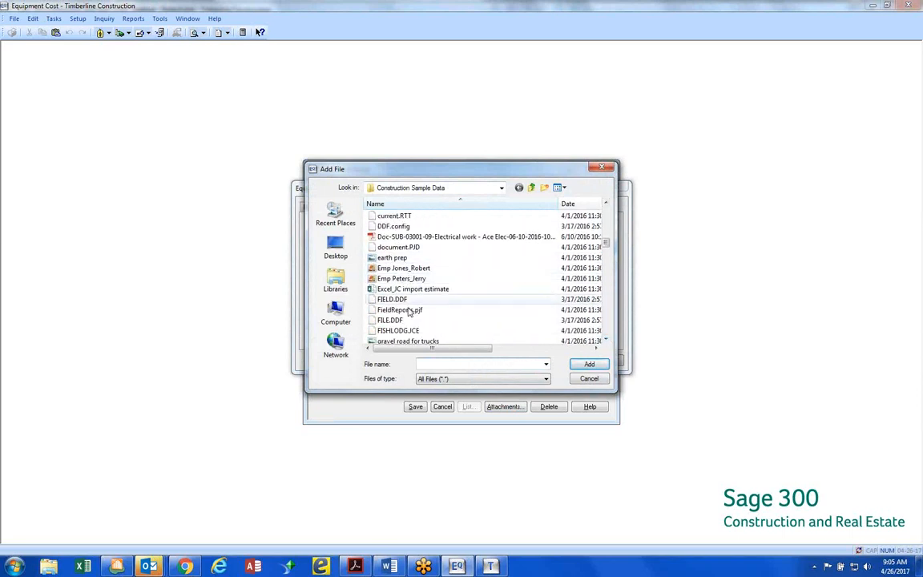
pyautogui.click(605, 340)
pyautogui.click(606, 340)
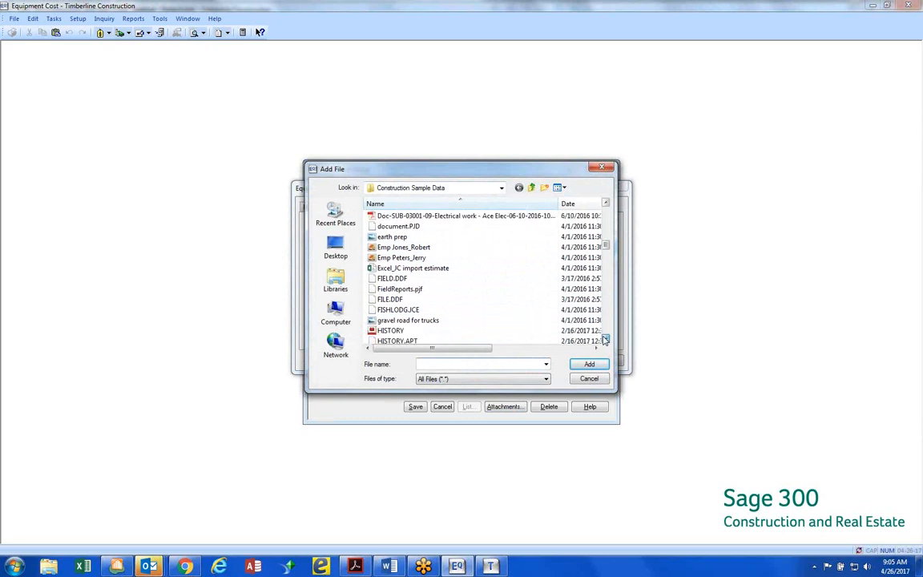
pyautogui.click(606, 340)
pyautogui.click(606, 339)
pyautogui.click(605, 340)
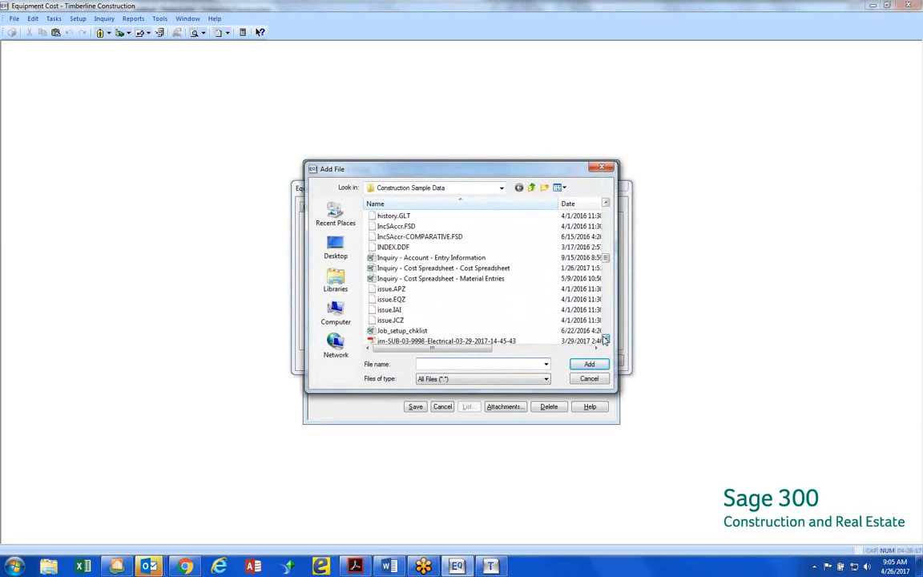
pyautogui.click(606, 339)
pyautogui.click(606, 339)
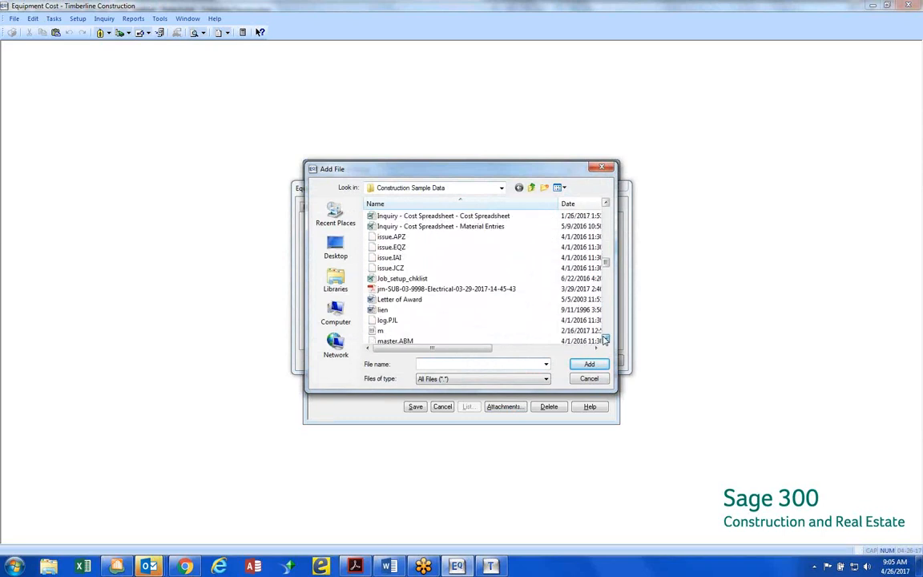
# Narrow the Date column of the file list and sort the files by type instead of by name or date
pyautogui.click(572, 204)
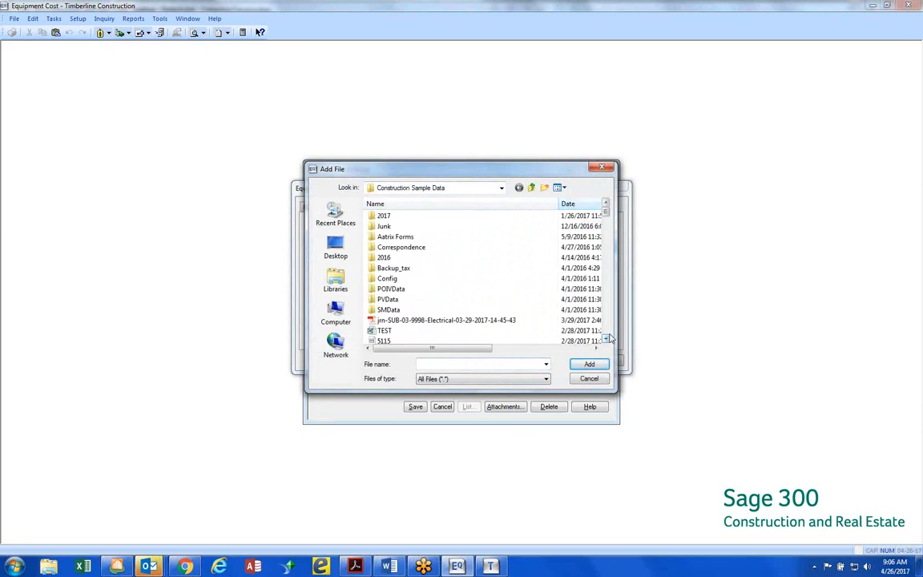
pyautogui.moveTo(487, 348); pyautogui.dragTo(523, 353)
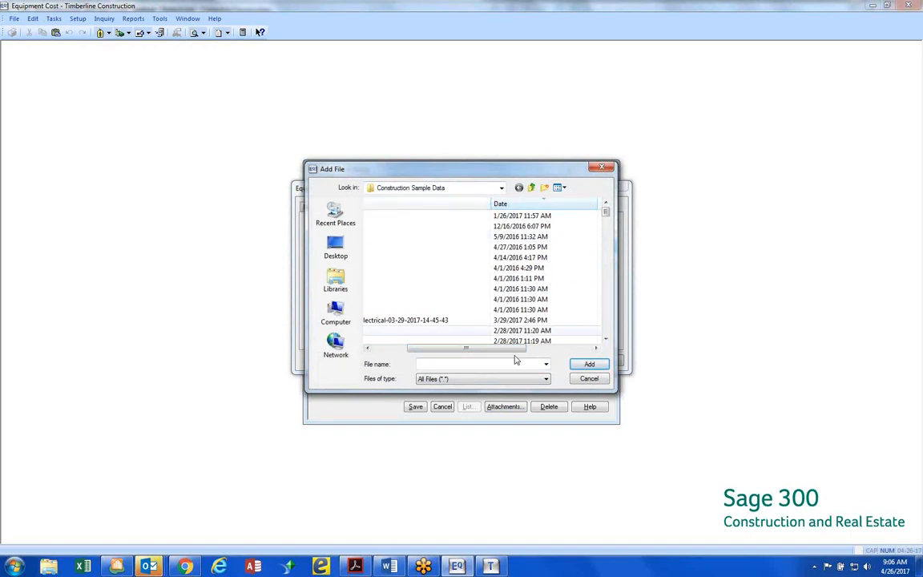
pyautogui.moveTo(505, 349); pyautogui.dragTo(538, 348)
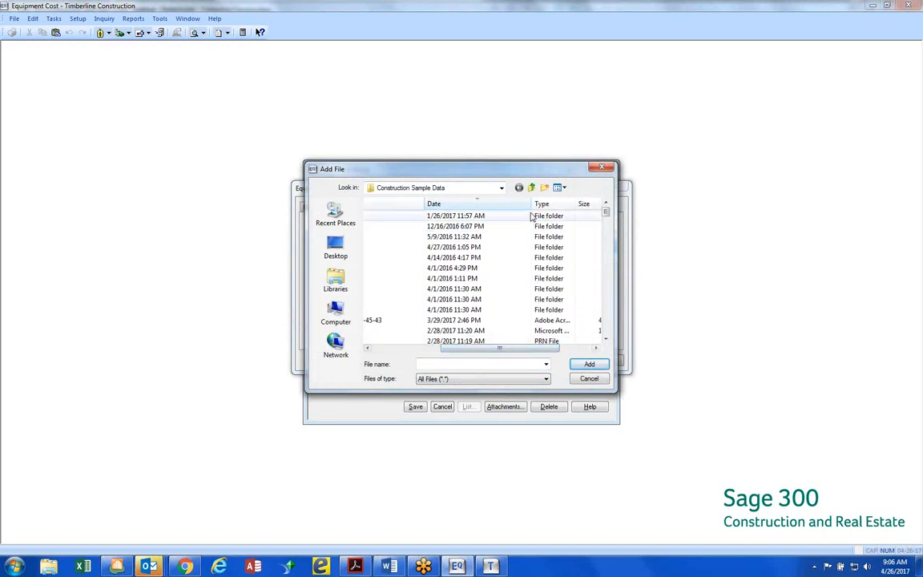
pyautogui.moveTo(532, 204); pyautogui.dragTo(486, 204)
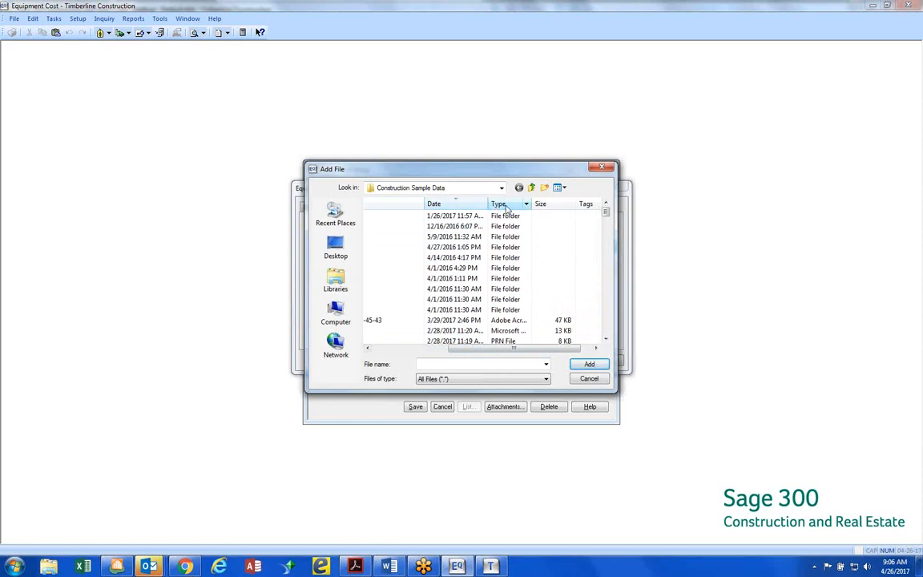
pyautogui.click(506, 206)
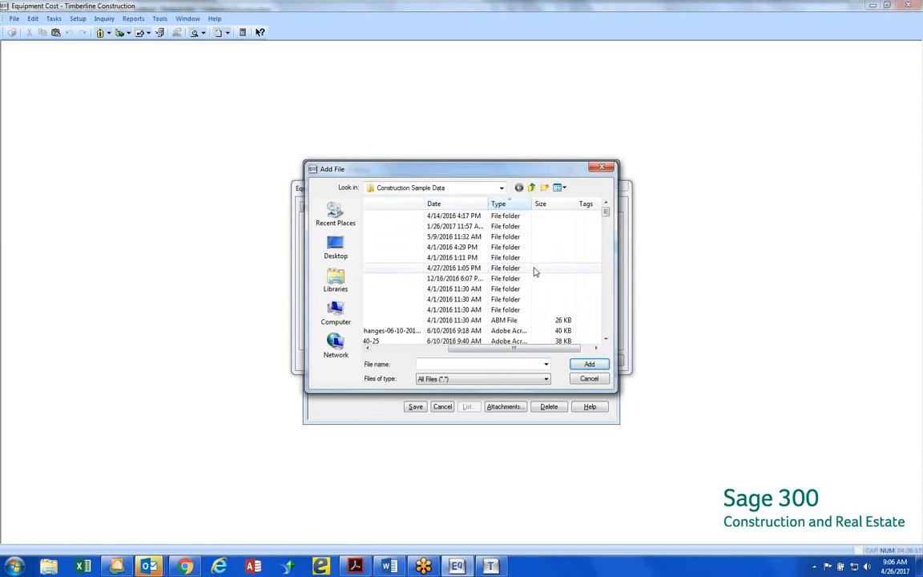
# Attach the JPEG image "gravel road for trucks" to the backhoe as a file link, accepting its local data folder
pyautogui.scroll(-3, 535, 270)
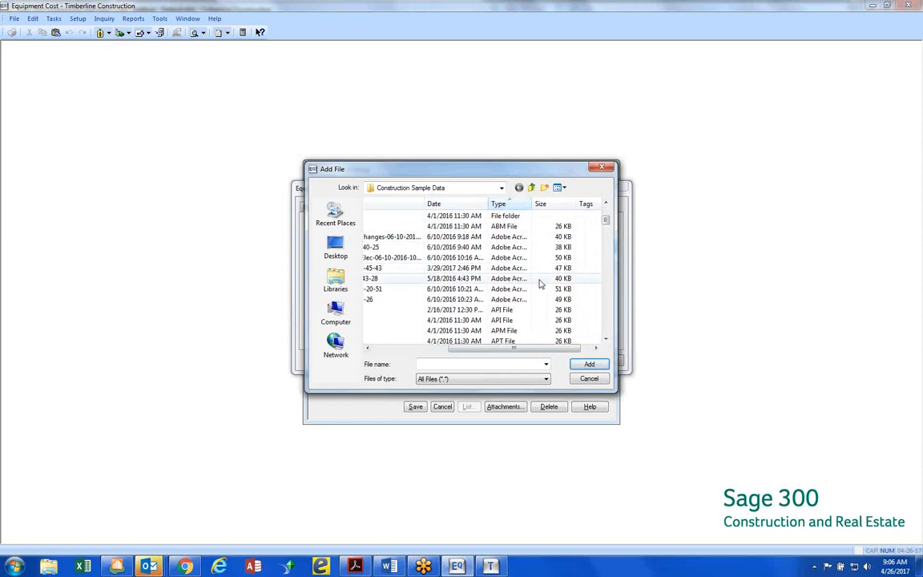
pyautogui.scroll(-6, 540, 281)
pyautogui.scroll(1, 540, 287)
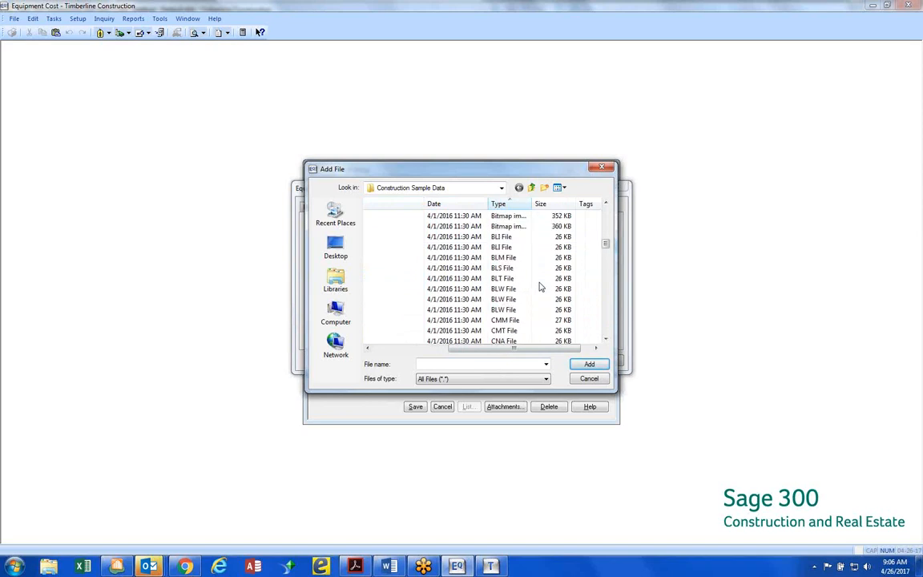
pyautogui.scroll(-3, 521, 316)
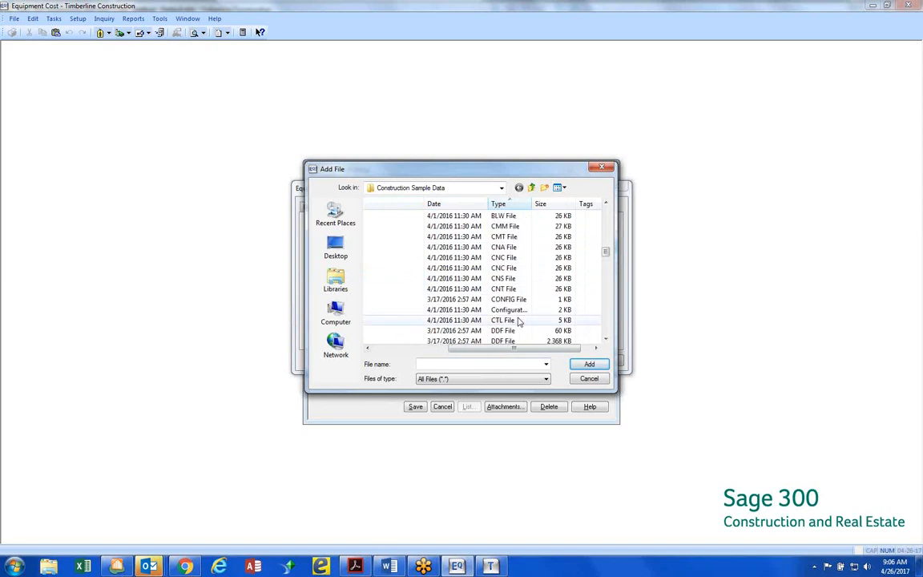
pyautogui.scroll(-10, 519, 321)
pyautogui.scroll(-4, 518, 321)
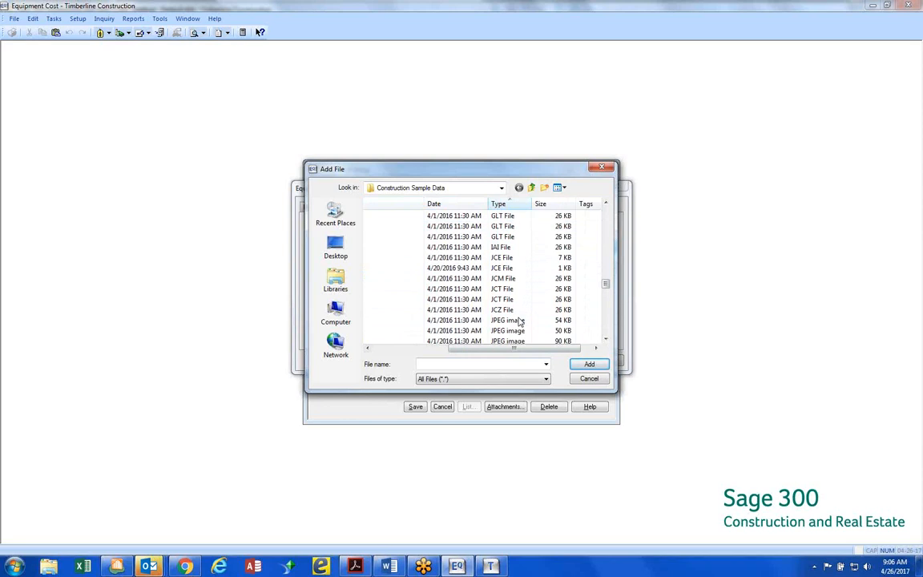
pyautogui.moveTo(468, 347); pyautogui.dragTo(387, 346)
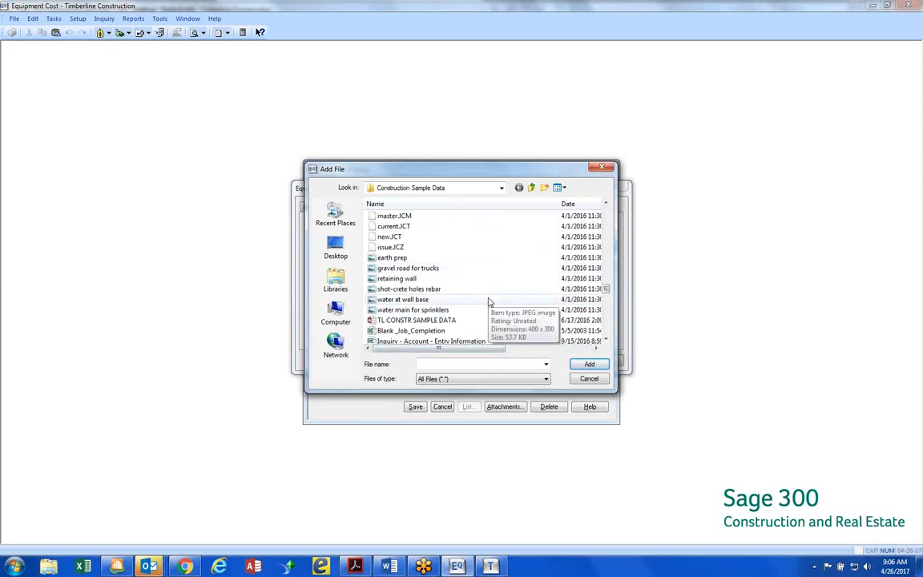
pyautogui.doubleClick(407, 269)
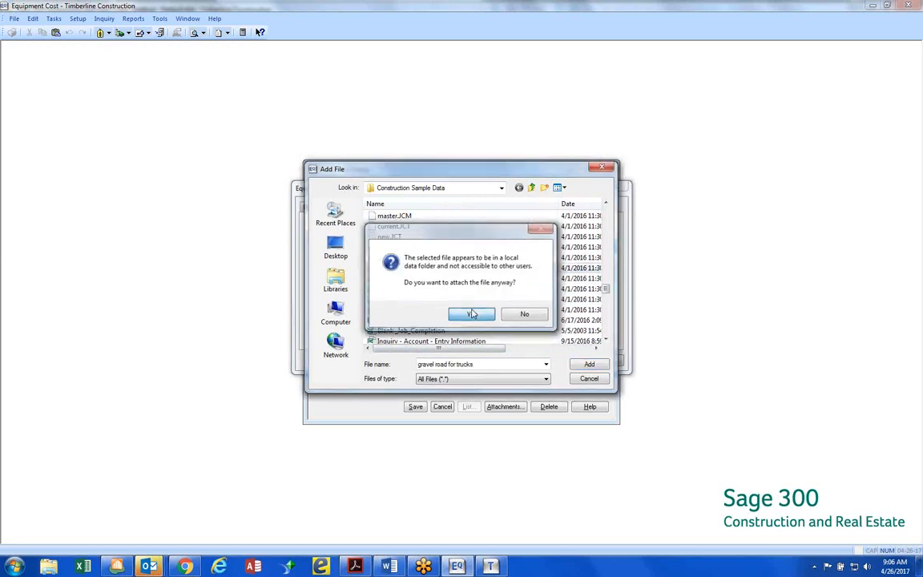
pyautogui.click(472, 313)
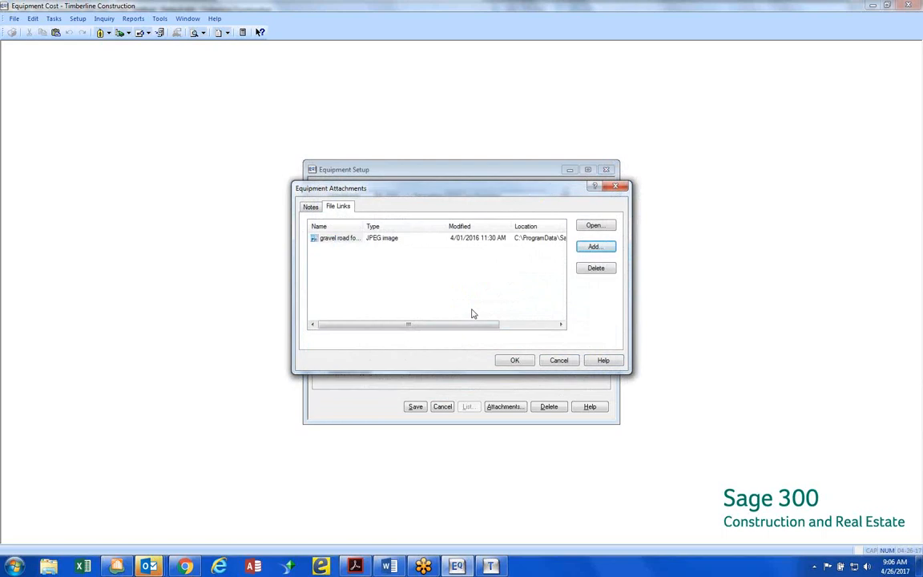
# View the linked gravel road for trucks picture, close it, and examine the file link's modified date and location
pyautogui.doubleClick(347, 242)
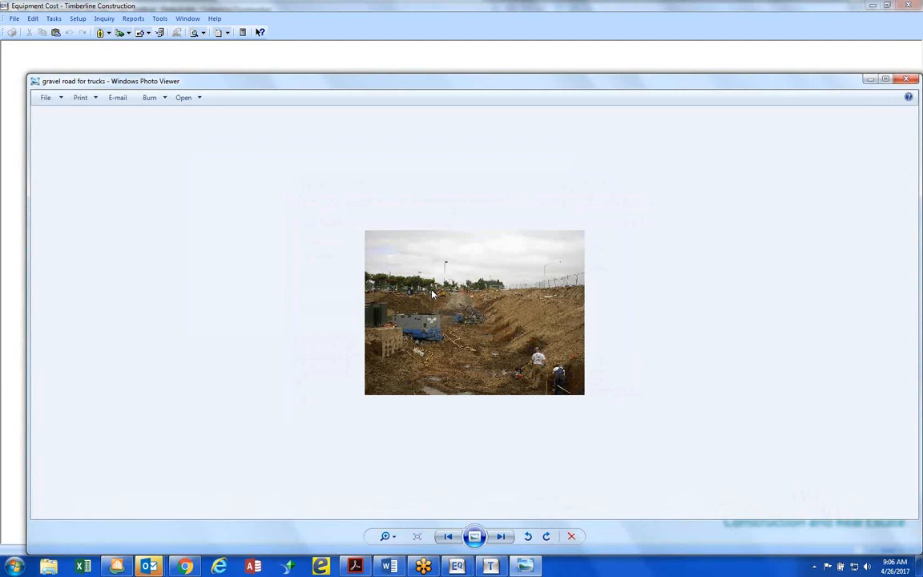
pyautogui.moveTo(476, 87); pyautogui.dragTo(316, 83)
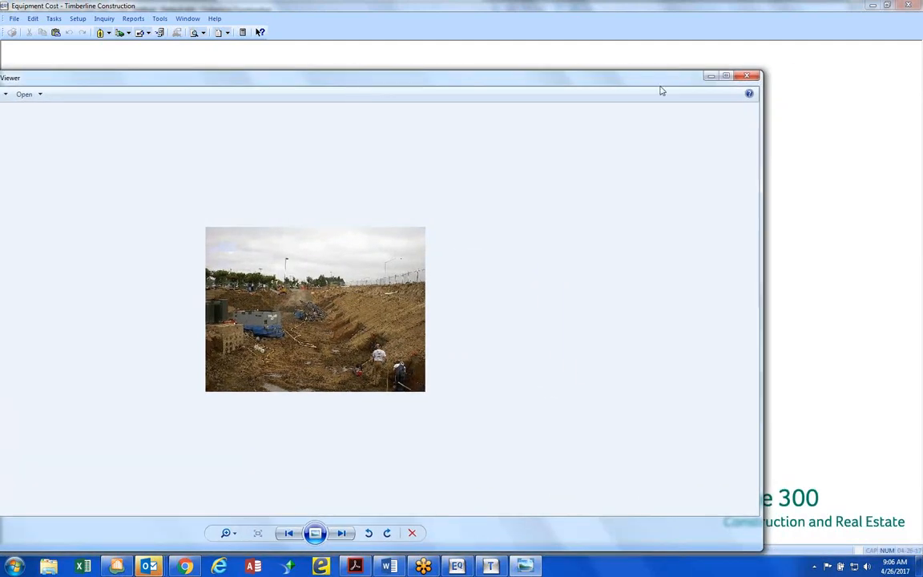
pyautogui.click(750, 77)
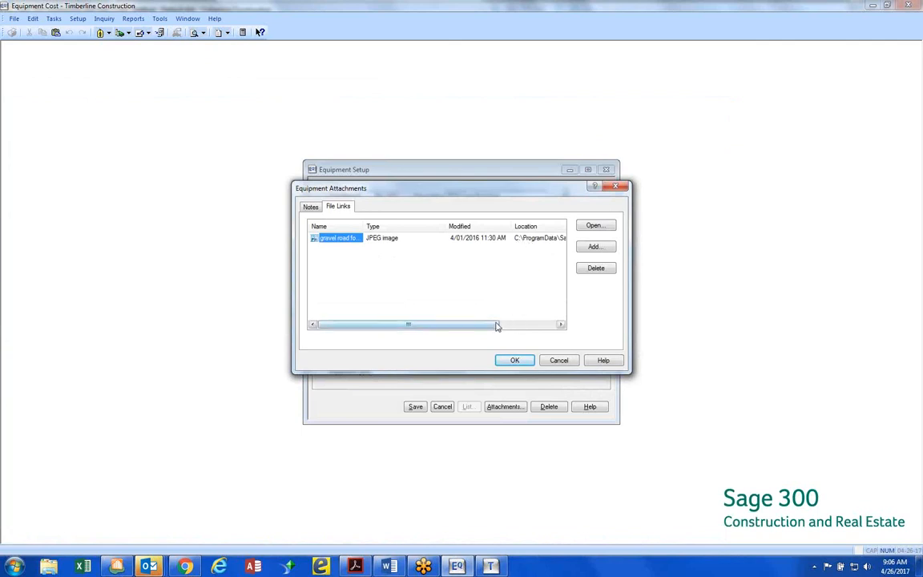
pyautogui.moveTo(496, 324)
pyautogui.mouseDown()
pyautogui.moveTo(558, 330)
pyautogui.moveTo(462, 325)
pyautogui.moveTo(513, 325)
pyautogui.mouseUp()
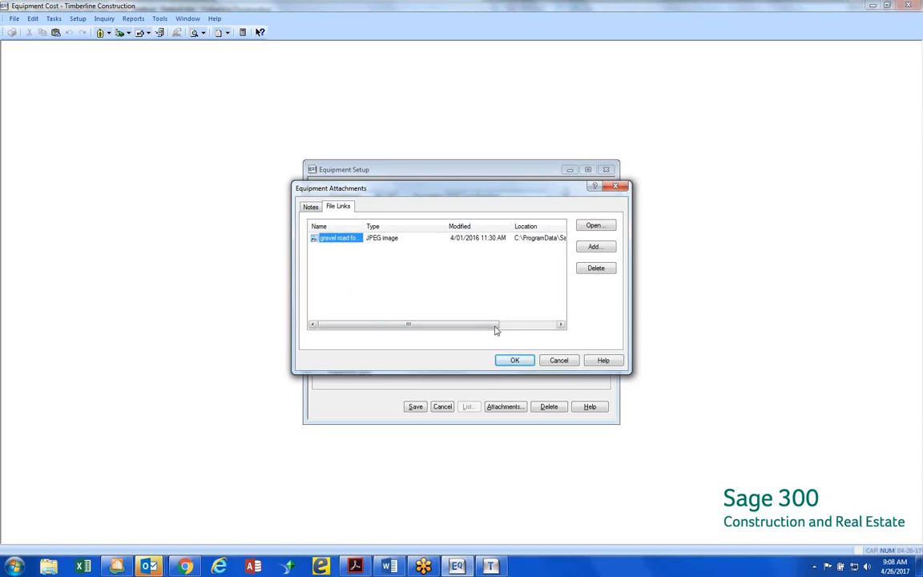
pyautogui.moveTo(496, 329); pyautogui.dragTo(554, 328)
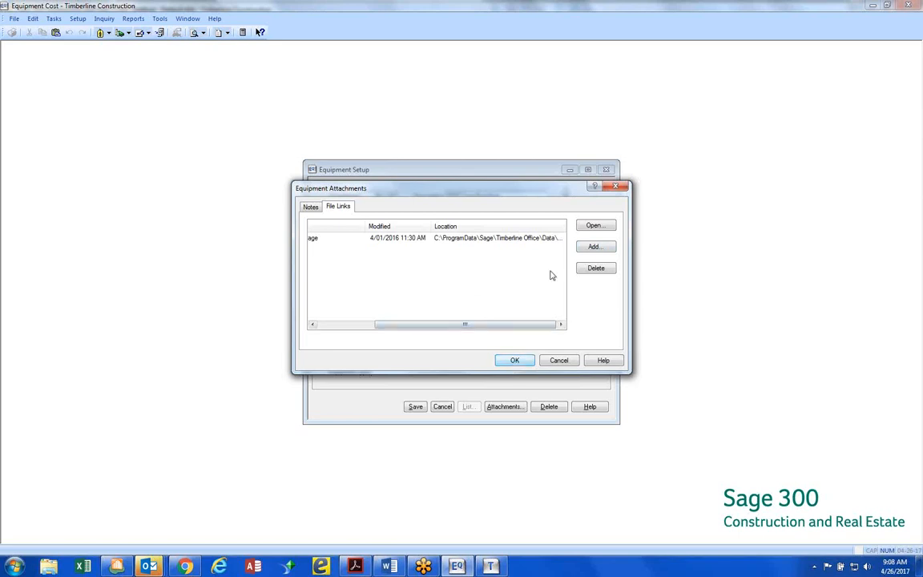
# Attach the PDF "CO PRA-CO-03-001-14-CO 14 Electrical Changes" to the backhoe as another file link, accepting its local data folder
pyautogui.click(591, 247)
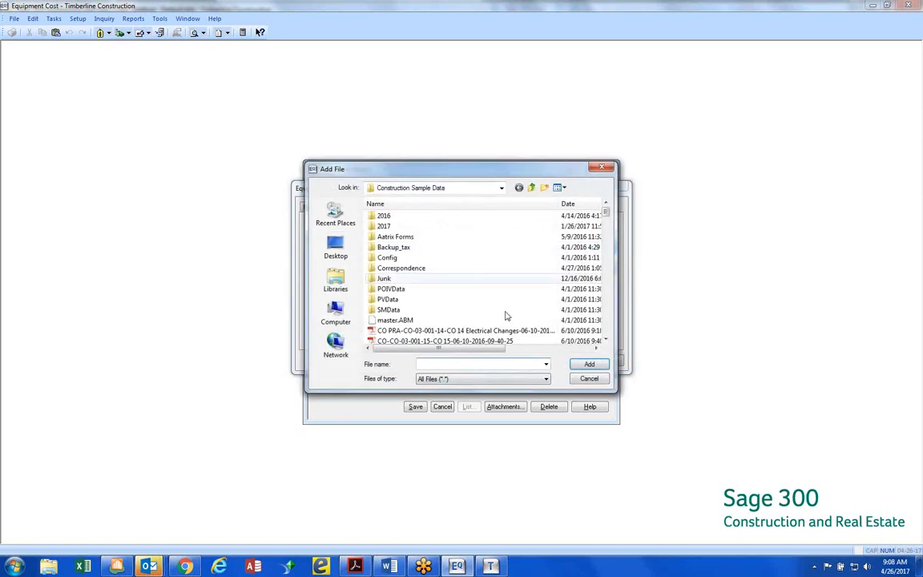
pyautogui.doubleClick(467, 330)
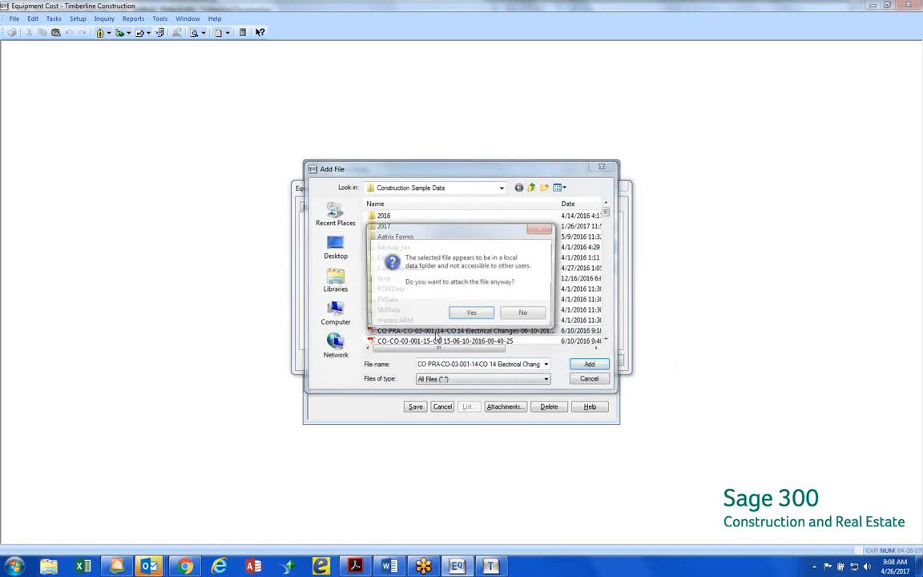
pyautogui.click(463, 315)
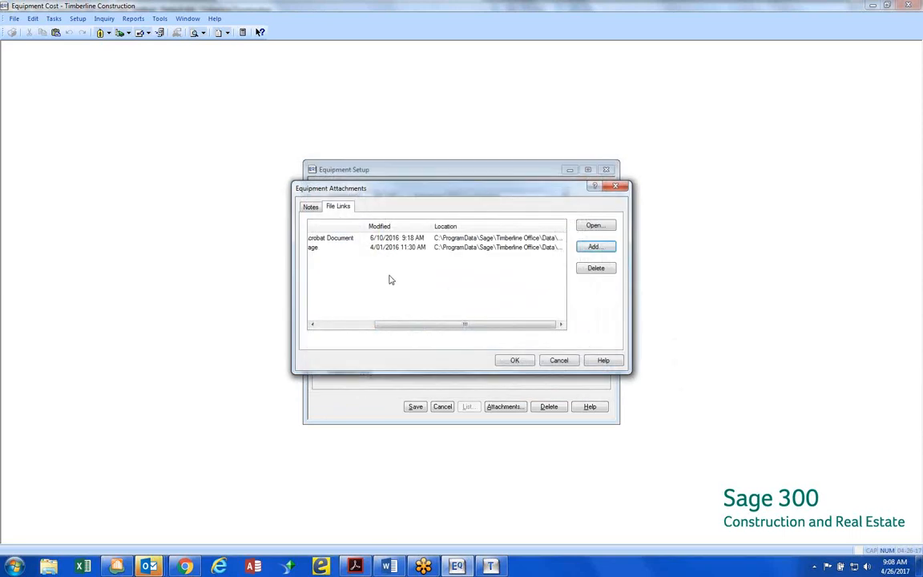
pyautogui.moveTo(461, 324); pyautogui.dragTo(406, 274)
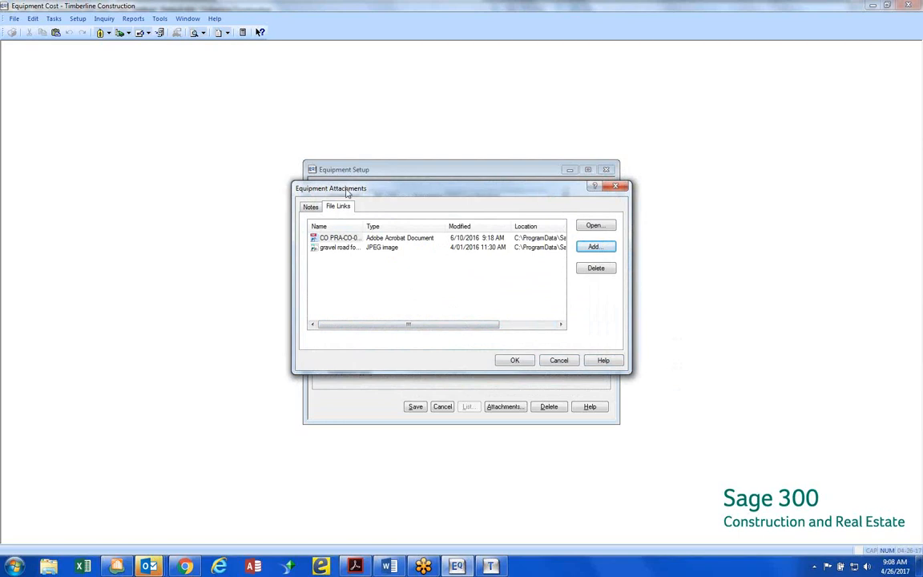
# View the linked gravel road for trucks picture again, and close the equipment attachments with their changes saved
pyautogui.doubleClick(340, 248)
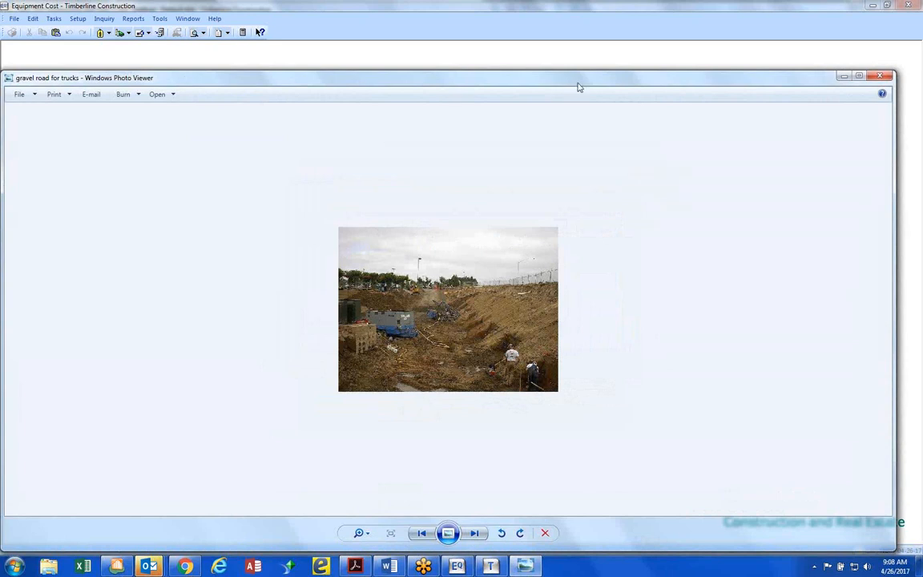
pyautogui.moveTo(548, 81); pyautogui.dragTo(462, 84)
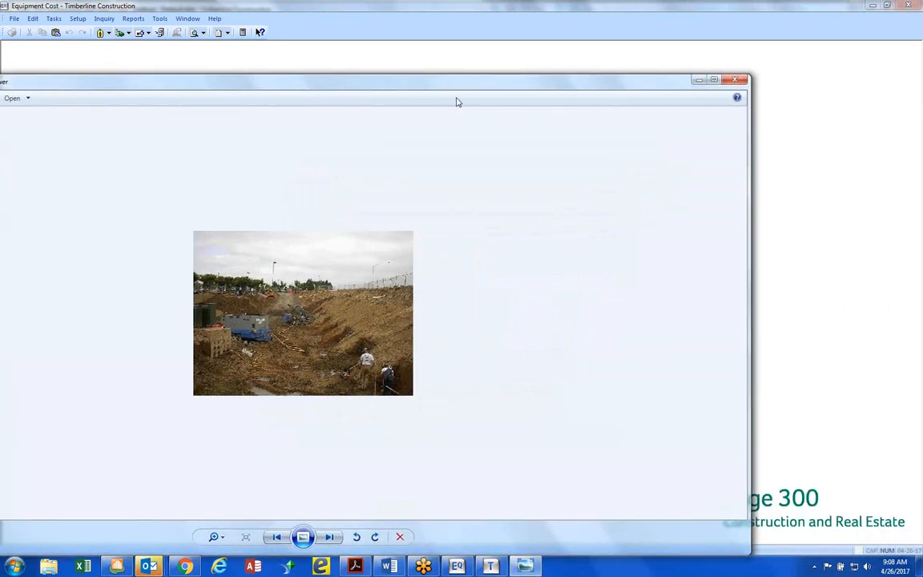
pyautogui.click(736, 81)
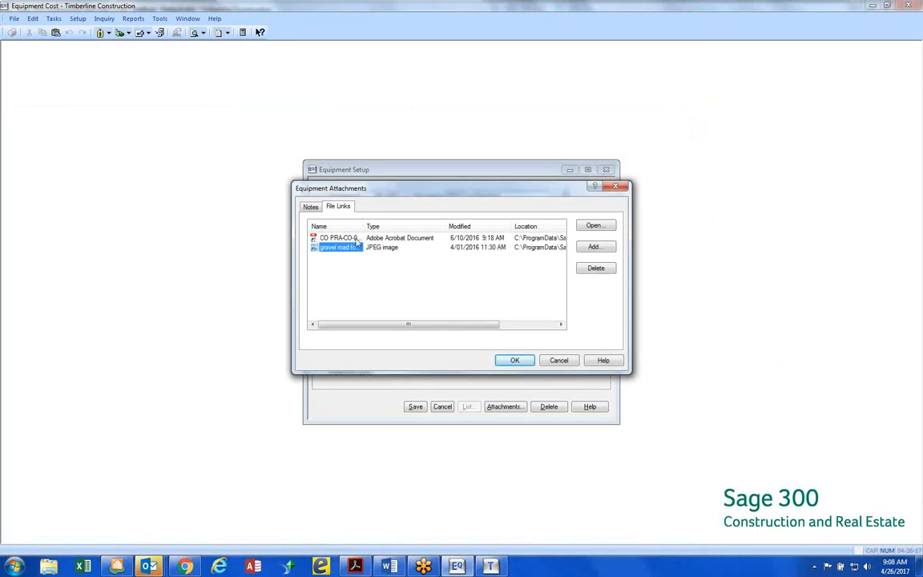
pyautogui.click(615, 186)
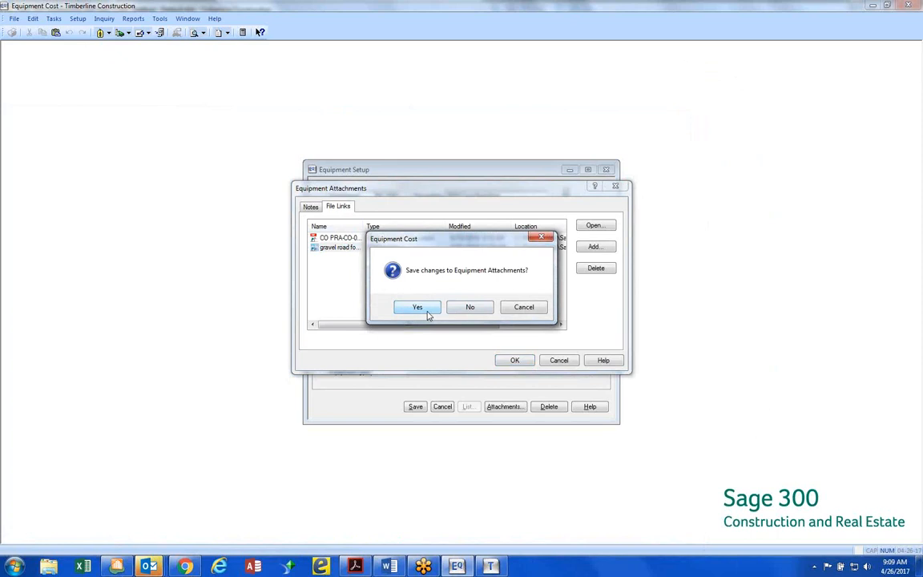
pyautogui.click(427, 312)
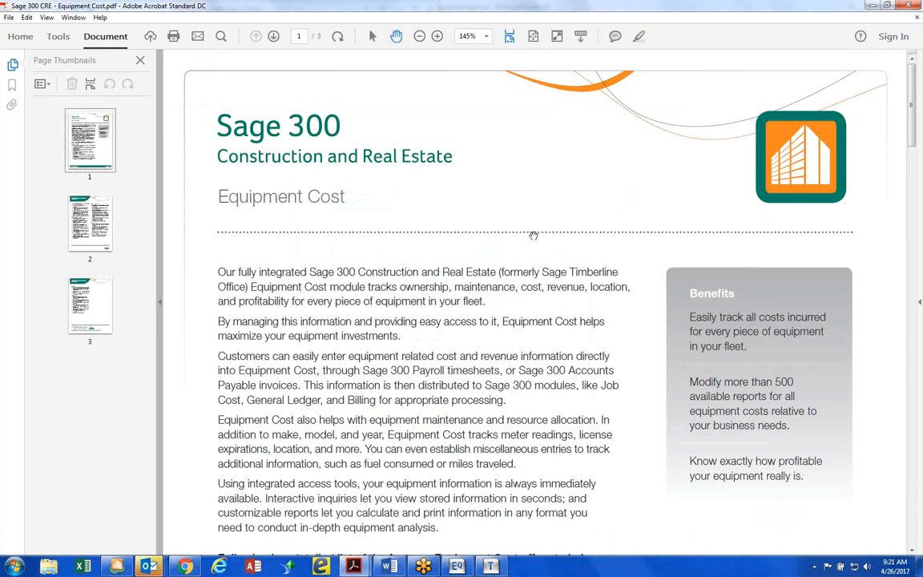
# Skim the Equipment Cost brochure PDF and review the Word agenda item on entering Equipment Revenue in EQ vs. through PR
pyautogui.scroll(-8, 533, 235)
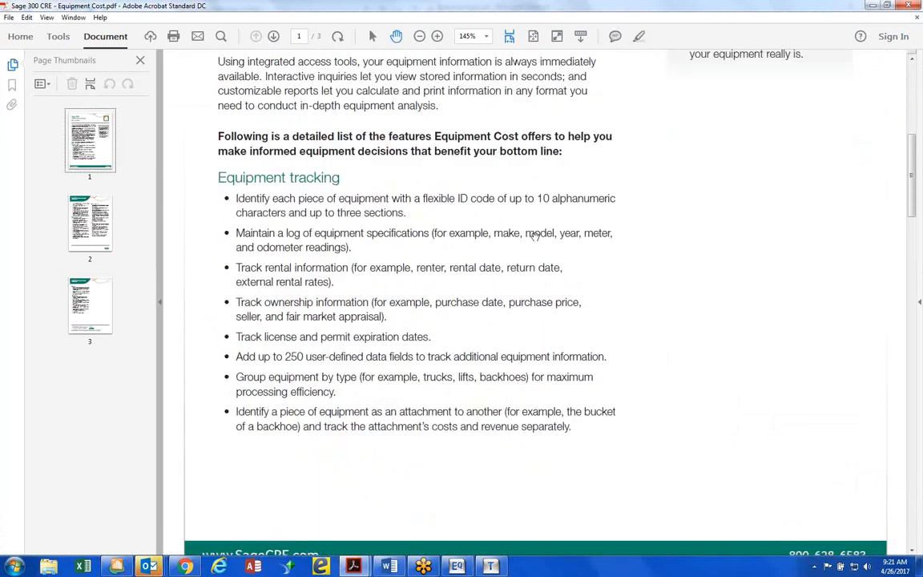
pyautogui.scroll(3, 533, 235)
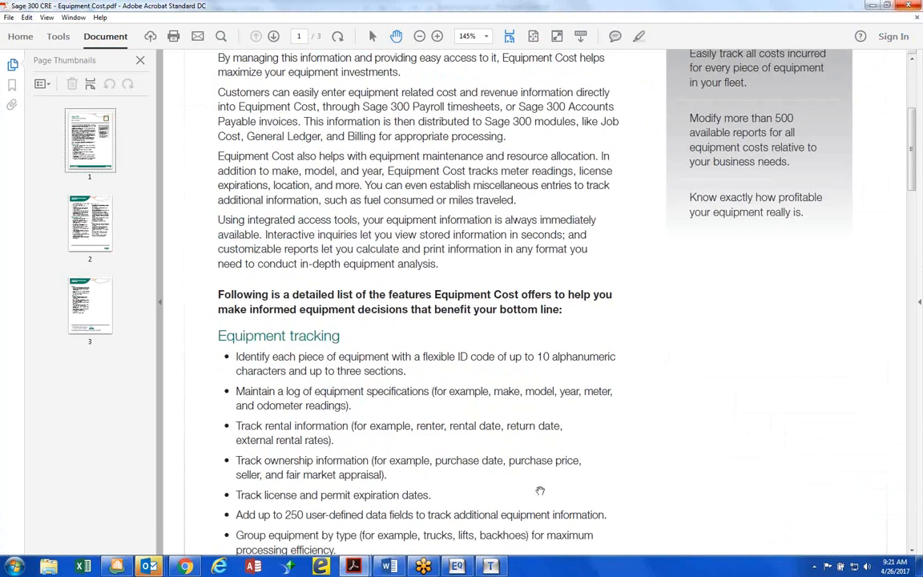
pyautogui.click(389, 566)
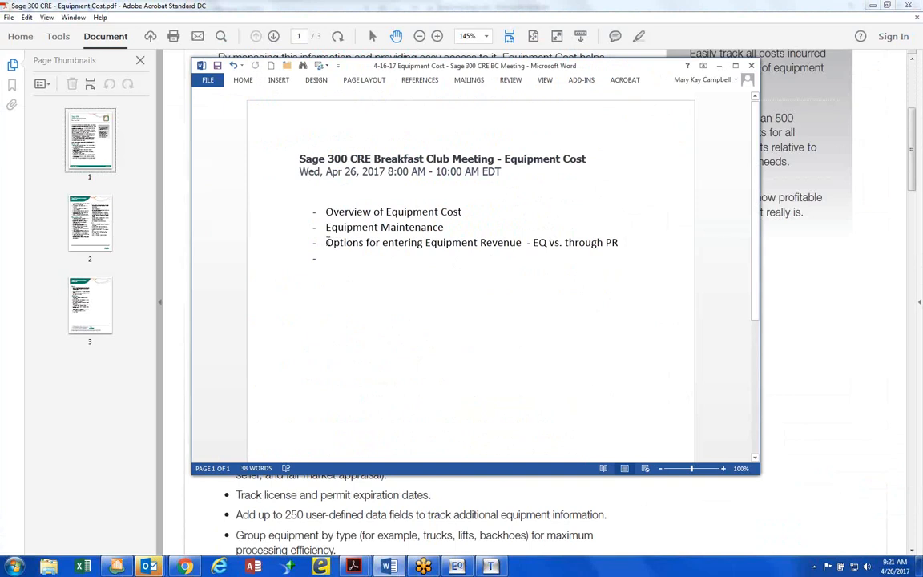
pyautogui.moveTo(326, 242); pyautogui.dragTo(618, 243)
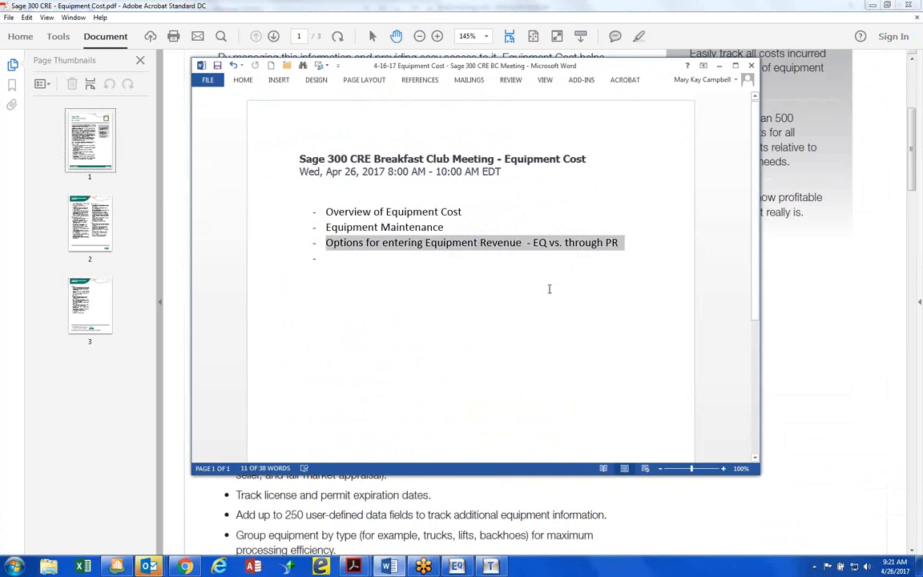
pyautogui.click(482, 207)
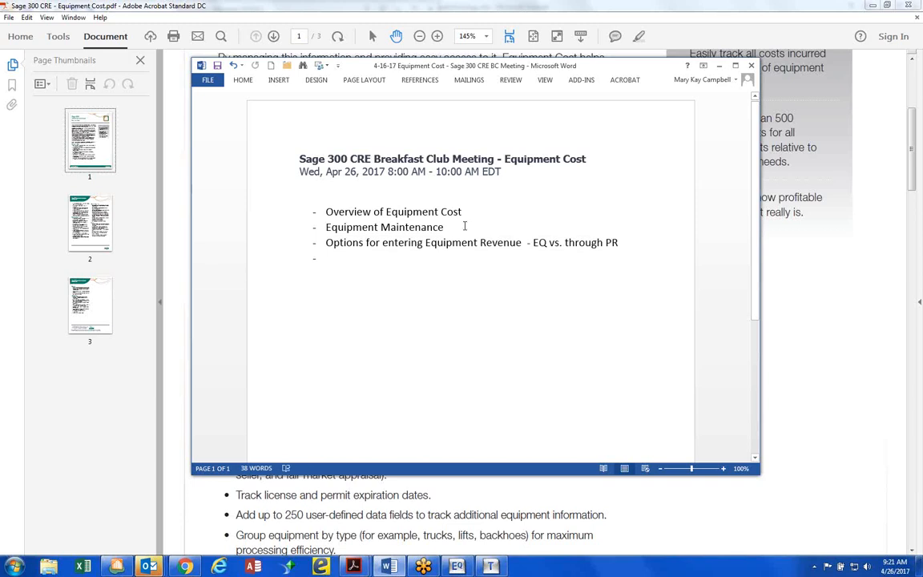
pyautogui.click(464, 225)
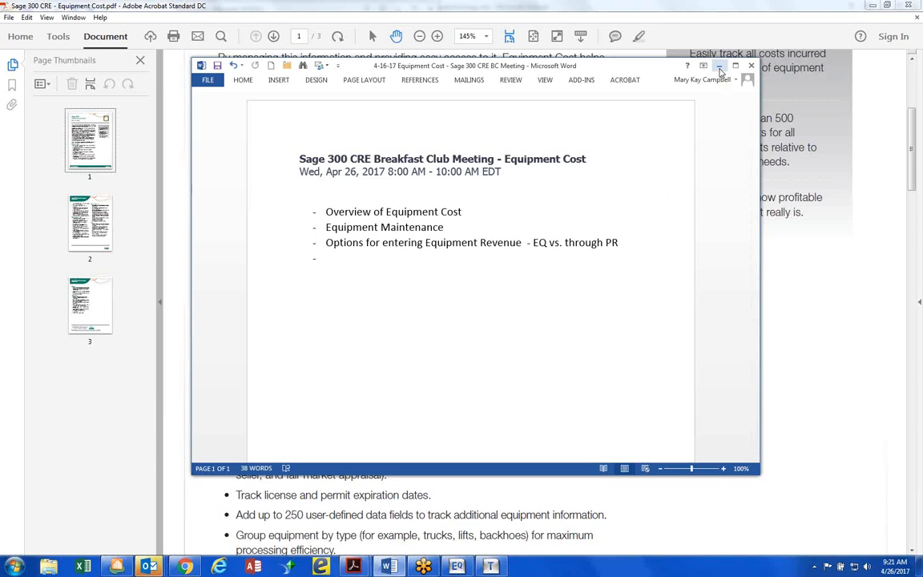
pyautogui.click(719, 69)
# Return to Equipment Cost, save the 2015 Case Backhoe record BH-1003 and close Equipment Setup
pyautogui.click(872, 6)
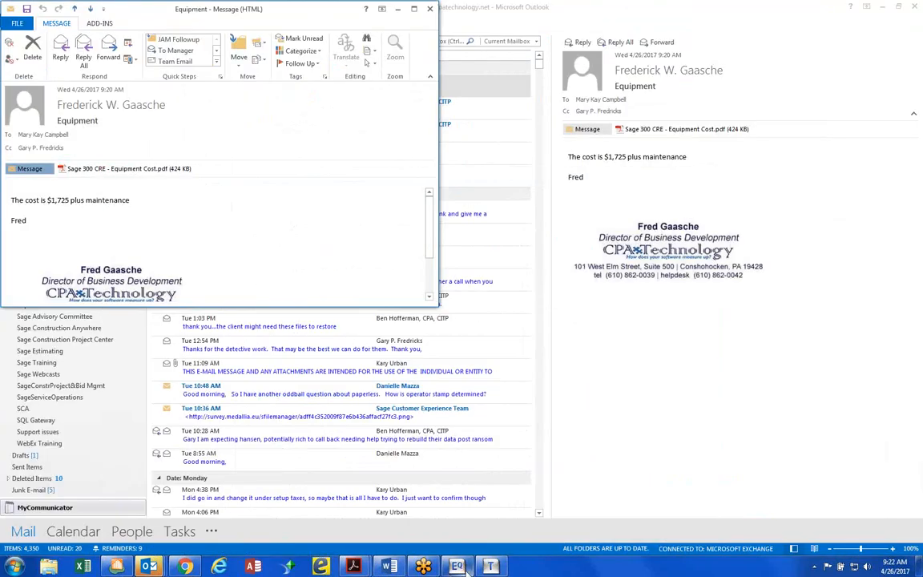
pyautogui.click(871, 5)
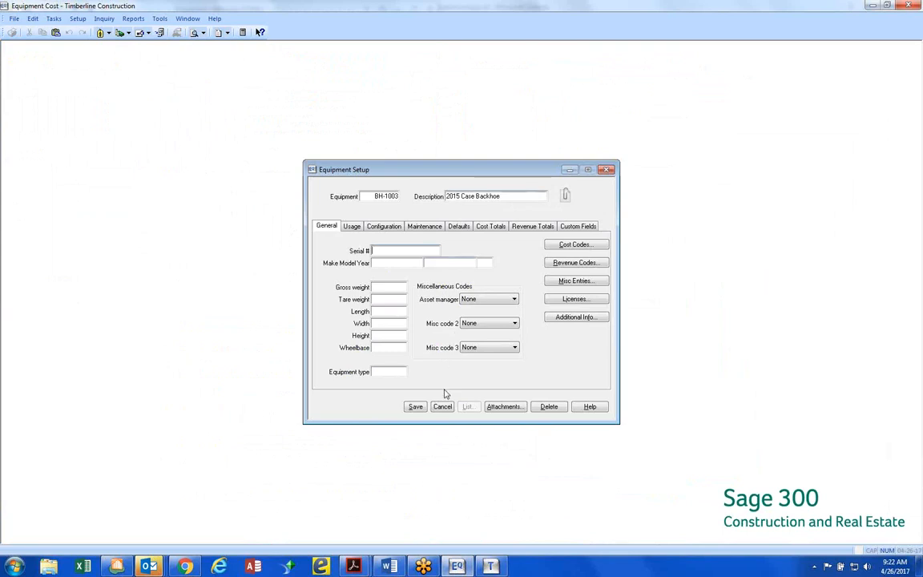
pyautogui.click(415, 407)
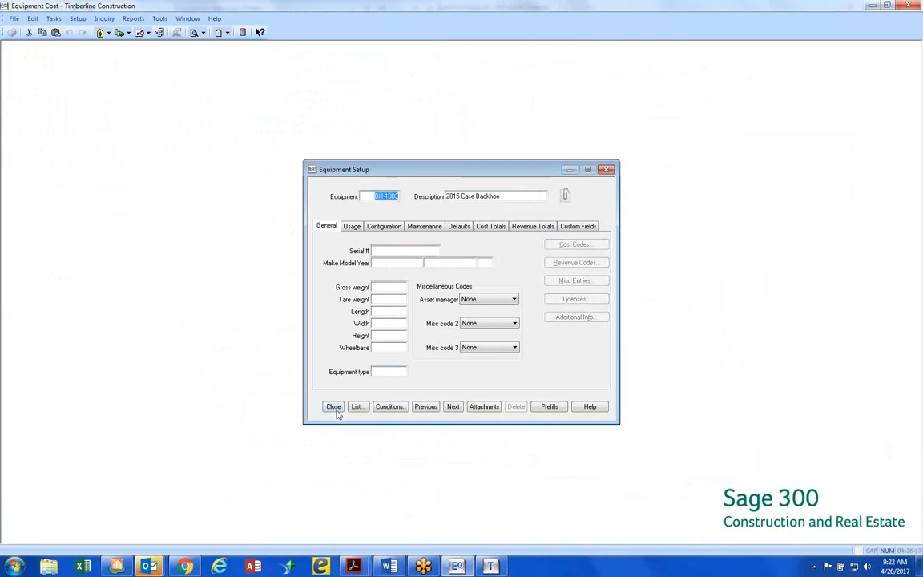
pyautogui.click(333, 406)
# Check the external and internal revenue entry options, and open Payroll's Customize Time Entry tool from the Sage 300 Desktop
pyautogui.click(54, 19)
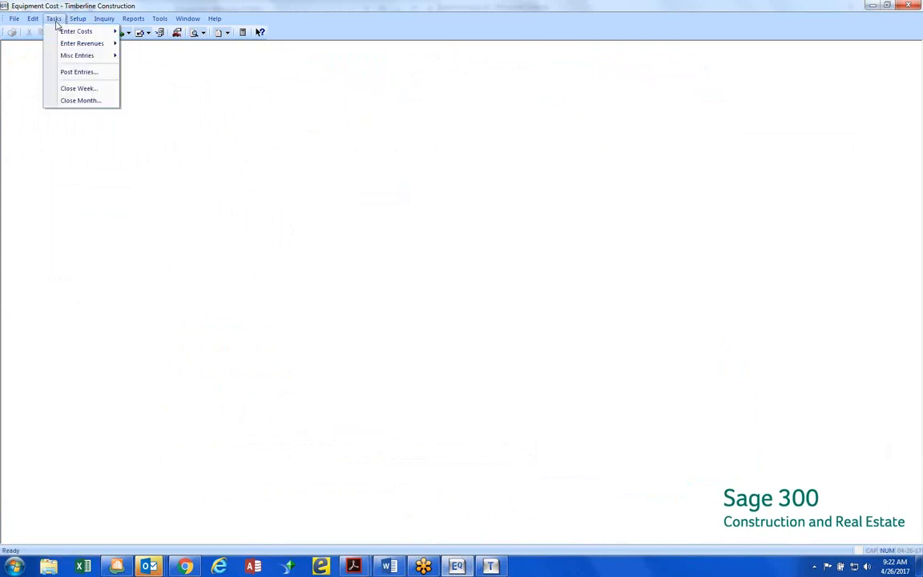
pyautogui.moveTo(62, 45)
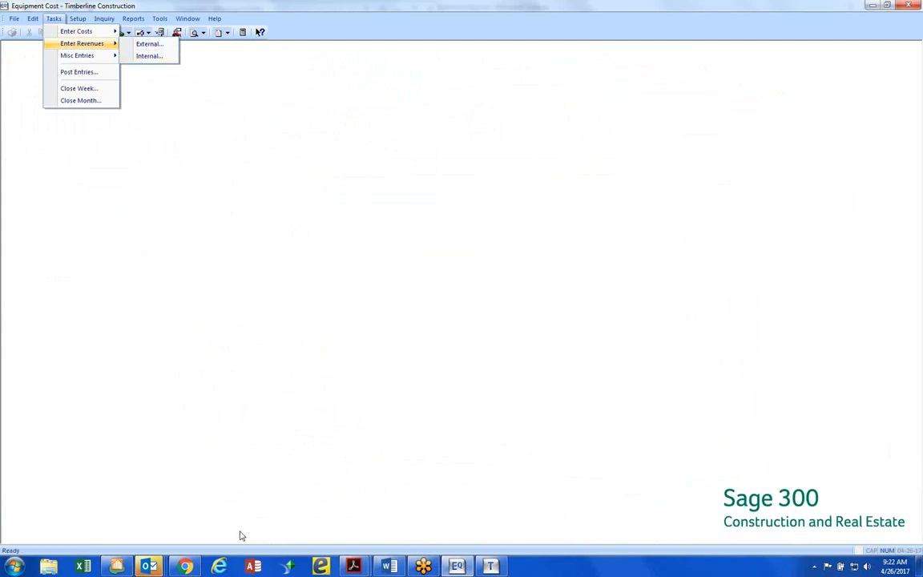
pyautogui.click(117, 566)
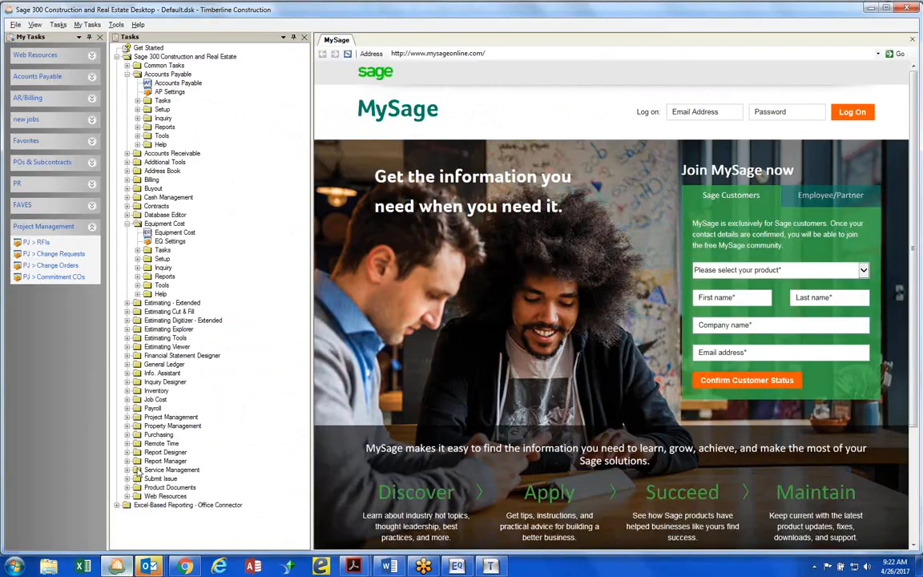
pyautogui.click(151, 408)
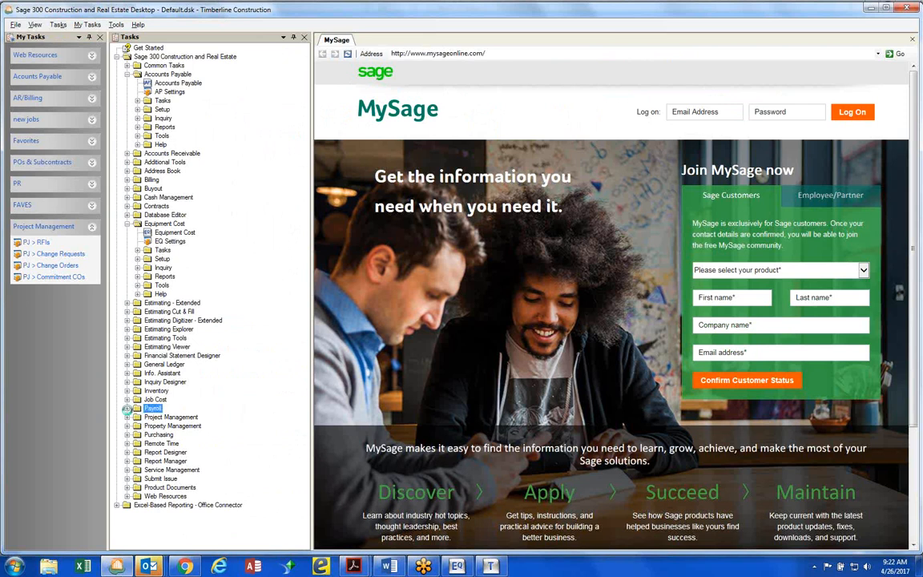
pyautogui.click(126, 408)
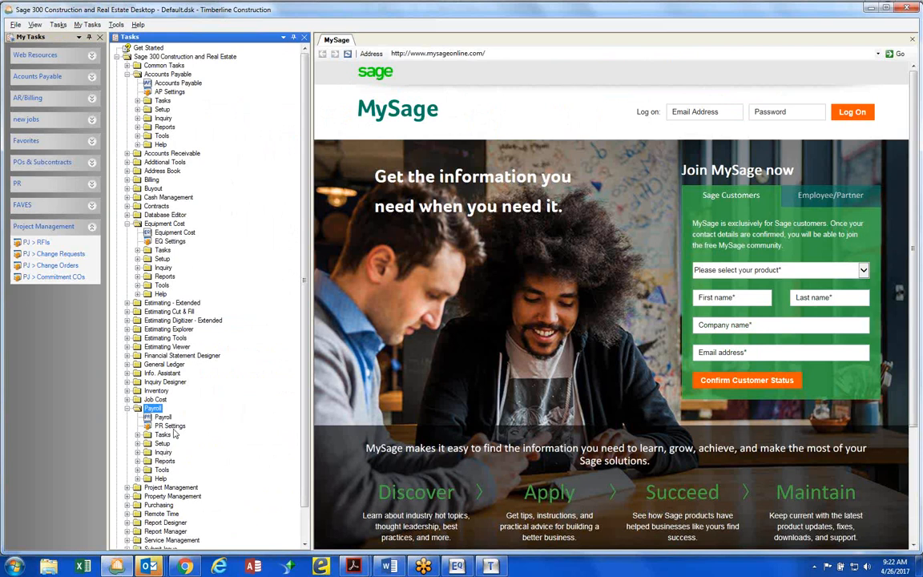
pyautogui.click(138, 469)
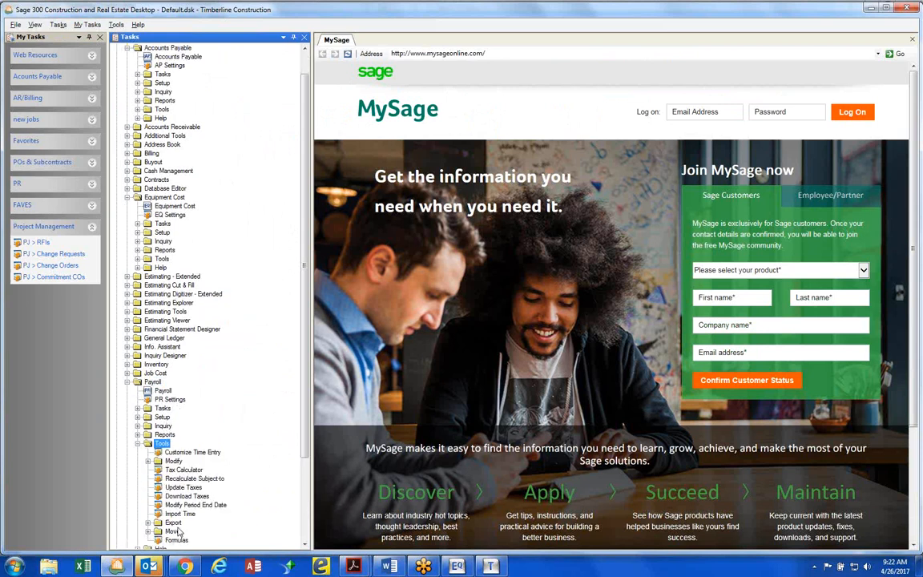
pyautogui.doubleClick(187, 454)
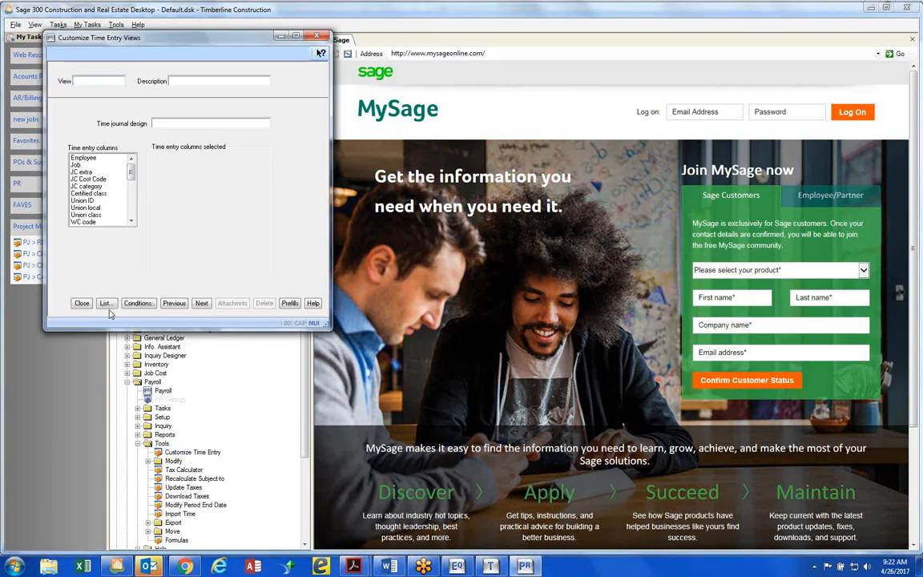
# Open the EQUIPMENT time entry view, examine its selected and available columns down to EQ cost code, and leave without saving
pyautogui.click(105, 303)
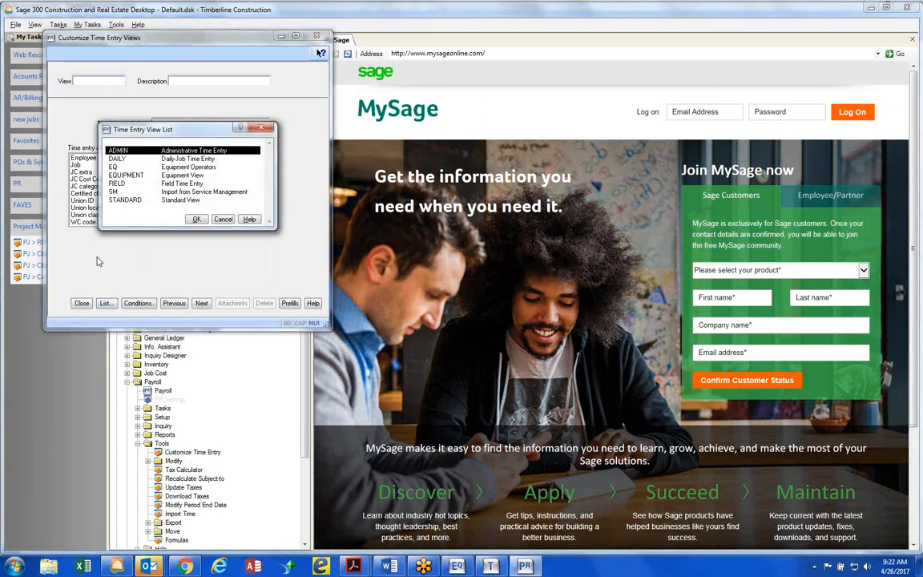
pyautogui.doubleClick(170, 175)
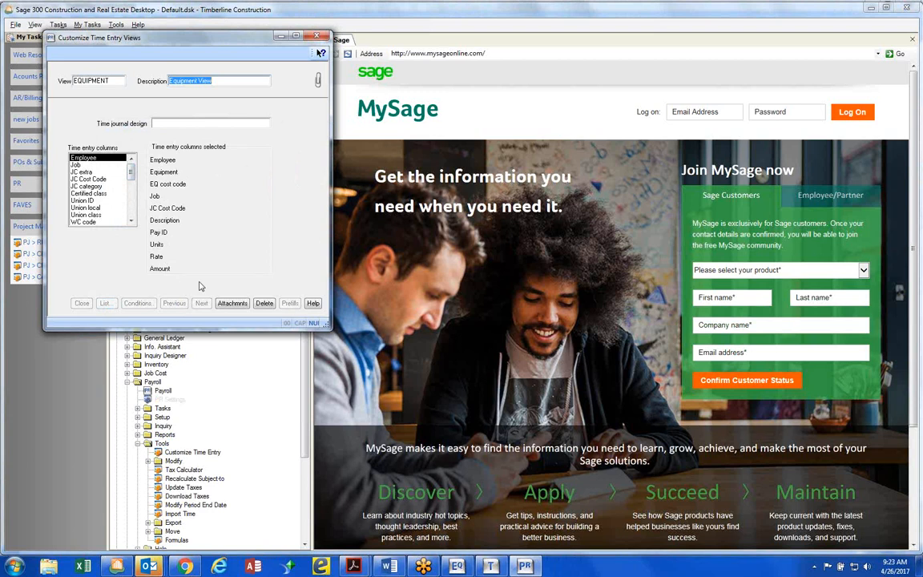
pyautogui.click(131, 223)
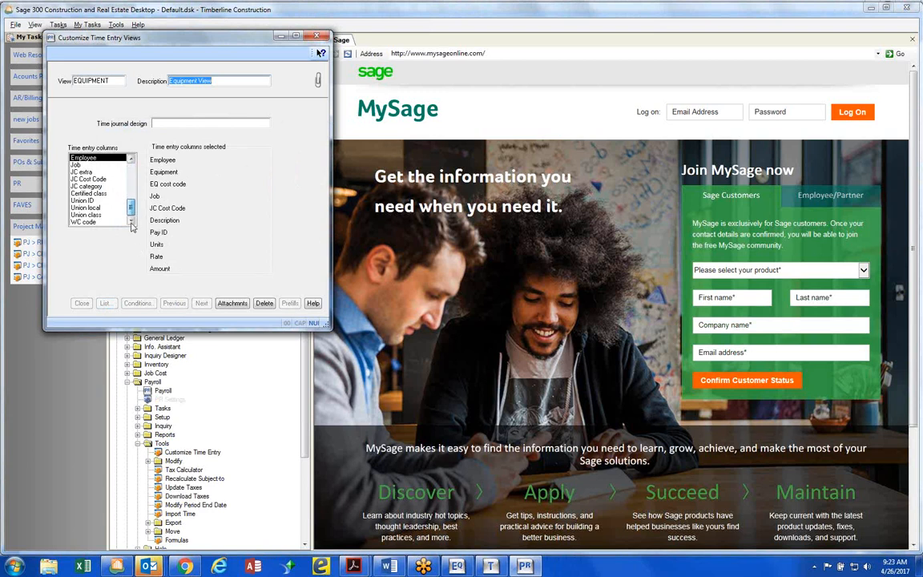
pyautogui.moveTo(131, 223); pyautogui.dragTo(131, 222)
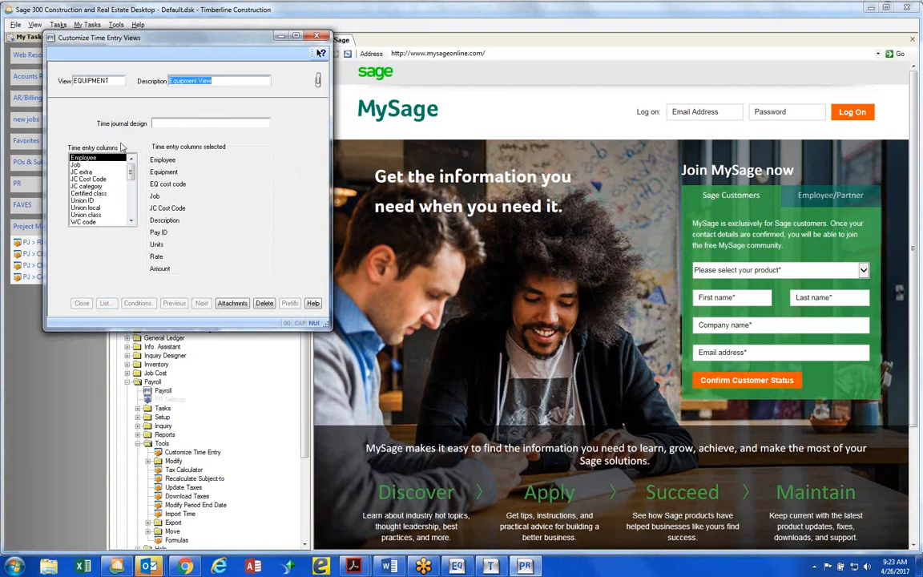
pyautogui.press('Tab')
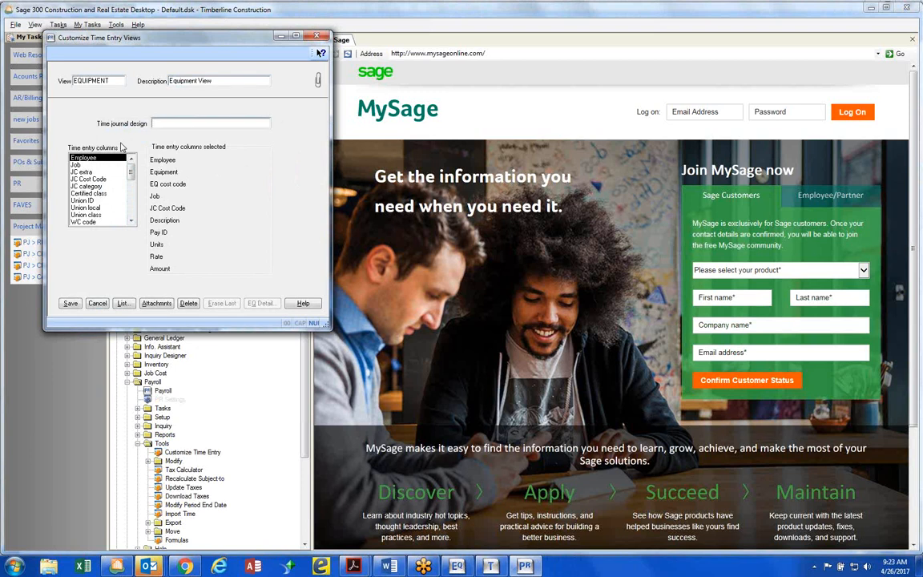
pyautogui.click(133, 223)
pyautogui.click(132, 222)
pyautogui.click(133, 222)
pyautogui.click(132, 222)
pyautogui.click(133, 222)
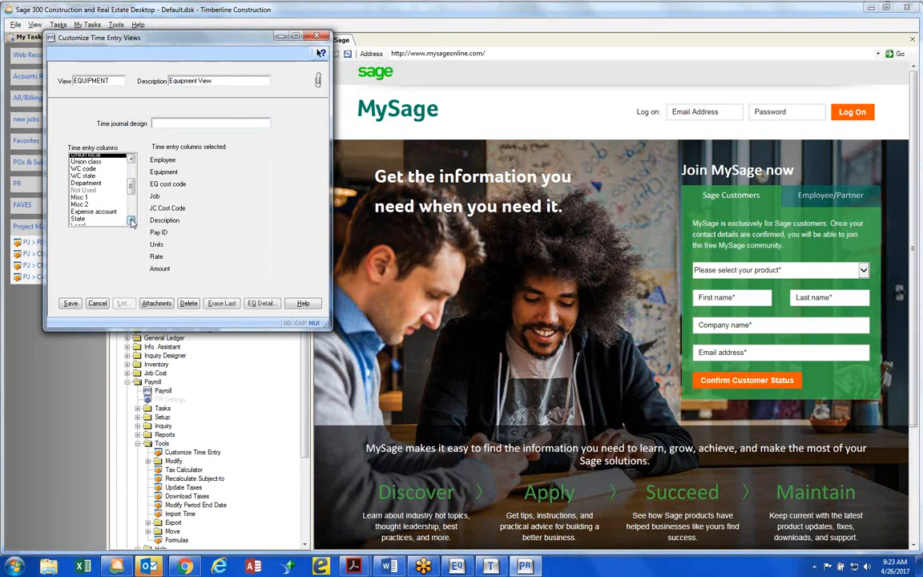
pyautogui.click(132, 221)
pyautogui.click(132, 221)
pyautogui.click(132, 222)
pyautogui.scroll(-3, 131, 222)
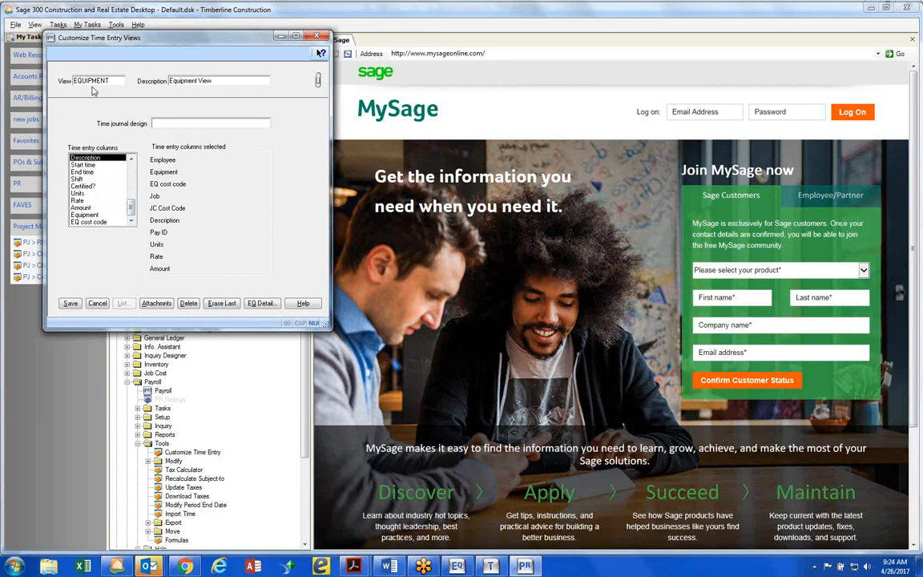
pyautogui.click(97, 303)
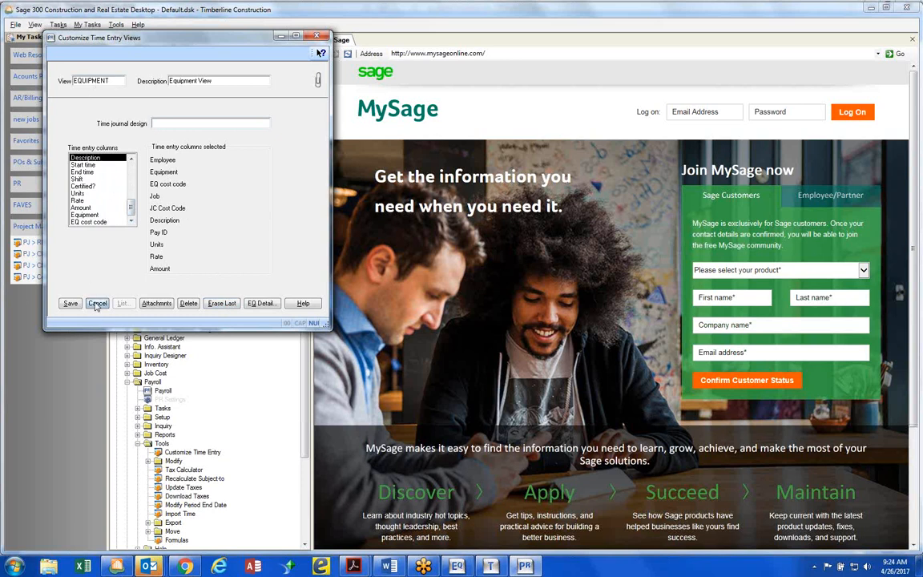
pyautogui.click(441, 308)
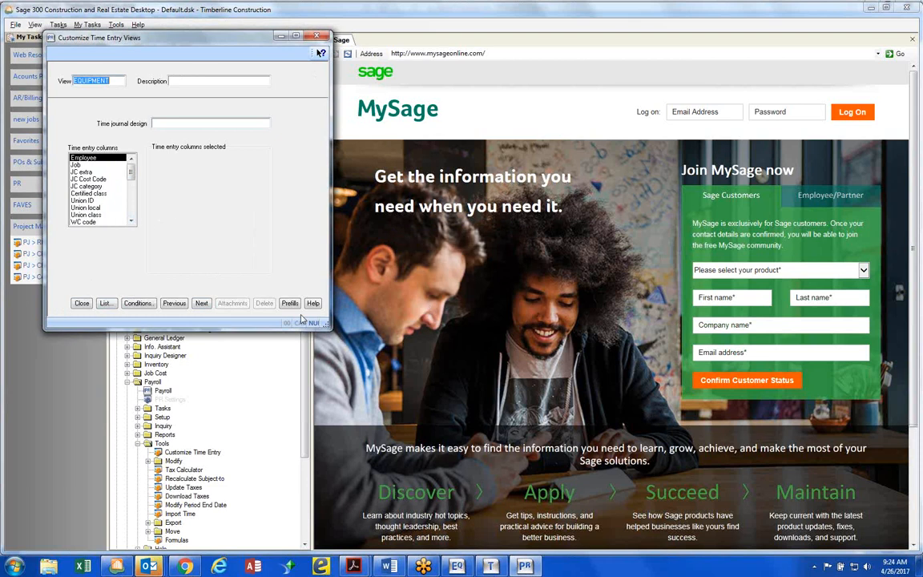
# Load the STANDARD time entry view, check the available equipment columns, and remove Description and Amount from its selected columns
pyautogui.click(106, 303)
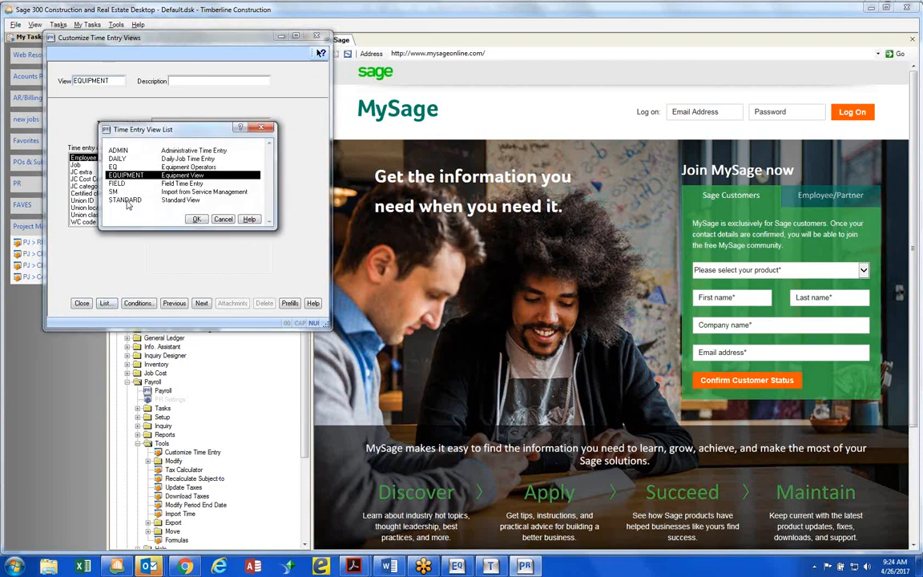
pyautogui.doubleClick(126, 201)
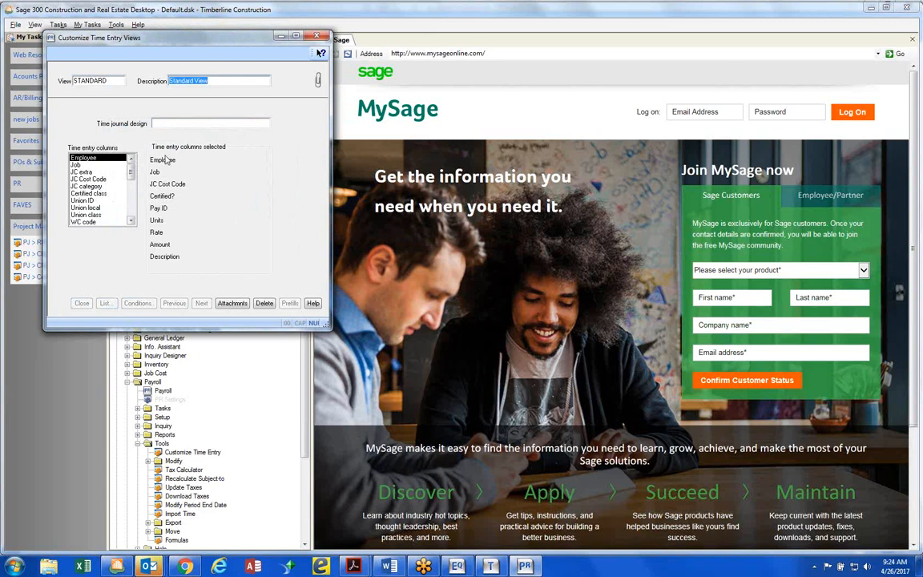
pyautogui.press('Tab')
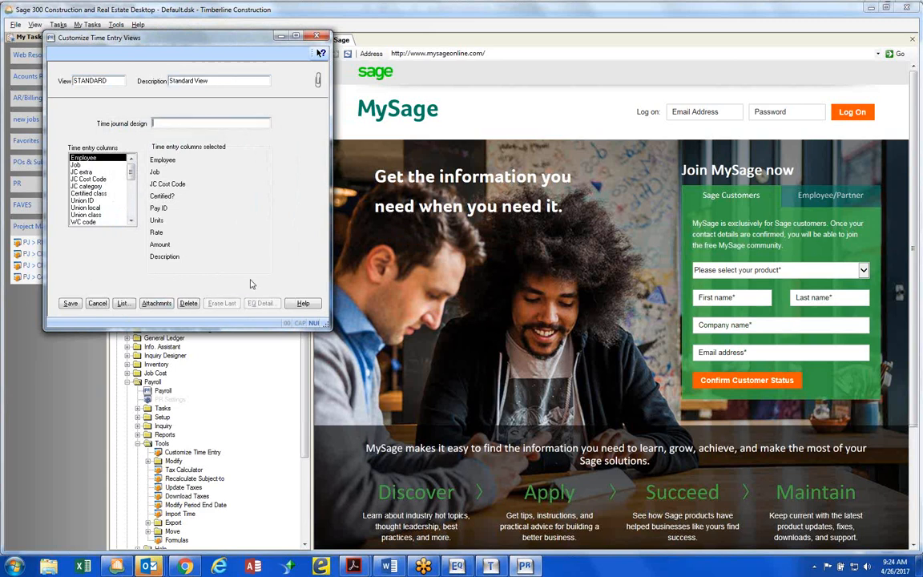
pyautogui.moveTo(133, 174); pyautogui.dragTo(134, 225)
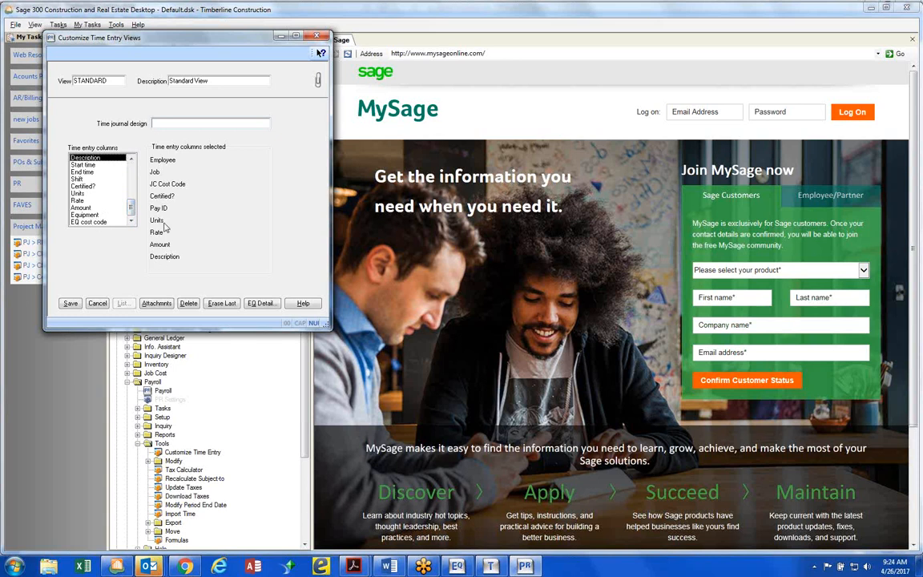
pyautogui.click(220, 304)
pyautogui.click(220, 304)
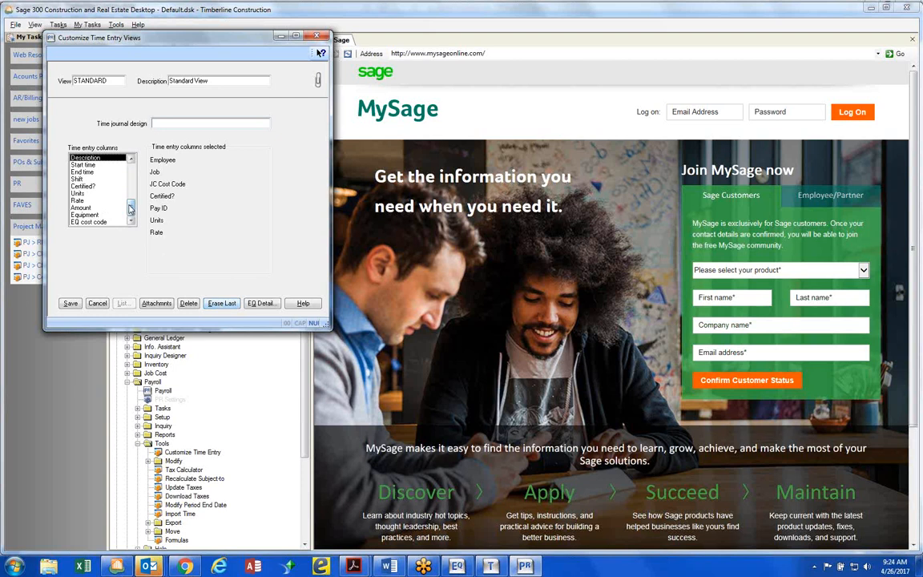
# Add Amount and Description back to the STANDARD view's selected columns, save the view and close the customization window
pyautogui.click(97, 187)
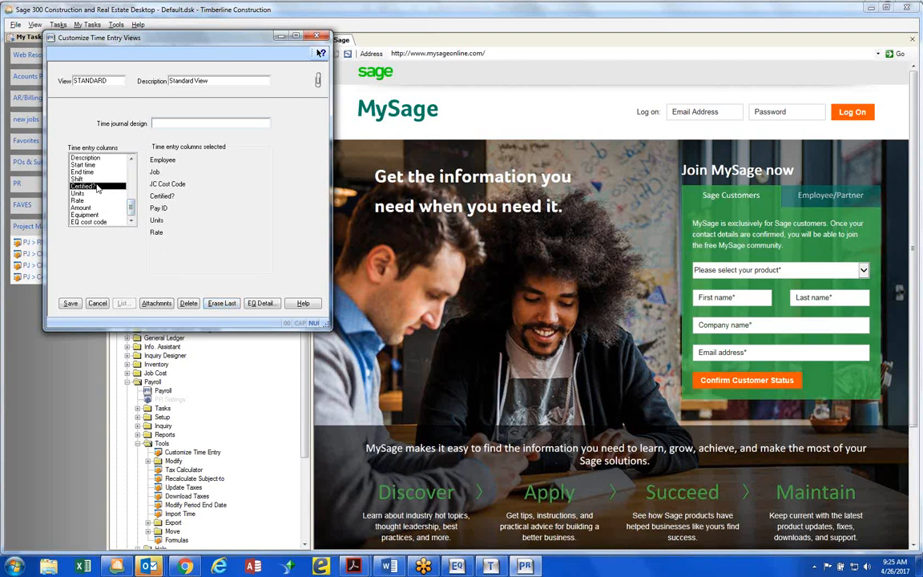
pyautogui.scroll(-1, 97, 189)
pyautogui.press('Return')
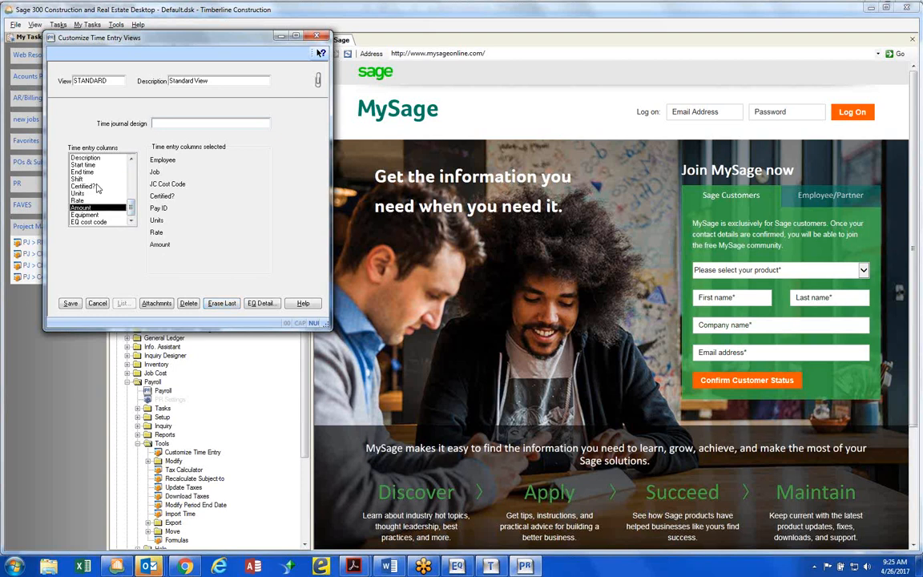
pyautogui.scroll(3, 98, 189)
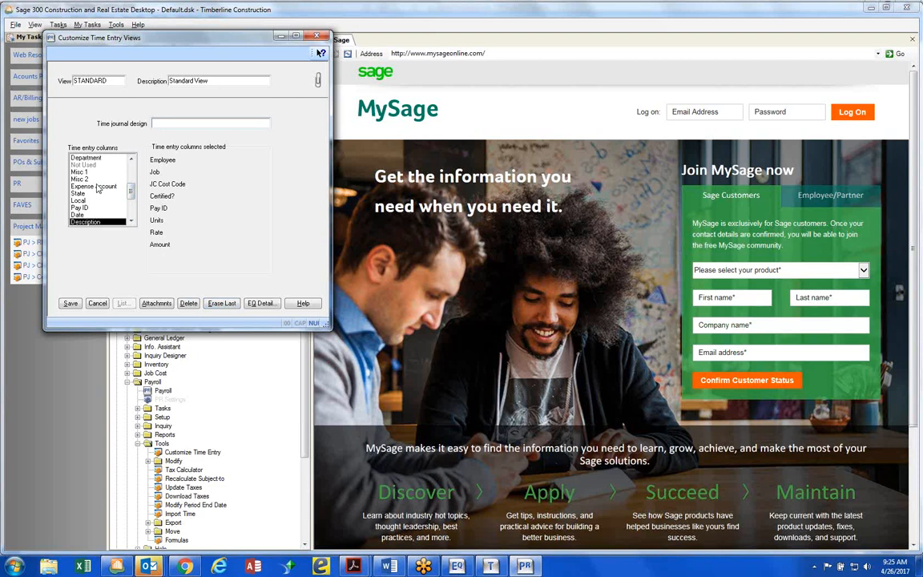
pyautogui.press('Return')
pyautogui.click(72, 304)
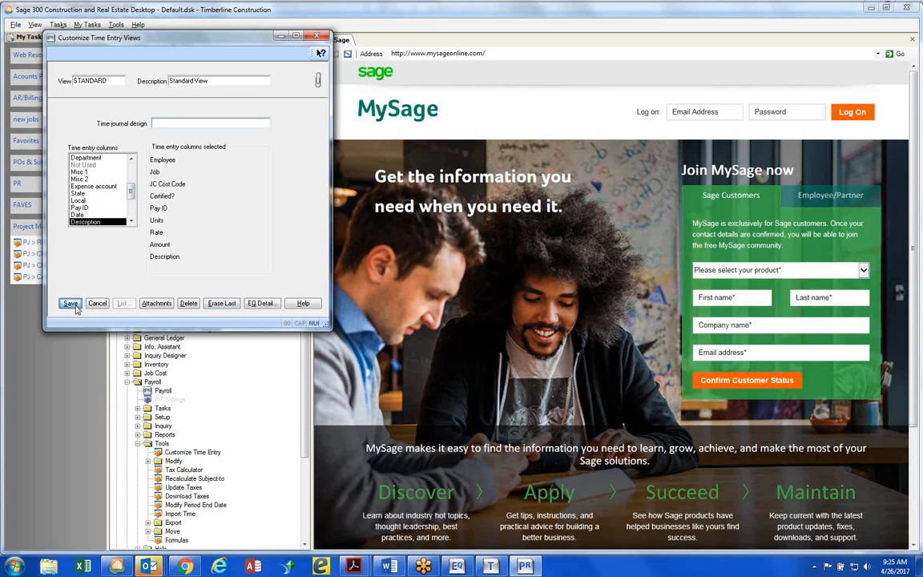
pyautogui.click(77, 309)
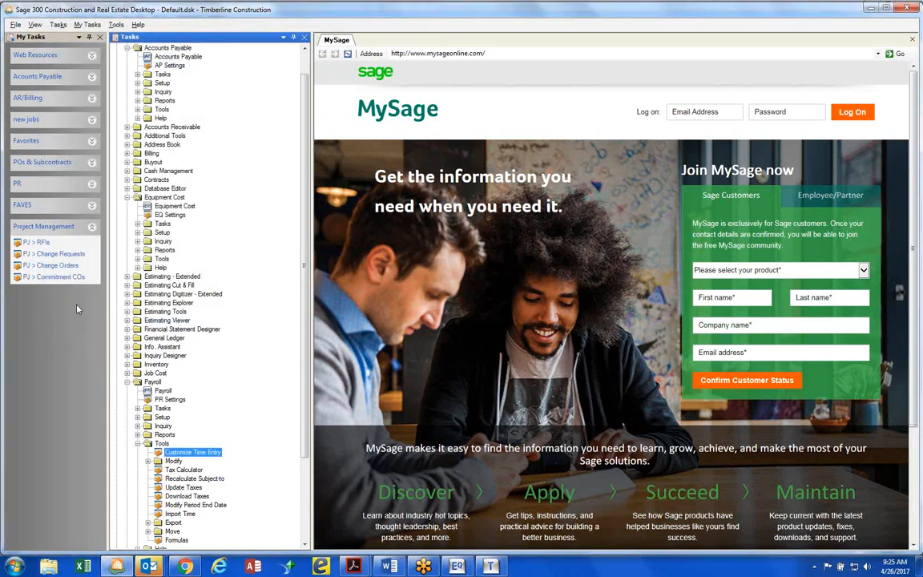
# Open Payroll's Employee Setup, load the seventh employee in the list and show the Entry Info fields
pyautogui.click(160, 417)
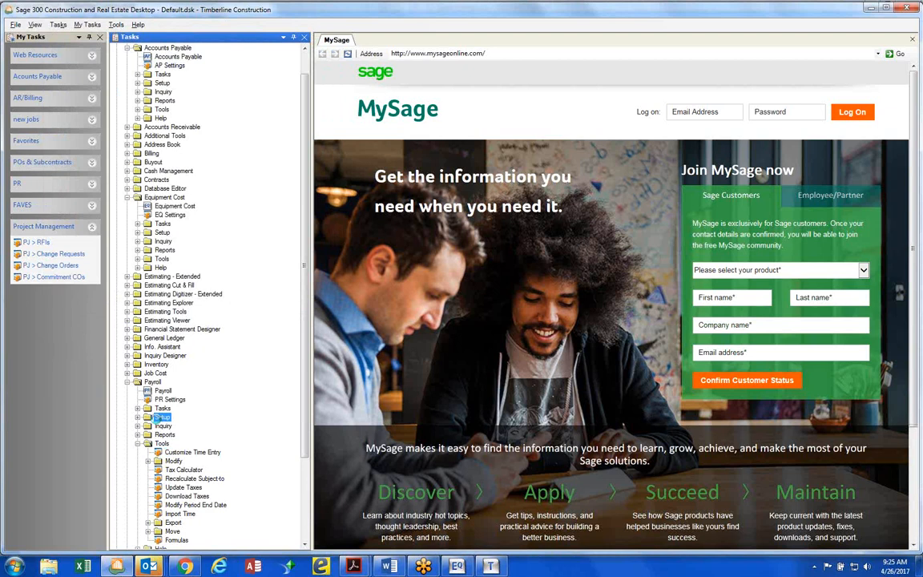
pyautogui.doubleClick(160, 416)
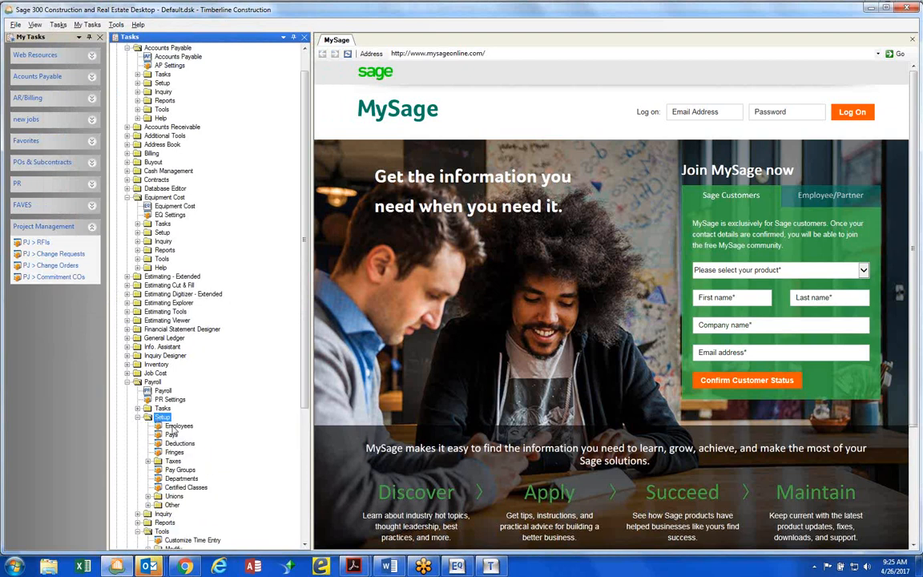
pyautogui.doubleClick(173, 427)
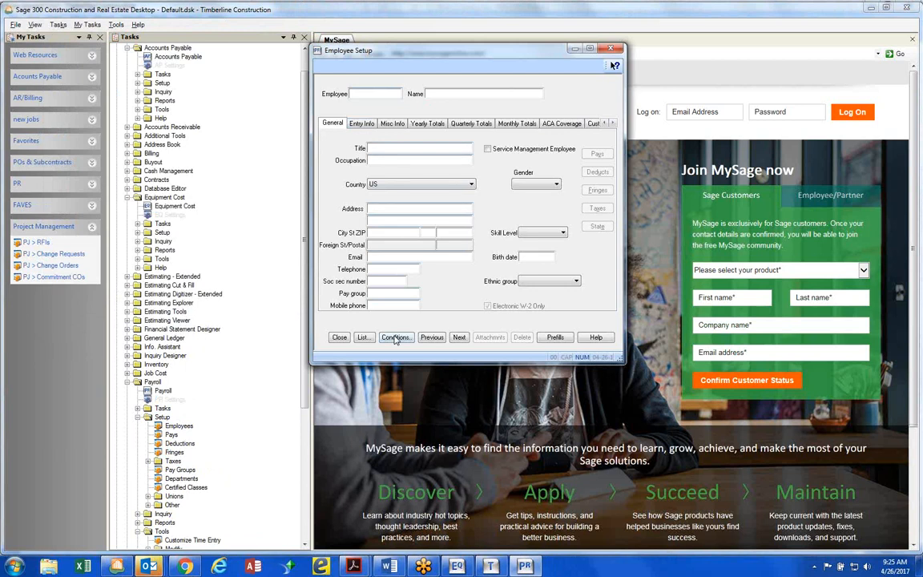
pyautogui.click(368, 341)
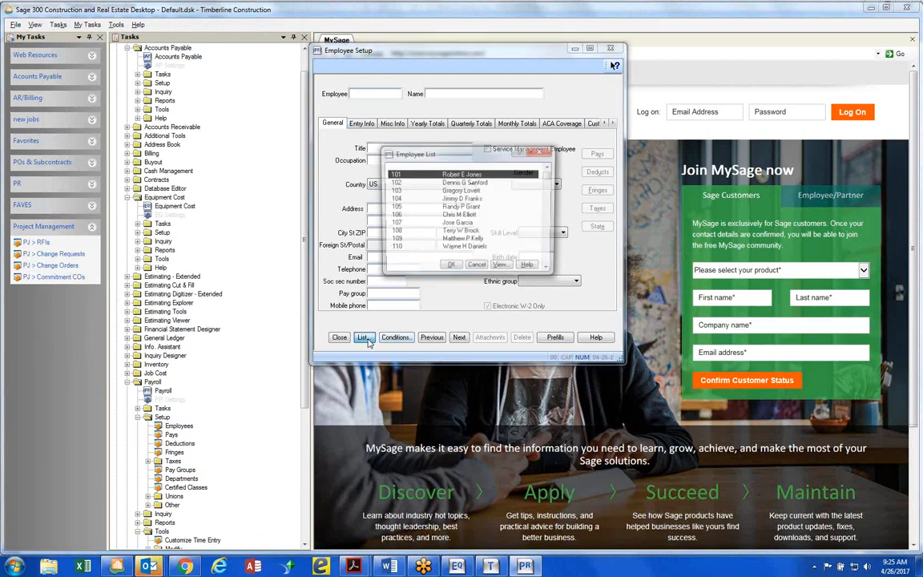
pyautogui.click(462, 223)
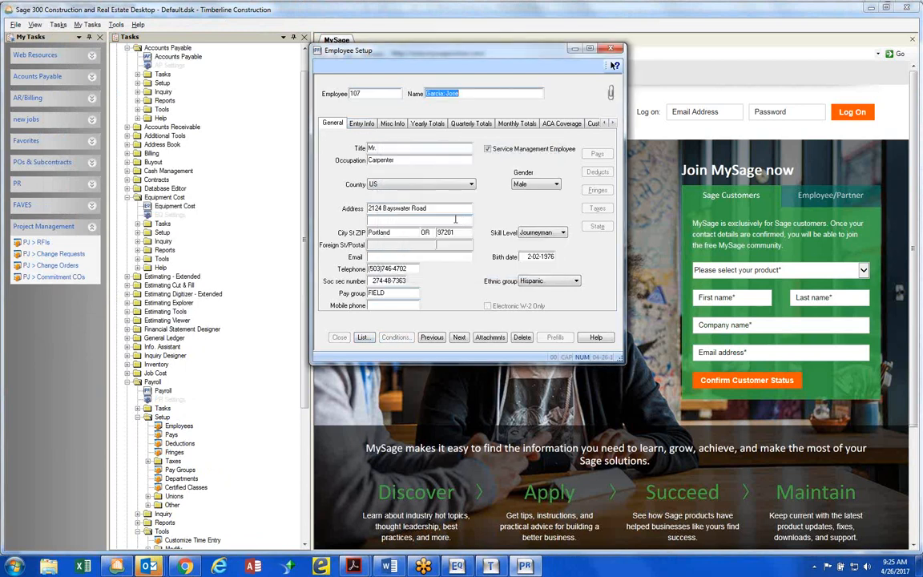
pyautogui.click(362, 123)
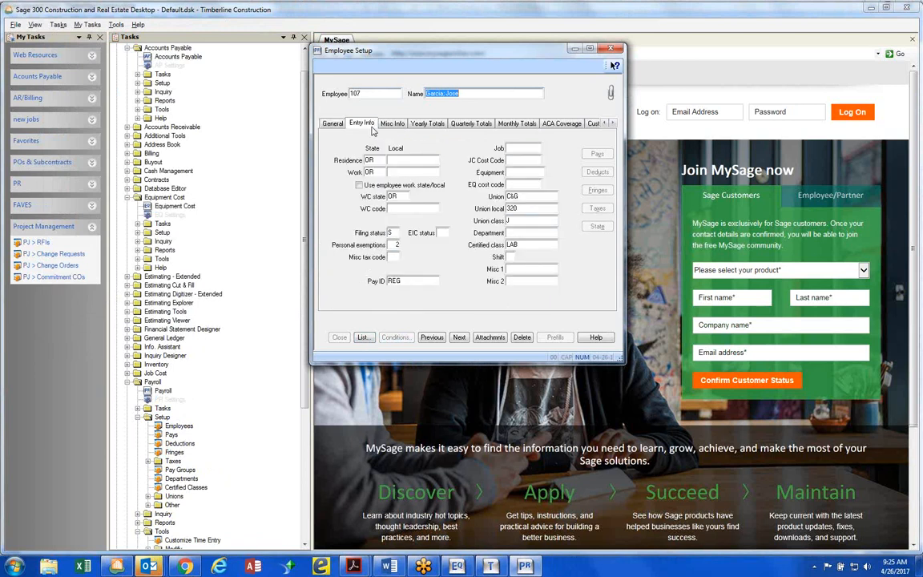
# Set the employee's default Equipment to TR-1004, the Truck 2016 Ford F-250
pyautogui.click(521, 161)
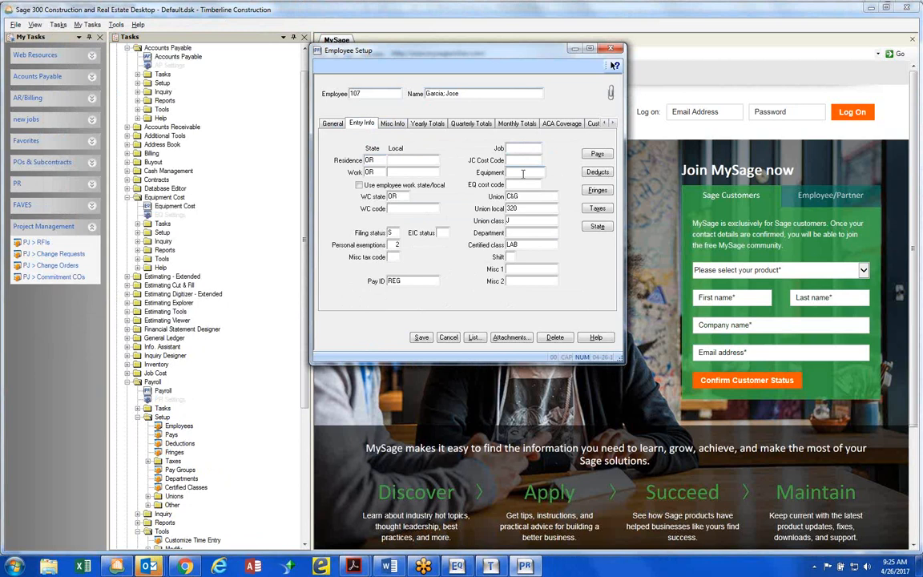
pyautogui.click(475, 339)
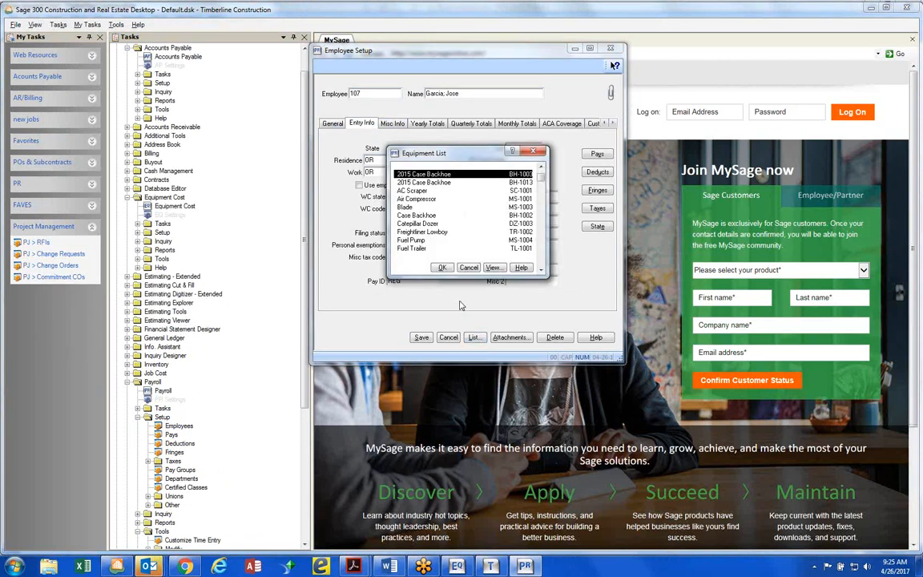
pyautogui.press('f')
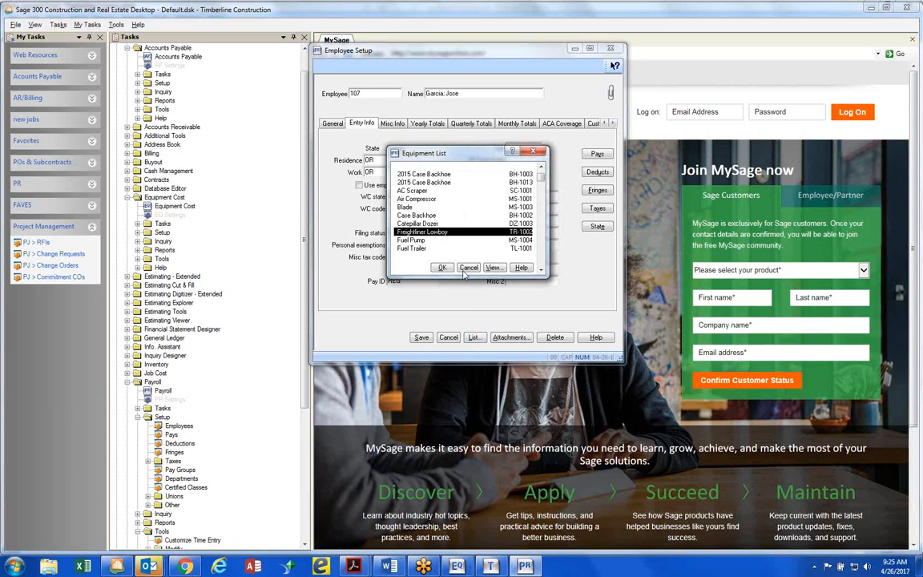
pyautogui.press('Down')
pyautogui.press('Down')
pyautogui.press('Down')
pyautogui.press('Down')
pyautogui.press('Down')
pyautogui.press('Down')
pyautogui.press('Down')
pyautogui.press('Down')
pyautogui.press('Down')
pyautogui.press('Down')
pyautogui.press('Down')
pyautogui.press('Down')
pyautogui.press('Down')
pyautogui.press('Down')
pyautogui.press('Down')
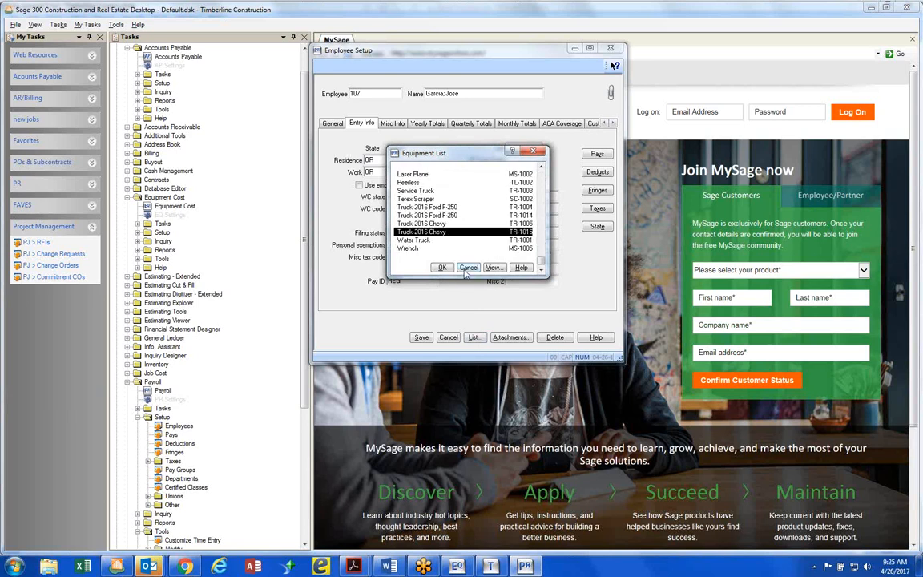
pyautogui.press('Up')
pyautogui.press('Up')
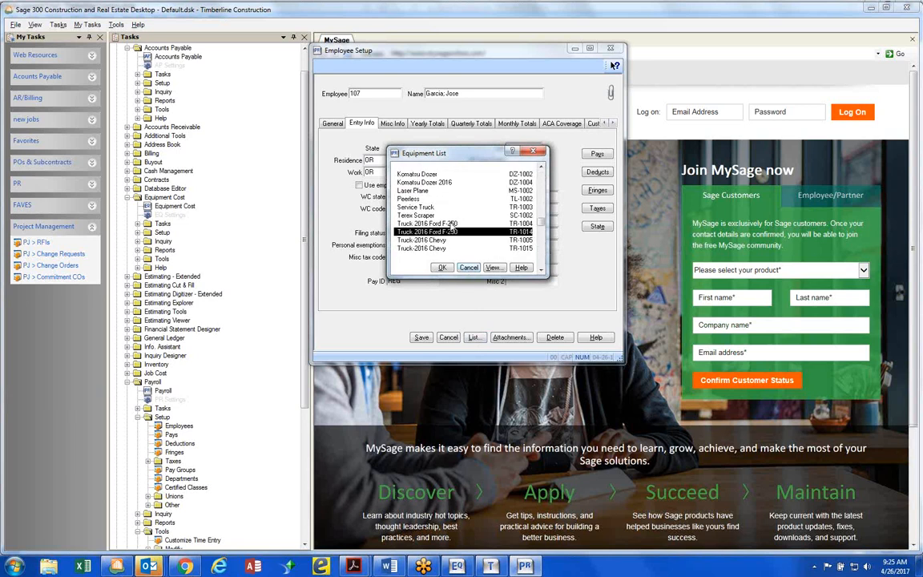
pyautogui.click(453, 225)
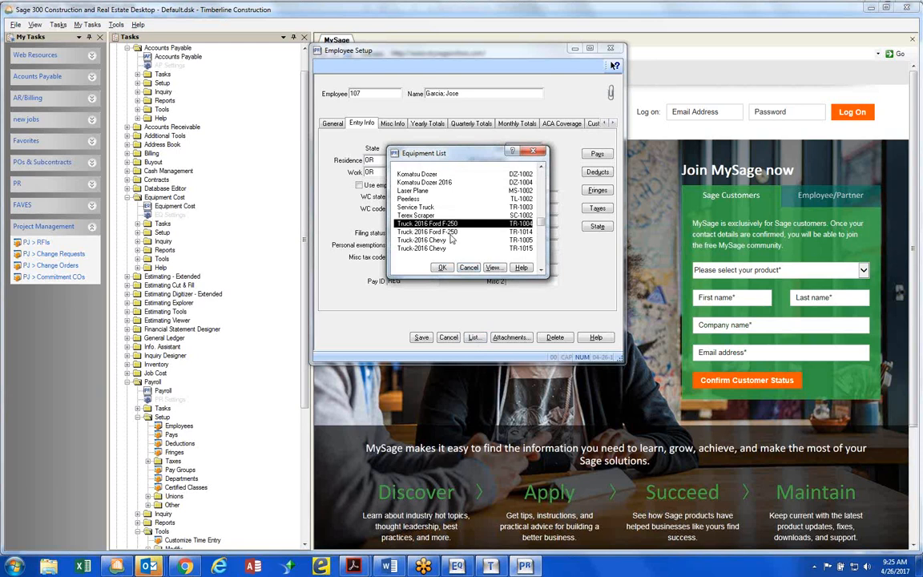
pyautogui.doubleClick(450, 224)
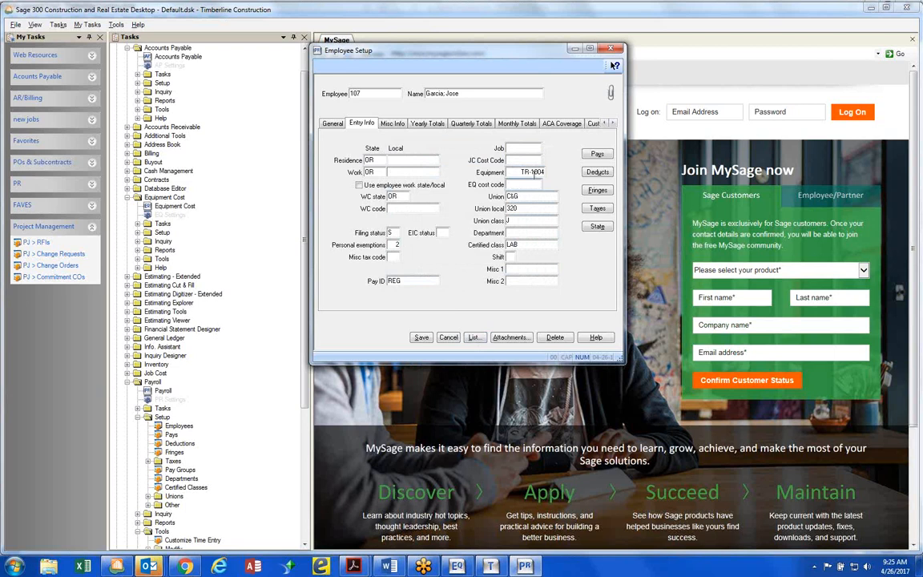
# Set the employee's EQ cost code to 10-010, Engine Block w/Heads, from the standard cost code list
pyautogui.moveTo(519, 171); pyautogui.dragTo(549, 176)
pyautogui.click(529, 184)
pyautogui.click(473, 337)
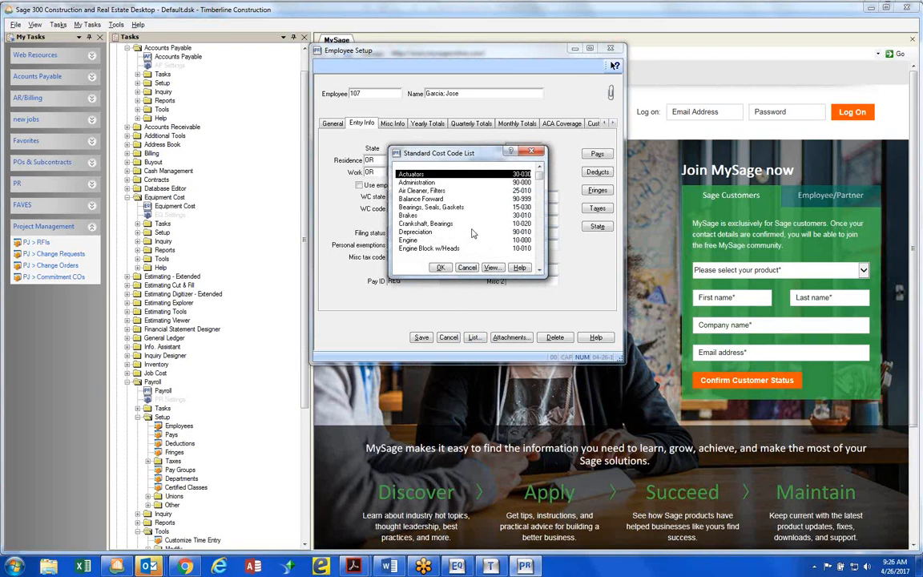
pyautogui.scroll(-2, 472, 233)
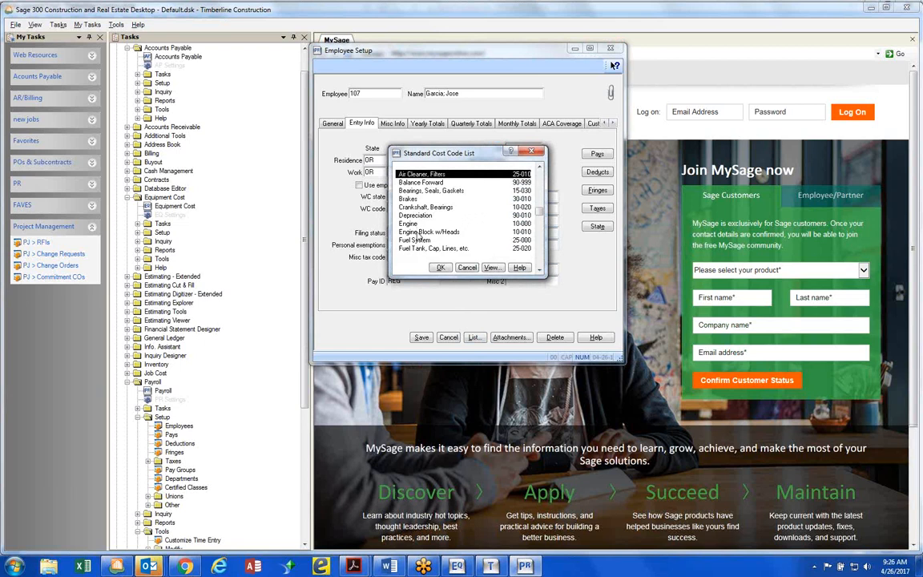
pyautogui.doubleClick(416, 232)
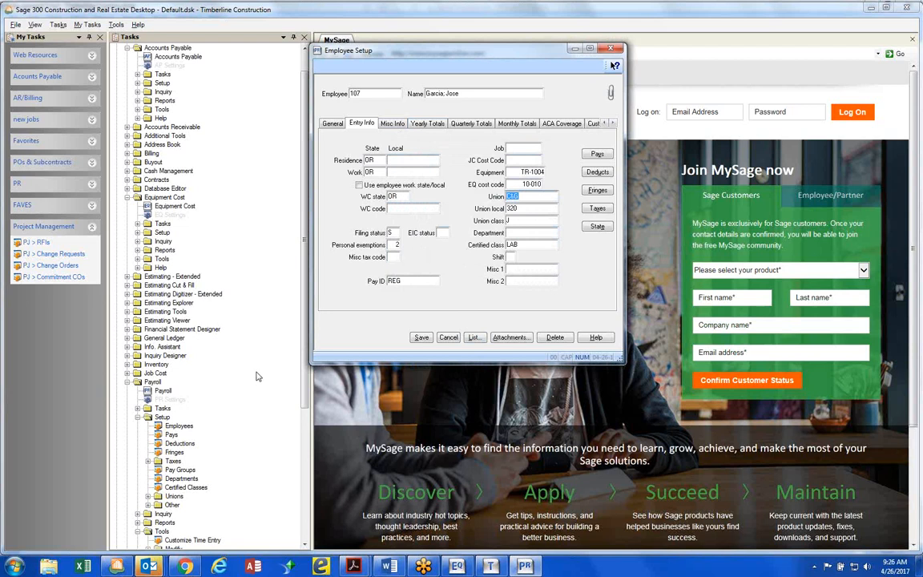
# Clear the employee's Equipment entry and save the employee record
pyautogui.click(524, 172)
pyautogui.press('Delete')
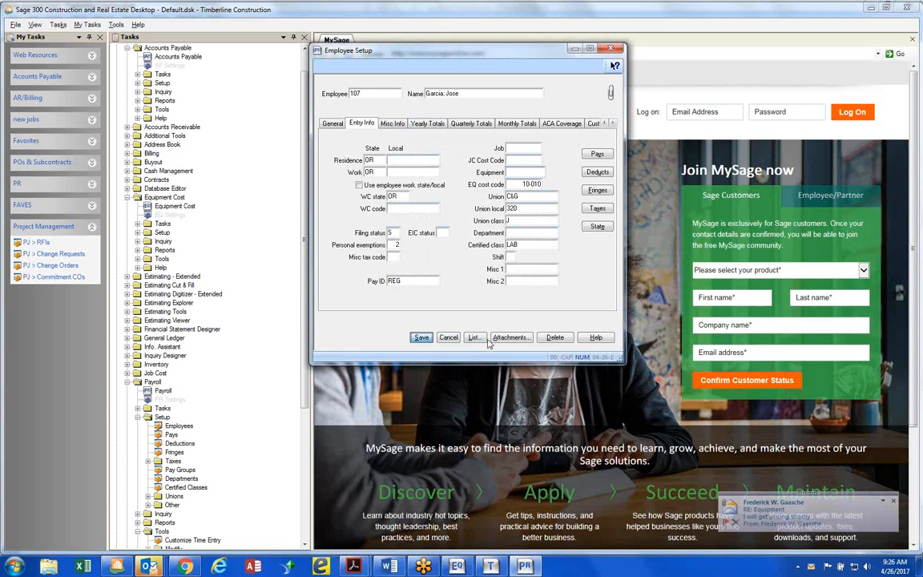
pyautogui.click(422, 337)
# Go to the next employee record and set its default Equipment to TR-1004
pyautogui.click(459, 337)
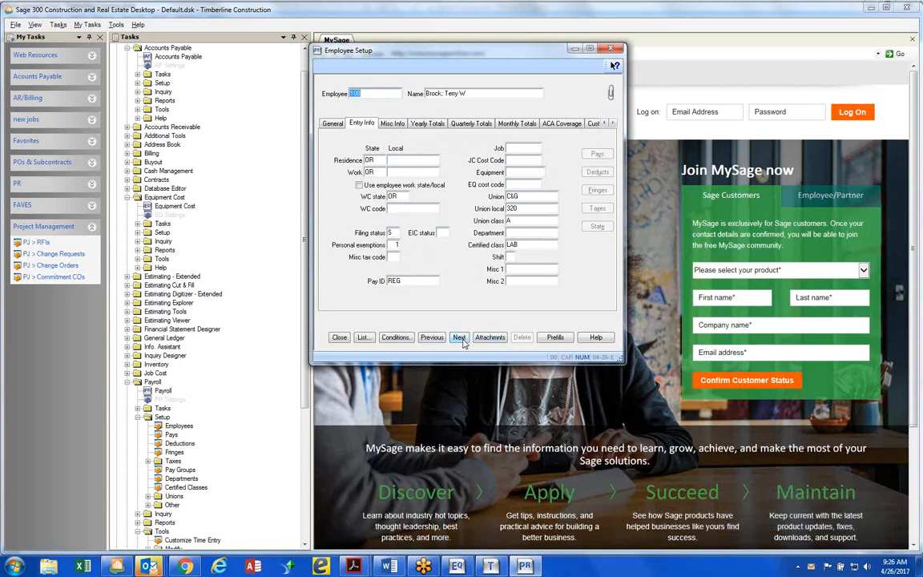
pyautogui.click(524, 173)
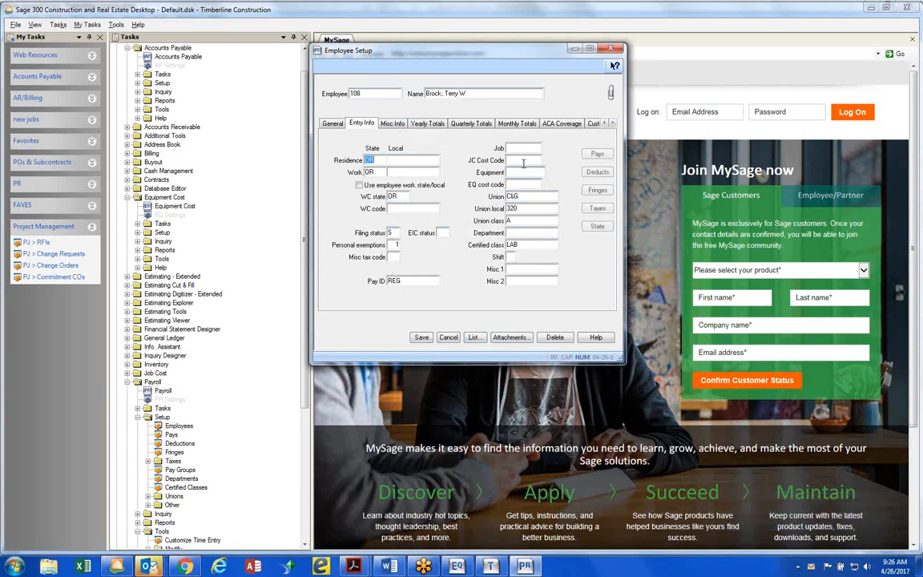
pyautogui.write('TR-1004')
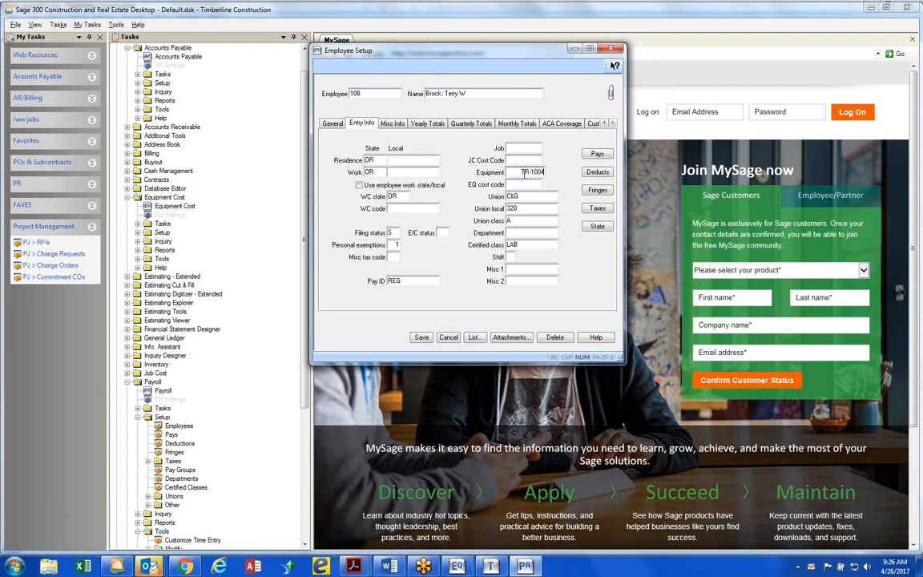
pyautogui.press('Tab')
# Switch Auto bill EQ revenue on and back off in the employee's Misc Info
pyautogui.click(392, 124)
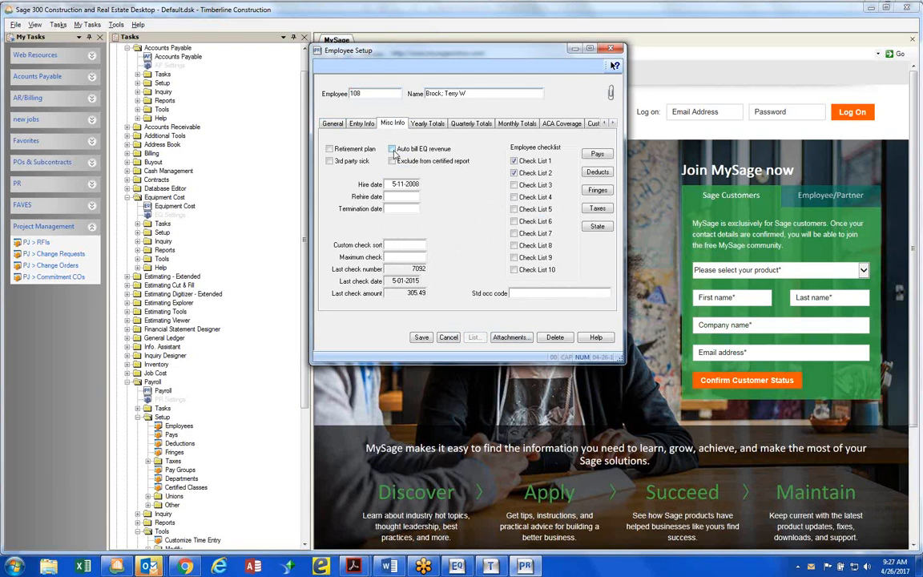
pyautogui.click(392, 150)
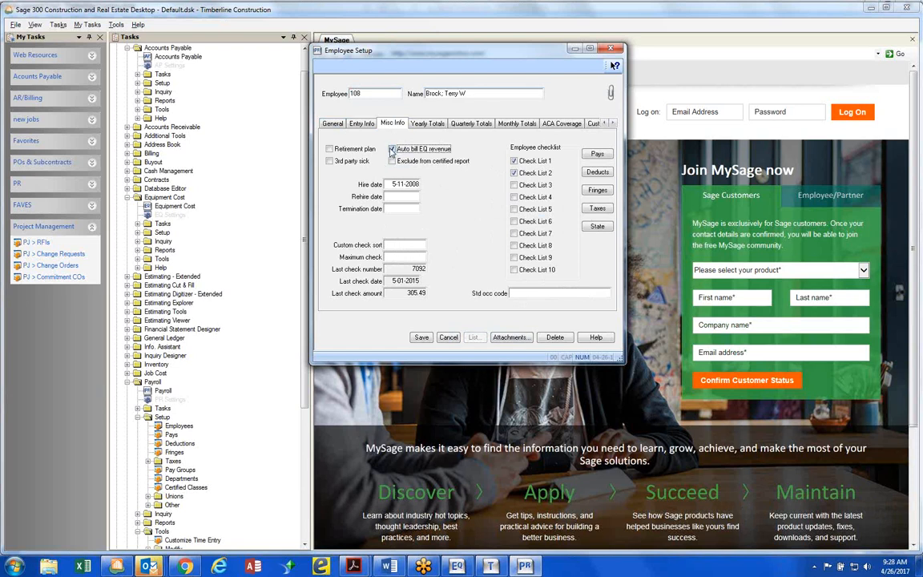
pyautogui.click(391, 149)
# Save the employee record and close Employee Setup
pyautogui.click(421, 337)
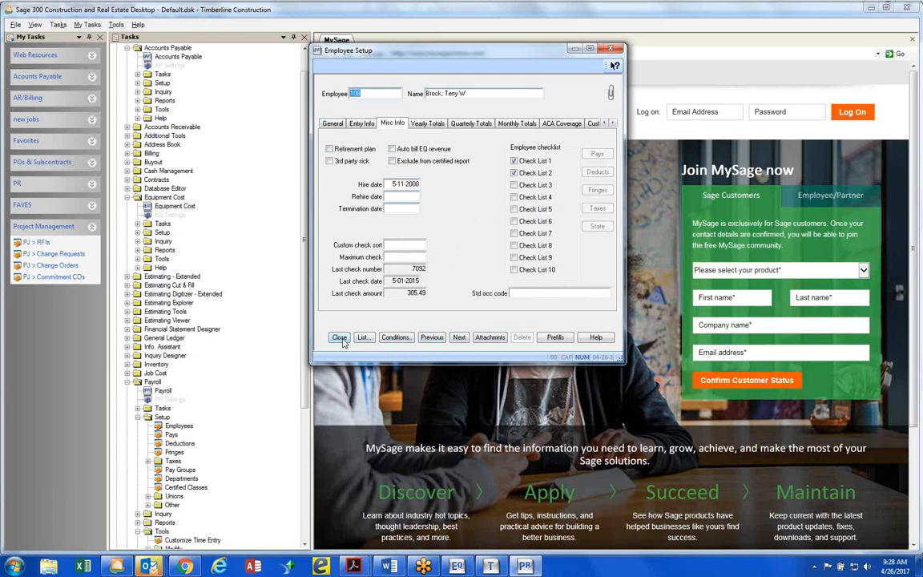
pyautogui.click(340, 337)
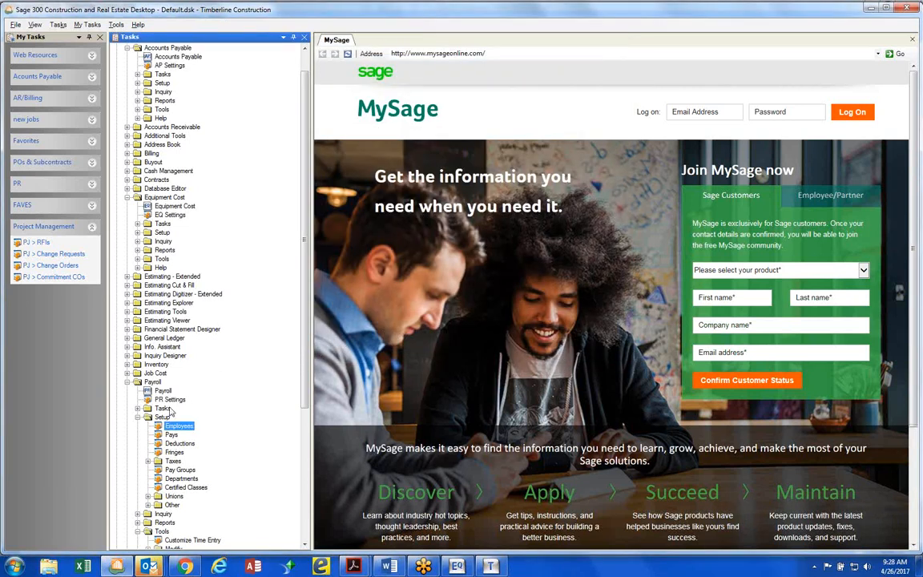
# Start Enter Checks from the Payroll tasks using the EQUIPMENT time entry view
pyautogui.click(139, 408)
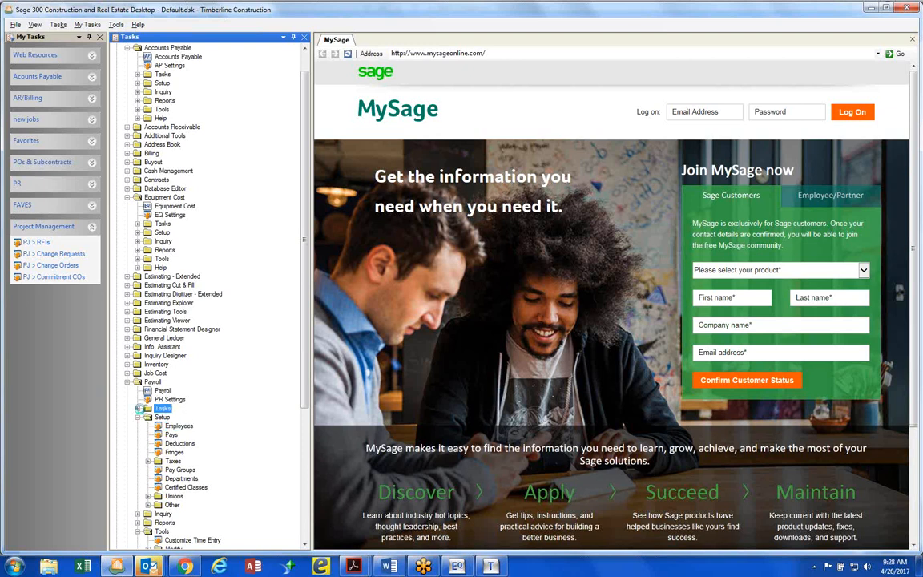
pyautogui.click(138, 408)
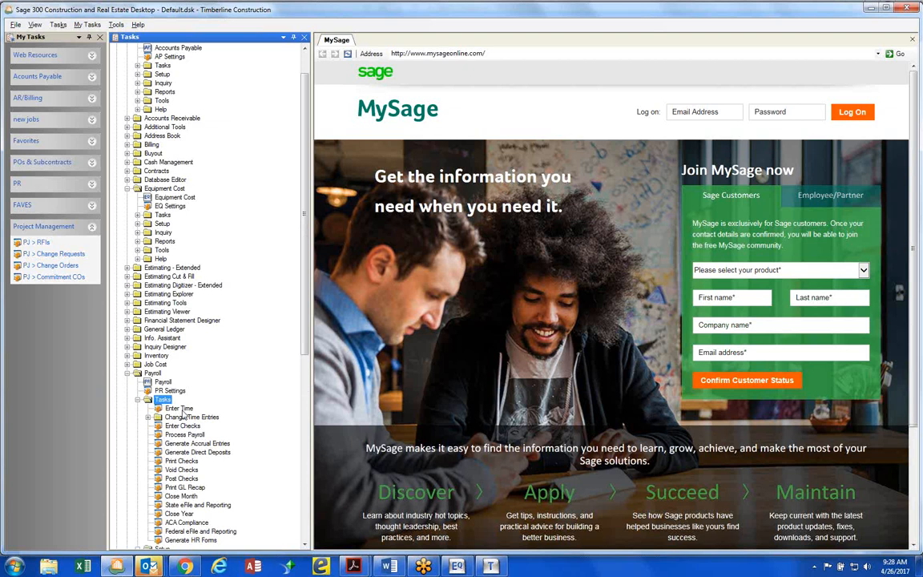
pyautogui.click(179, 409)
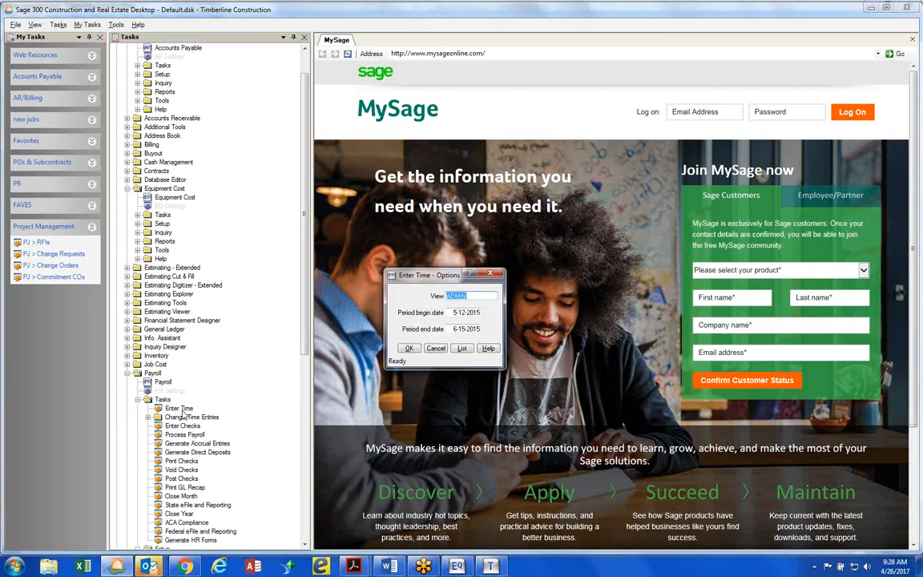
pyautogui.click(437, 349)
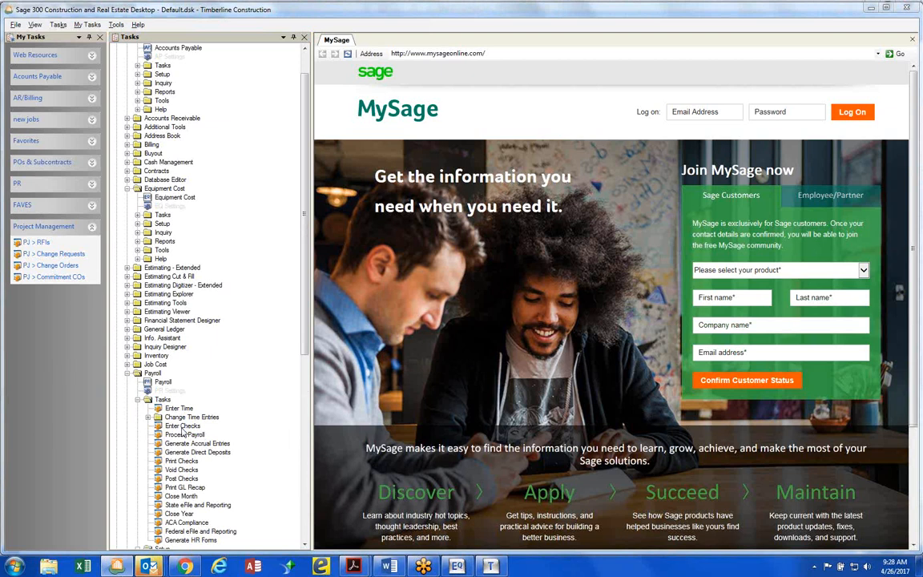
pyautogui.doubleClick(183, 426)
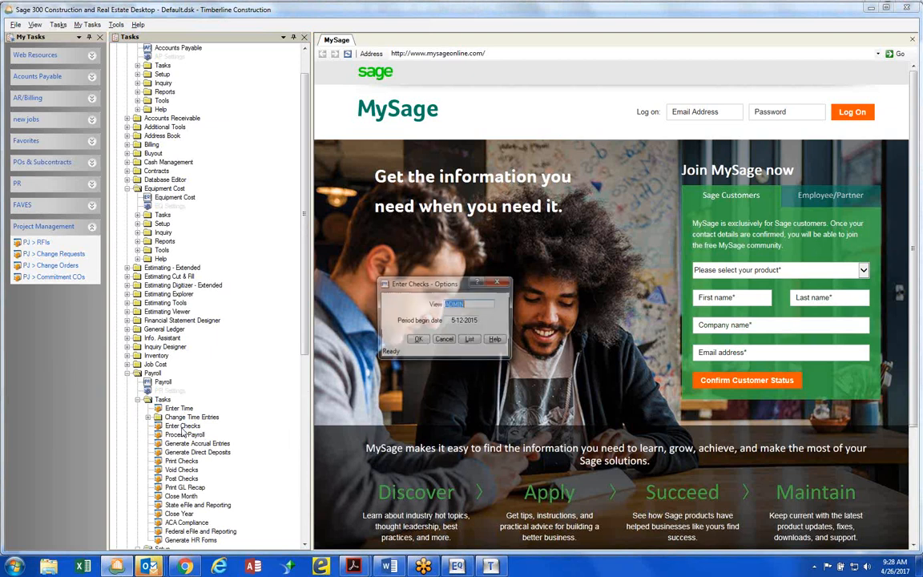
pyautogui.click(470, 340)
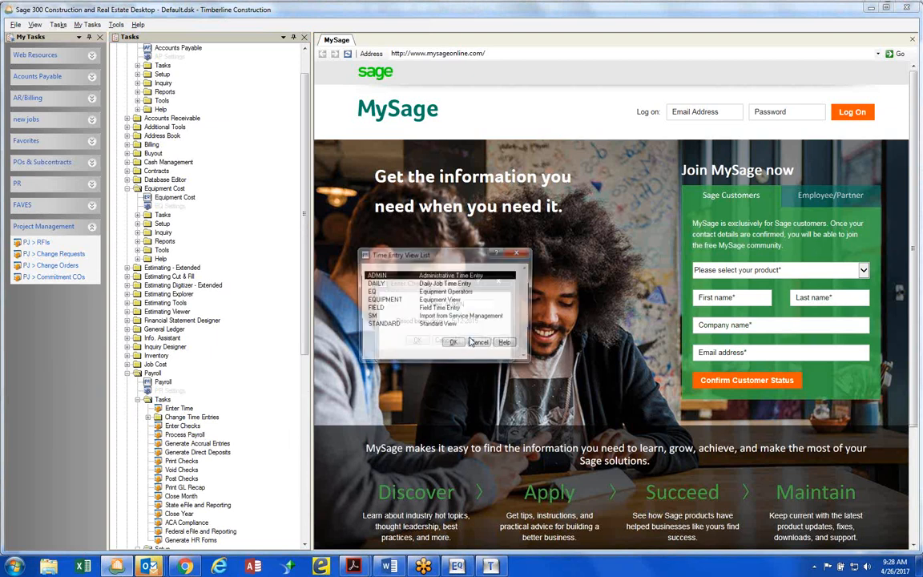
pyautogui.doubleClick(440, 301)
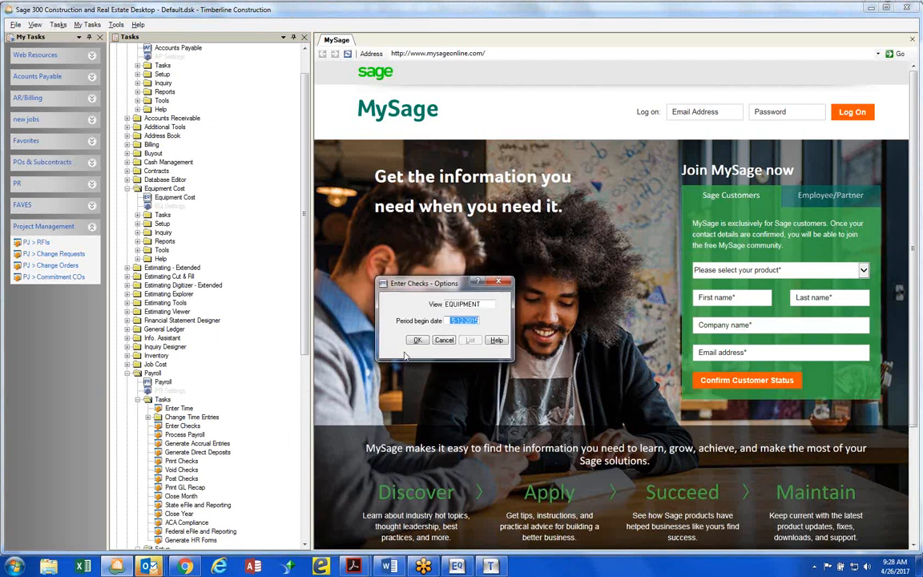
pyautogui.click(410, 343)
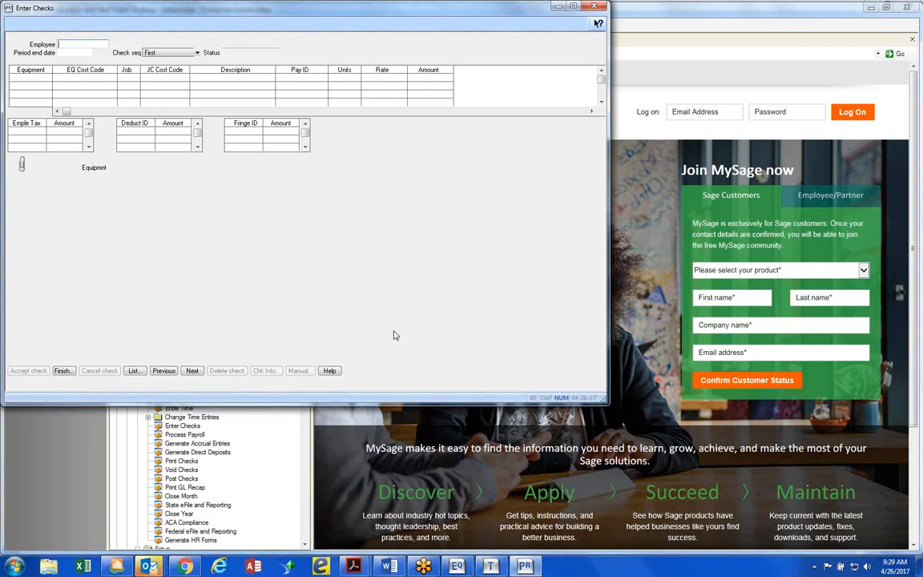
# Start a check for the tenth employee in the employee list with period end date 5-19-2015 and check sequence First
pyautogui.press('F4')
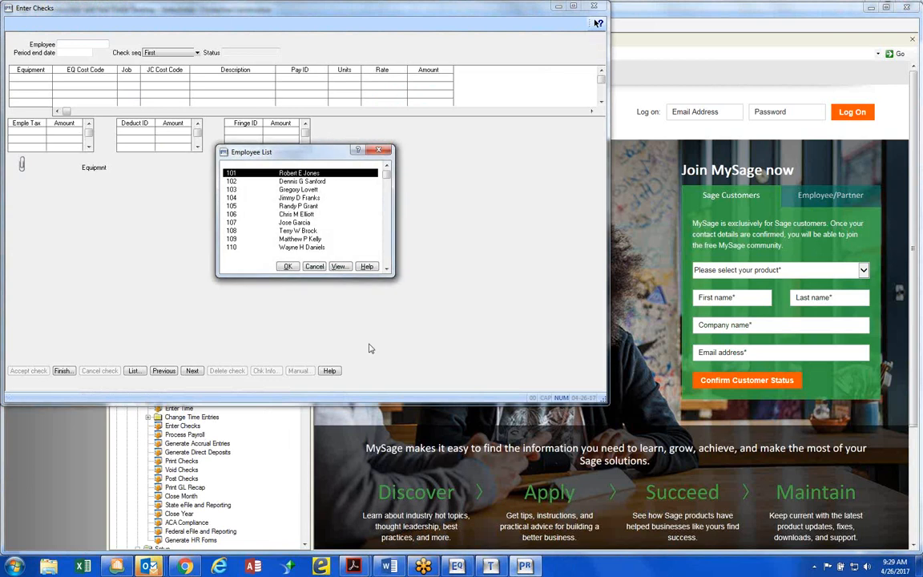
pyautogui.doubleClick(303, 248)
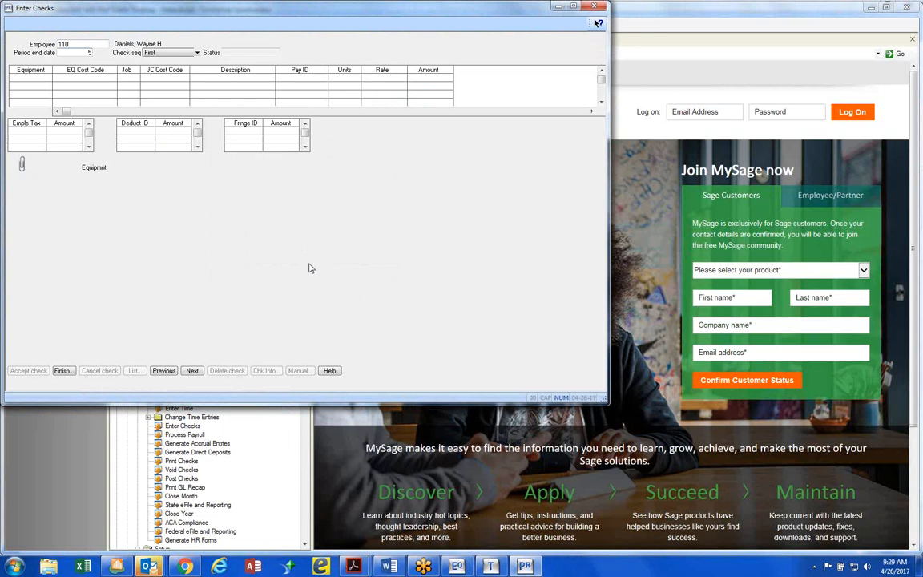
pyautogui.write('5-19-201')
pyautogui.write('5')
pyautogui.press('Tab')
pyautogui.press('Tab')
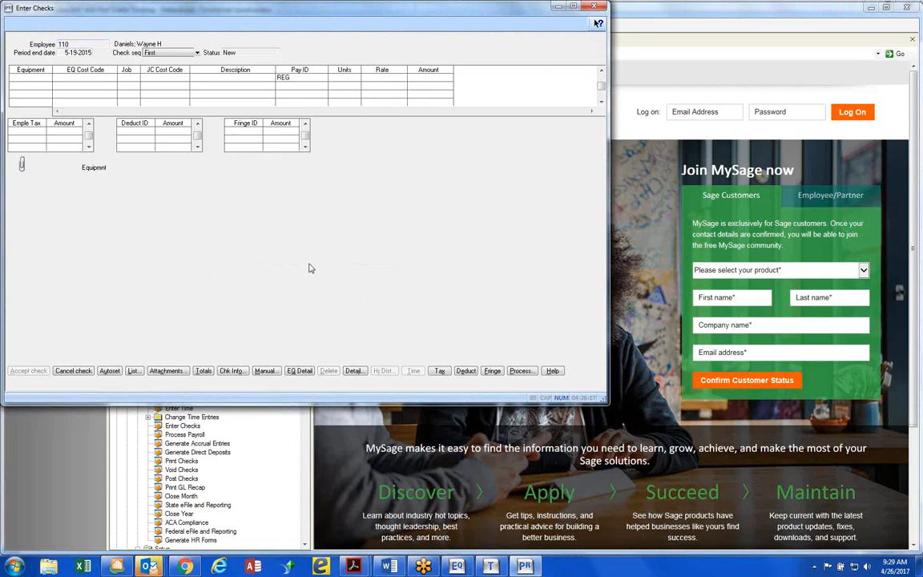
# Set the first check line's equipment to BH-1003, 2015 Case Backhoe, from the equipment list
pyautogui.press('Tab')
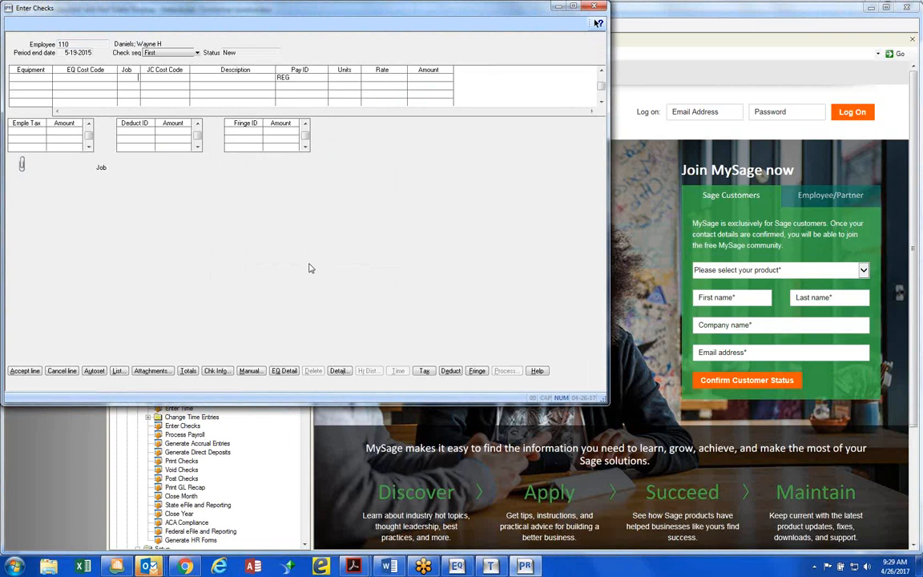
pyautogui.click(47, 83)
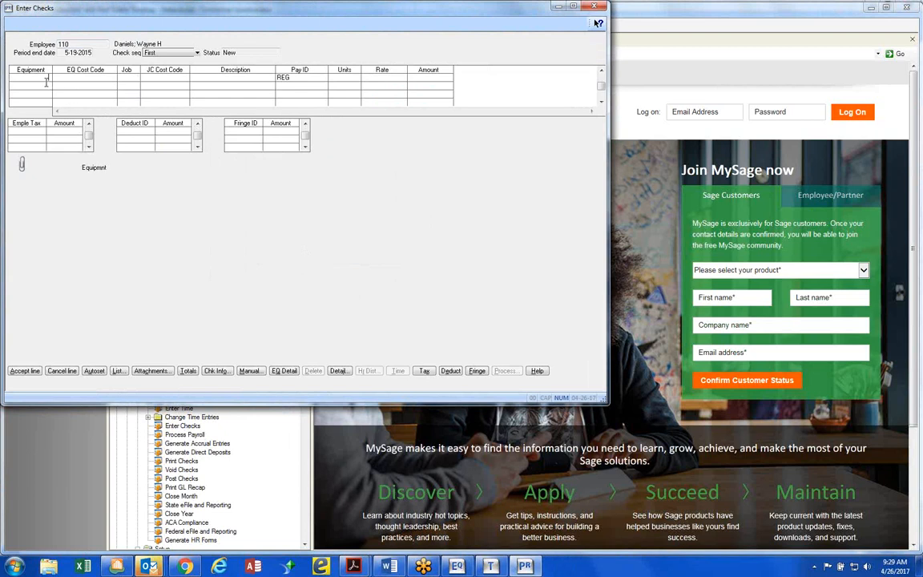
pyautogui.click(118, 370)
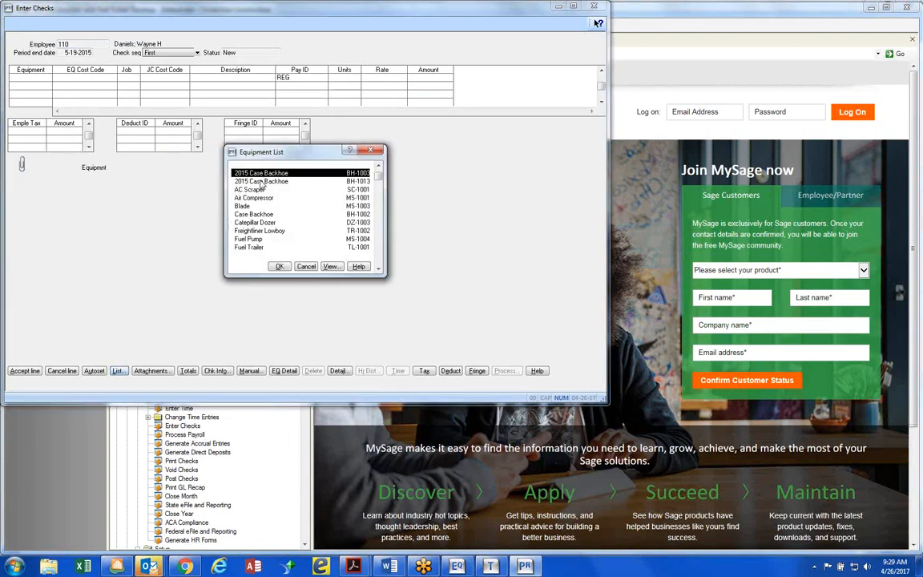
pyautogui.doubleClick(263, 176)
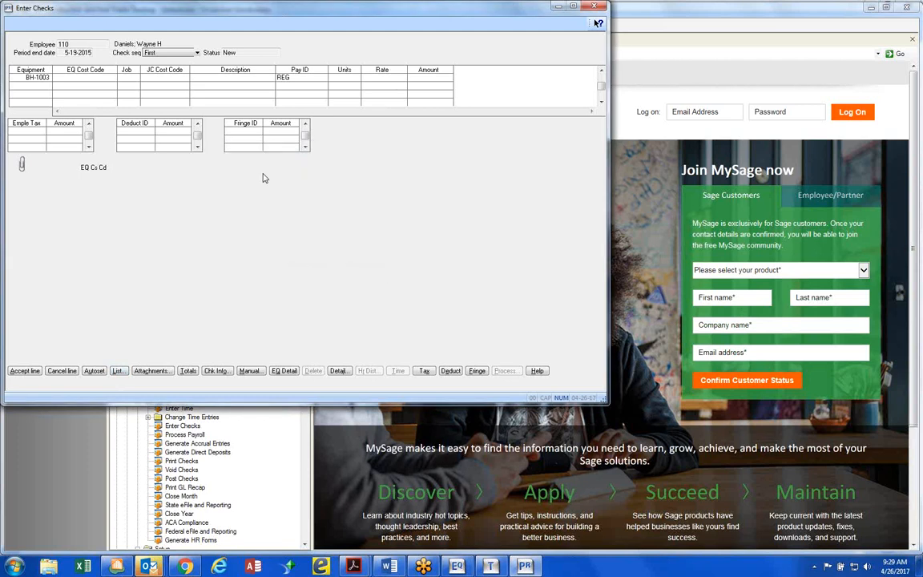
# Leave the line's EQ cost code blank and assign job 03-002 with JC cost code 2-220, Excavate & Backfill
pyautogui.press('Tab')
pyautogui.write('03002')
pyautogui.press('Tab')
pyautogui.press('F5')
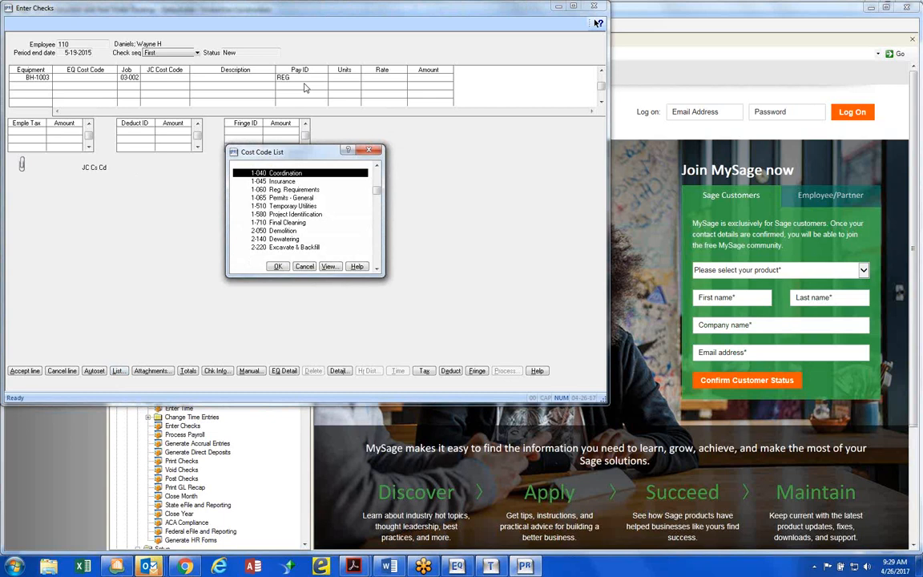
pyautogui.doubleClick(281, 247)
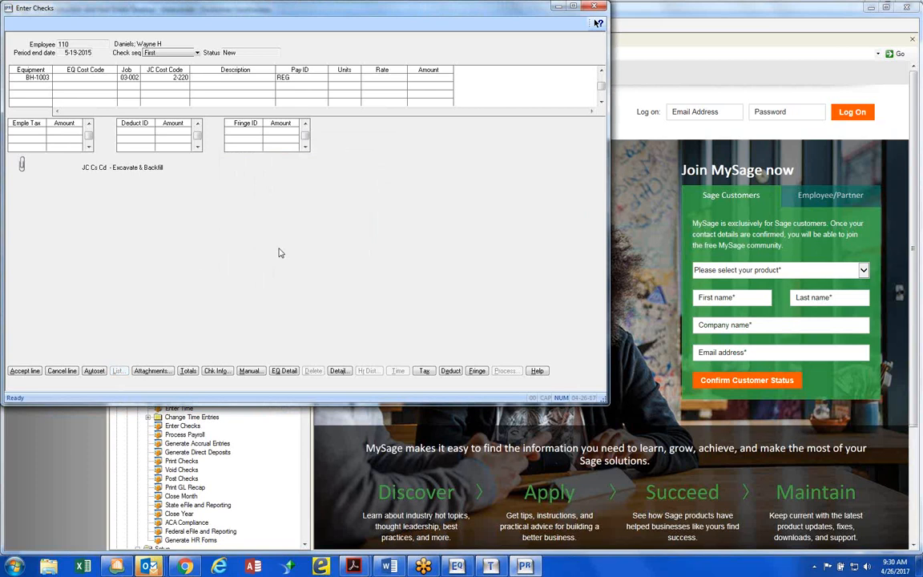
# Enter 8 units under Pay ID REG, leaving the description blank, and complete the line to bring up its equipment revenue entry
pyautogui.press('Tab')
pyautogui.click(235, 81)
pyautogui.press('Tab')
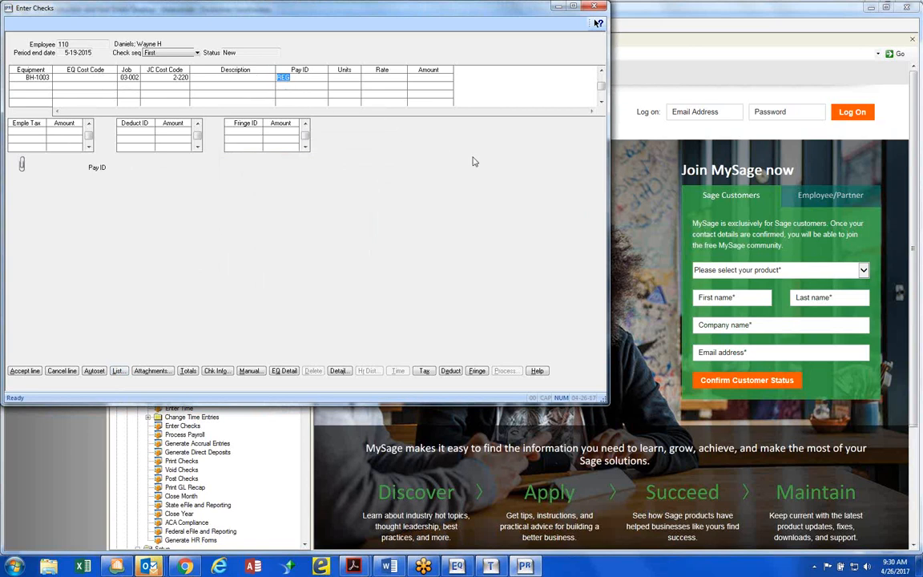
pyautogui.press('Tab')
pyautogui.write('8')
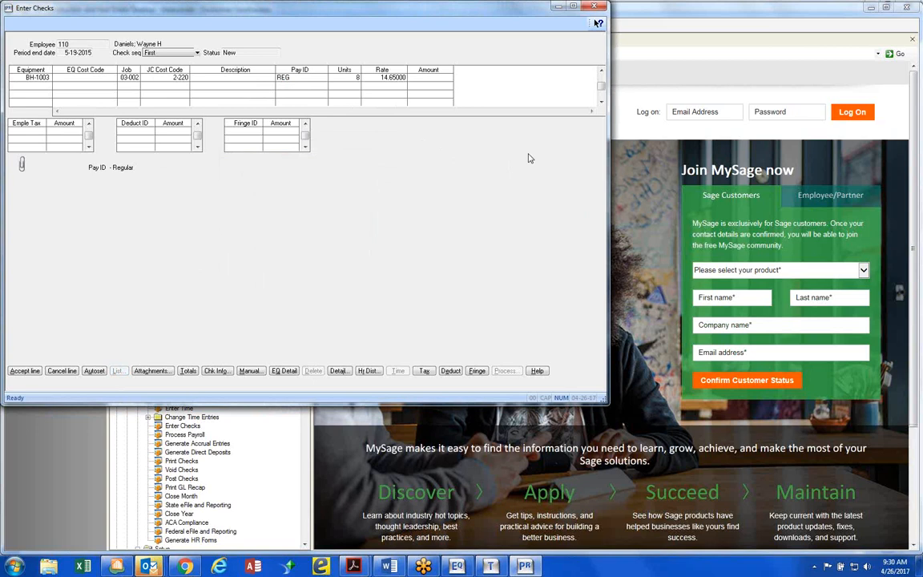
pyautogui.press('Tab')
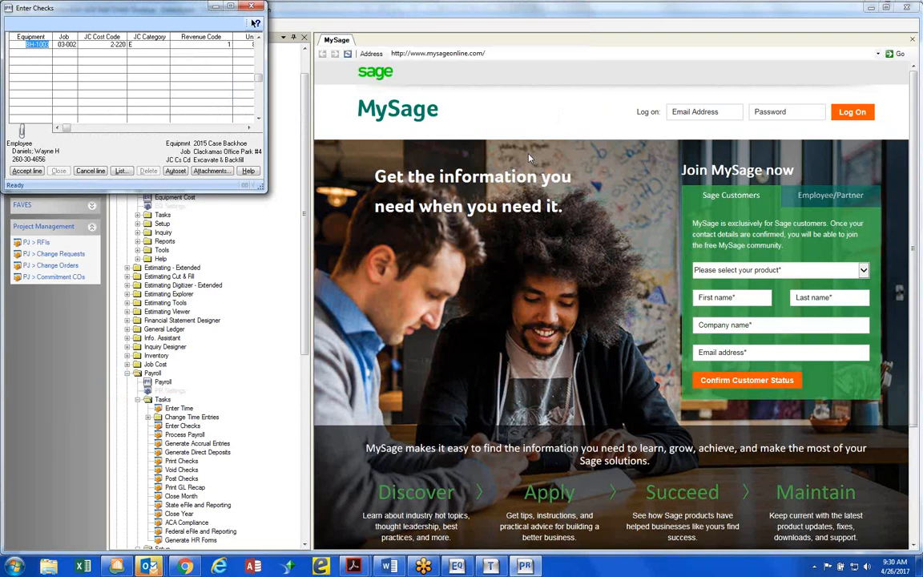
# In the equipment revenue entry, keep JC cost code 2-220 and set the JC category to E
pyautogui.press('Tab')
pyautogui.press('Tab')
pyautogui.press('F9')
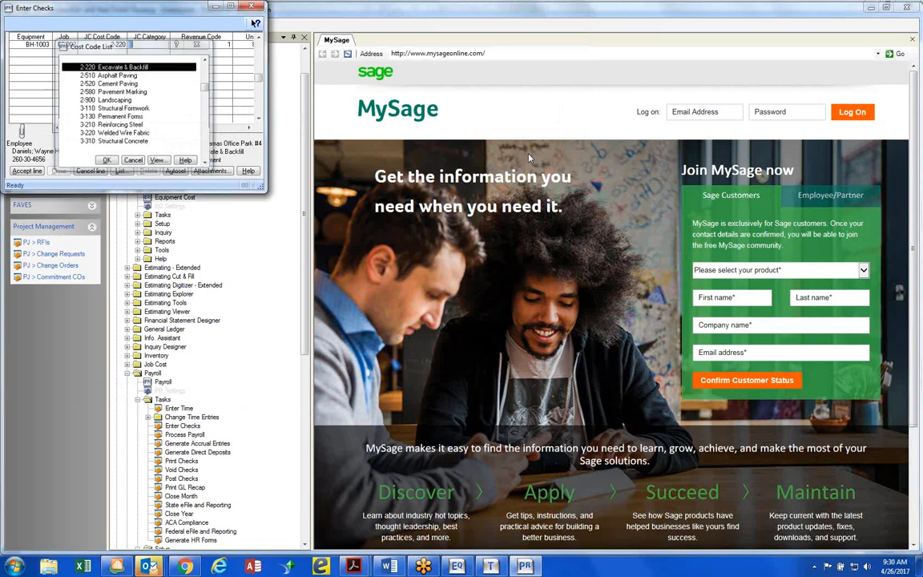
pyautogui.press('Return')
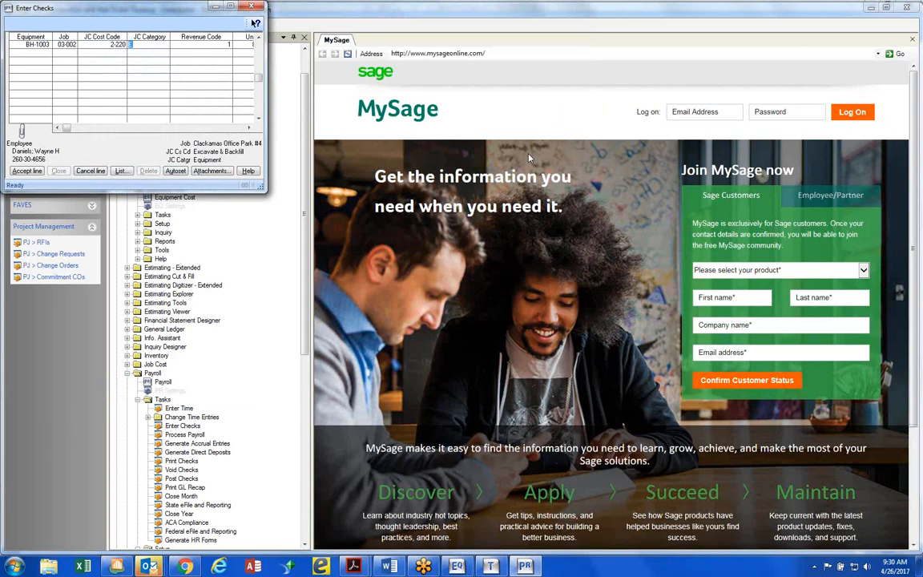
pyautogui.write('E')
pyautogui.press('Tab')
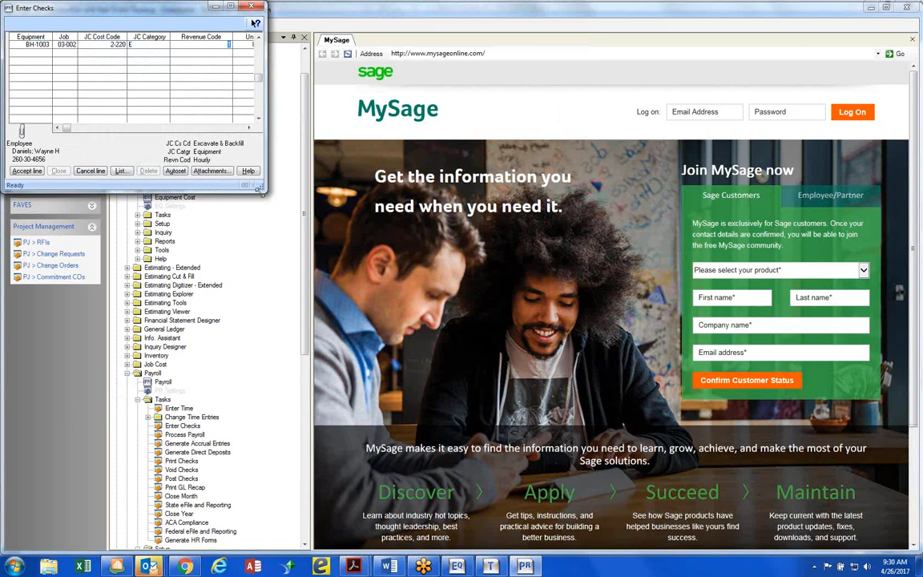
# Enlarge the revenue entry window, accept the BH-1003 line with revenue code 1 and 8 units, and close the entry
pyautogui.moveTo(265, 188); pyautogui.dragTo(356, 205)
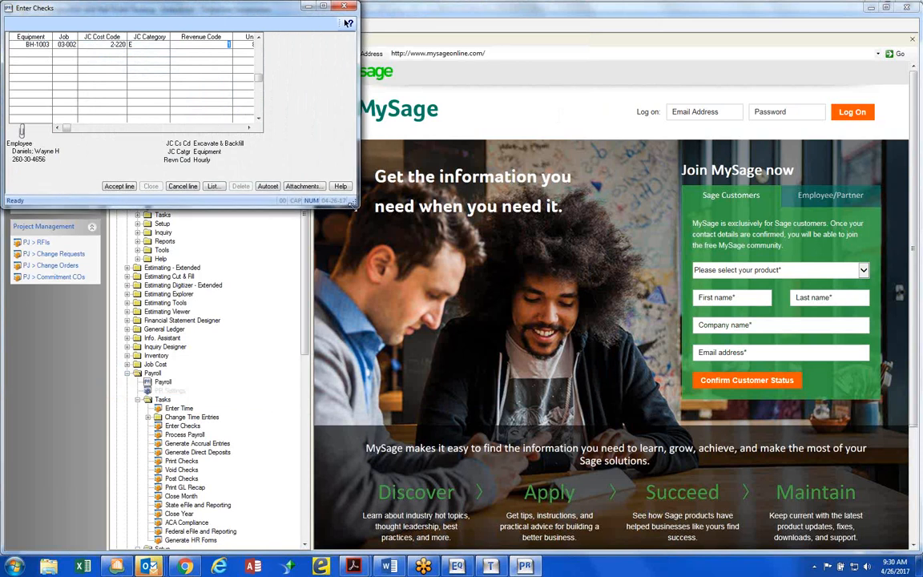
pyautogui.click(250, 130)
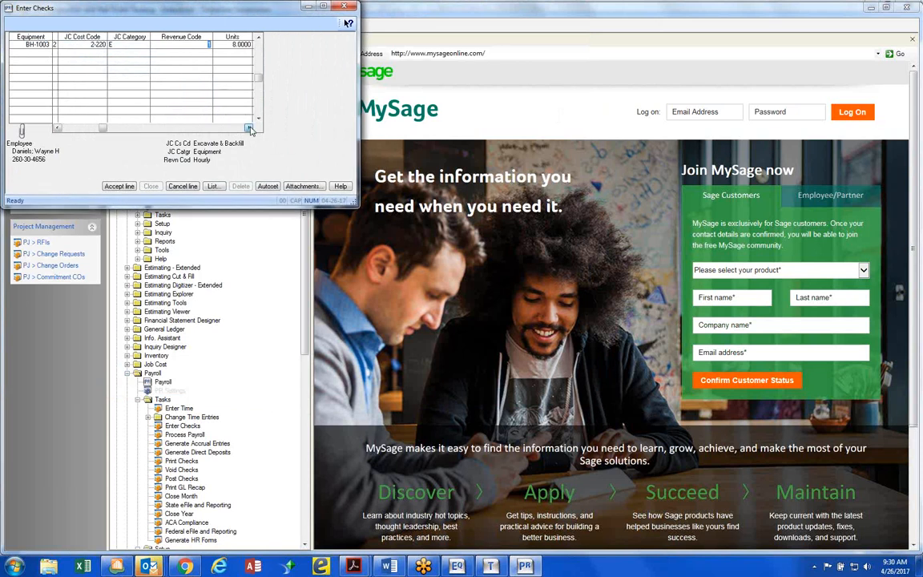
pyautogui.press('Tab')
pyautogui.press('Tab')
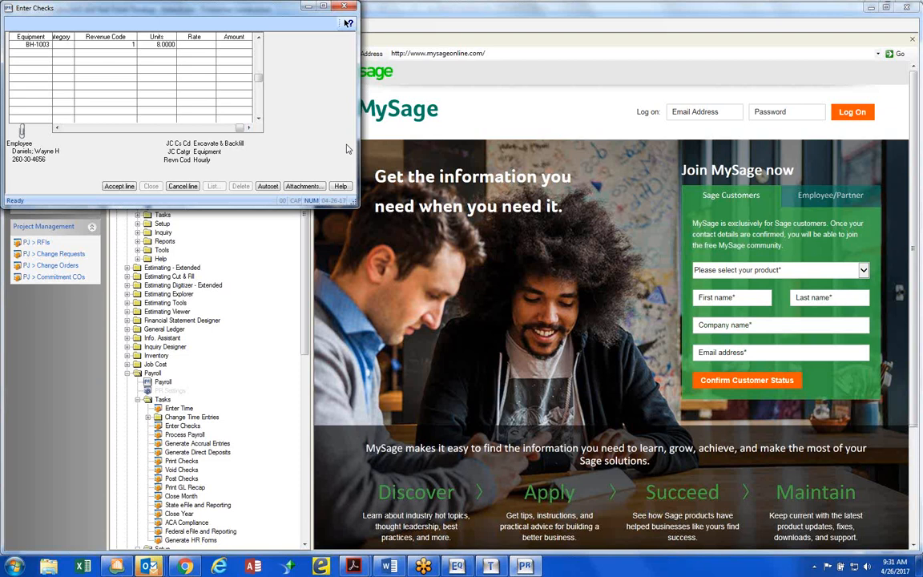
pyautogui.press('Return')
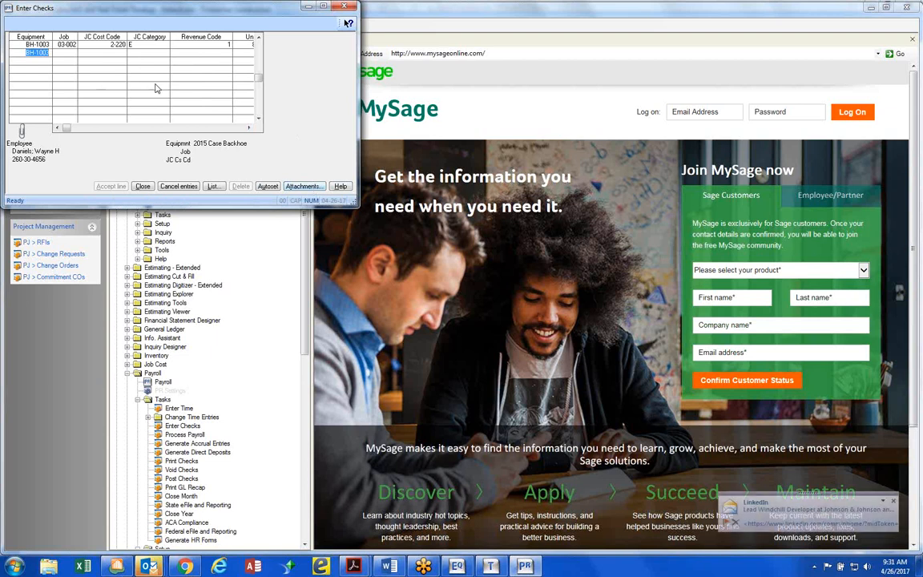
pyautogui.click(141, 186)
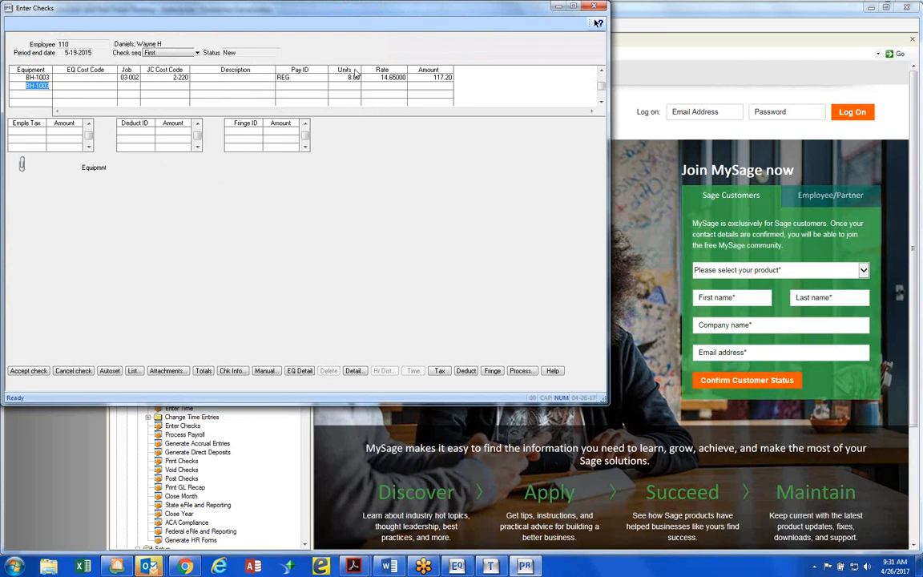
# Set the second BH-1003 line's EQ cost code to 20-000, Tires, from the standard cost code list
pyautogui.click(90, 78)
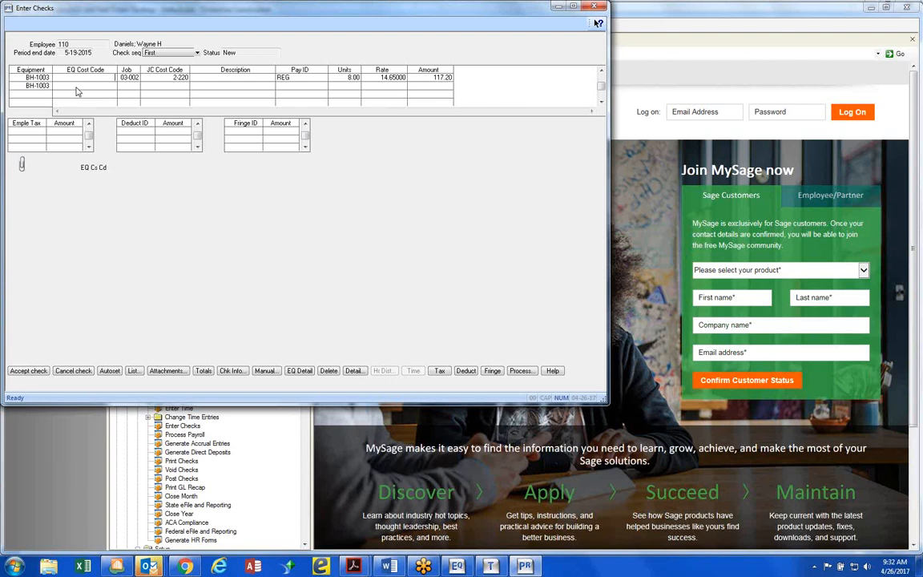
pyautogui.click(360, 78)
pyautogui.press('F4')
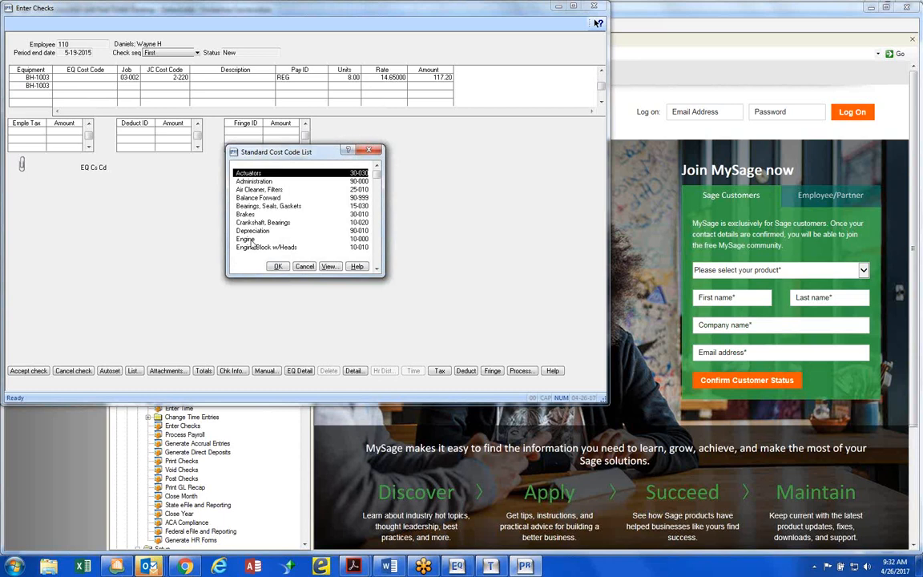
pyautogui.scroll(-5, 251, 245)
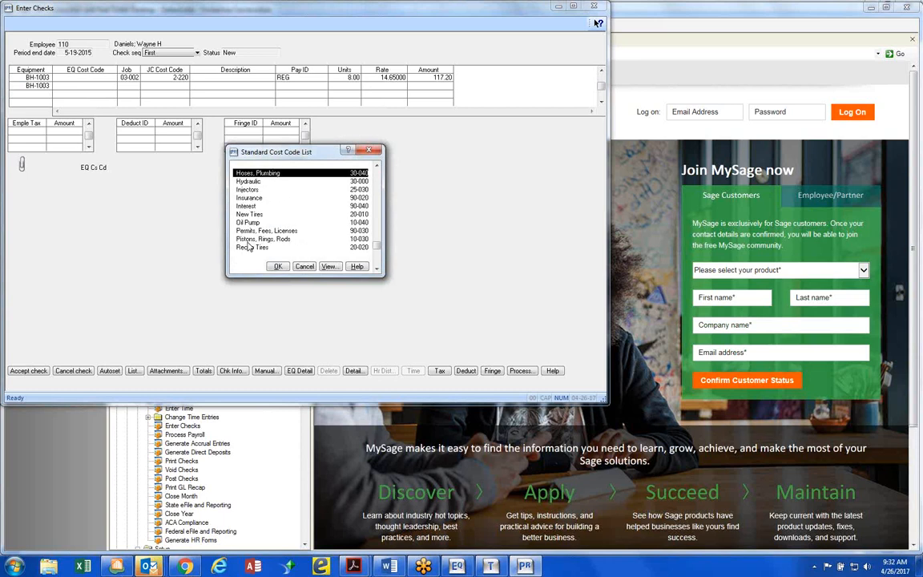
pyautogui.scroll(-2, 249, 247)
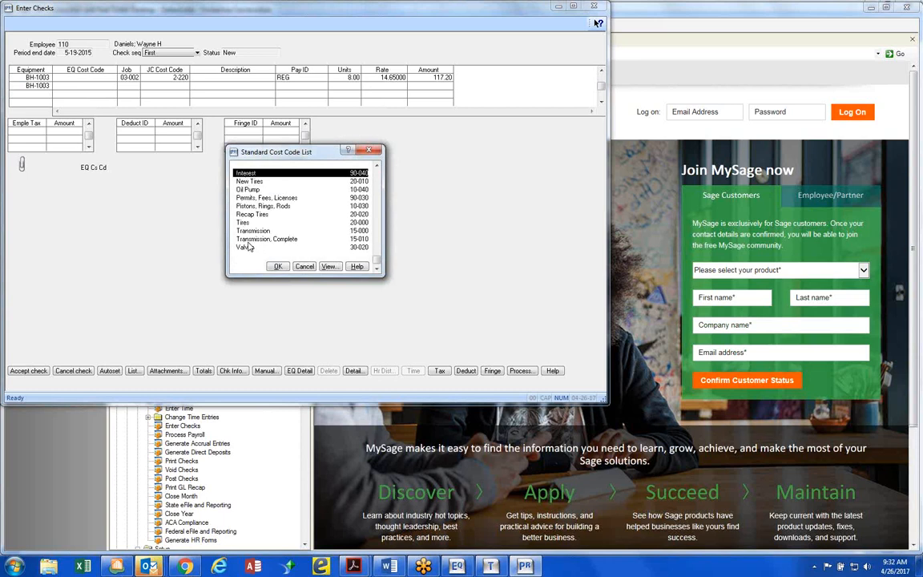
pyautogui.doubleClick(246, 225)
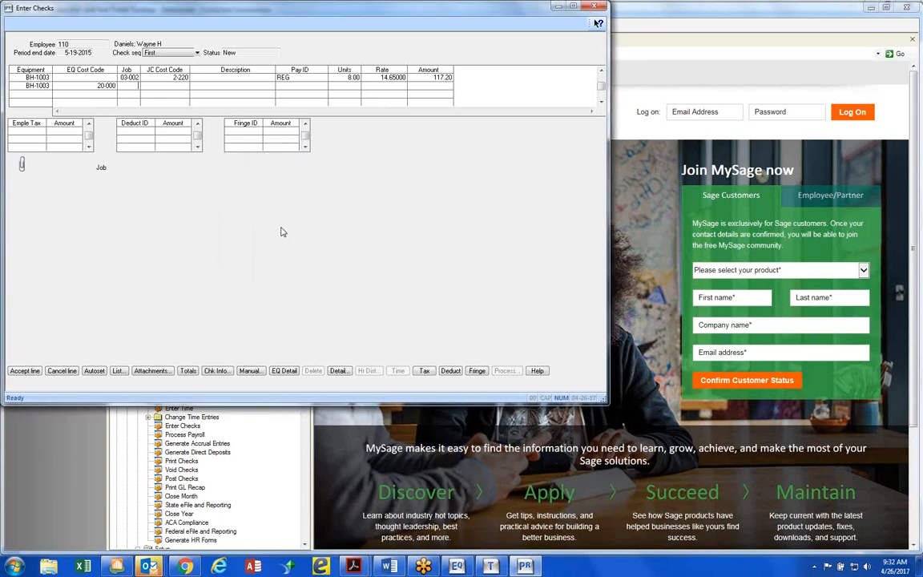
# Leave the job and JC cost code blank on the tires line and enter the description Tire Blew Out
pyautogui.press('Tab')
pyautogui.press('Tab')
pyautogui.press('Tab')
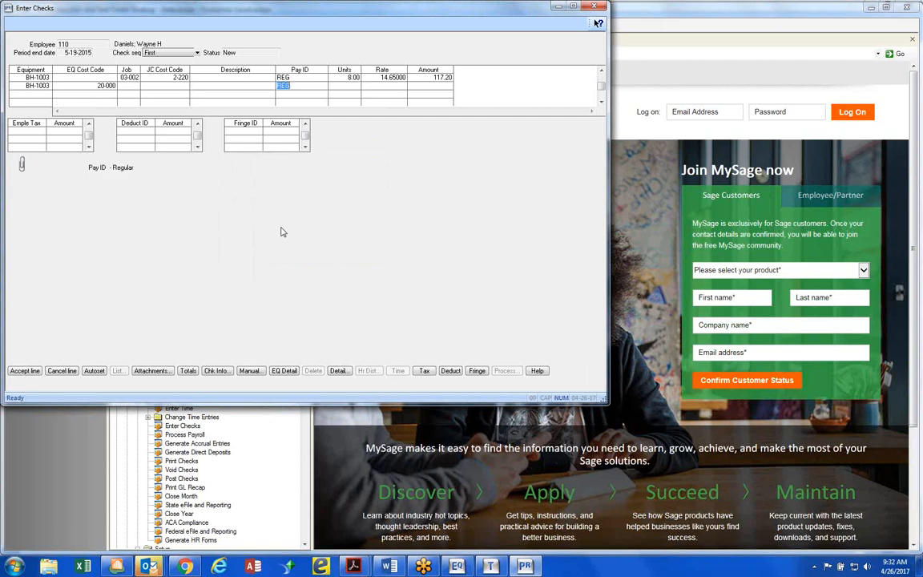
pyautogui.press('Tab')
pyautogui.write('Tire Blew Out')
pyautogui.press('Tab')
# Set the tires line to Pay ID OT with 2 units, keep the default rate, and complete the line
pyautogui.write('OT')
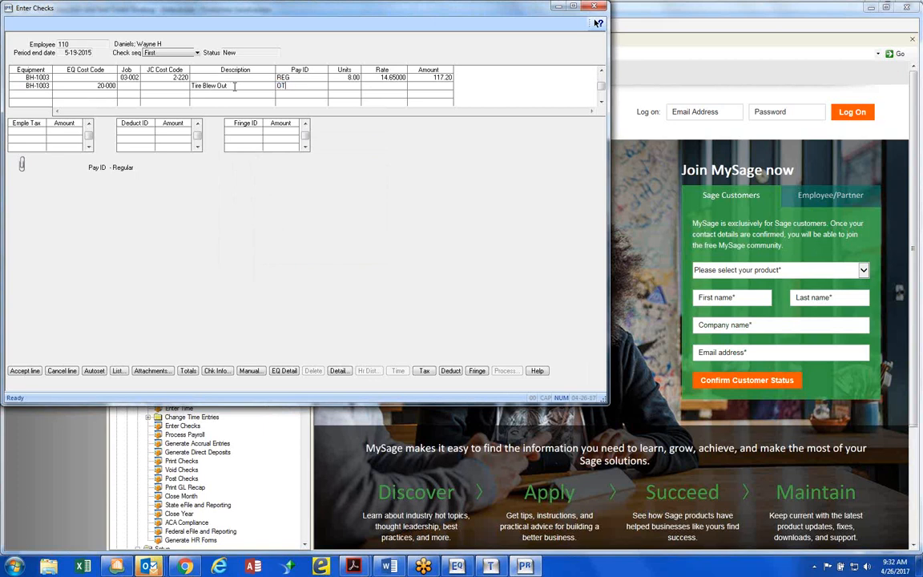
pyautogui.press('Tab')
pyautogui.write('2')
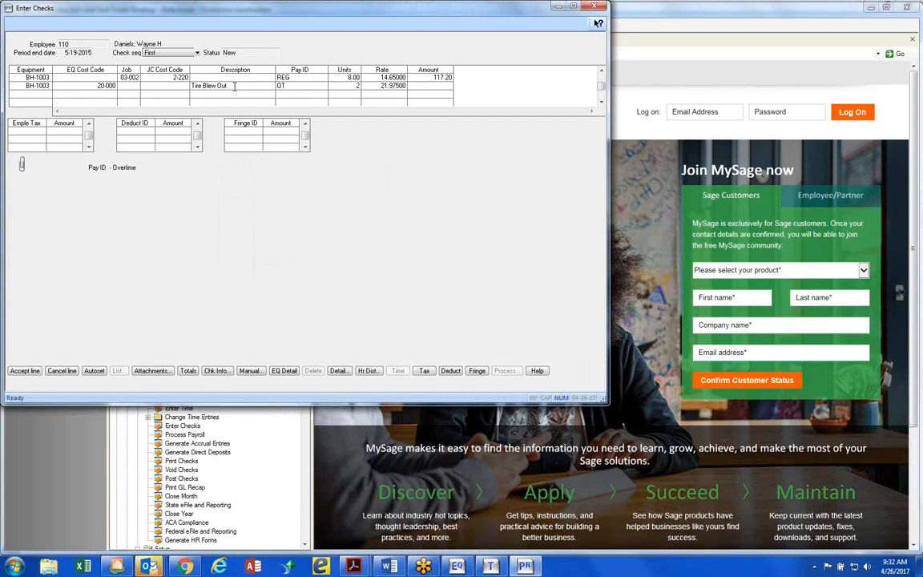
pyautogui.press('Tab')
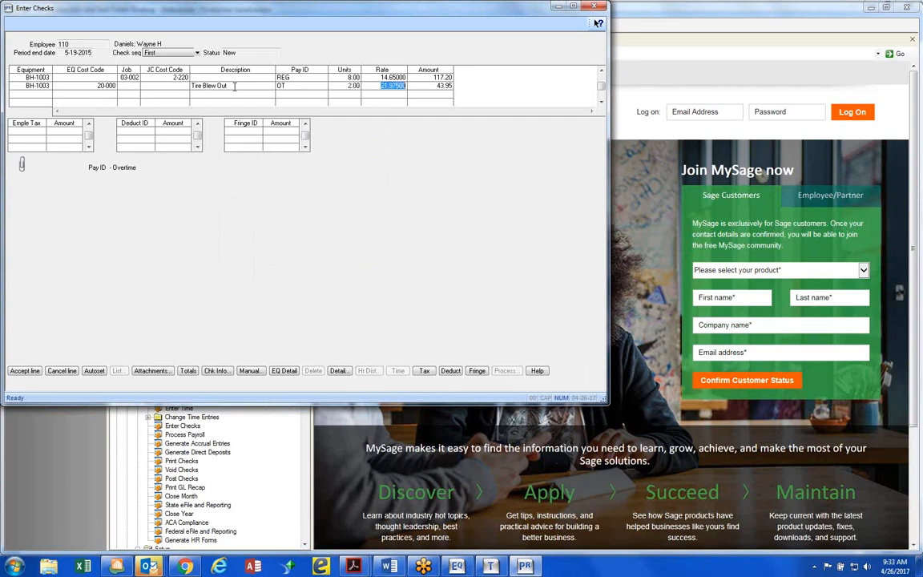
pyautogui.press('Tab')
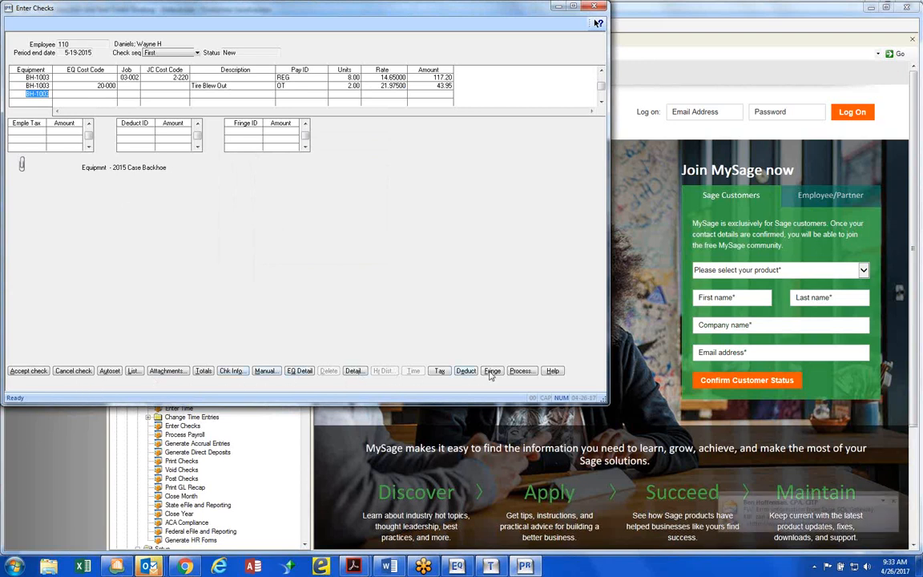
# Process the check with the Weekly and Check calculation frequencies, and accept the check
pyautogui.click(519, 372)
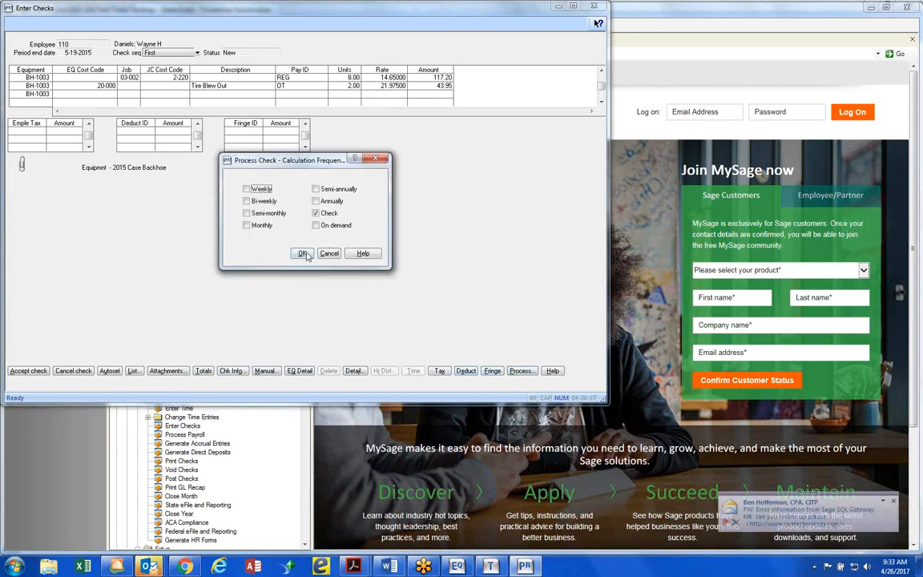
pyautogui.click(247, 190)
pyautogui.click(302, 253)
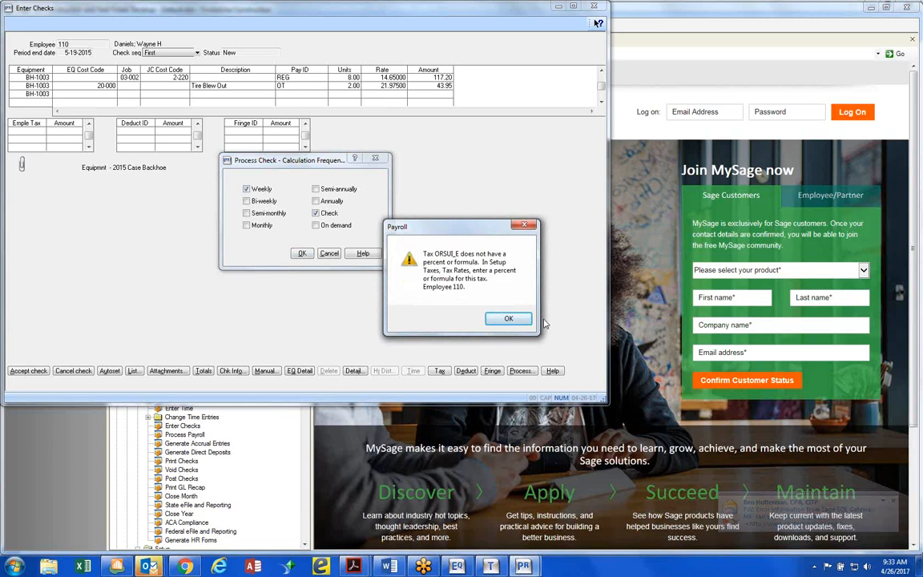
pyautogui.click(515, 320)
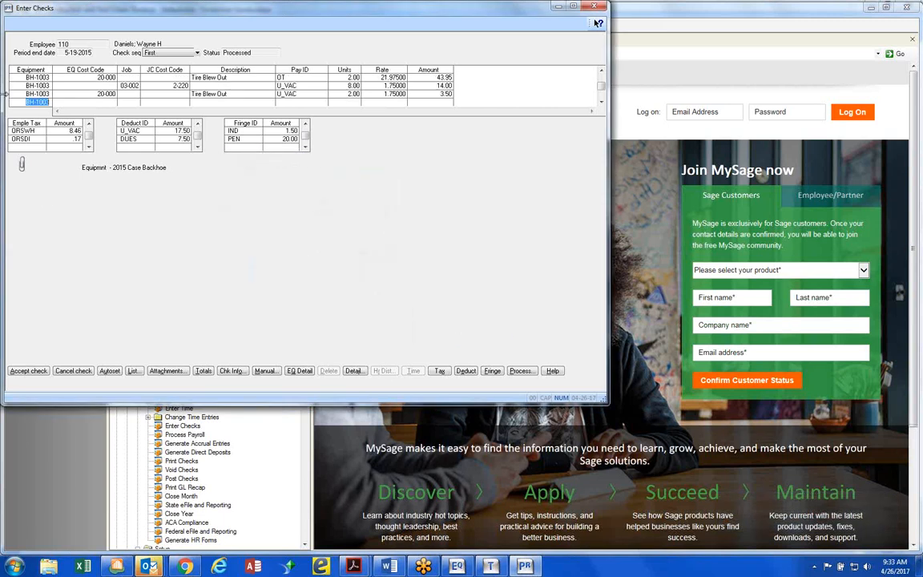
pyautogui.click(29, 371)
pyautogui.click(29, 371)
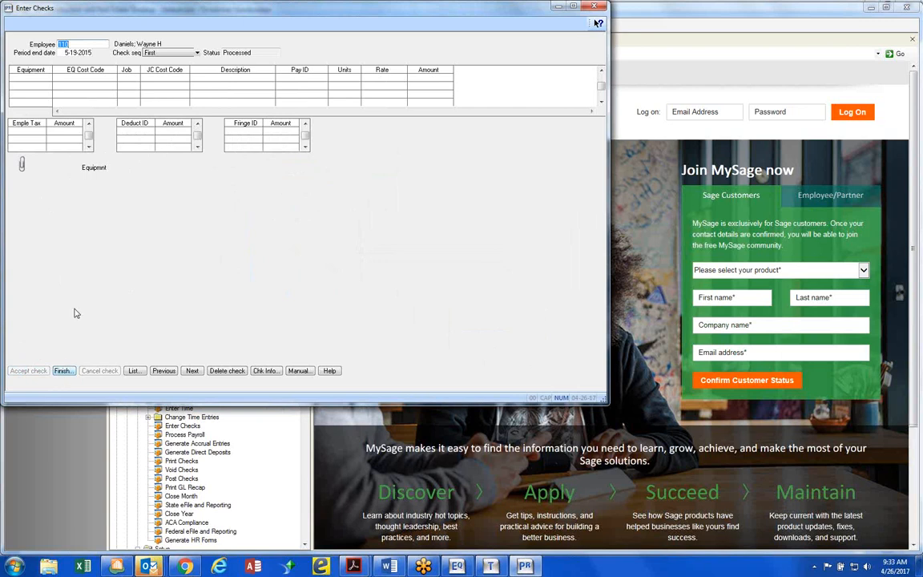
# Start a check for another employee by entering the employee number, keeping the period end date and the First check sequence
pyautogui.write('107')
pyautogui.press('Tab')
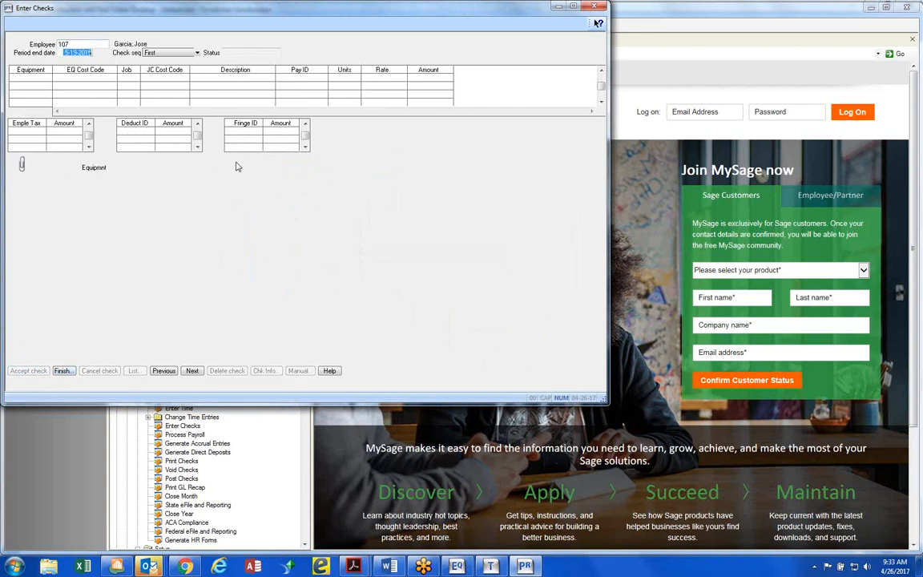
pyautogui.press('Tab')
pyautogui.press('Tab')
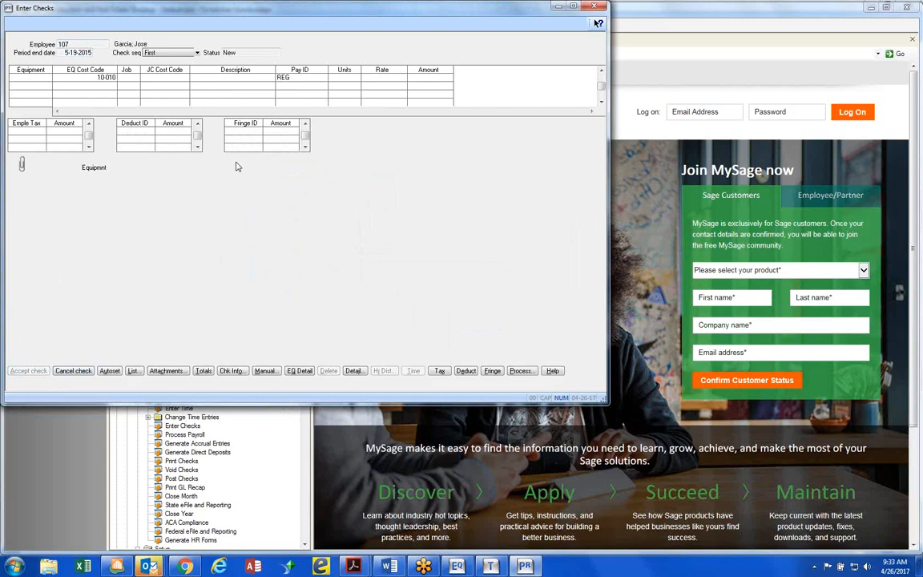
pyautogui.click(95, 78)
pyautogui.press('Tab')
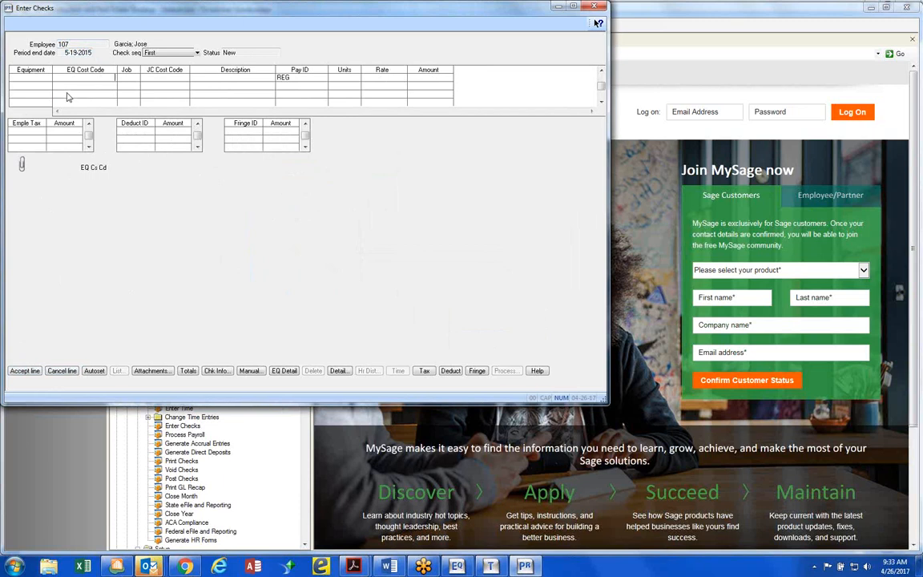
pyautogui.click(61, 371)
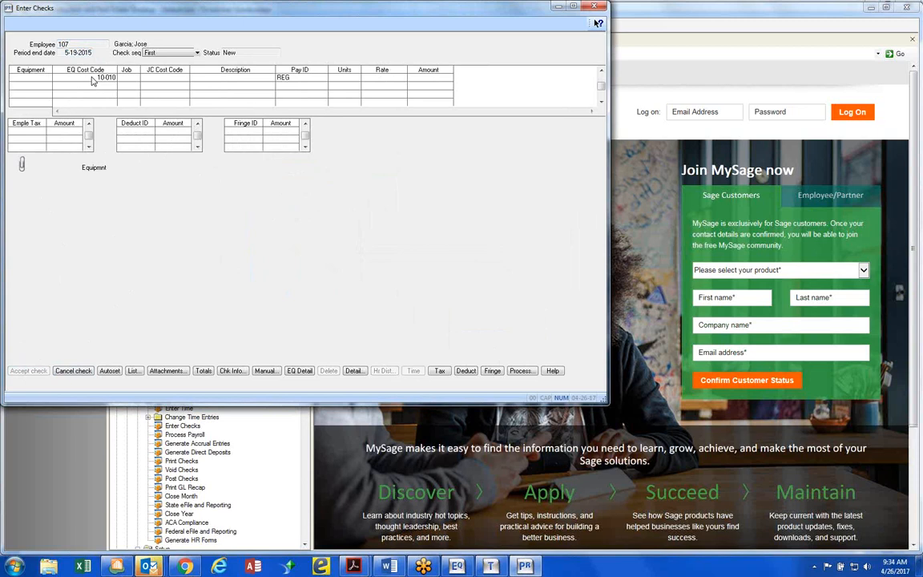
pyautogui.press('Tab')
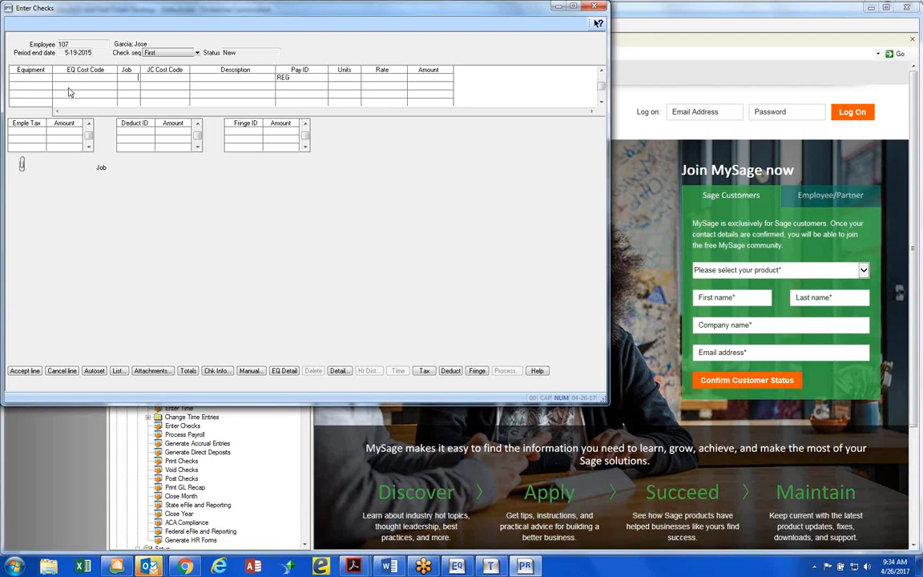
# Set the first line's equipment to Komatsu Dozer, DZ-1002, from the equipment list sorted by description
pyautogui.click(47, 81)
pyautogui.press('F5')
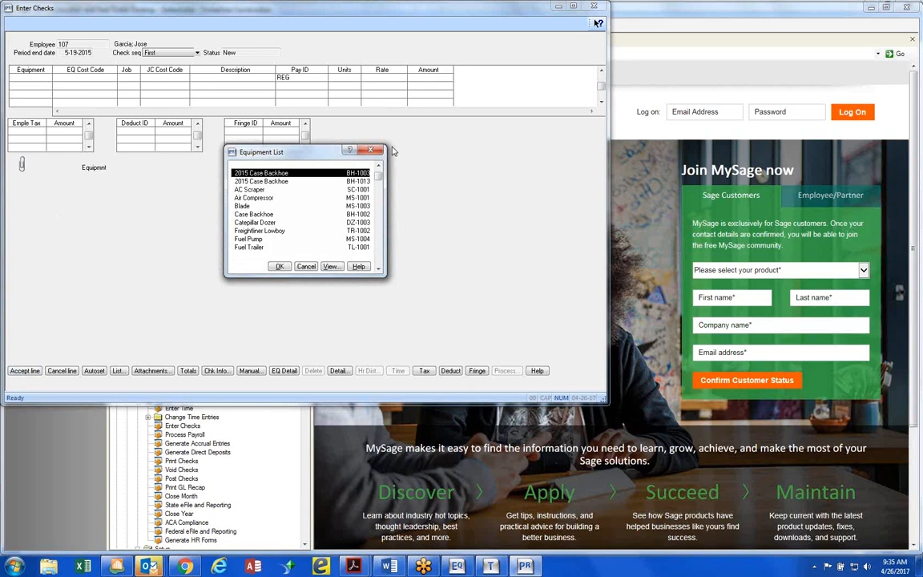
pyautogui.press('Down')
pyautogui.press('Down')
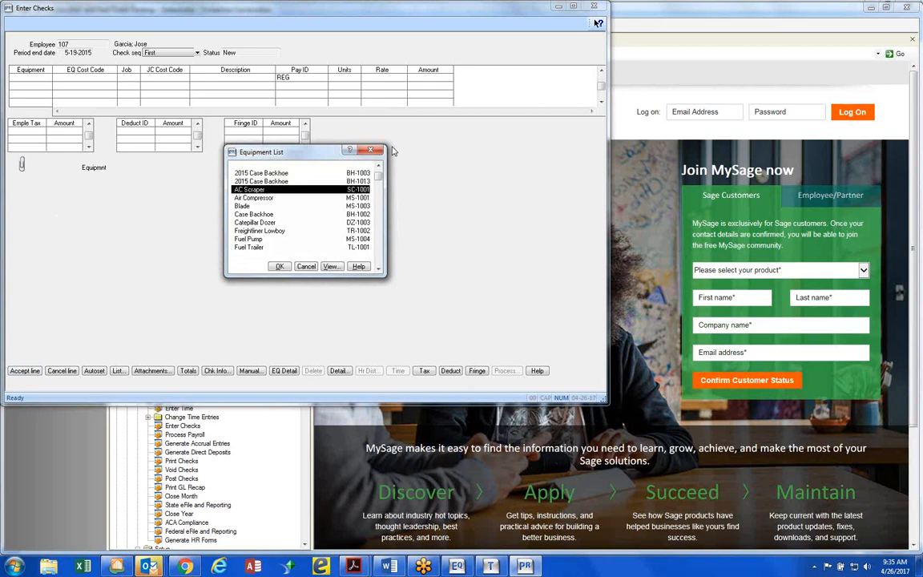
pyautogui.press('Down')
pyautogui.press('Down')
pyautogui.press('Down')
pyautogui.press('Down')
pyautogui.press('Down')
pyautogui.press('Down')
pyautogui.press('Down')
pyautogui.press('Down')
pyautogui.press('Down')
pyautogui.press('Down')
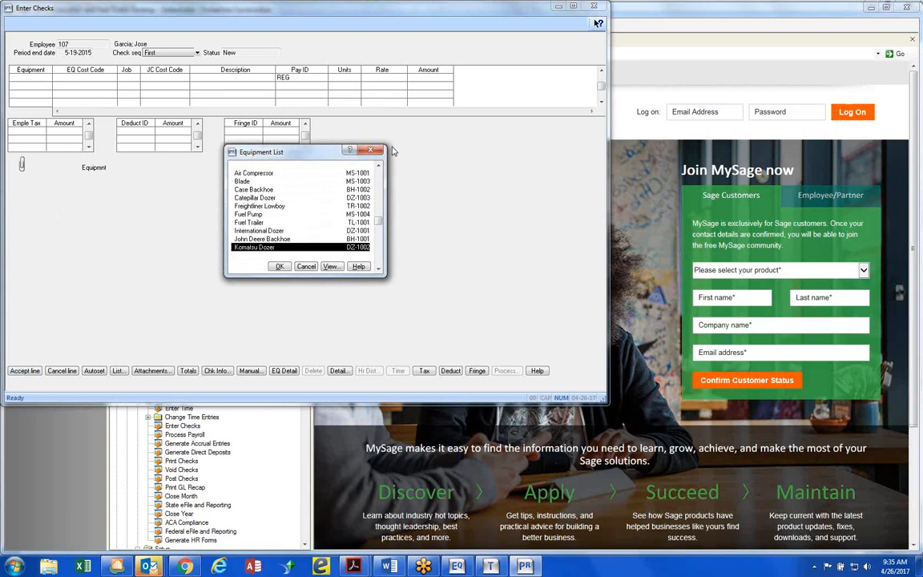
pyautogui.press('Down')
pyautogui.press('Up')
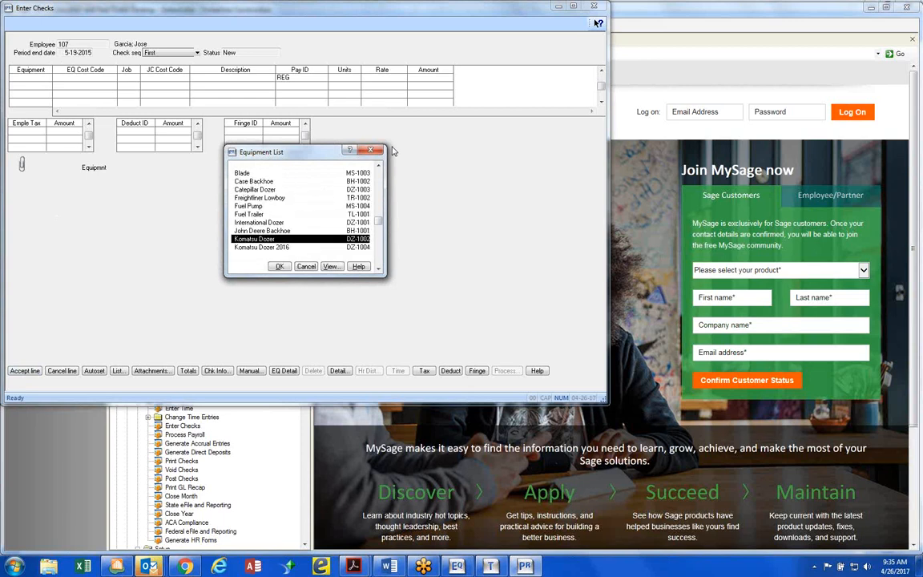
pyautogui.press('Return')
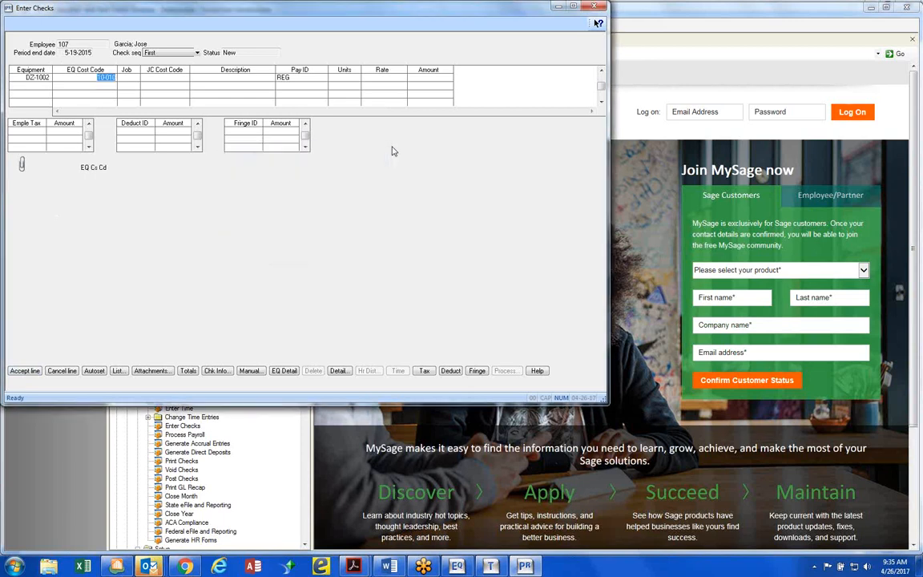
# Clear the dozer line's EQ cost code and assign job 03-002, Clackamas Office Park #4, from the job list
pyautogui.press('Delete')
pyautogui.press('Tab')
pyautogui.press('F4')
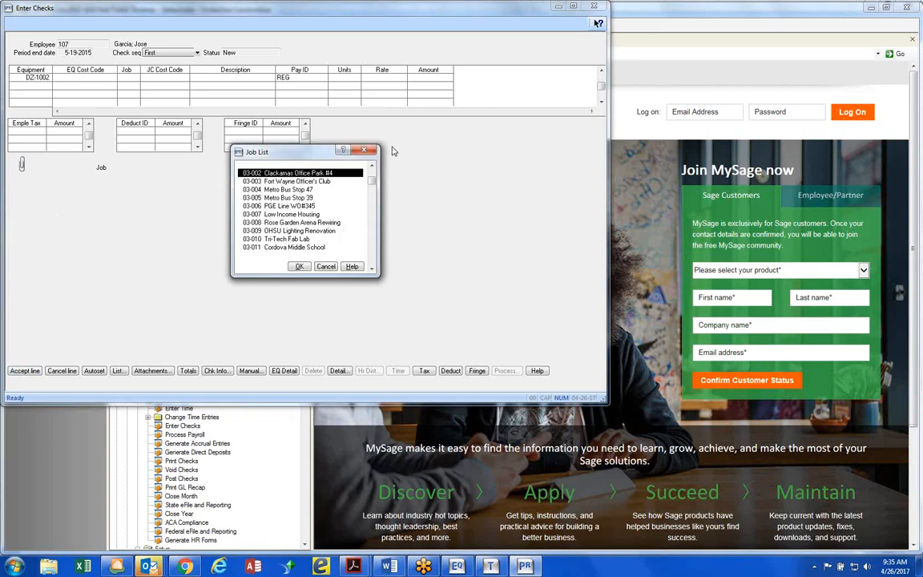
pyautogui.press('Return')
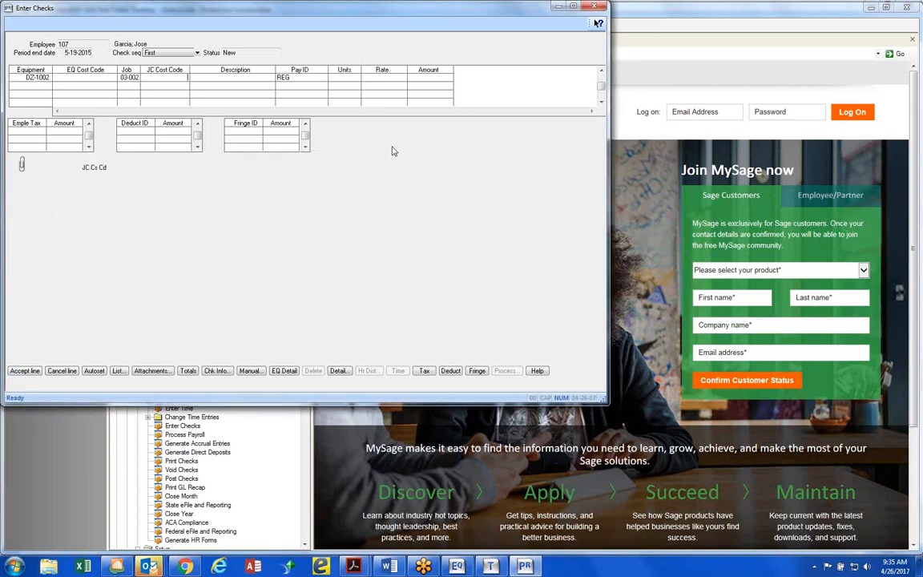
# Set the dozer line's JC cost code to 2-050, Demolition, from the cost code list, leaving the description blank
pyautogui.press('F4')
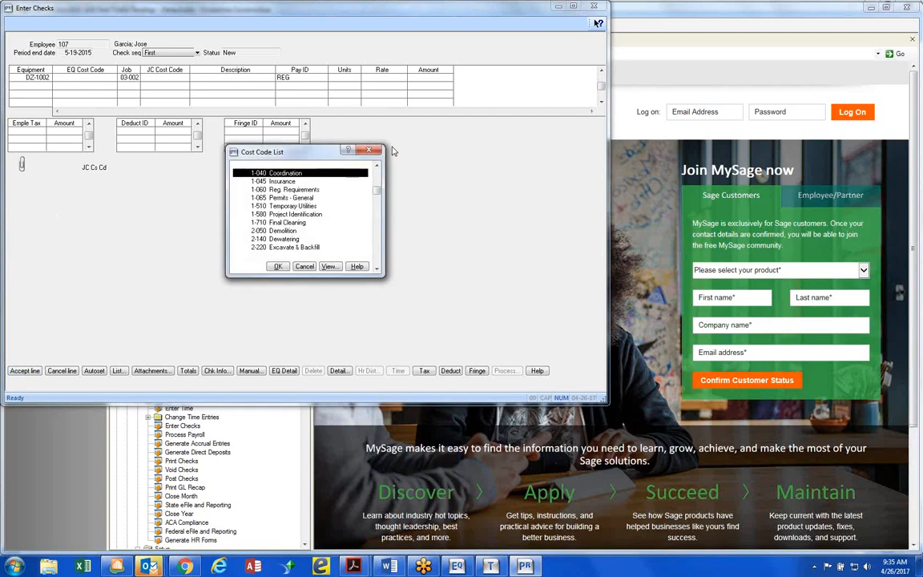
pyautogui.click(273, 230)
pyautogui.press('Return')
pyautogui.press('Tab')
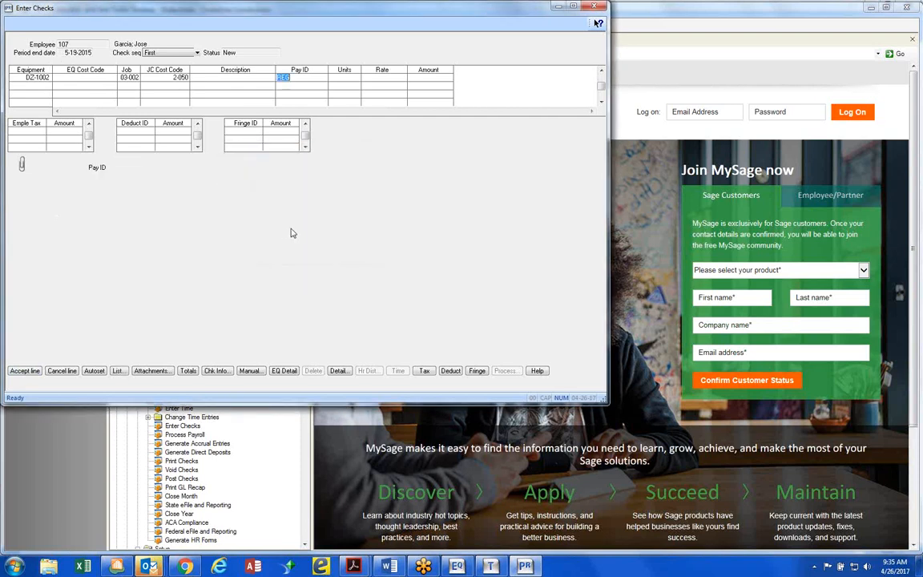
# Enter 40 units under Pay ID REG and complete the dozer line to bring up its equipment revenue entry
pyautogui.press('Tab')
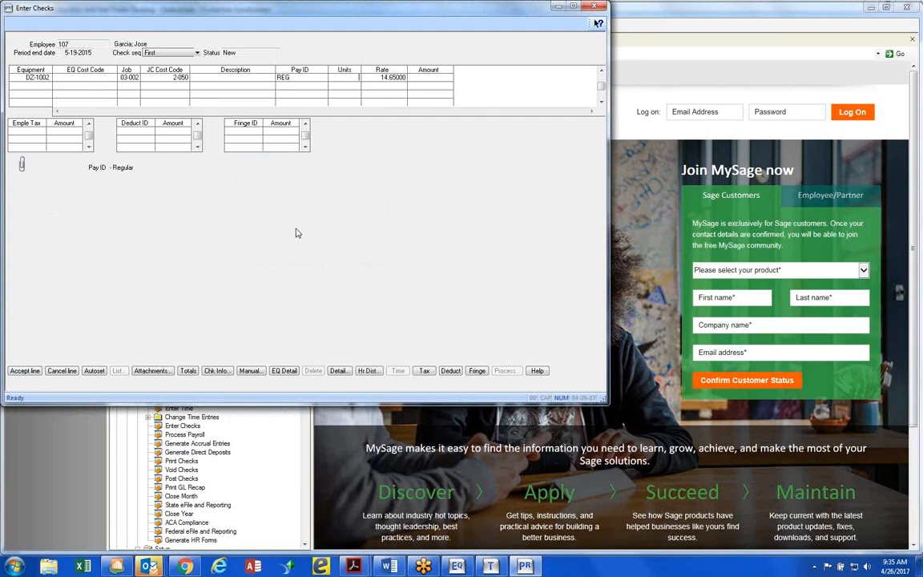
pyautogui.write('8')
pyautogui.press('BackSpace')
pyautogui.write('40')
pyautogui.press('Tab')
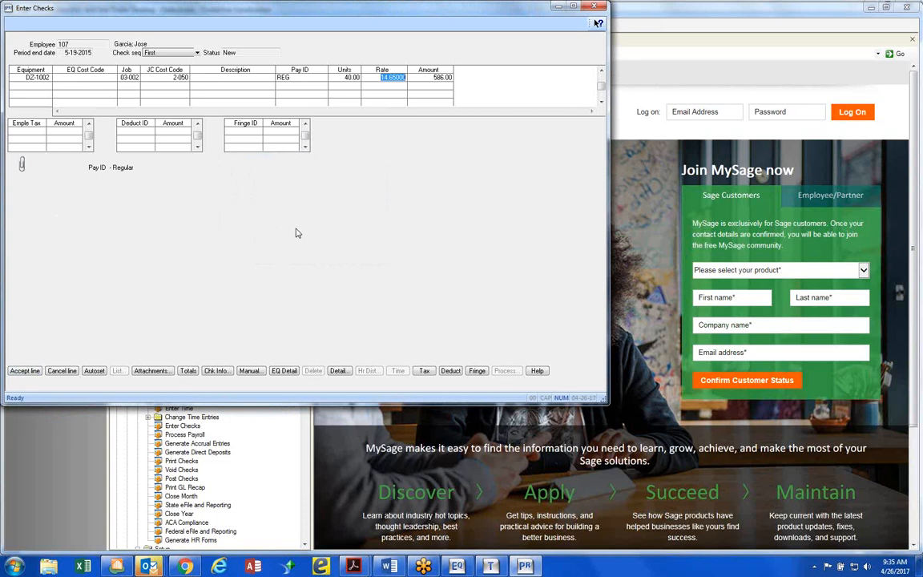
pyautogui.press('Return')
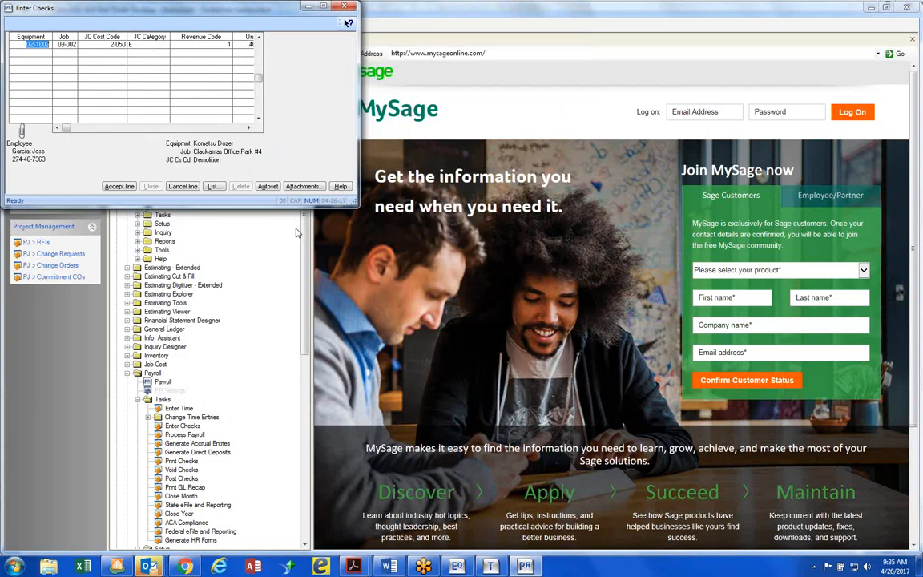
# In the dozer's revenue entry, keep JC category E and revenue code 1, record 40 units at a rate of 41.22, and accept the line
pyautogui.press('Tab')
pyautogui.press('Tab')
pyautogui.press('Tab')
pyautogui.press('Tab')
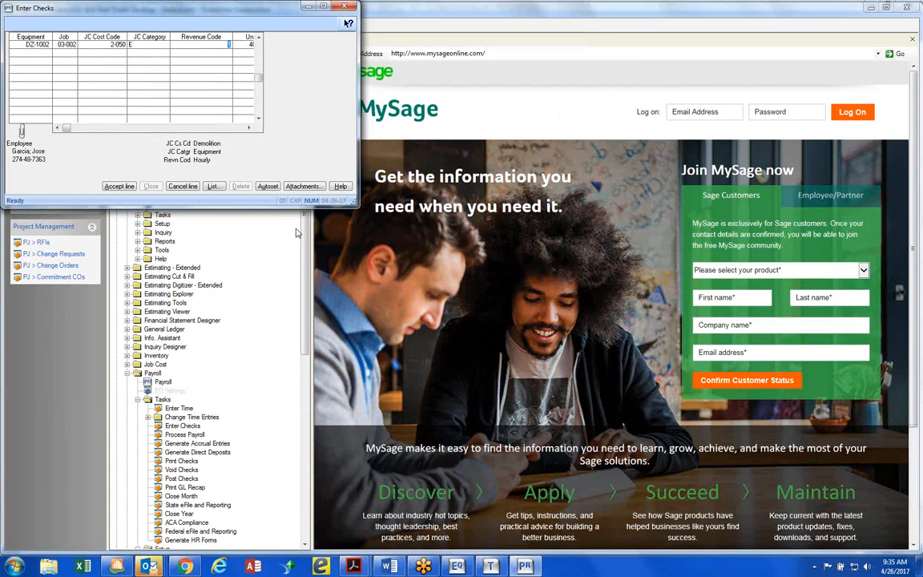
pyautogui.press('Tab')
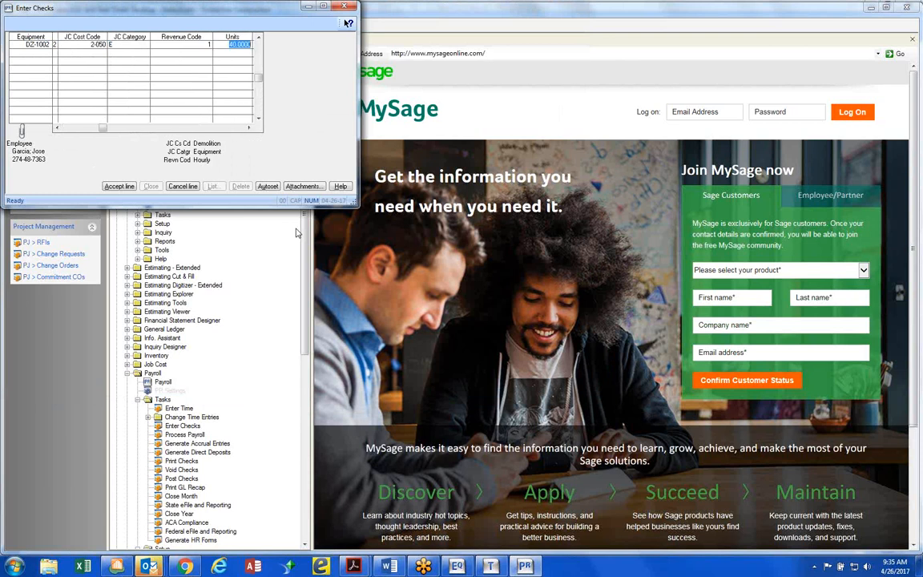
pyautogui.write('41.22')
pyautogui.press('Tab')
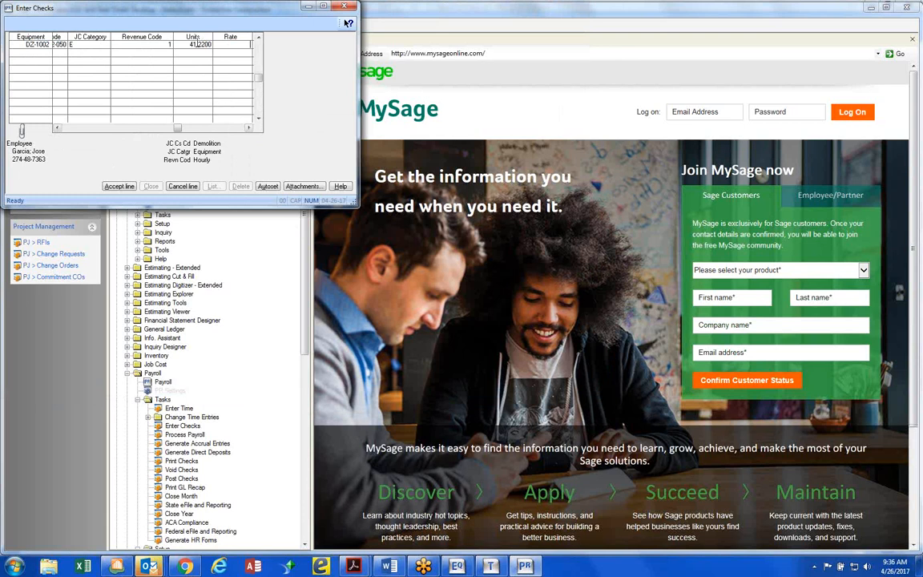
pyautogui.moveTo(190, 44); pyautogui.dragTo(217, 44)
pyautogui.hotkey('ctrl', 'c')
pyautogui.press('Delete')
pyautogui.write('40')
pyautogui.press('Tab')
pyautogui.hotkey('ctrl', 'v')
pyautogui.press('Return')
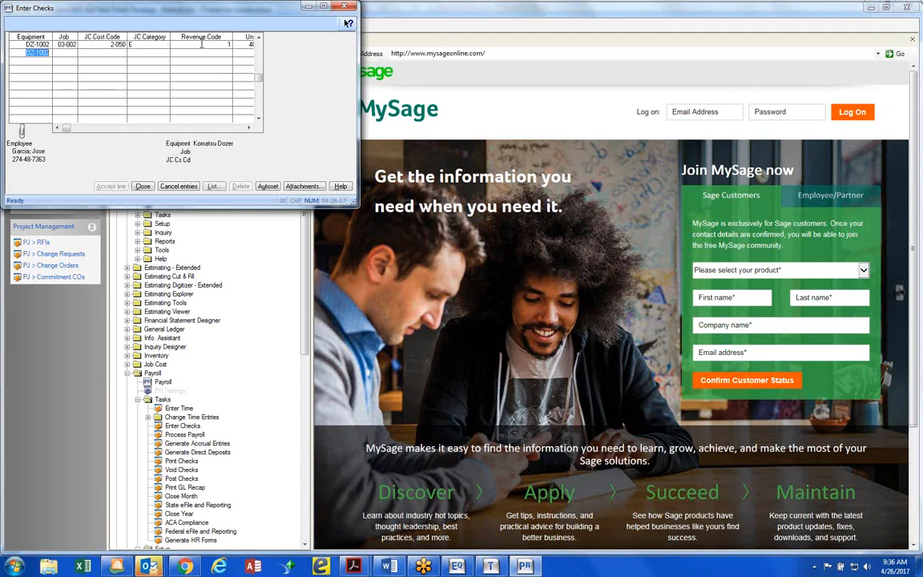
# Check the dozer revenue line's units, rate and amount, and close the equipment revenue entry
pyautogui.click(250, 129)
pyautogui.click(249, 128)
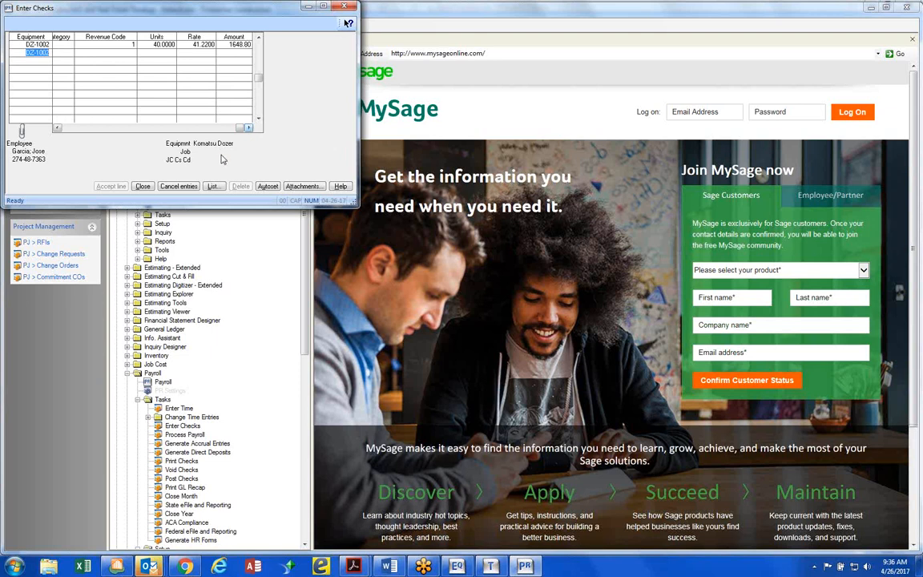
pyautogui.click(144, 185)
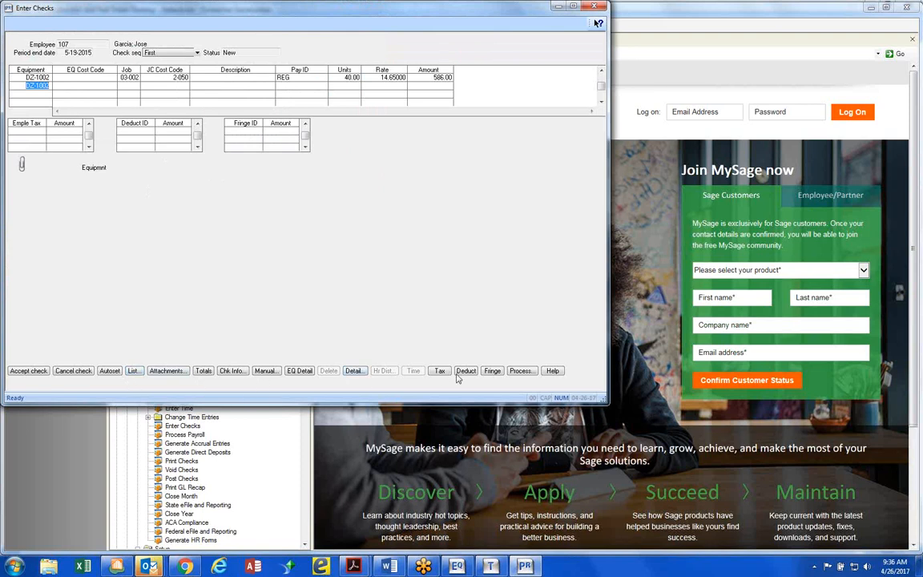
# Process the dozer operator's check with the Weekly and Check calculation frequencies
pyautogui.click(521, 370)
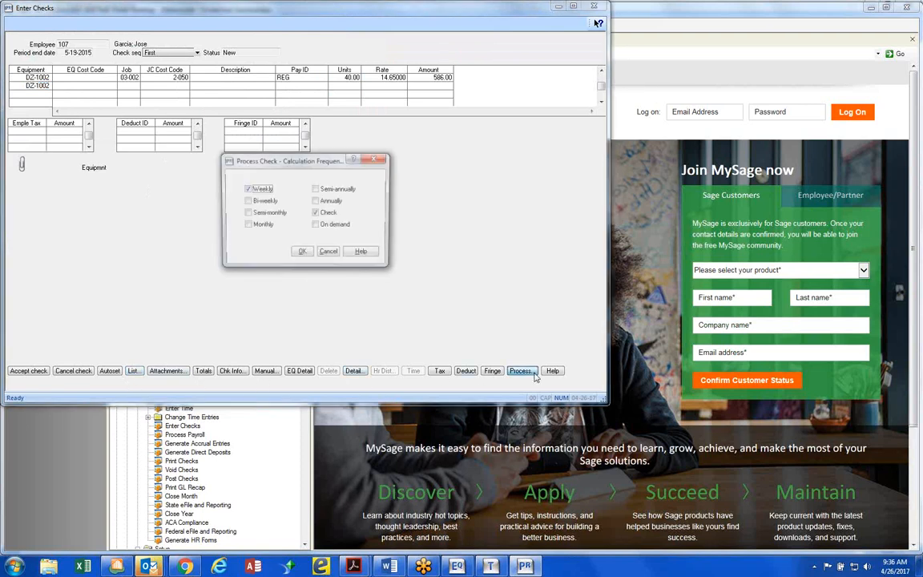
pyautogui.click(302, 253)
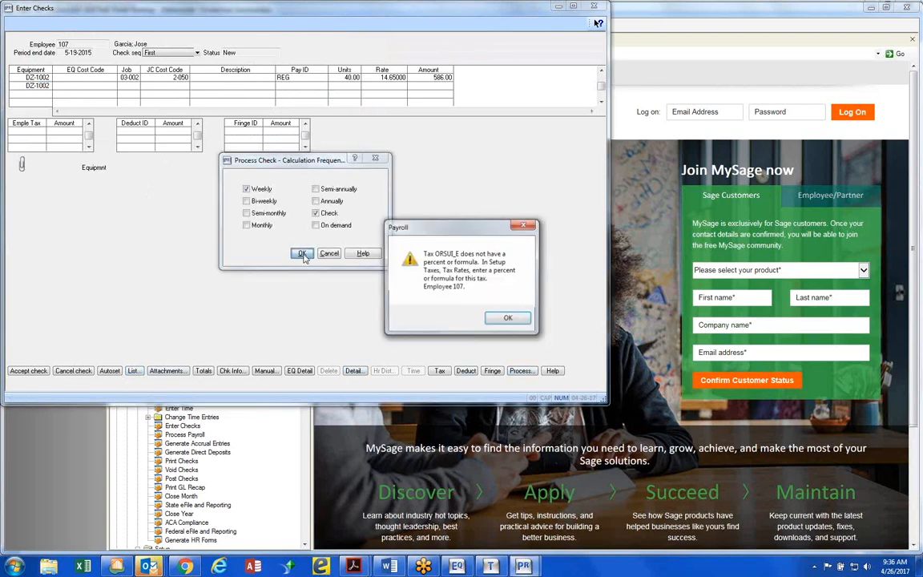
pyautogui.click(514, 323)
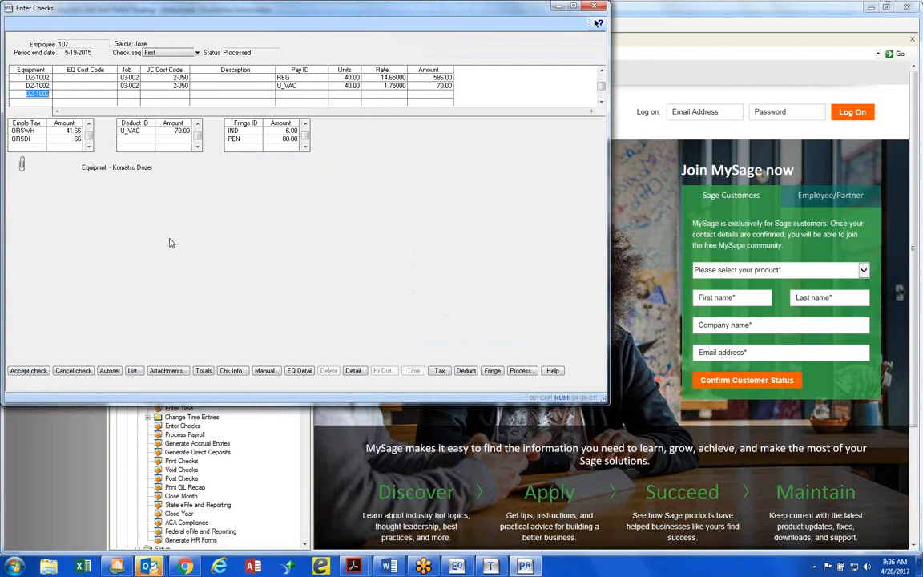
# Accept the dozer operator's check, then bring up the BH-1003 operator's check from the employee list and review its deductions
pyautogui.click(29, 371)
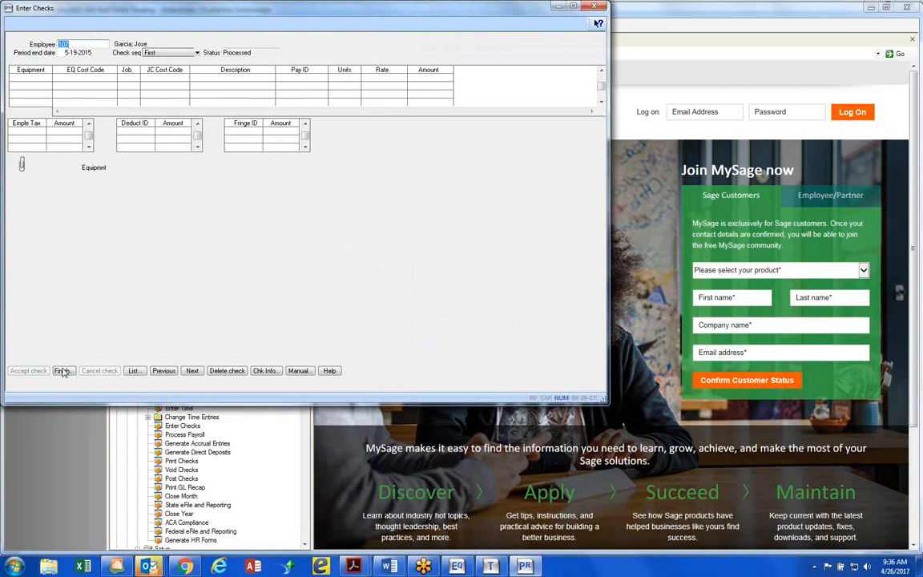
pyautogui.click(133, 370)
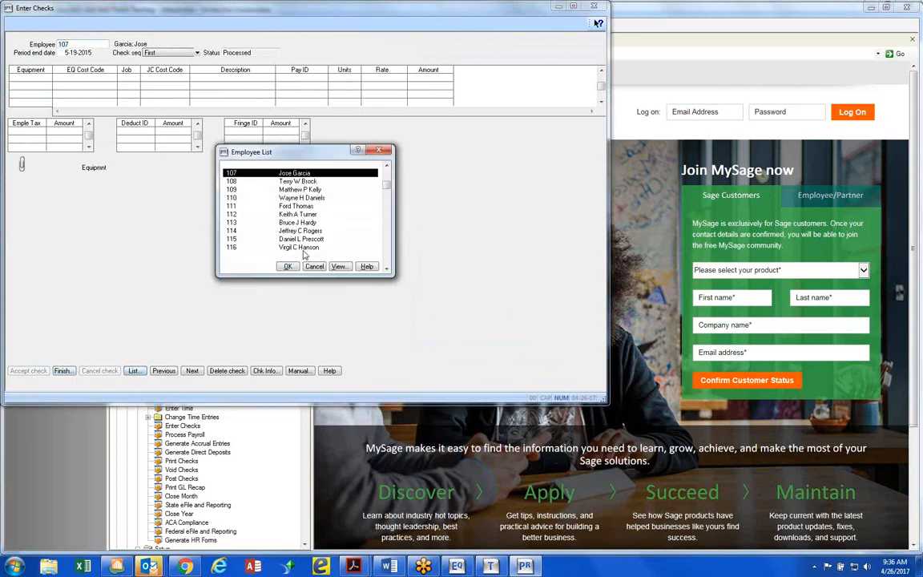
pyautogui.doubleClick(308, 198)
pyautogui.press('Return')
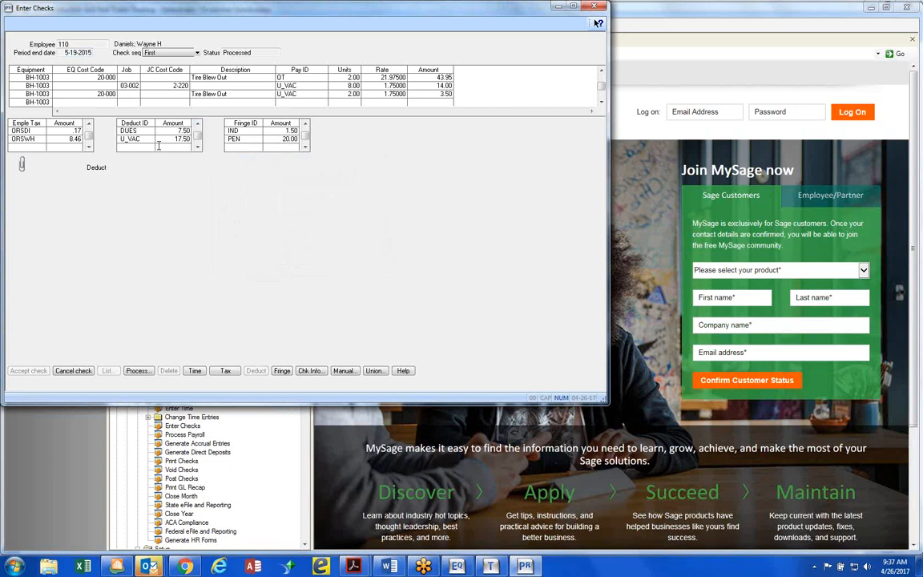
pyautogui.press('Up')
pyautogui.press('Up')
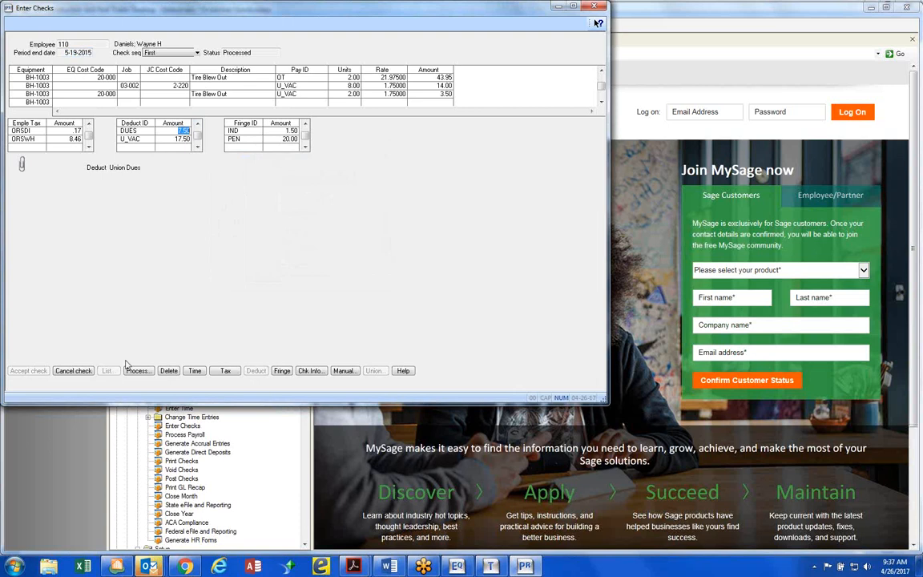
# Cancel out of the BH-1003 operator's check, finish check entry, and print the Check Journal to file
pyautogui.click(74, 370)
pyautogui.click(63, 371)
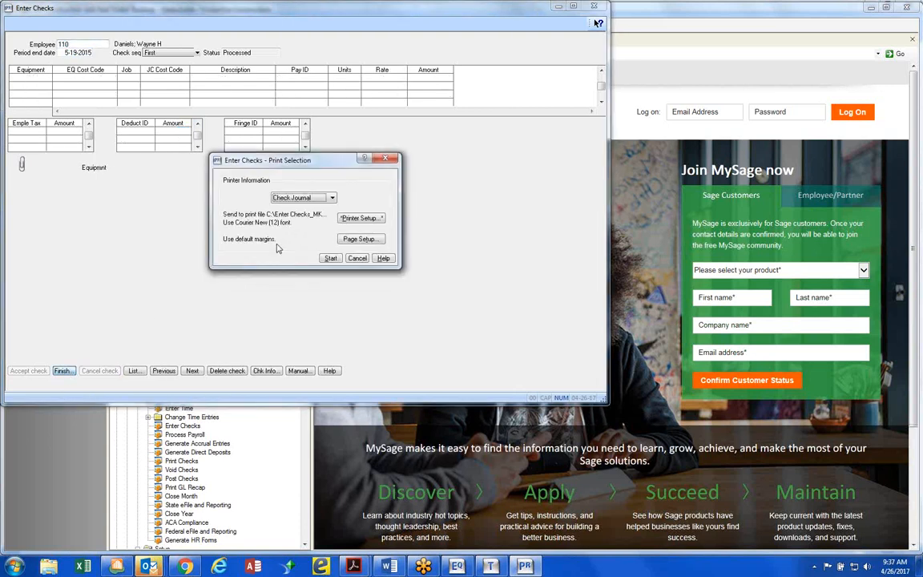
pyautogui.click(330, 258)
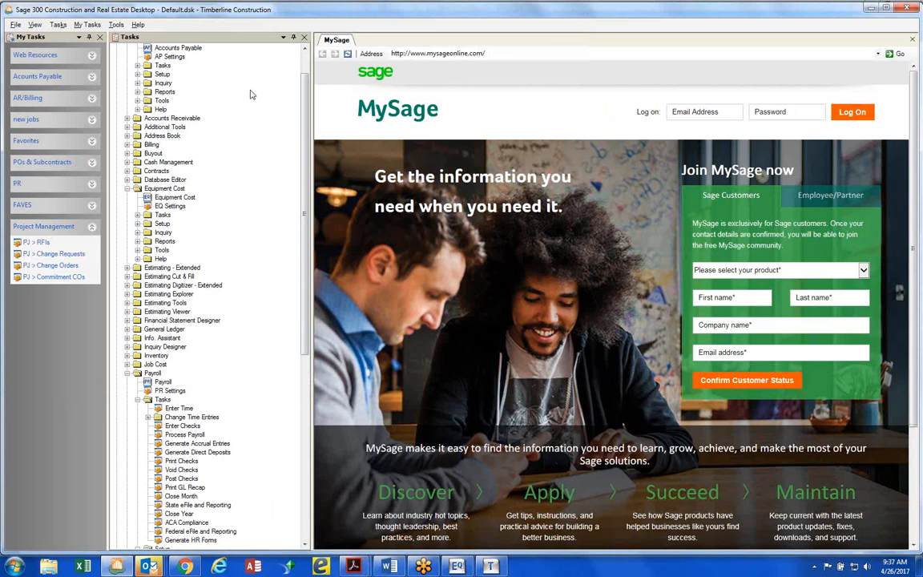
# Expand the Web Resources and Favorites task groups and open Printouts from Favorites
pyautogui.moveTo(304, 100); pyautogui.dragTo(304, 68)
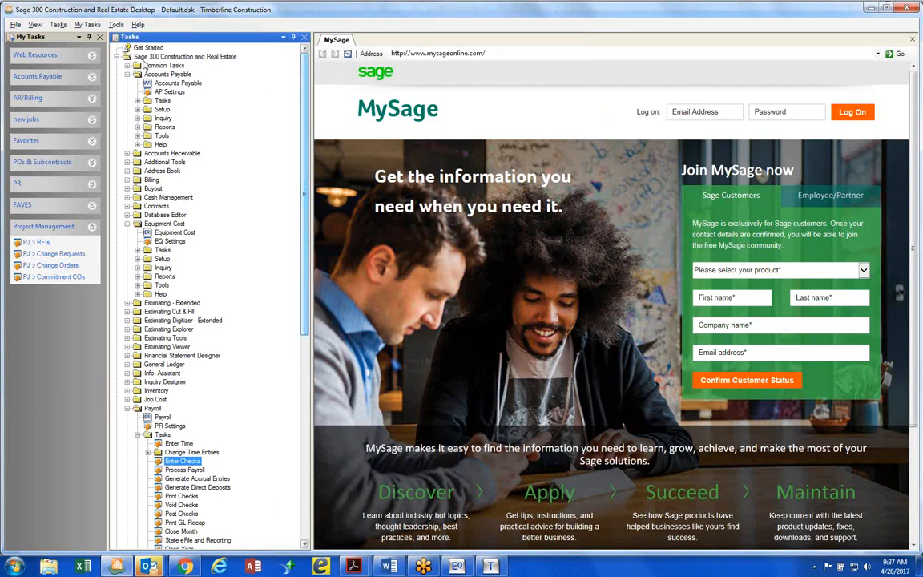
pyautogui.click(92, 55)
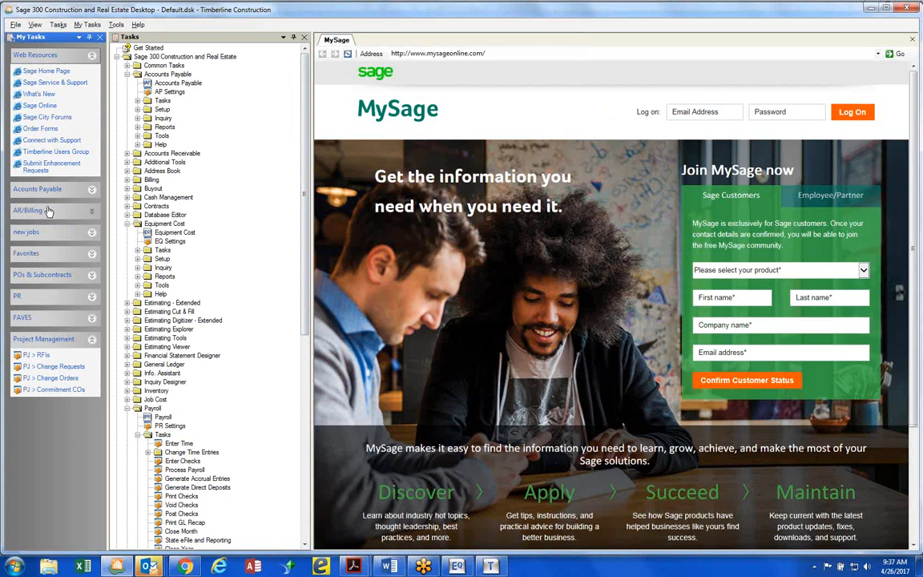
pyautogui.click(90, 255)
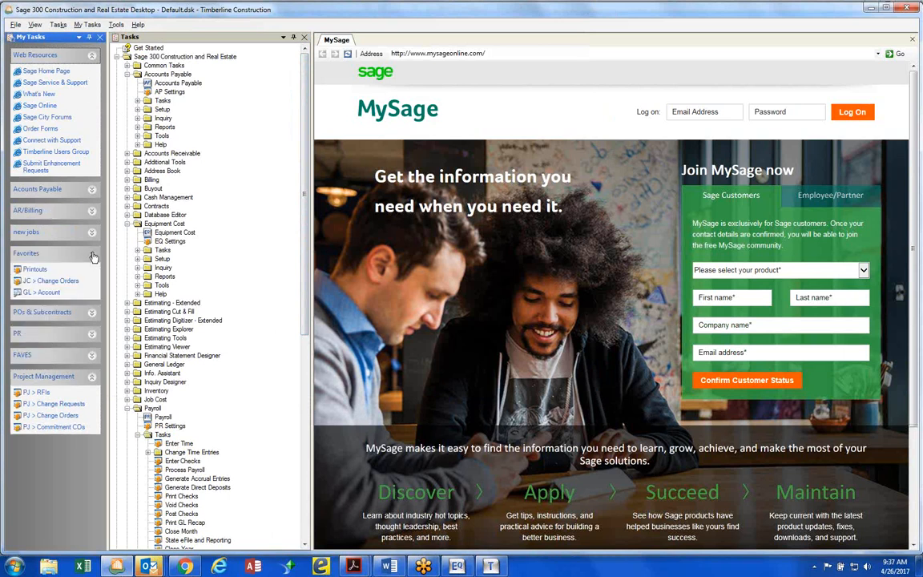
pyautogui.click(36, 269)
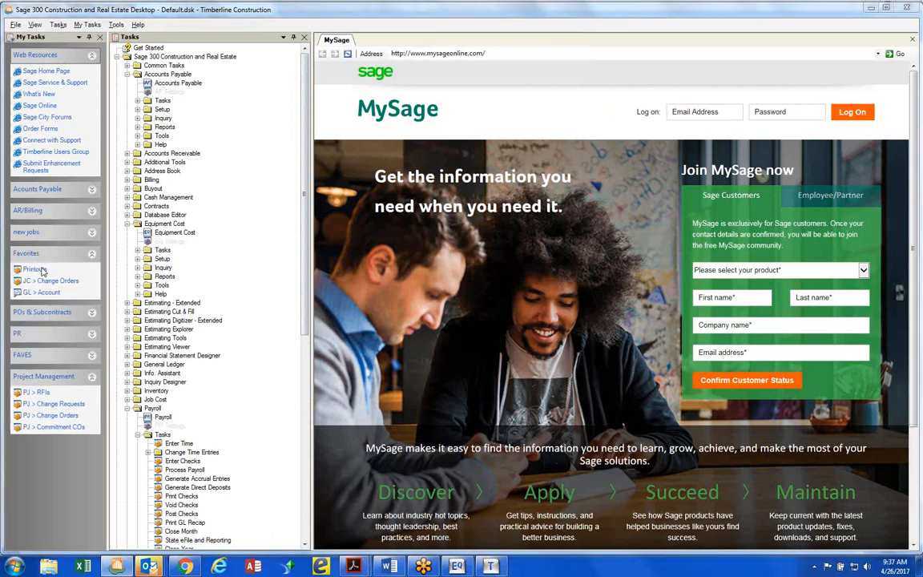
# In the 2017 > 4 > PR folder, sort the print files by date modified and open Enter Checks_MKC_4_26_2017_9_37_19_2
pyautogui.doubleClick(385, 274)
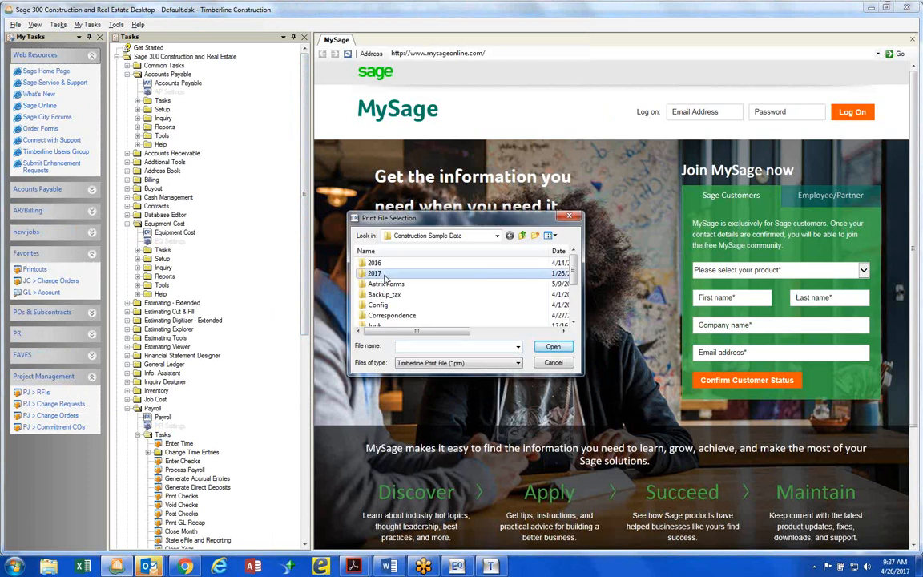
pyautogui.doubleClick(381, 295)
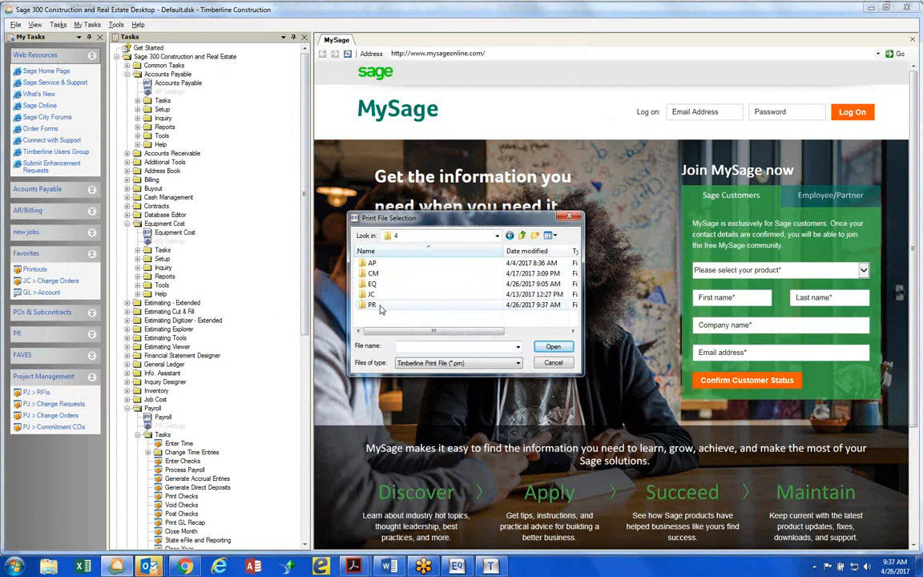
pyautogui.doubleClick(373, 305)
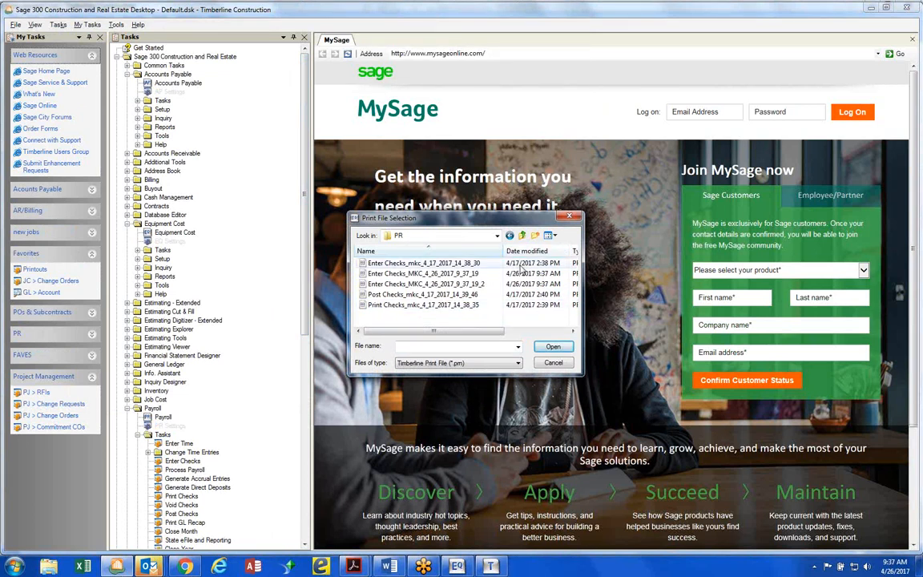
pyautogui.click(527, 250)
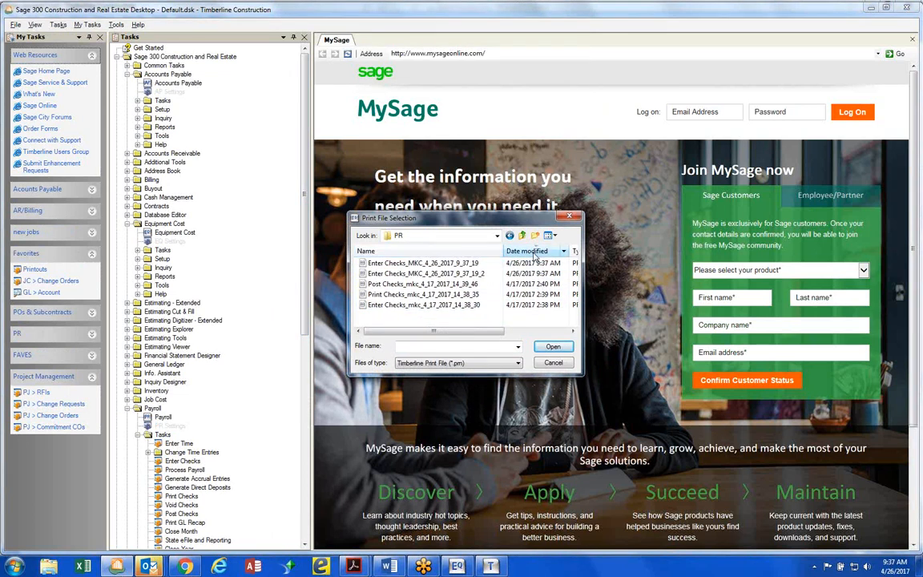
pyautogui.doubleClick(479, 273)
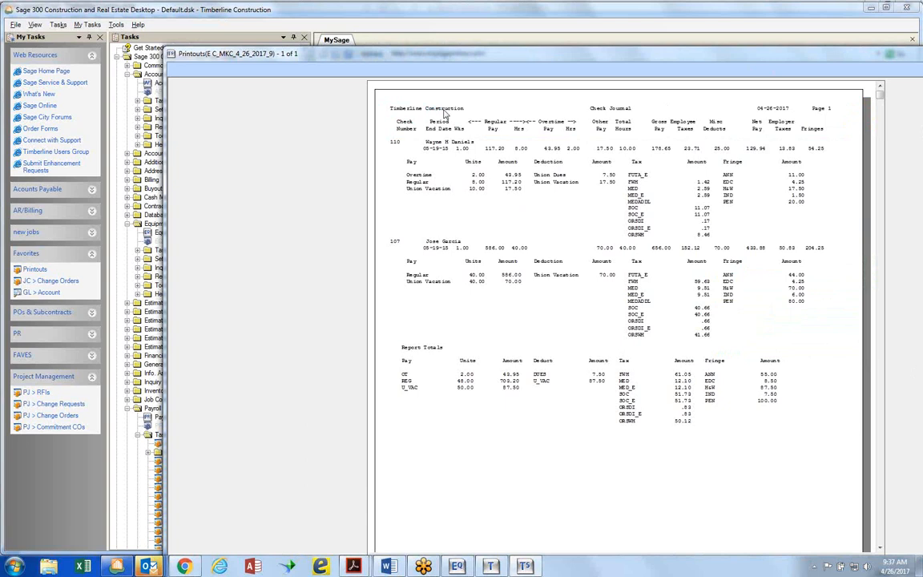
# Enlarge the Check Journal printout, review both employees' pay, deductions, taxes, fringes and the report totals, and close it
pyautogui.doubleClick(463, 57)
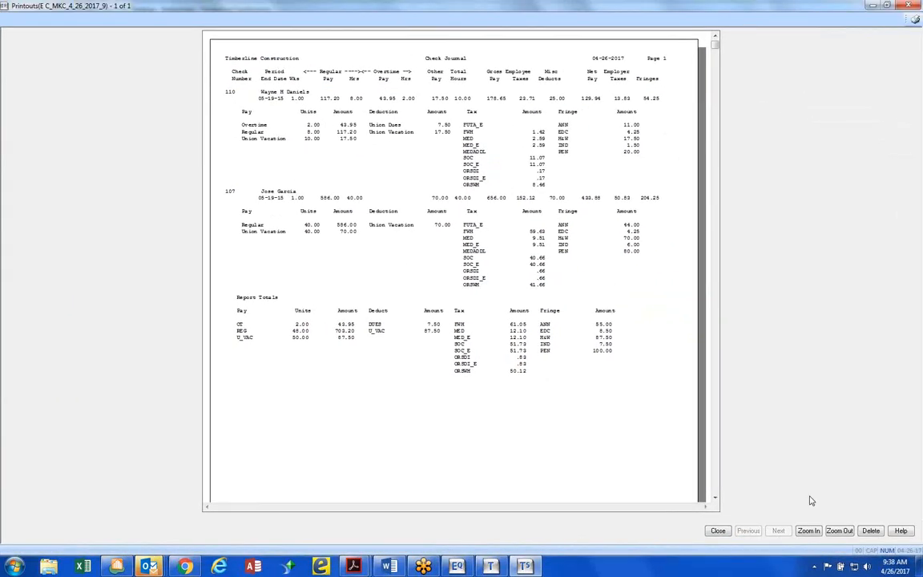
pyautogui.click(808, 531)
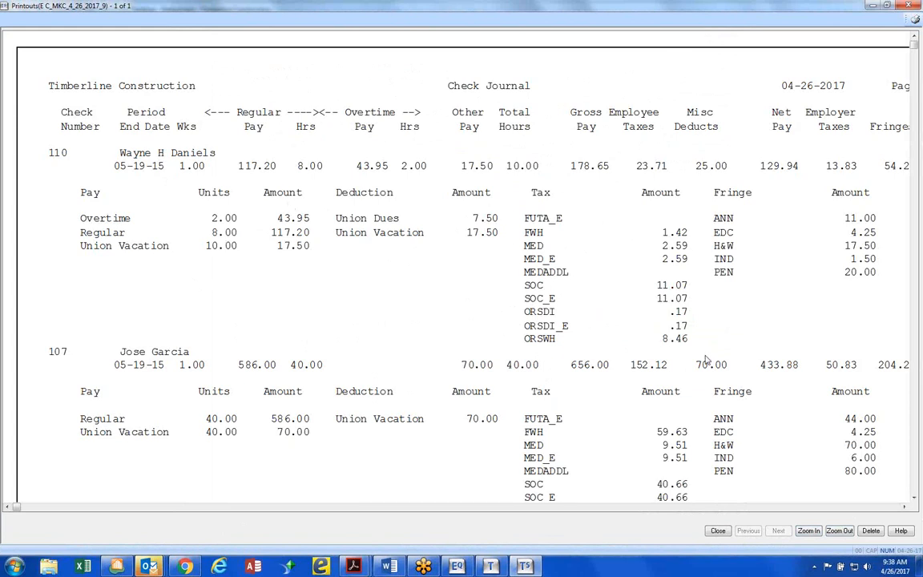
pyautogui.scroll(-1, 705, 361)
pyautogui.scroll(-10, 706, 360)
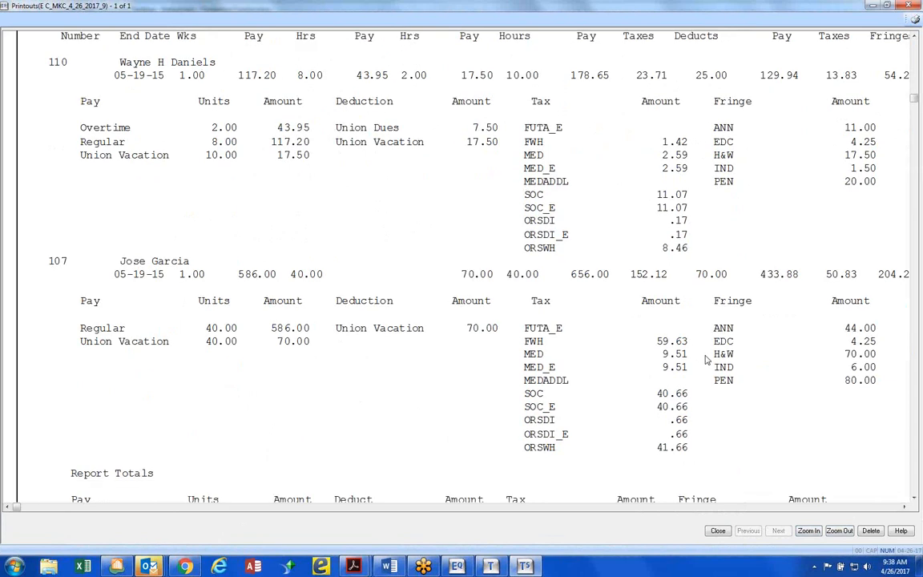
pyautogui.scroll(-20, 706, 360)
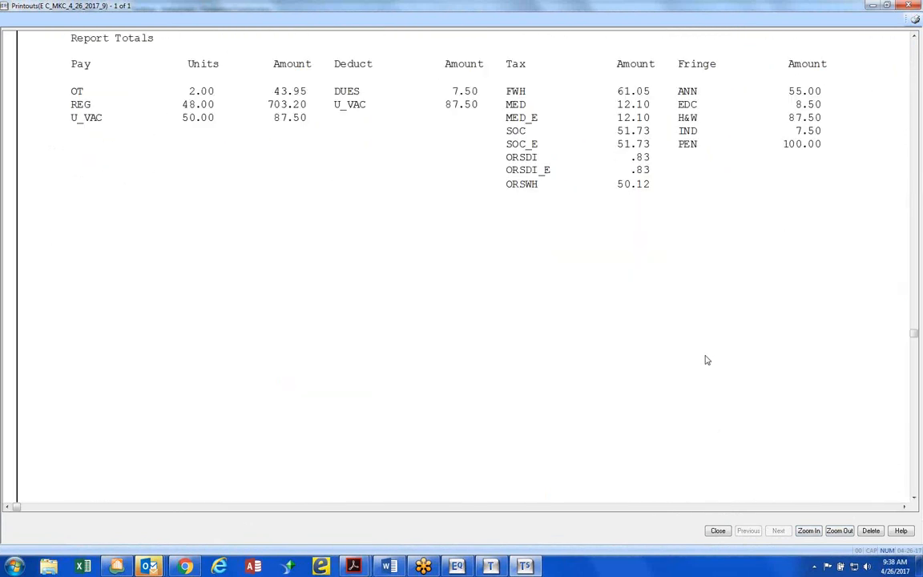
pyautogui.scroll(15, 706, 361)
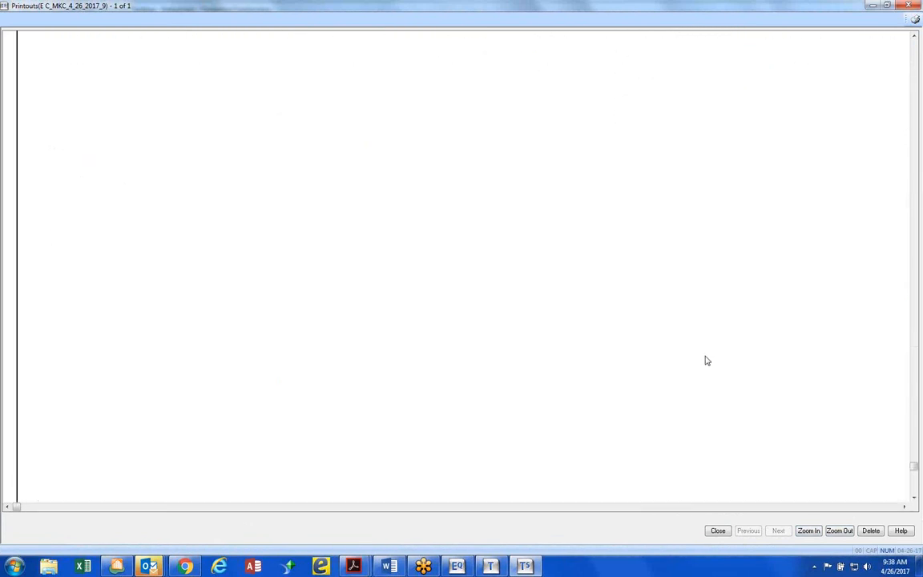
pyautogui.scroll(20, 706, 361)
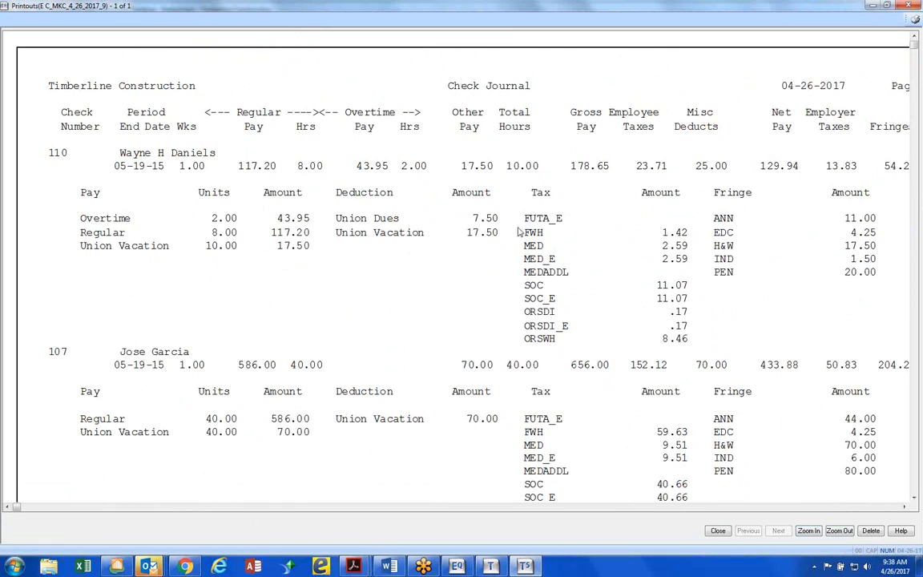
pyautogui.click(718, 532)
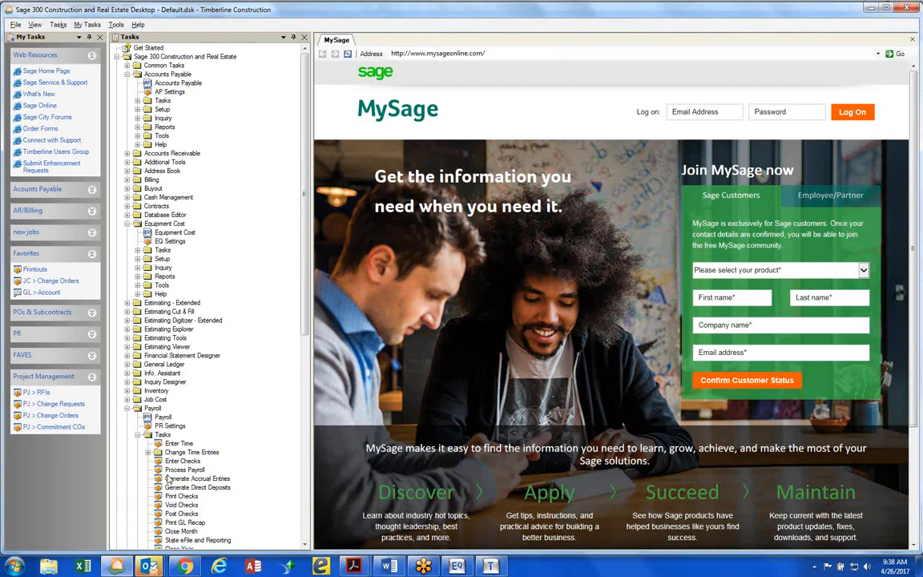
# Open Payroll's EQ Detail inquiry under Check Information, using the New PR transaction file
pyautogui.click(138, 435)
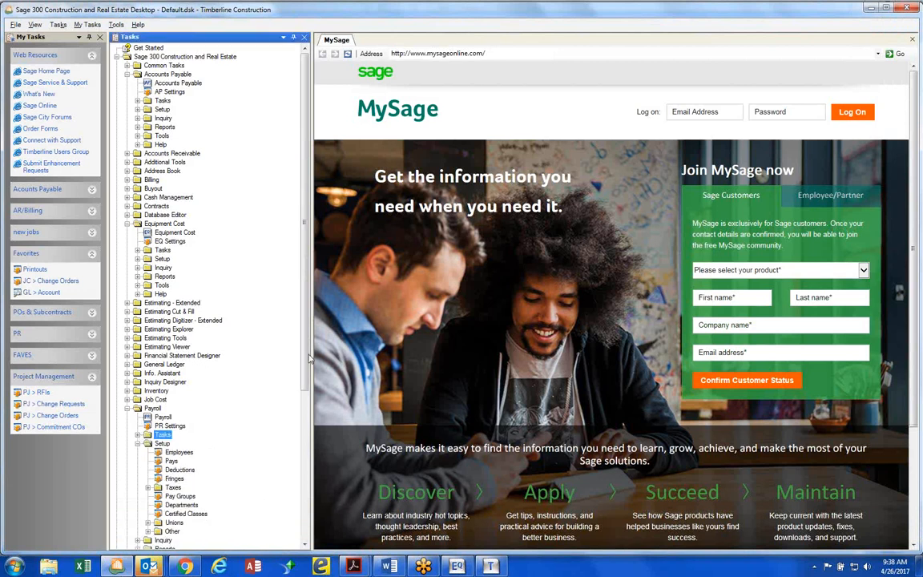
pyautogui.moveTo(306, 362); pyautogui.dragTo(307, 448)
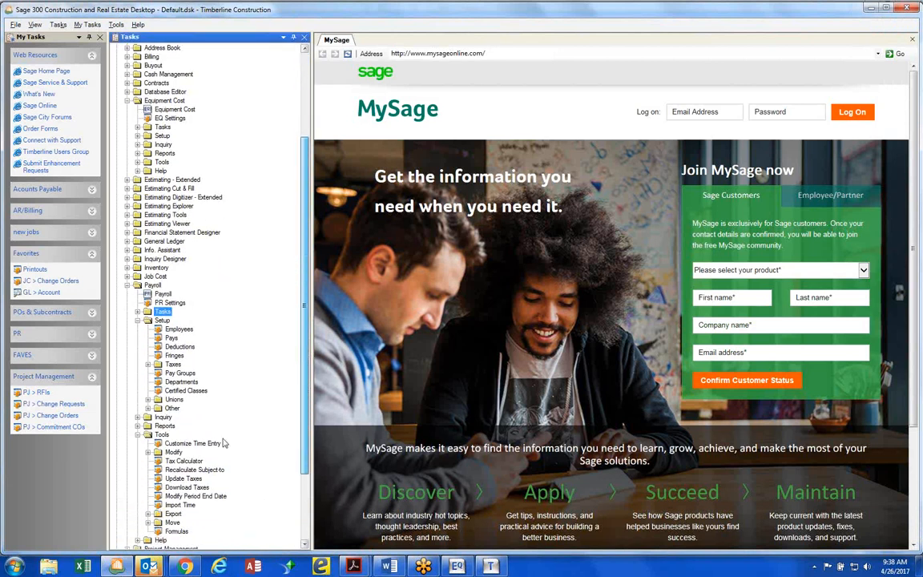
pyautogui.doubleClick(162, 417)
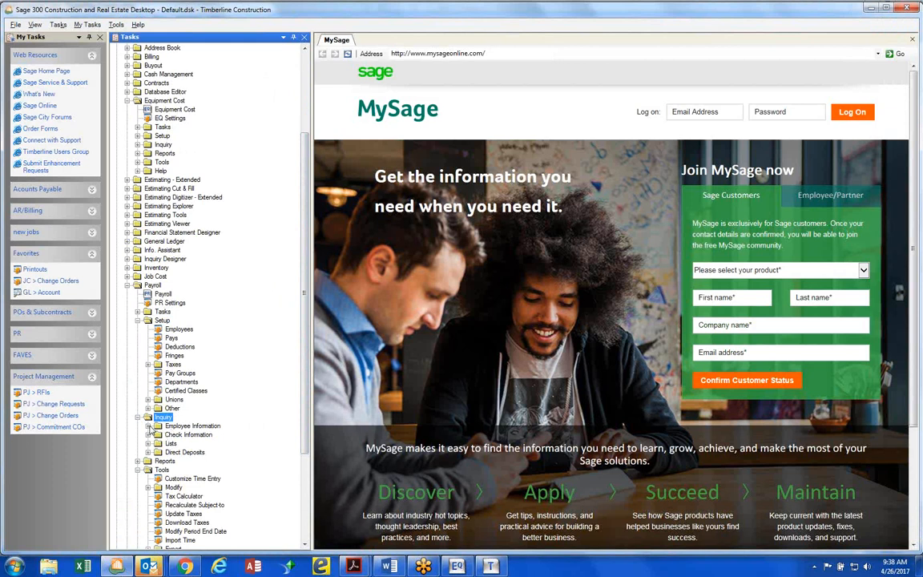
pyautogui.doubleClick(157, 435)
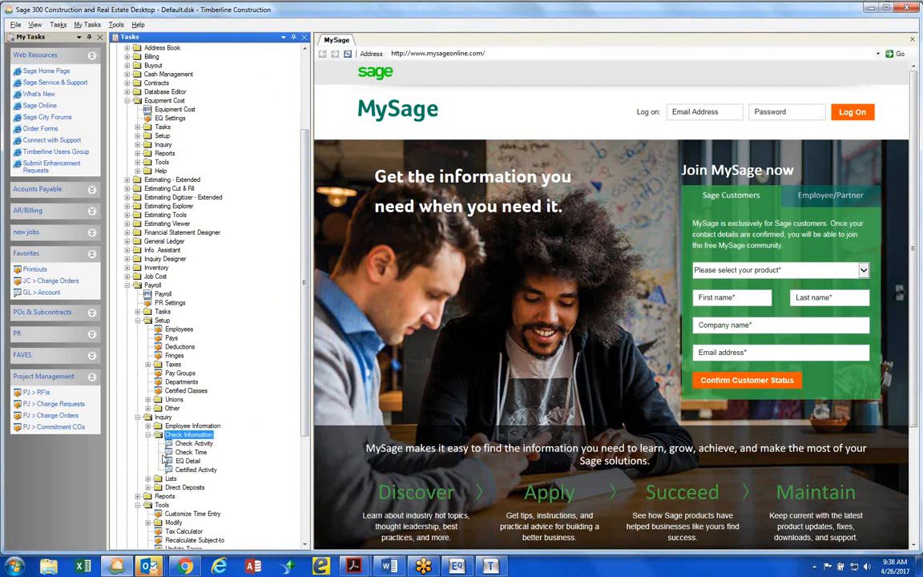
pyautogui.click(169, 453)
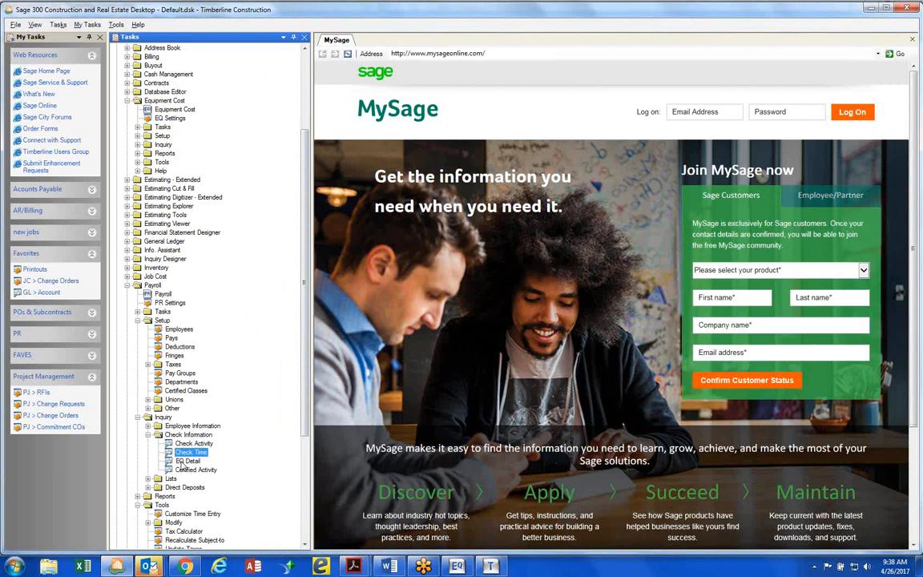
pyautogui.click(186, 462)
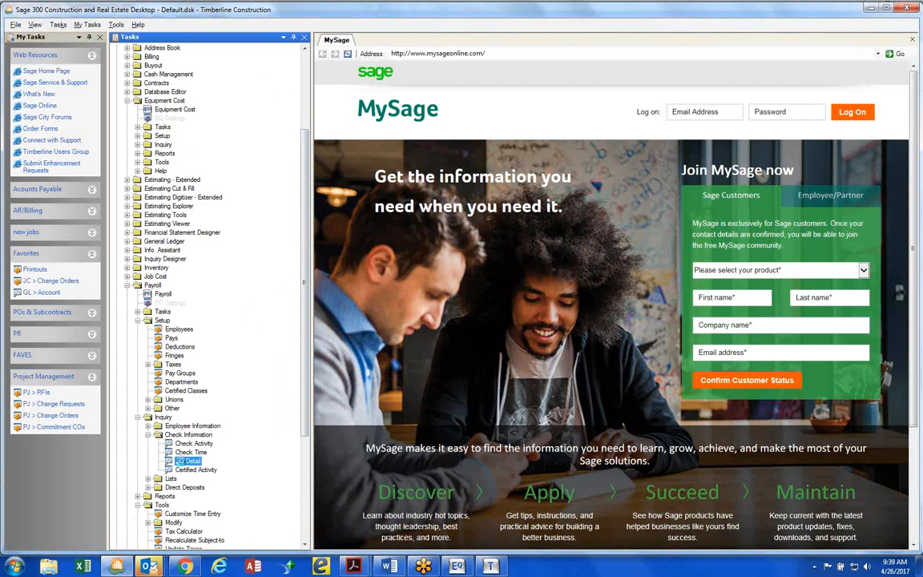
pyautogui.doubleClick(186, 462)
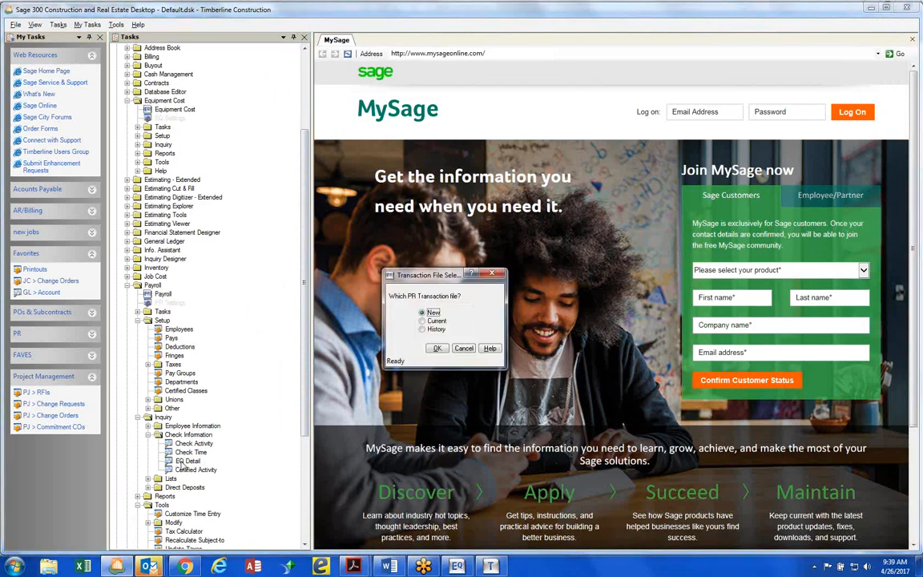
pyautogui.click(438, 349)
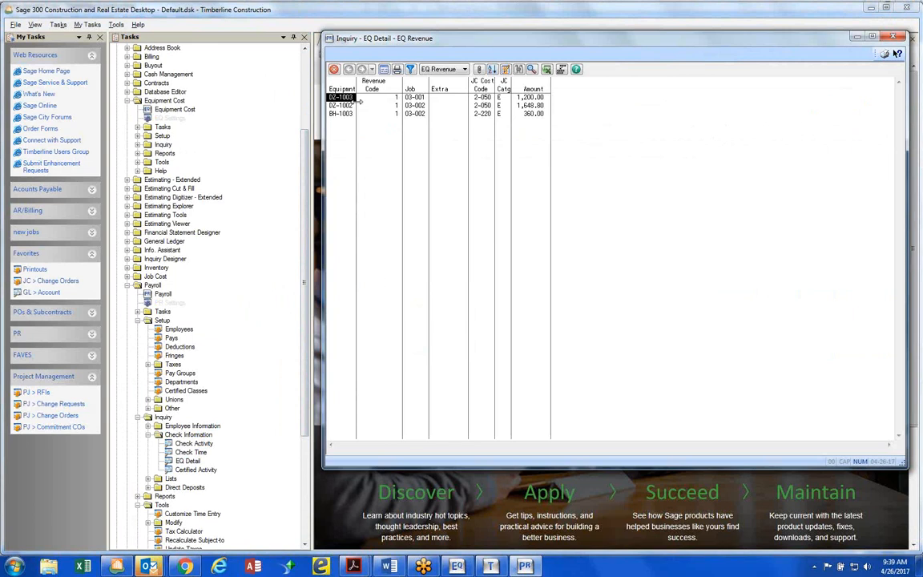
# Insert a Units column before the Amount column in the EQ Revenue inquiry
pyautogui.doubleClick(532, 86)
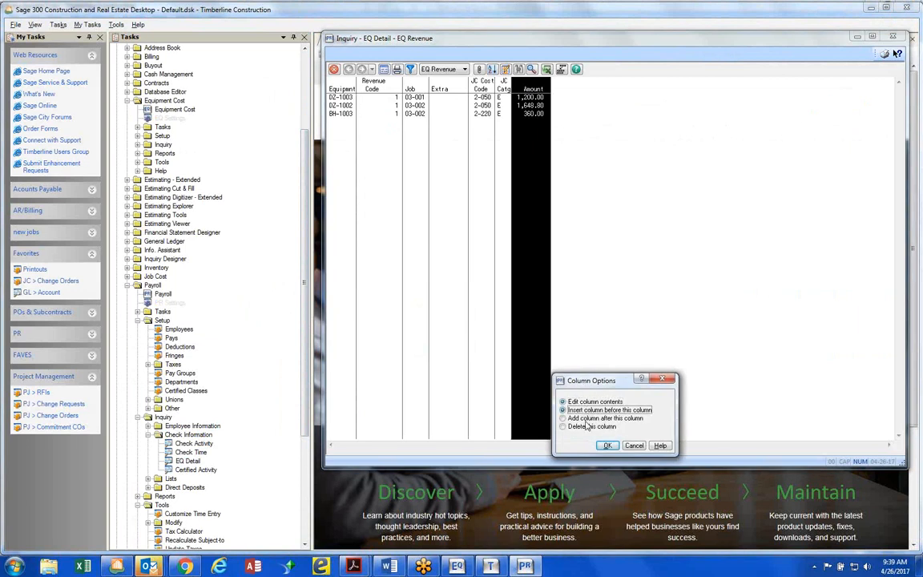
pyautogui.click(564, 410)
pyautogui.click(608, 446)
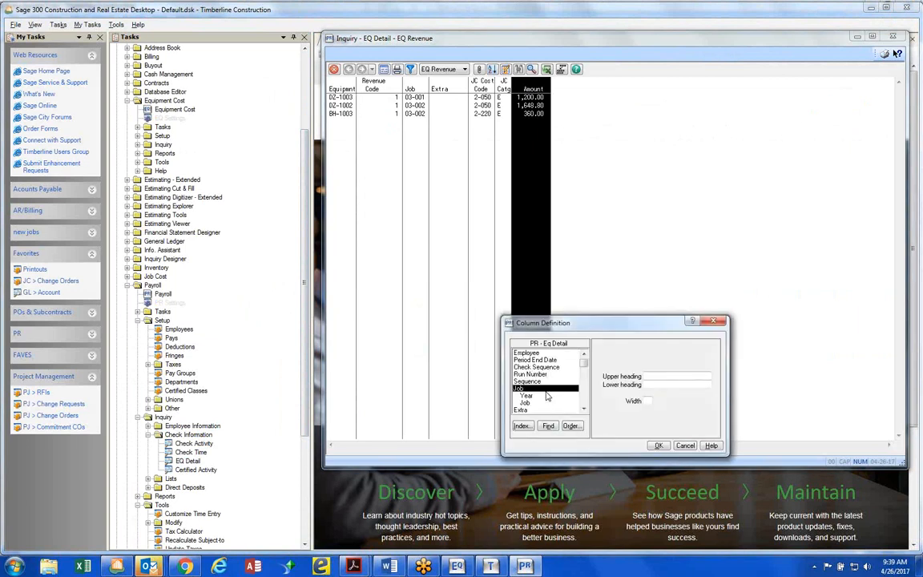
pyautogui.press('u')
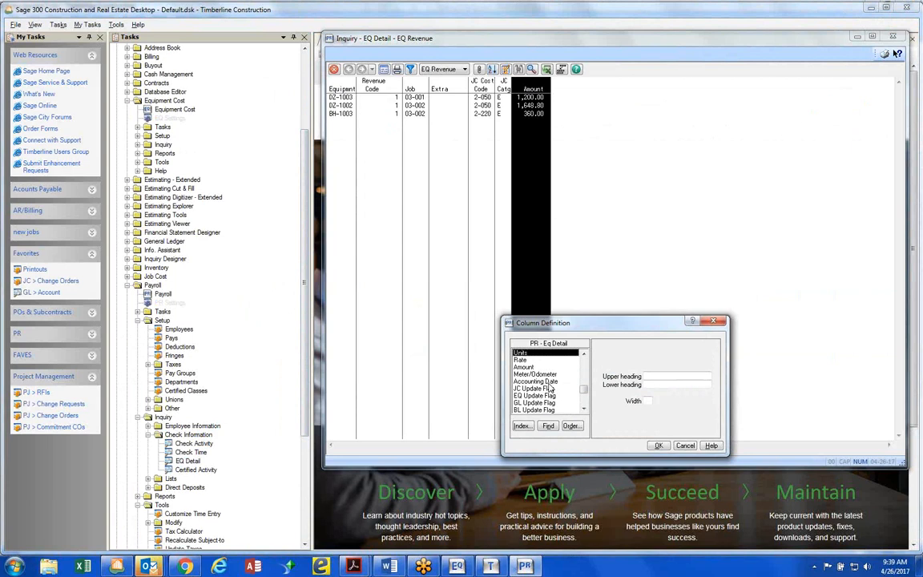
pyautogui.press('Return')
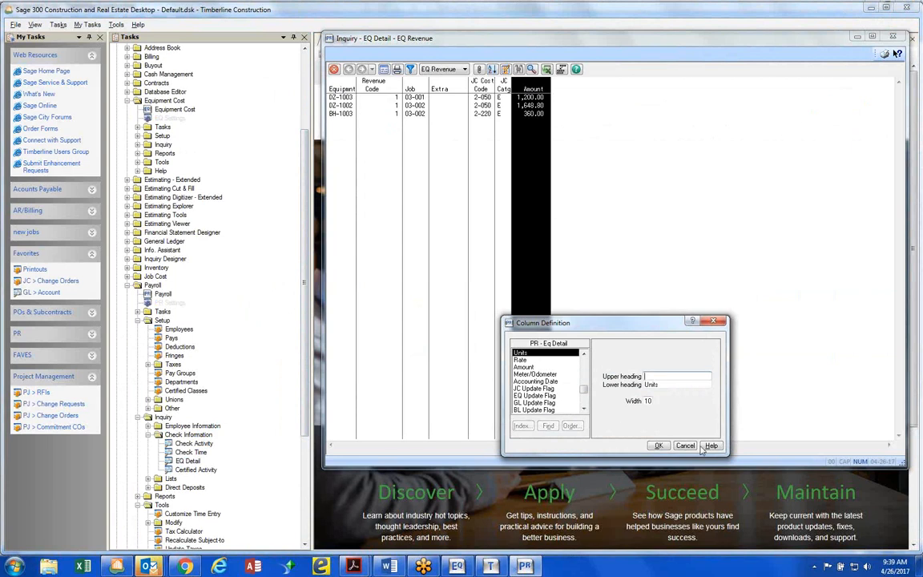
pyautogui.press('Return')
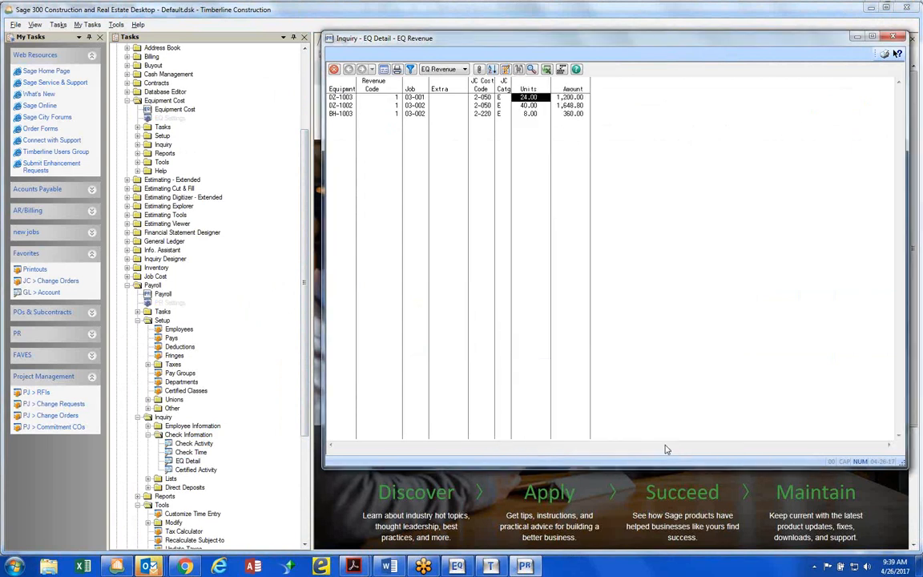
# Insert a Rate column before the Amount column in the EQ Revenue inquiry
pyautogui.doubleClick(574, 87)
pyautogui.click(573, 410)
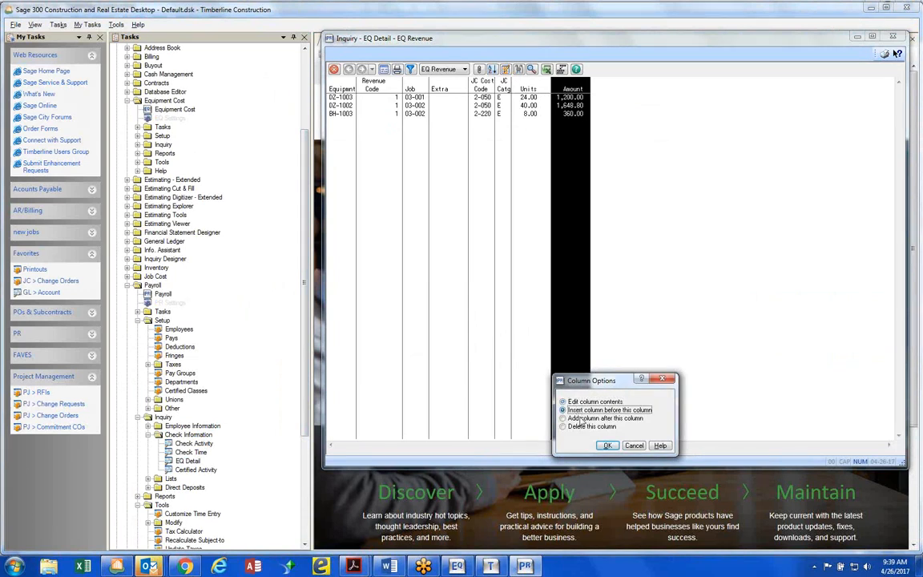
pyautogui.press('Return')
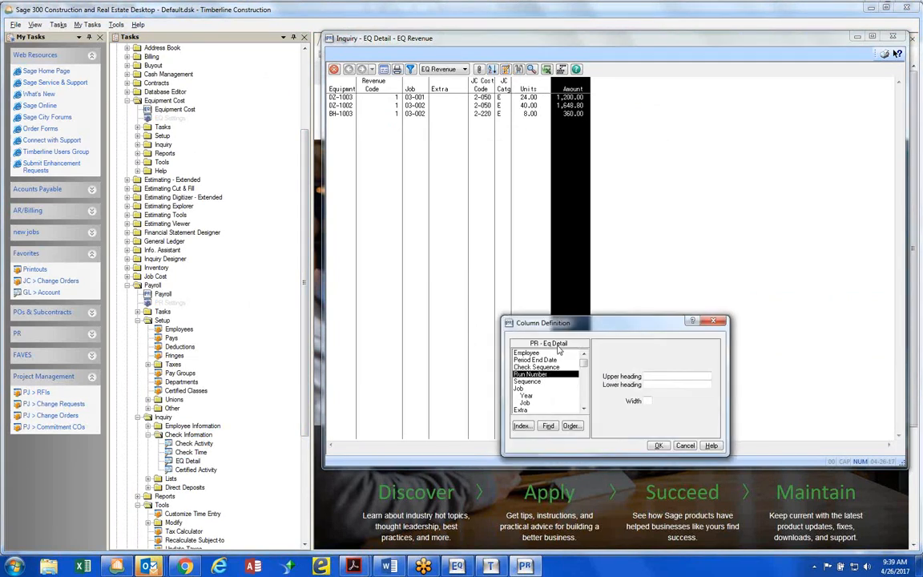
pyautogui.press('u')
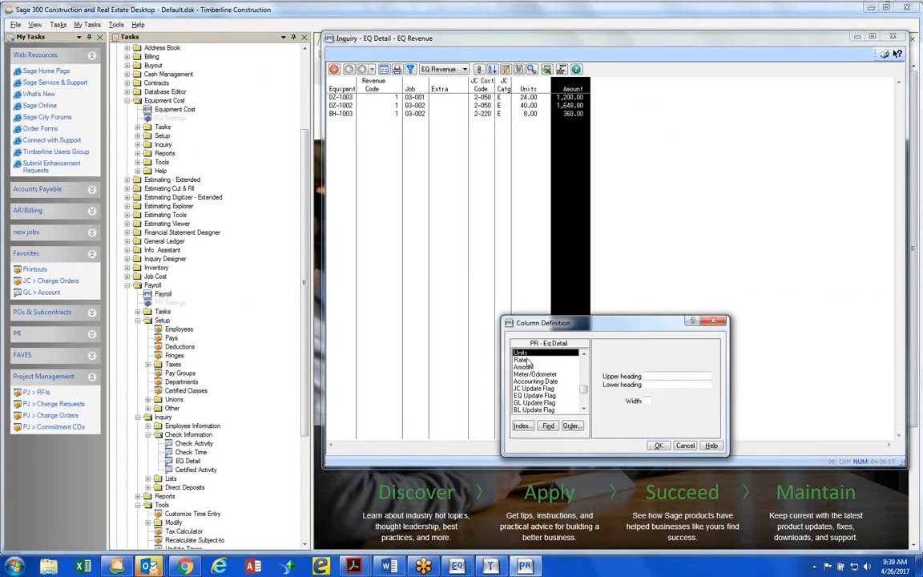
pyautogui.doubleClick(526, 361)
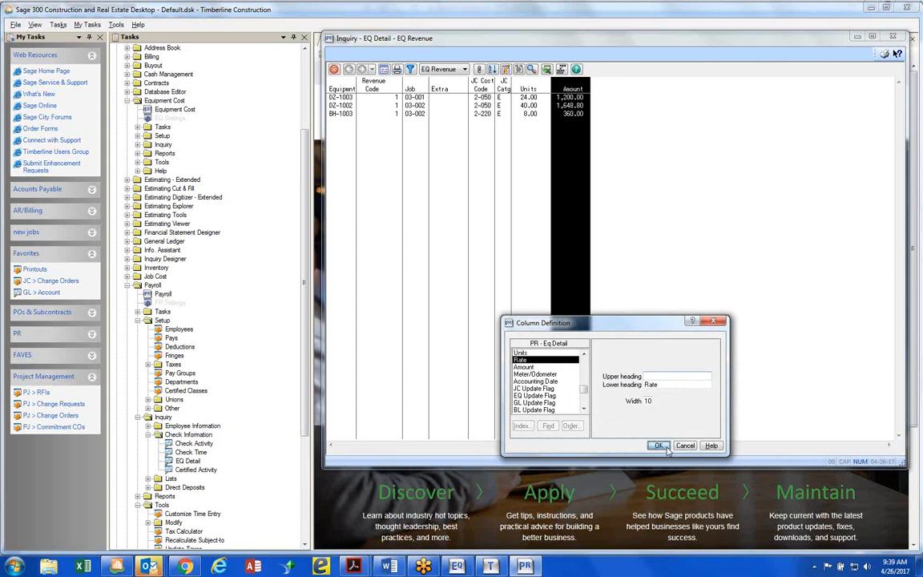
pyautogui.press('Return')
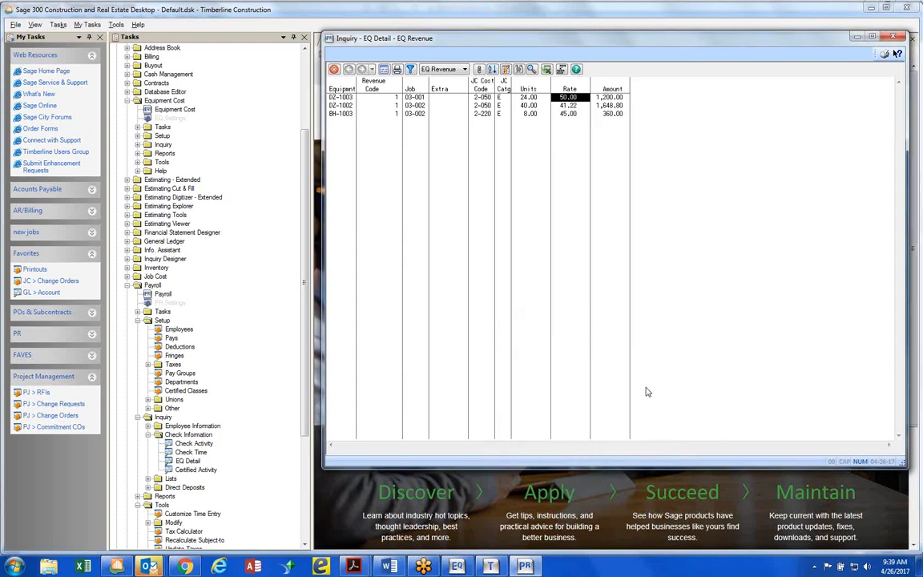
# Examine the rate, units, amount and job of the DZ-1002 equipment line
pyautogui.click(571, 106)
pyautogui.click(528, 105)
pyautogui.click(560, 105)
pyautogui.click(605, 106)
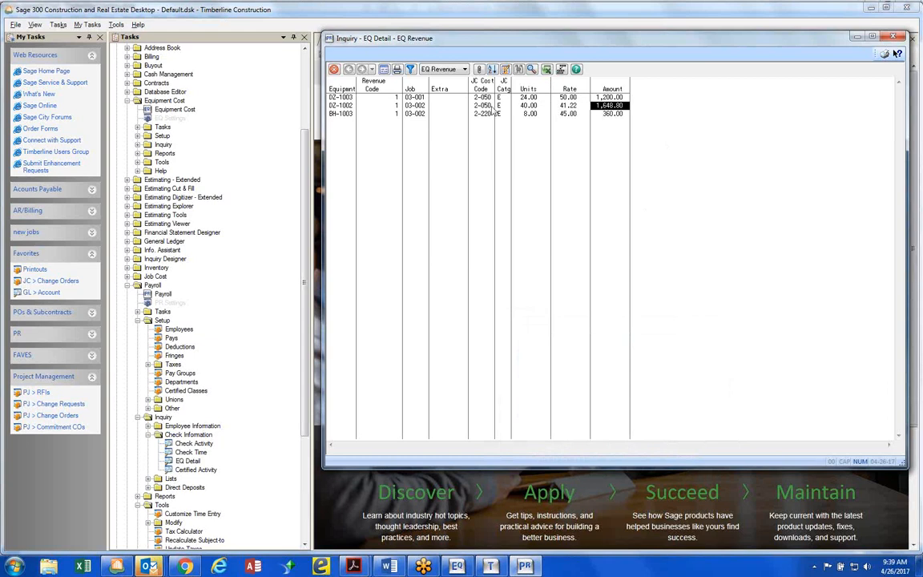
pyautogui.click(415, 106)
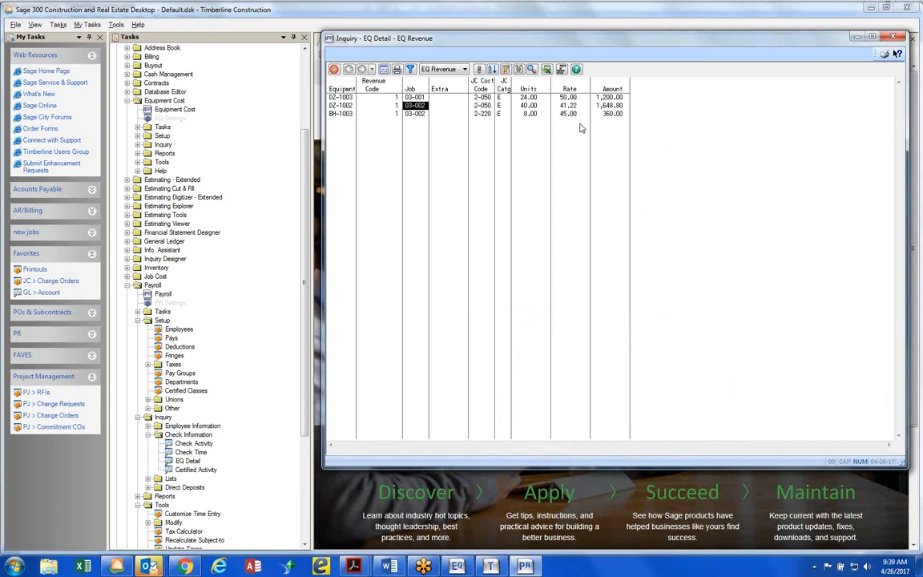
# Close the EQ Revenue inquiry and expand Payroll's Tasks folder
pyautogui.click(894, 37)
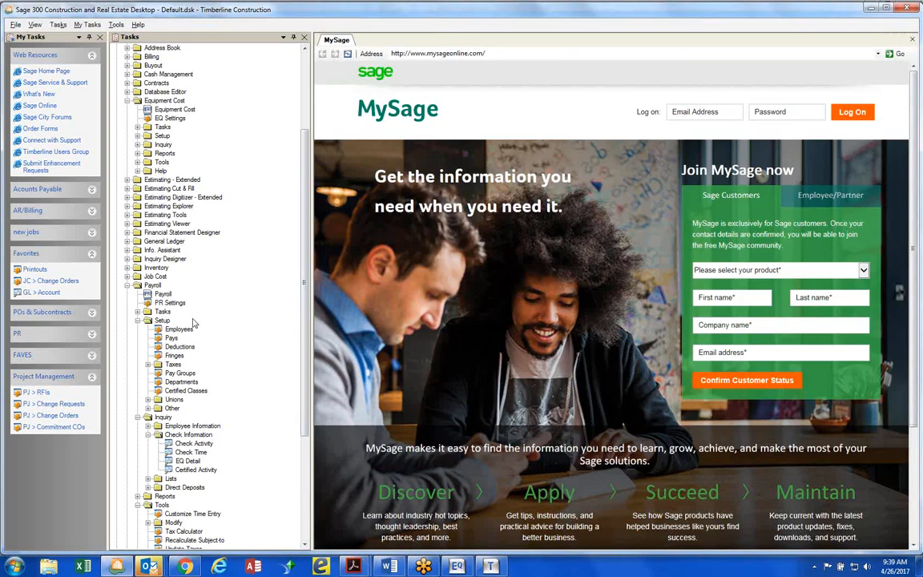
pyautogui.click(138, 311)
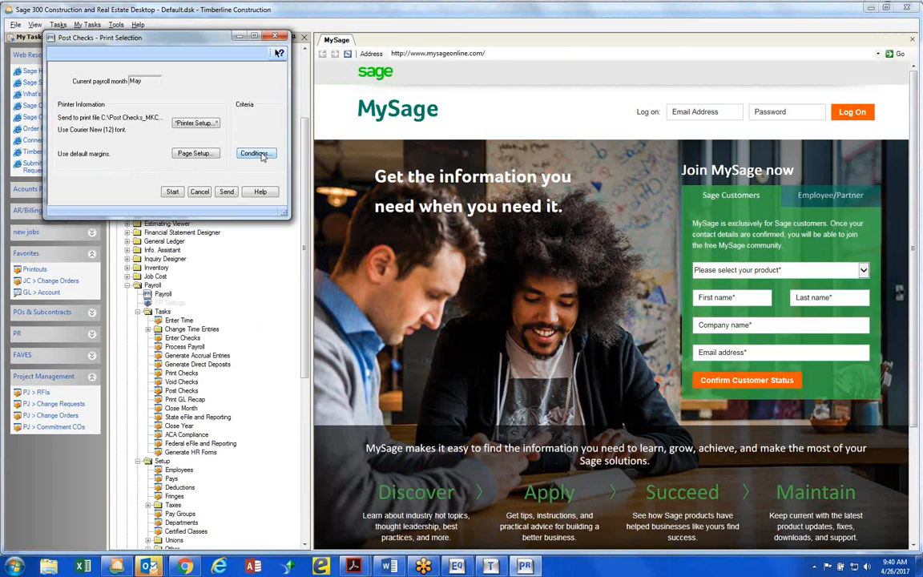
pyautogui.click(255, 154)
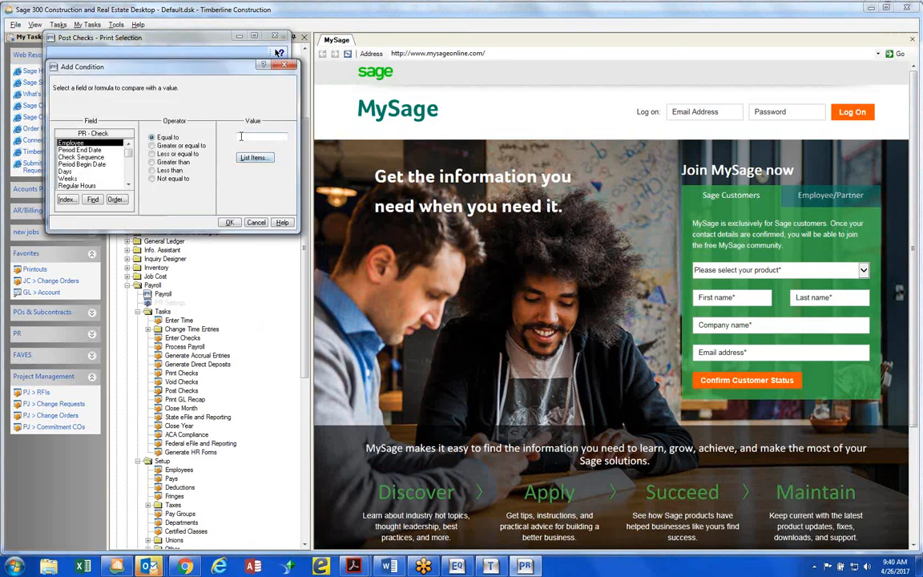
pyautogui.click(242, 138)
pyautogui.write('107')
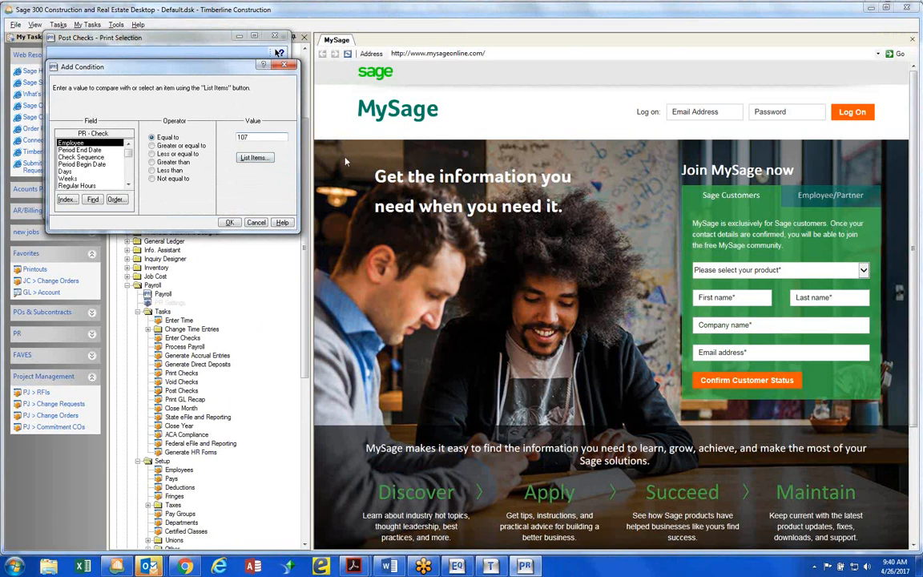
pyautogui.click(230, 222)
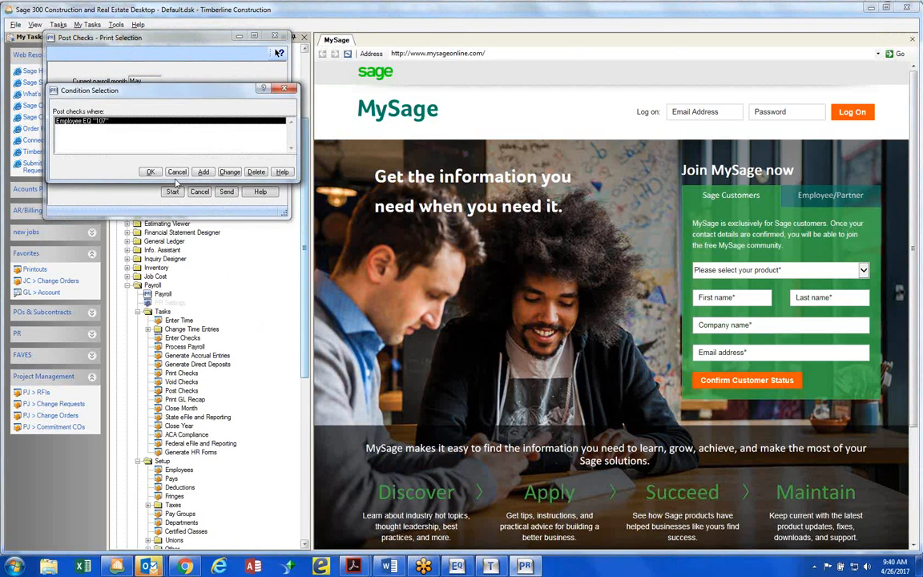
pyautogui.click(203, 171)
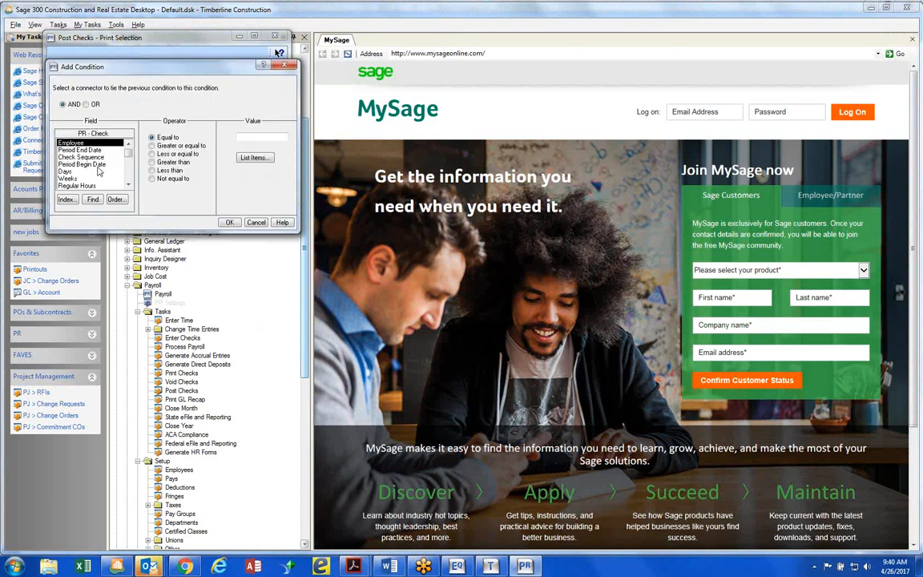
pyautogui.click(86, 105)
pyautogui.click(249, 138)
pyautogui.write('110')
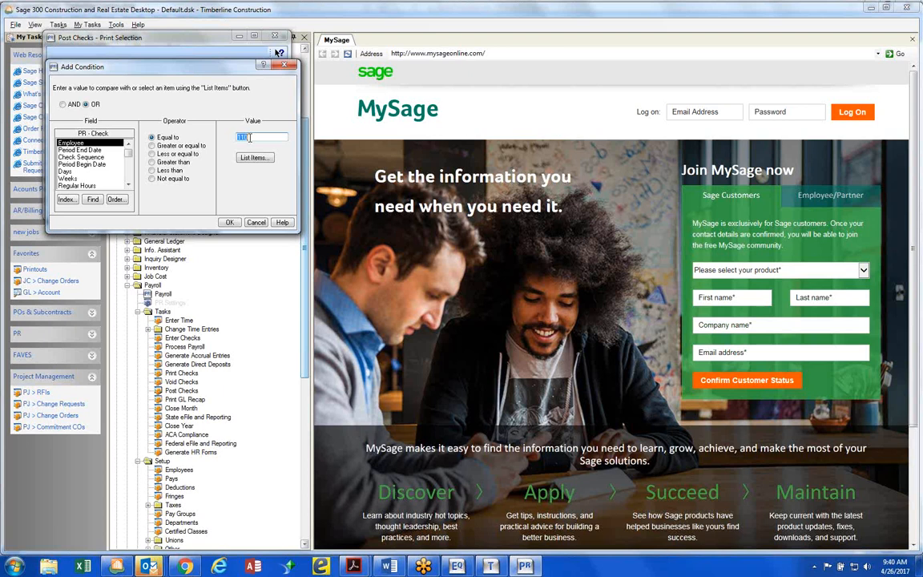
pyautogui.click(228, 223)
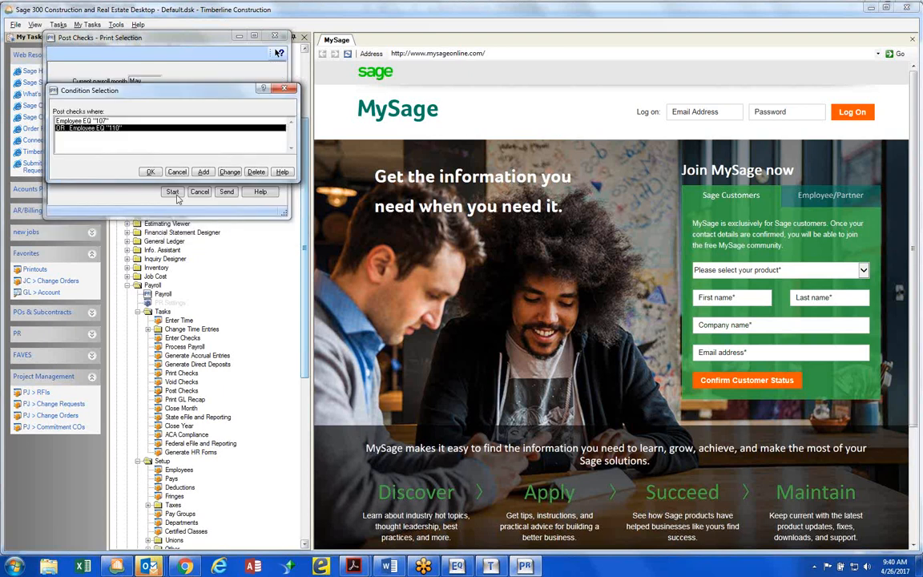
pyautogui.click(175, 172)
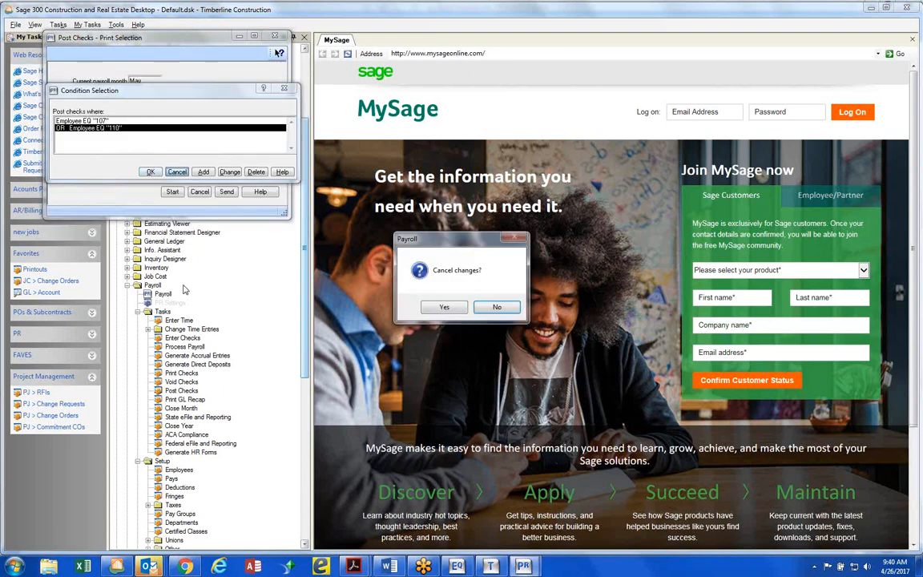
pyautogui.click(455, 311)
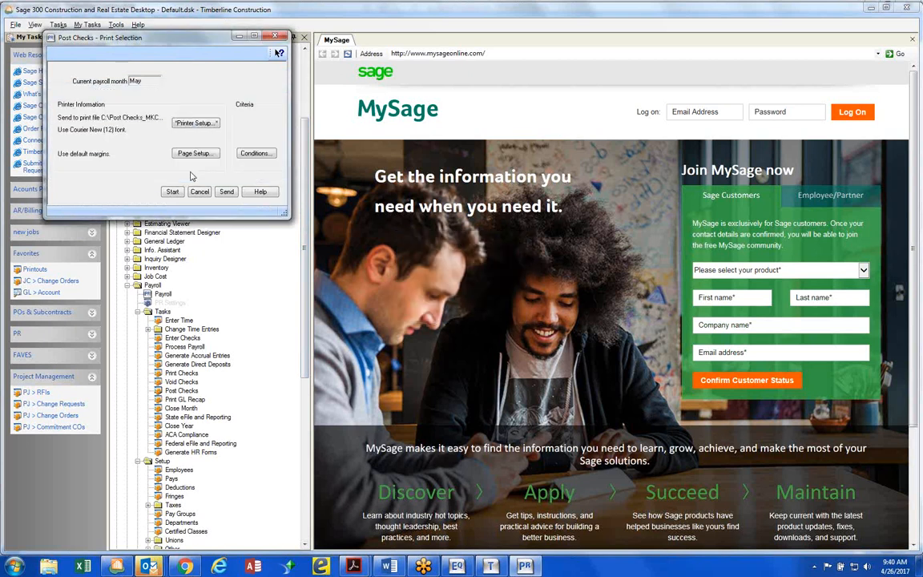
pyautogui.click(197, 192)
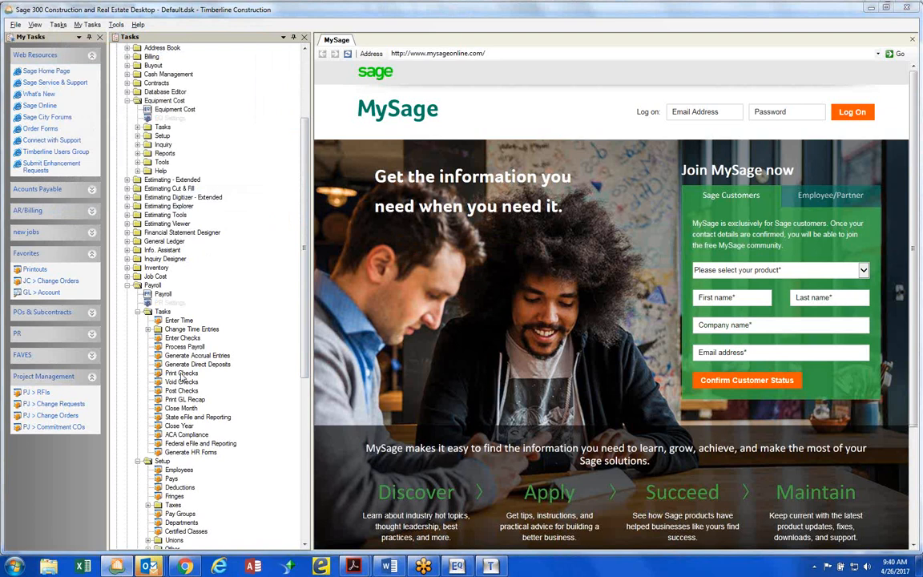
# Open Payroll's Print Checks task and choose First - PR as the bank account
pyautogui.click(181, 374)
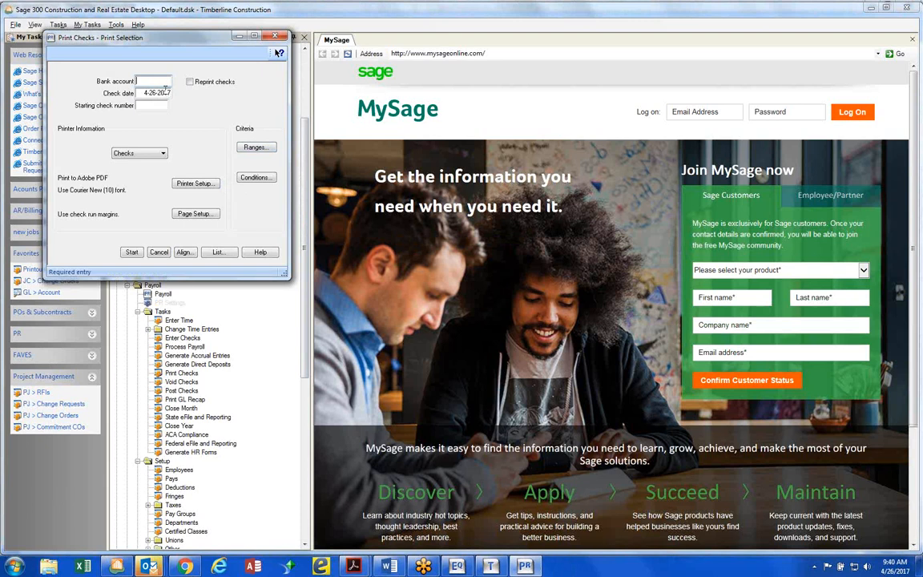
pyautogui.click(217, 251)
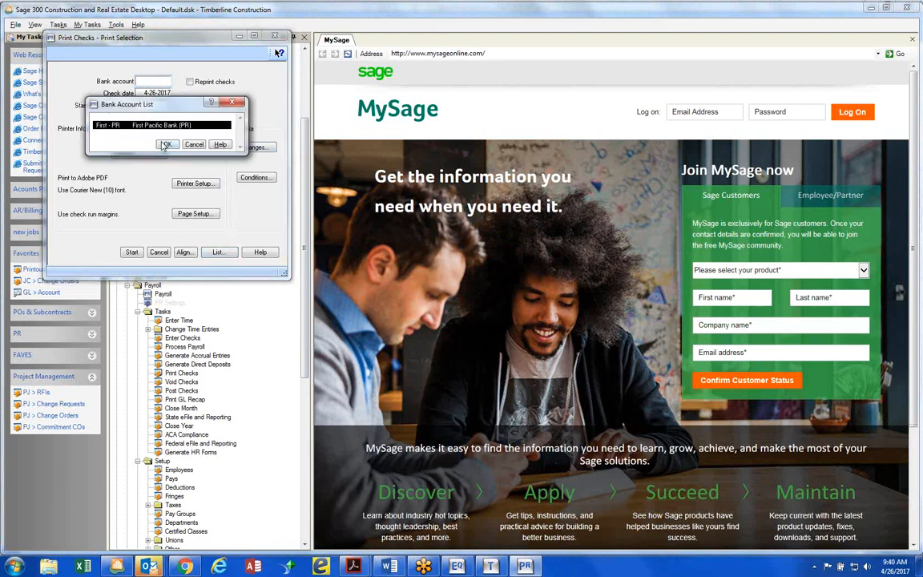
pyautogui.click(164, 145)
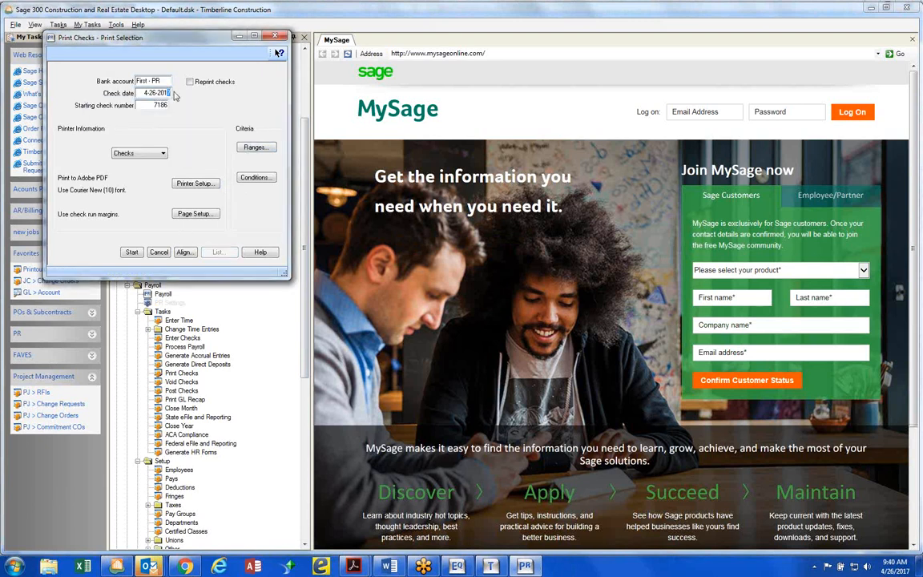
# Limit the check run to the two checks with period end date 5-19-2015, and set the check date to 5-22-2015
pyautogui.click(255, 148)
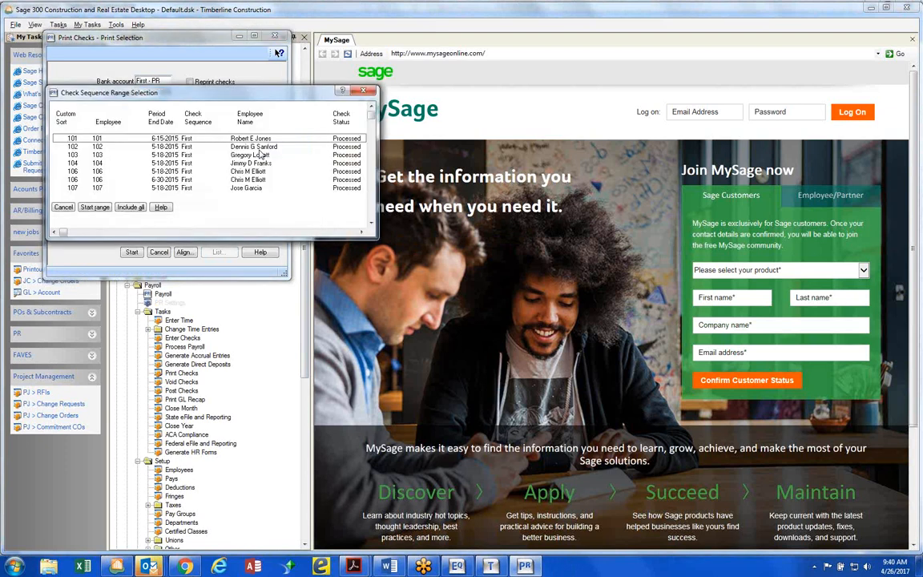
pyautogui.scroll(-1, 125, 197)
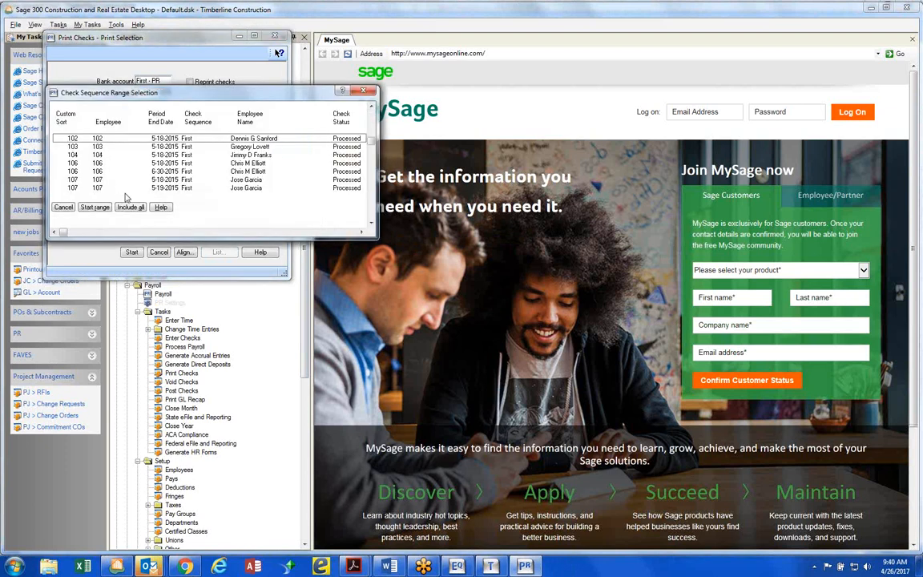
pyautogui.scroll(-1, 125, 197)
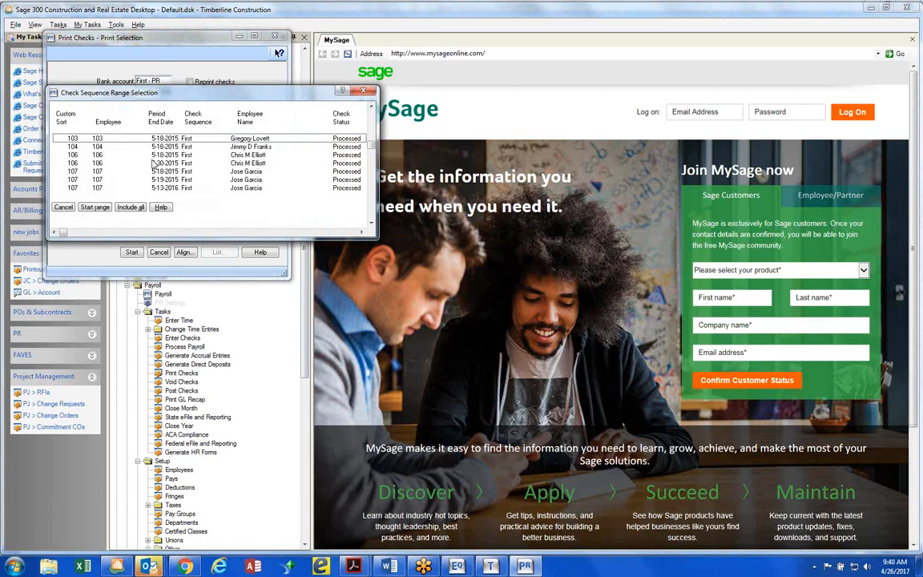
pyautogui.moveTo(206, 92); pyautogui.dragTo(471, 110)
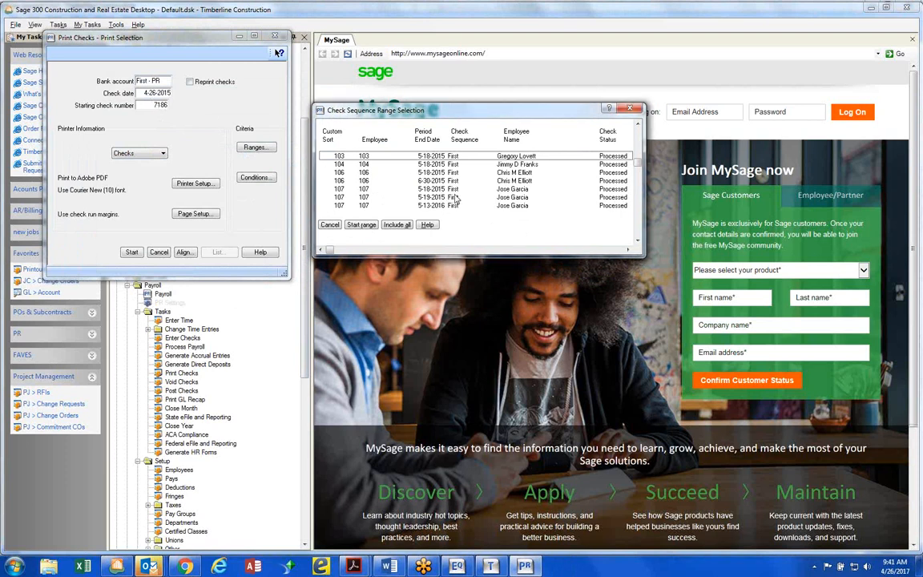
pyautogui.scroll(-1, 459, 201)
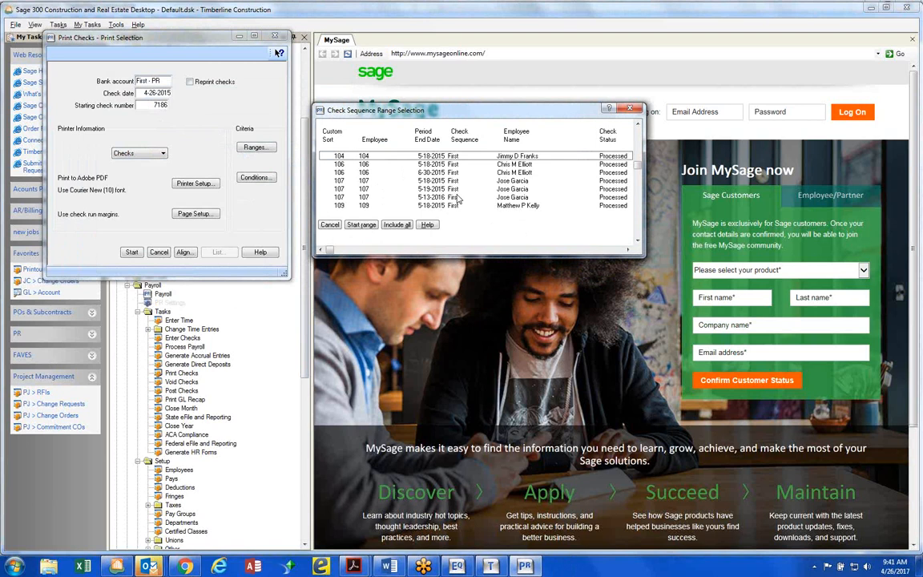
pyautogui.click(359, 181)
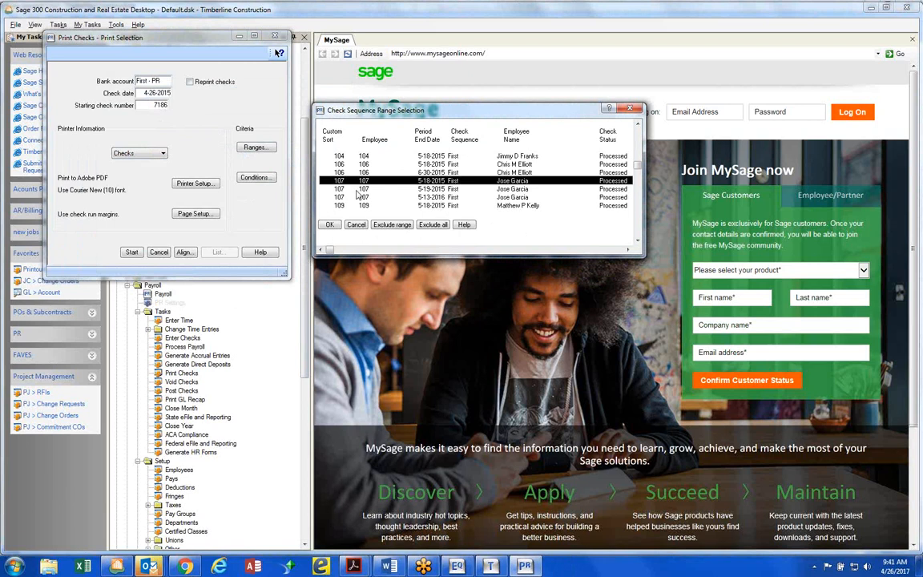
pyautogui.click(369, 197)
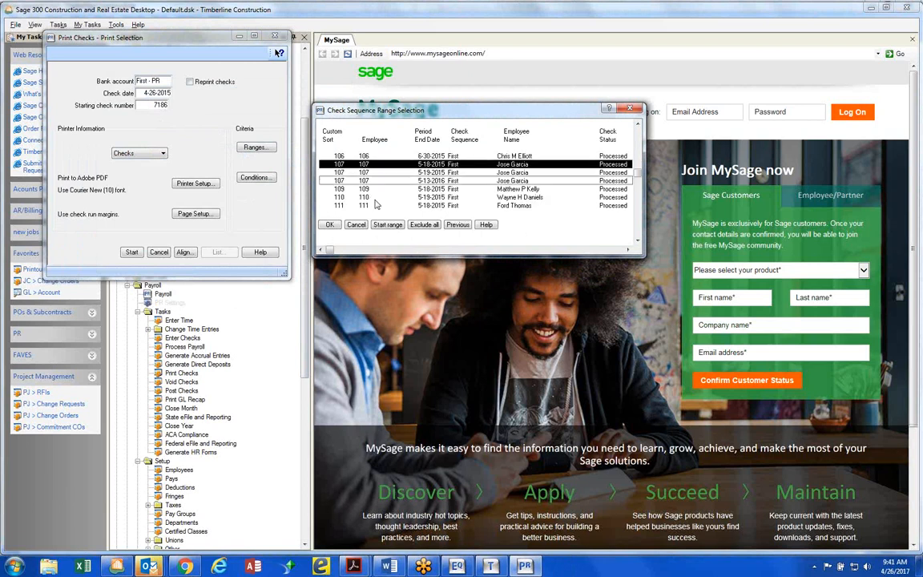
pyautogui.click(436, 198)
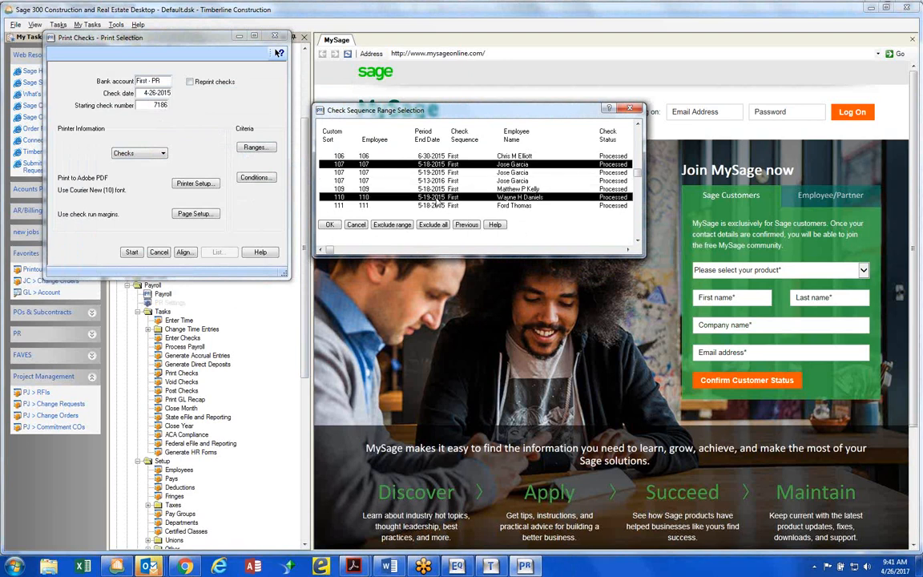
pyautogui.click(434, 173)
pyautogui.click(434, 165)
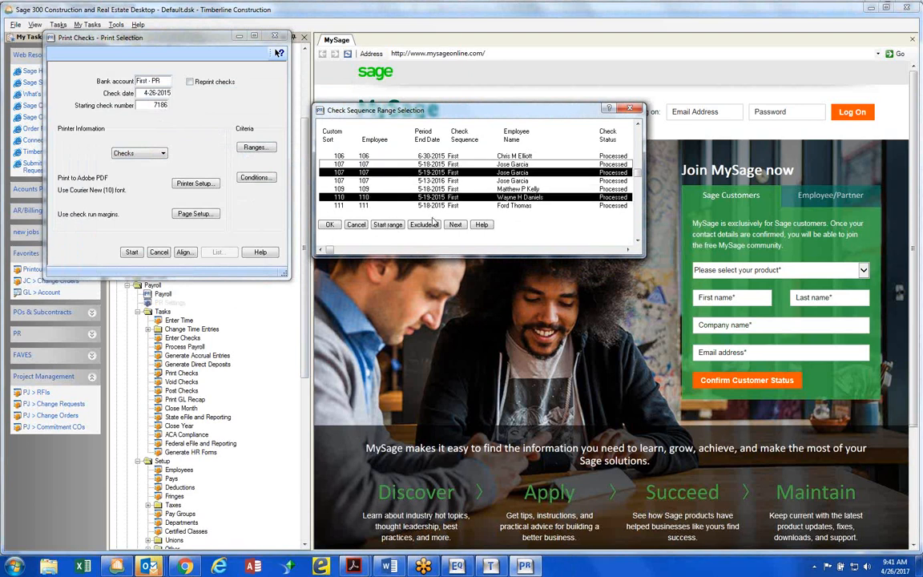
pyautogui.click(330, 224)
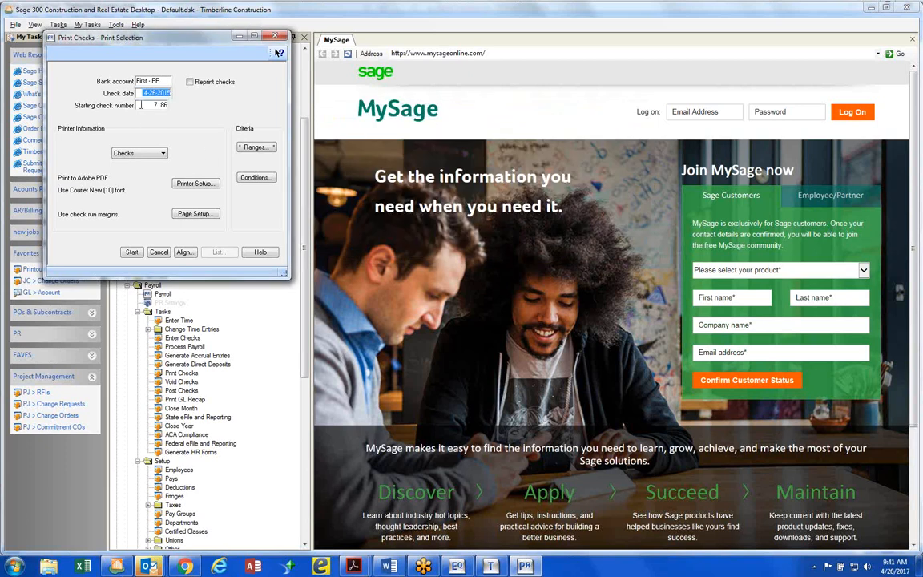
pyautogui.write('5-22-2015')
pyautogui.press('Tab')
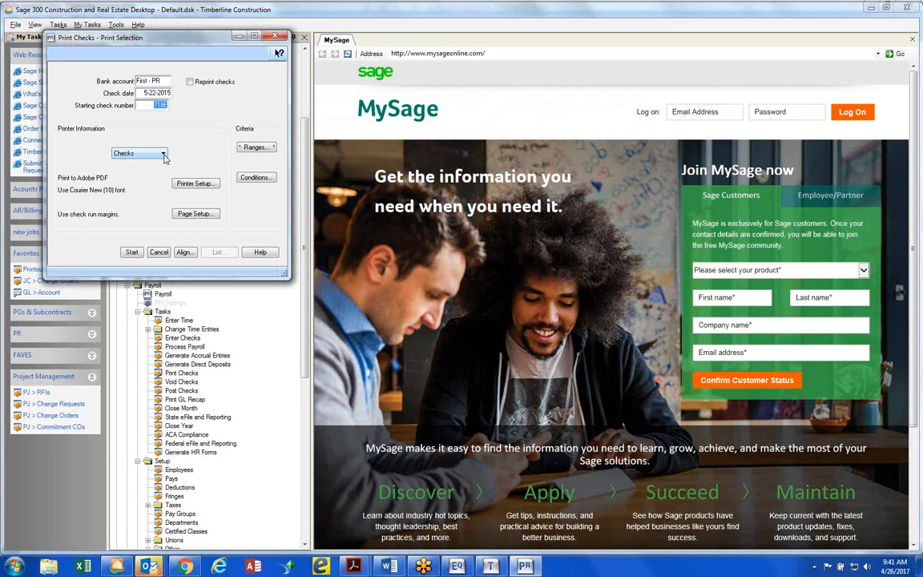
# Print the checks to an Adobe PDF file named CKS in the Construction Sample Data folder, accepting the printer setup confirmation
pyautogui.click(194, 183)
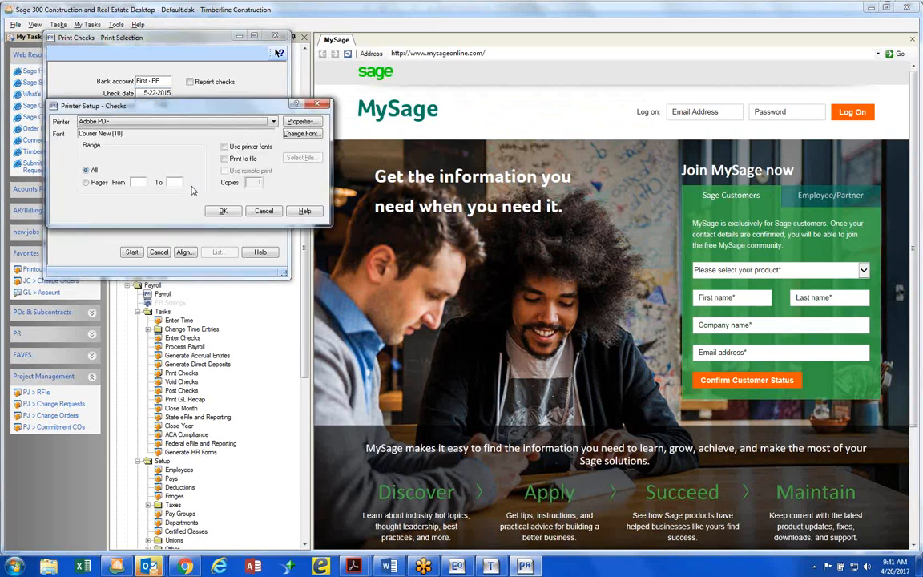
pyautogui.click(243, 158)
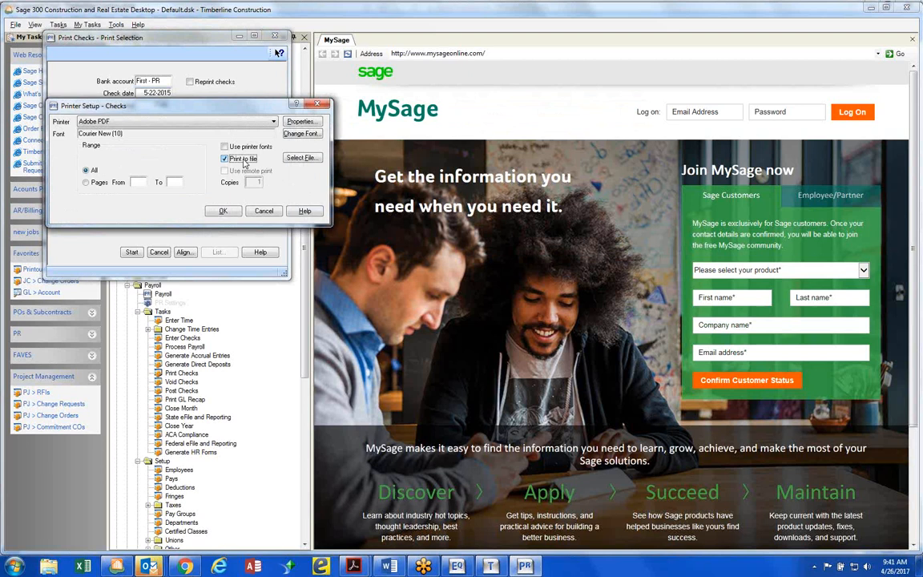
pyautogui.click(302, 158)
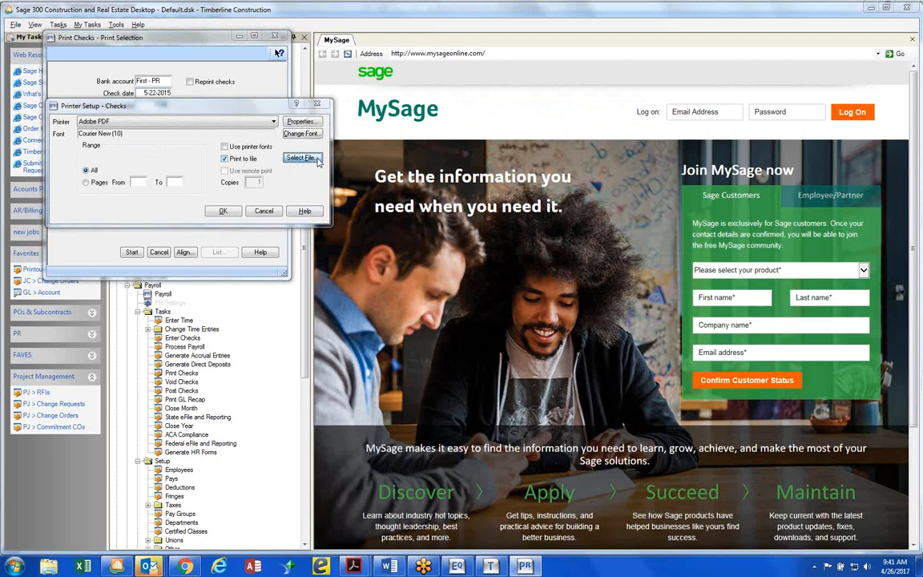
pyautogui.write('C')
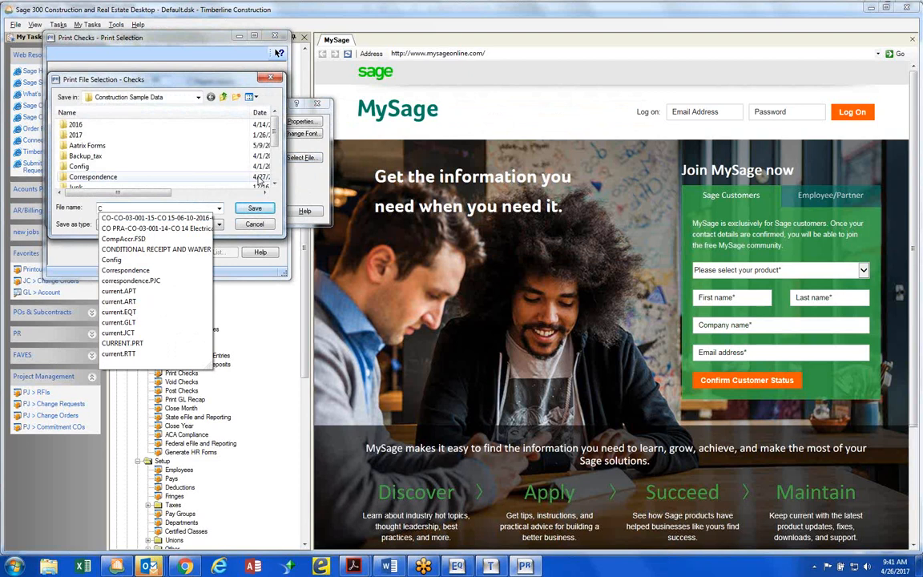
pyautogui.write('KS')
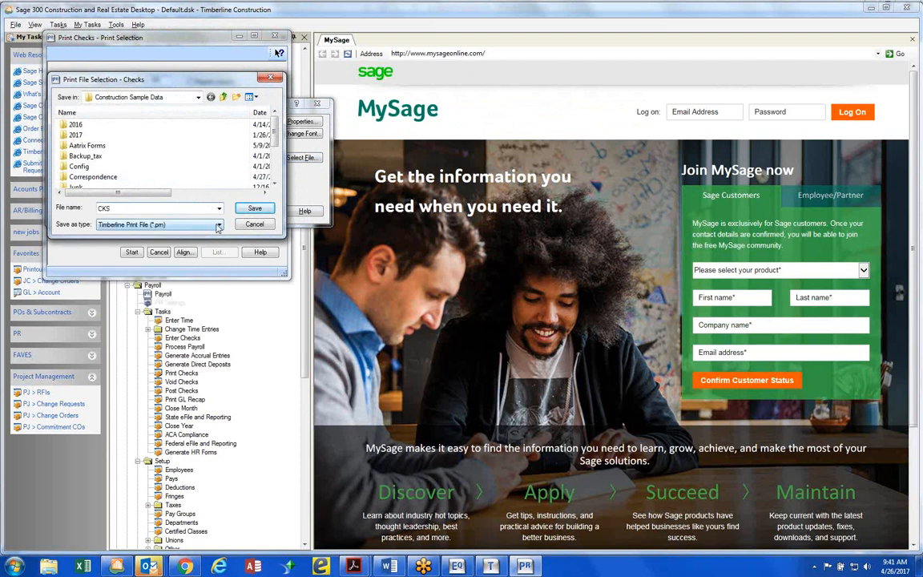
pyautogui.click(192, 224)
pyautogui.click(152, 262)
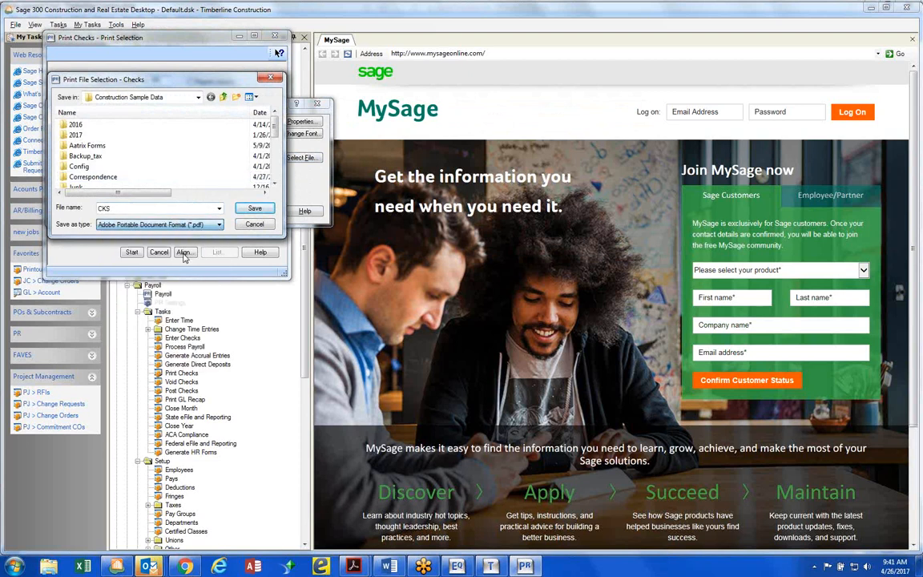
pyautogui.click(253, 209)
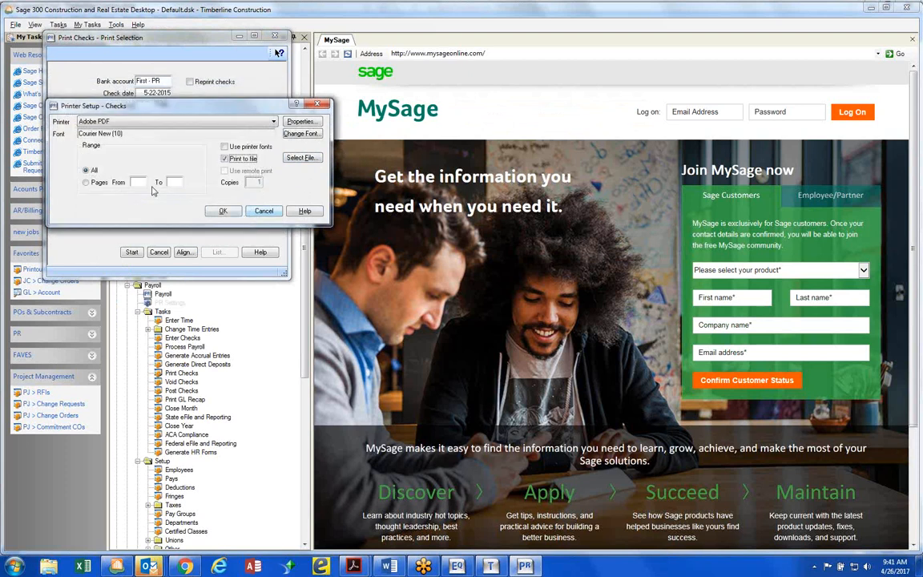
pyautogui.click(218, 211)
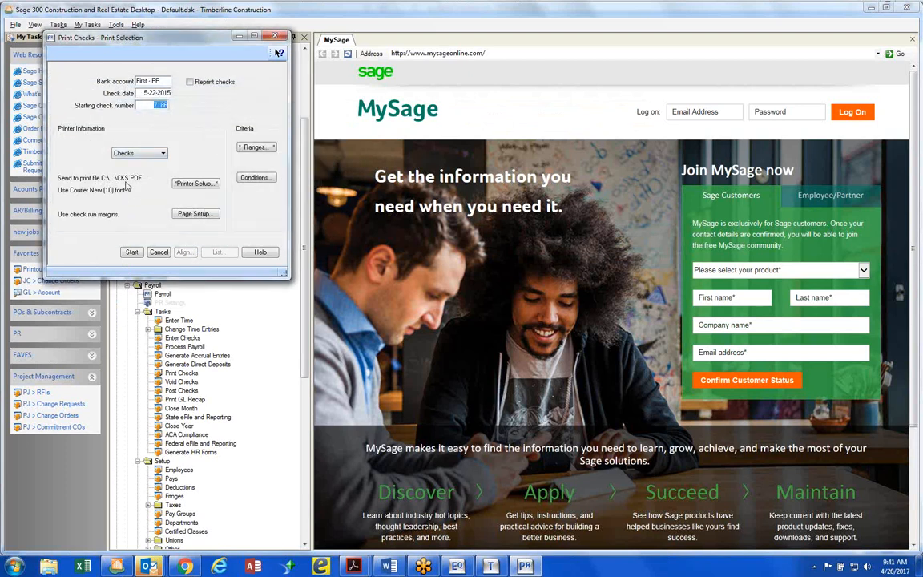
pyautogui.click(132, 253)
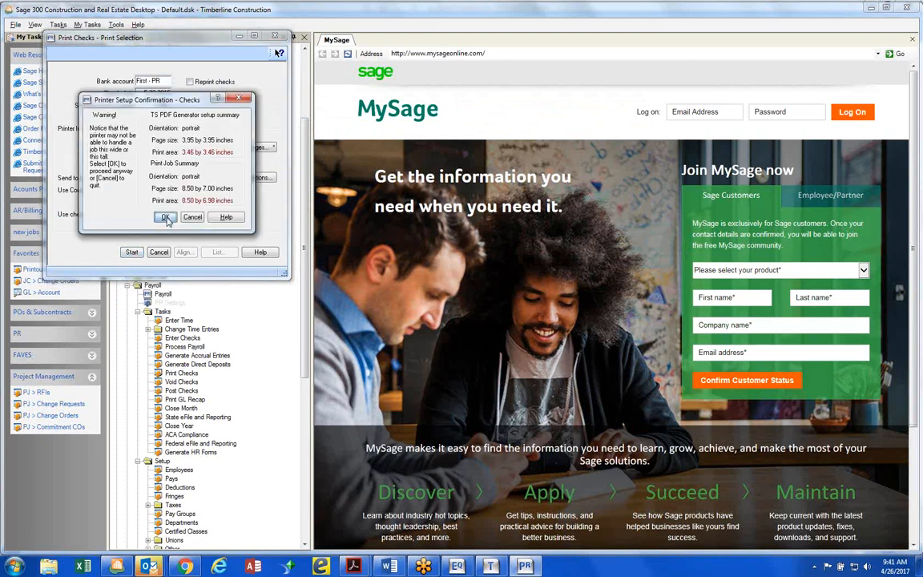
pyautogui.click(165, 218)
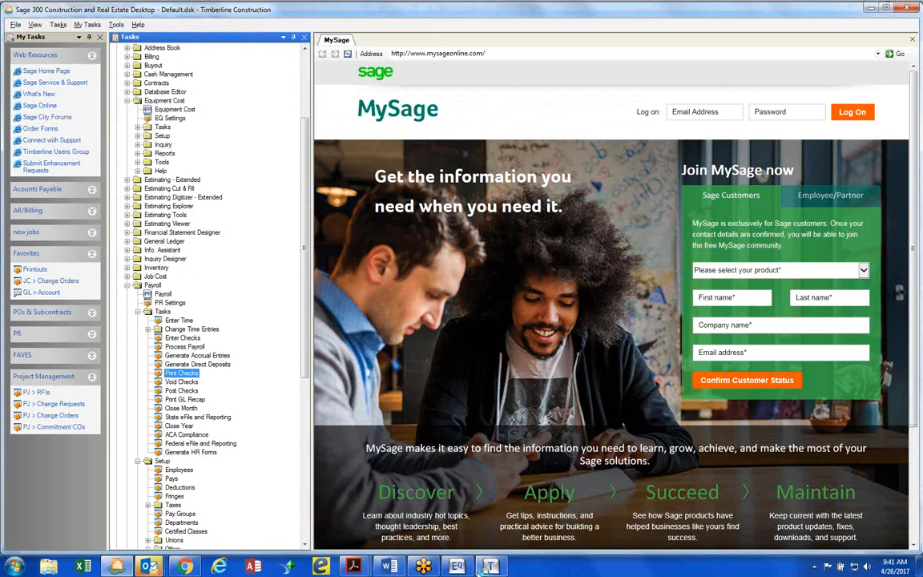
# Check the PR Print Checks job's status in Background Tasks and look for the printed checks among the open Acrobat documents
pyautogui.click(492, 567)
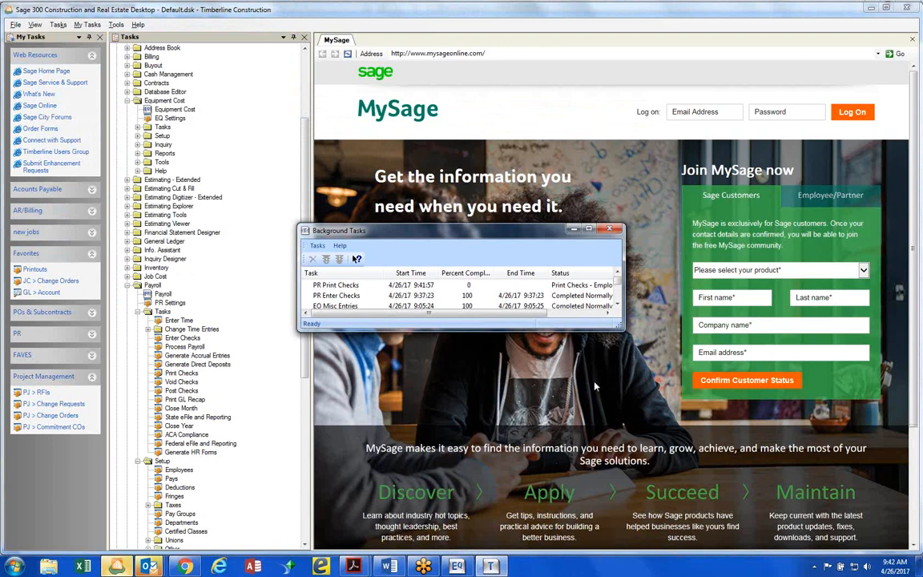
pyautogui.moveTo(540, 317); pyautogui.dragTo(572, 317)
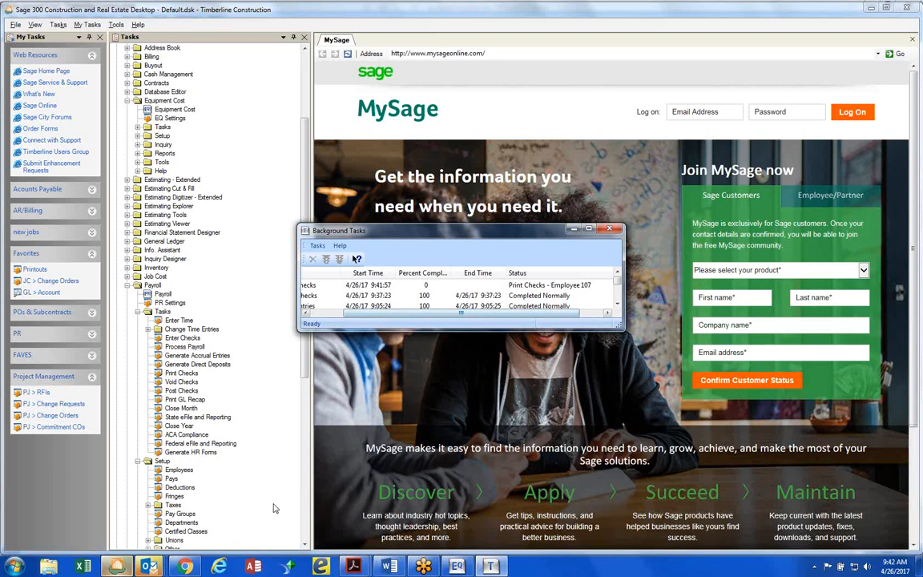
pyautogui.moveTo(353, 566)
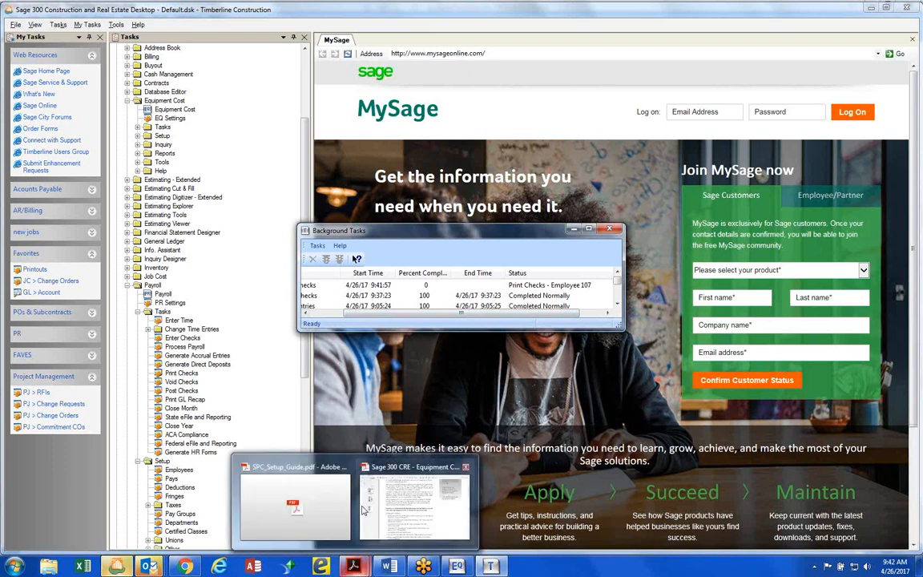
pyautogui.click(314, 497)
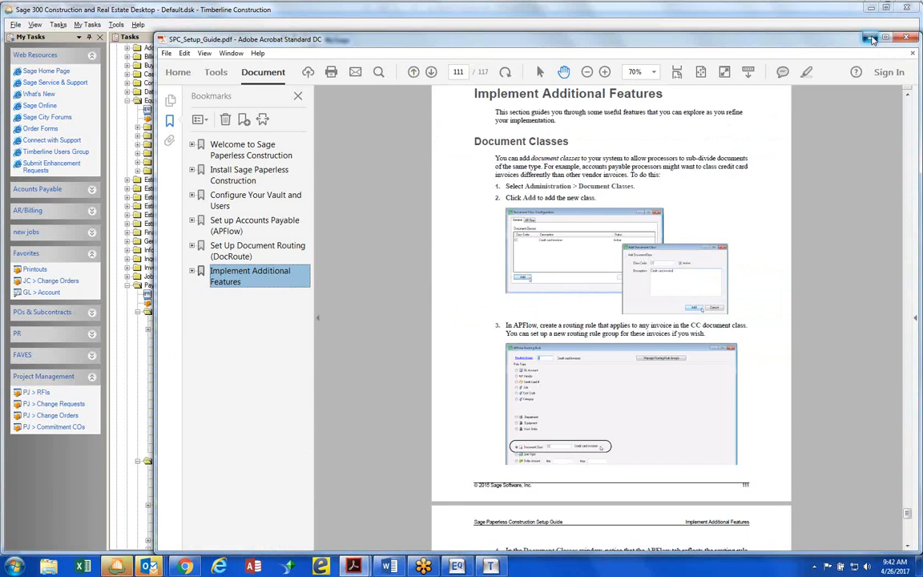
pyautogui.click(869, 39)
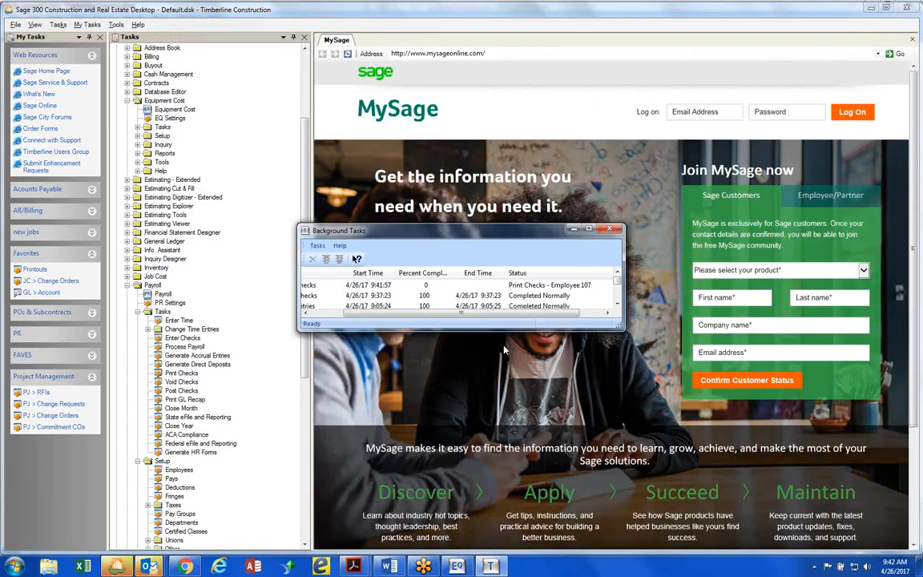
pyautogui.moveTo(495, 566)
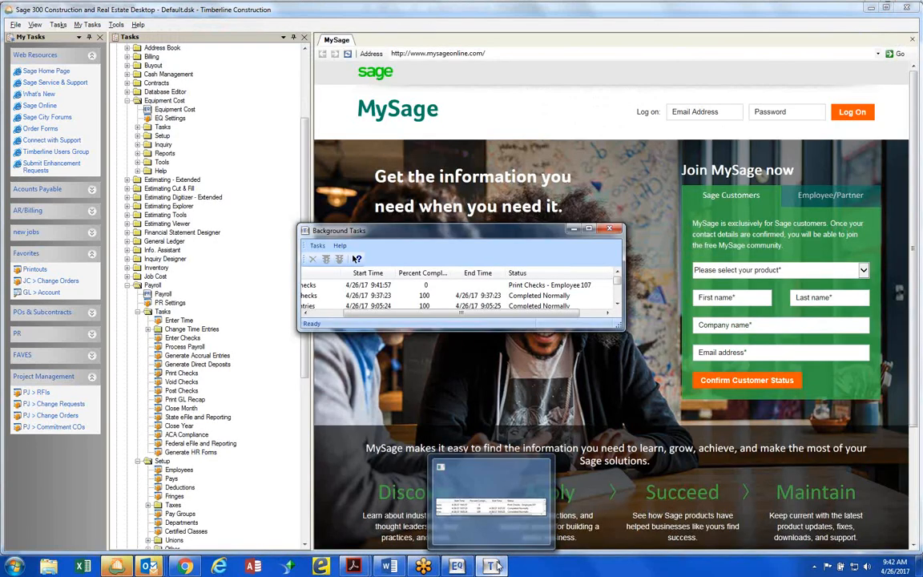
pyautogui.click(118, 567)
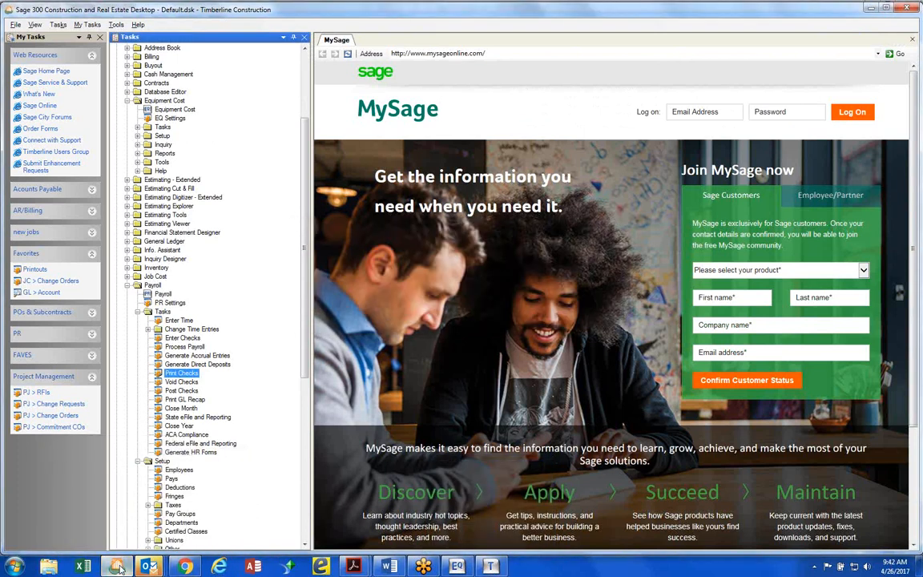
pyautogui.click(489, 566)
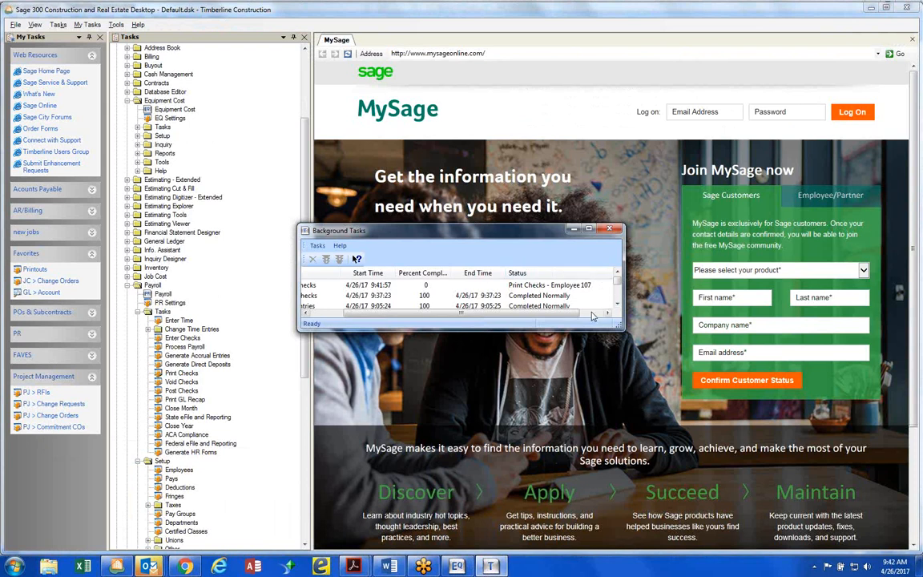
pyautogui.moveTo(578, 314); pyautogui.dragTo(528, 322)
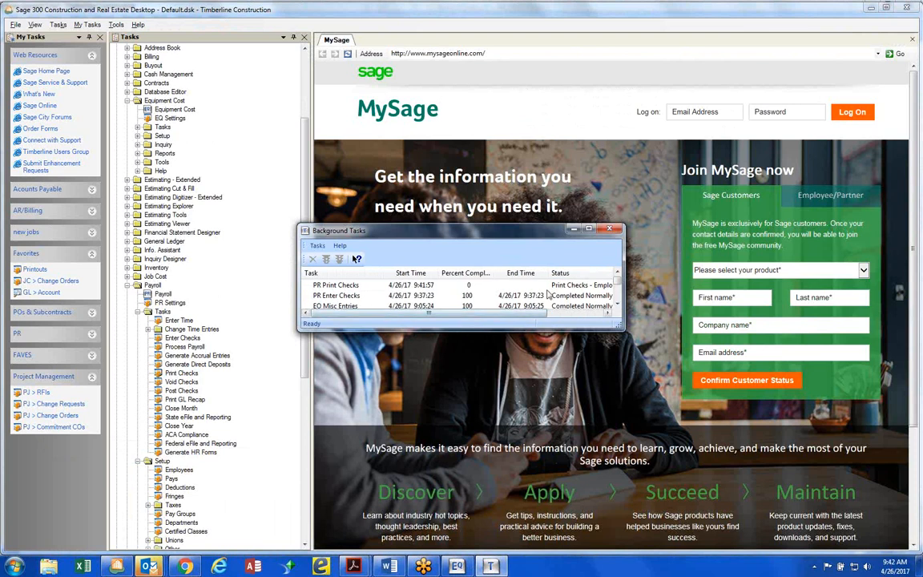
# Terminate the PR Print Checks task, confirm the termination, and close the Background Tasks window
pyautogui.click(548, 287)
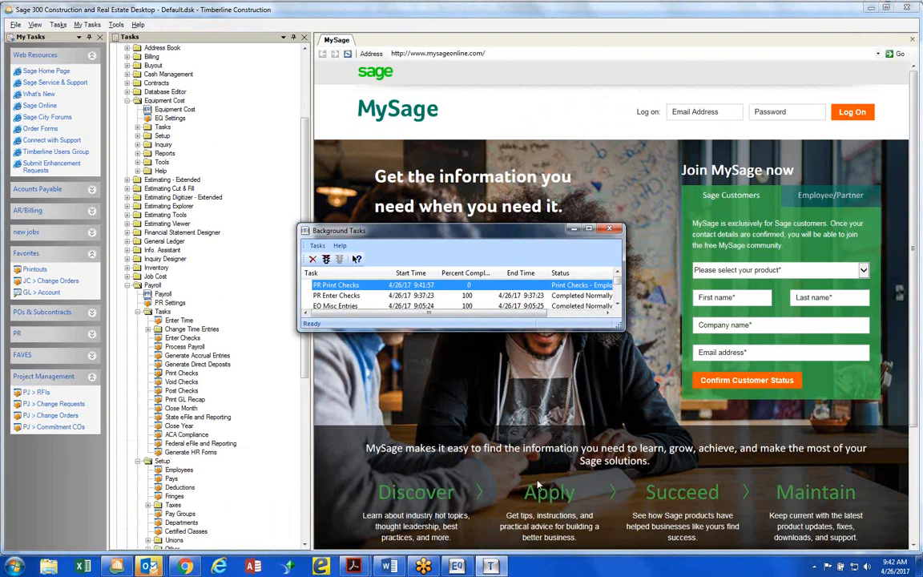
pyautogui.rightClick(490, 567)
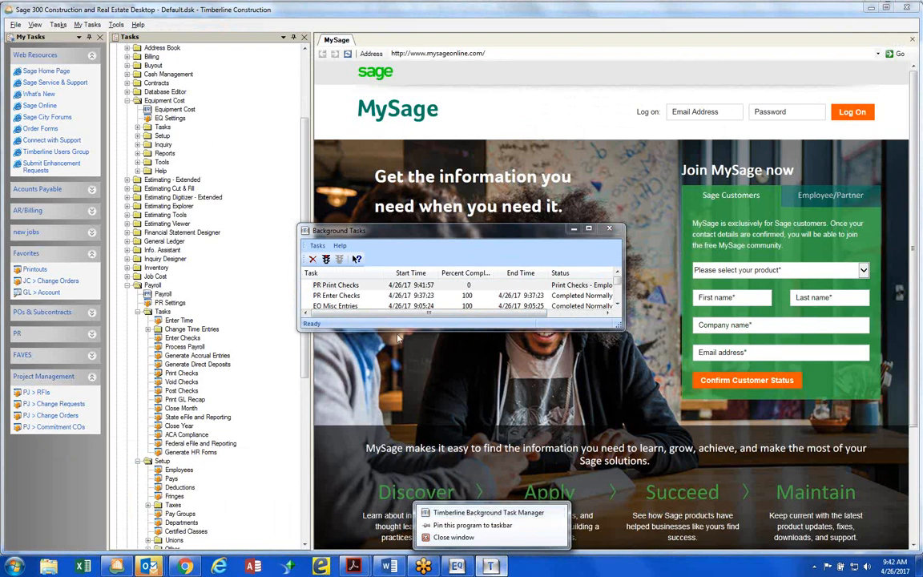
pyautogui.click(312, 261)
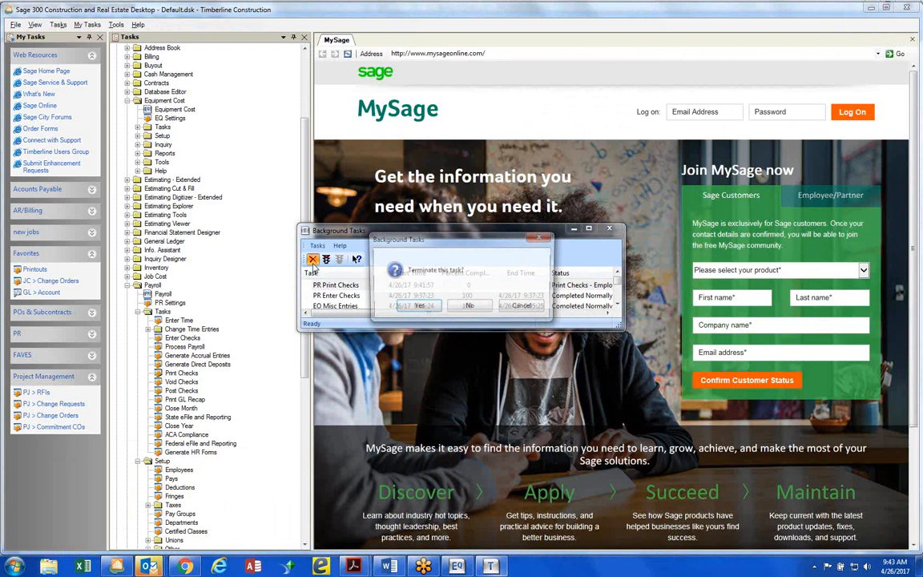
pyautogui.click(429, 311)
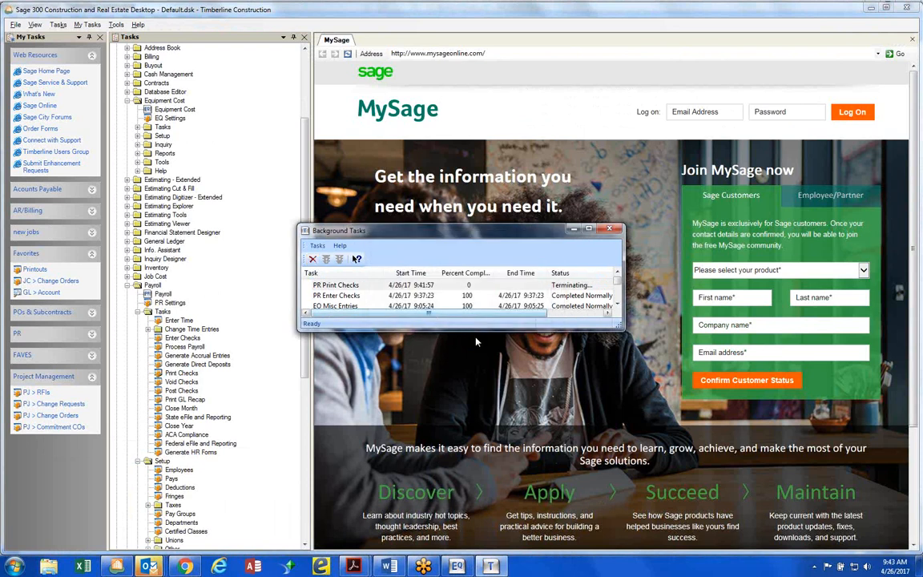
pyautogui.click(610, 230)
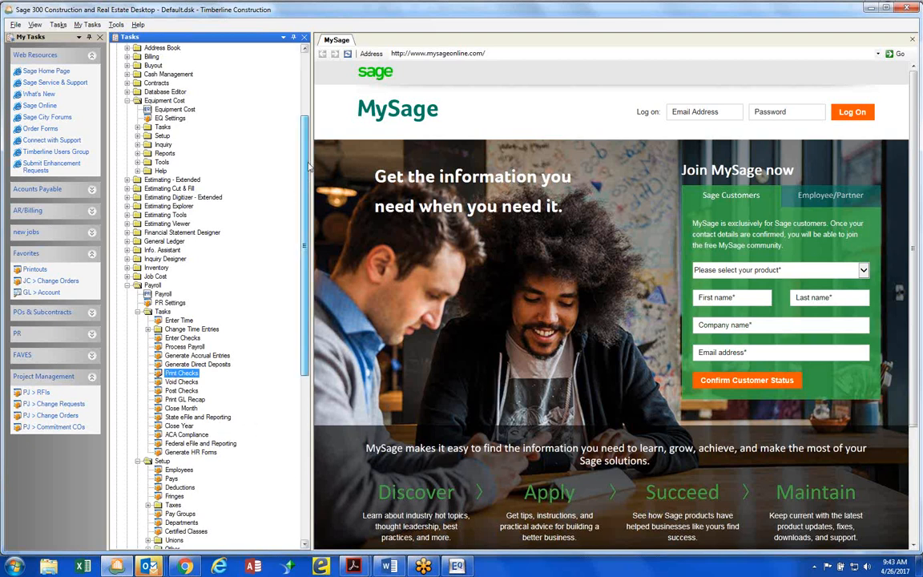
# Reopen Background Tasks from the Common Tasks tools to check on the terminated print job
pyautogui.scroll(5, 277, 161)
pyautogui.click(127, 65)
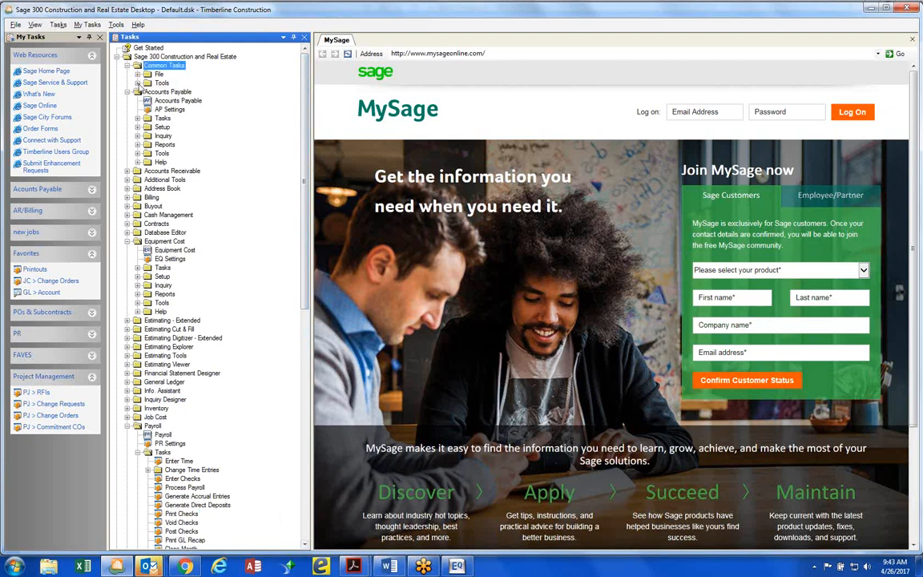
pyautogui.click(137, 82)
pyautogui.click(184, 127)
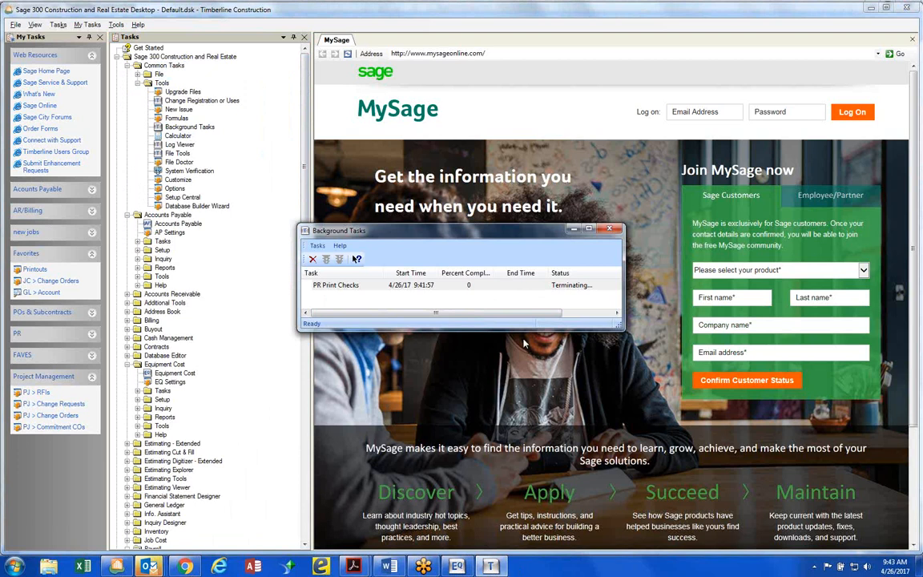
pyautogui.rightClick(564, 570)
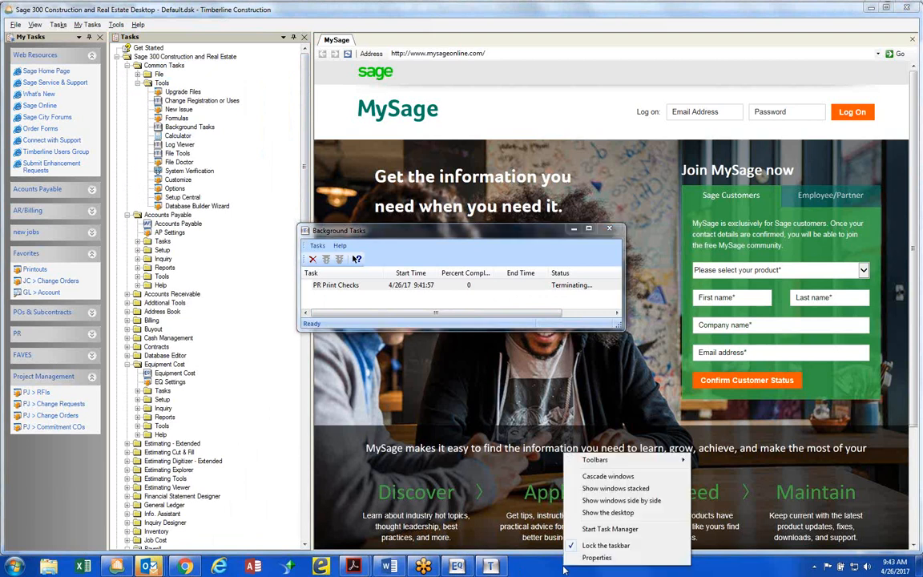
pyautogui.click(504, 509)
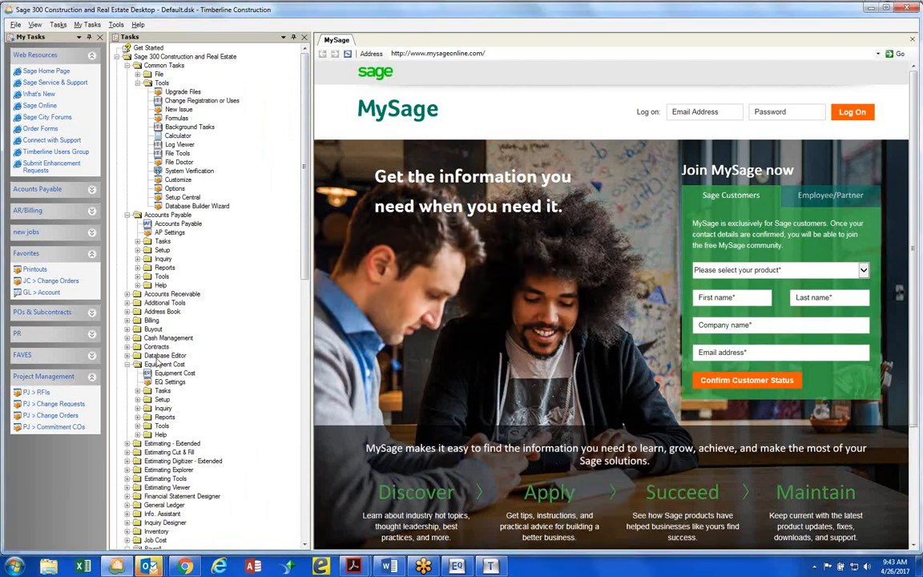
# Force the Background Tasks application to end through Windows Task Manager, and close Task Manager
pyautogui.rightClick(491, 566)
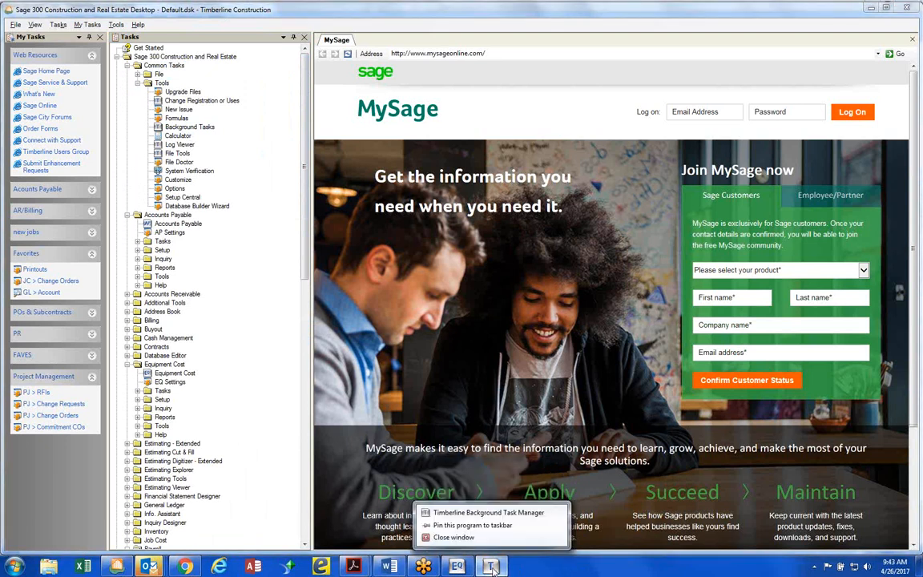
pyautogui.rightClick(537, 563)
pyautogui.click(586, 522)
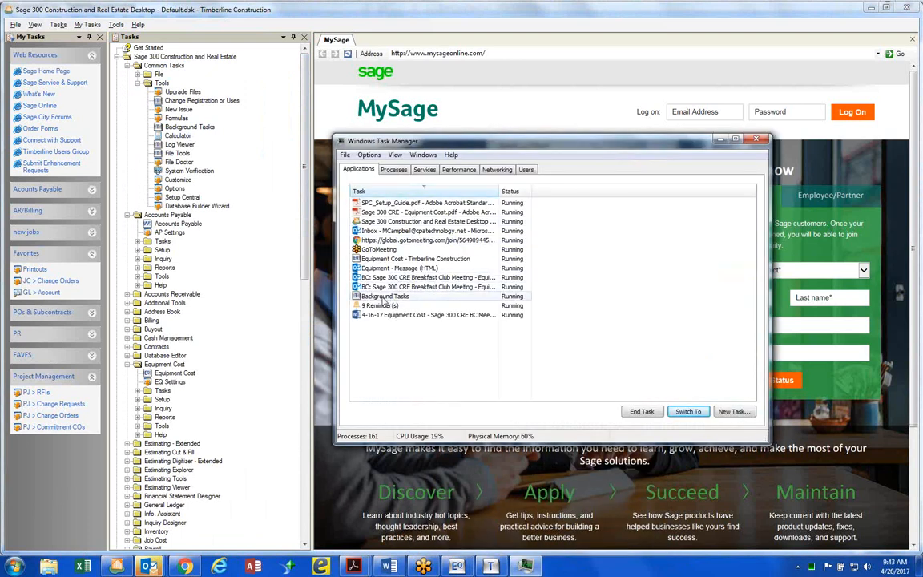
pyautogui.click(385, 296)
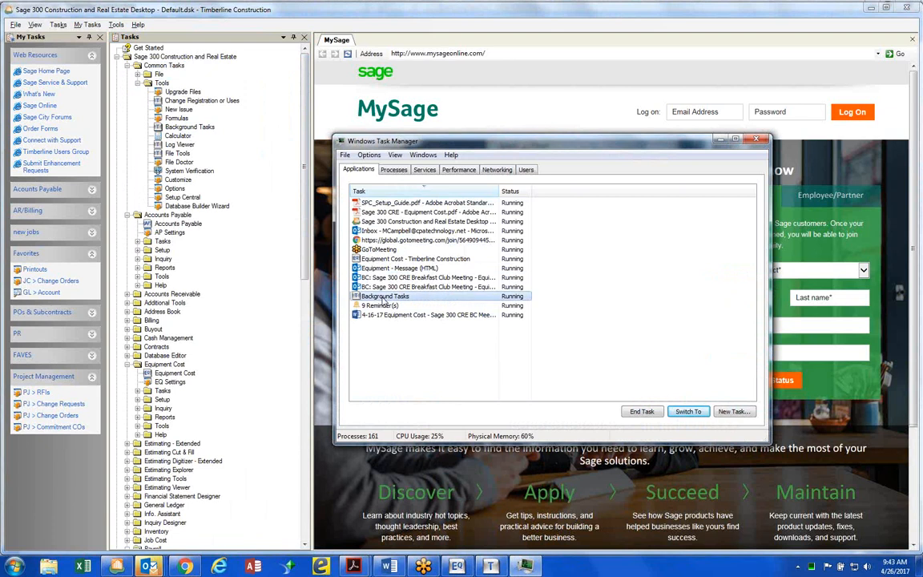
pyautogui.click(651, 411)
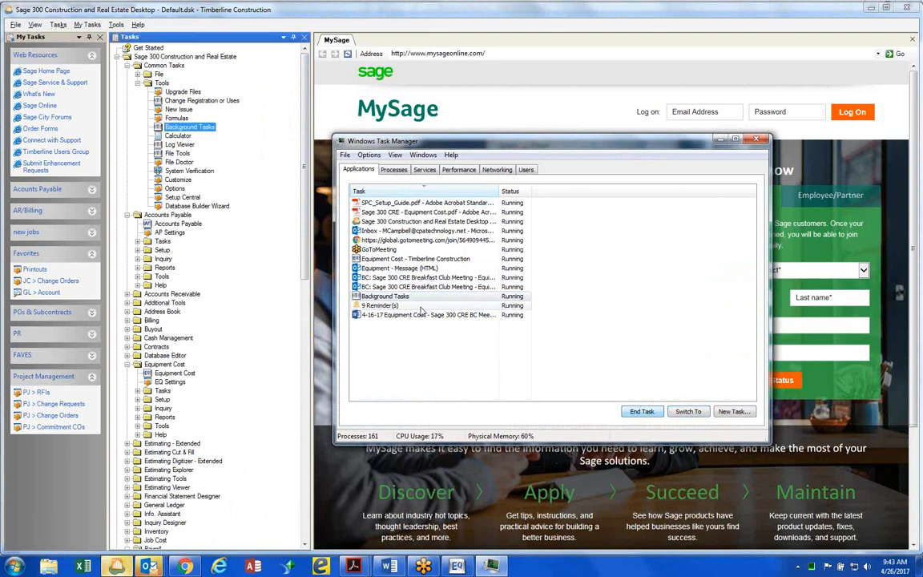
pyautogui.click(752, 140)
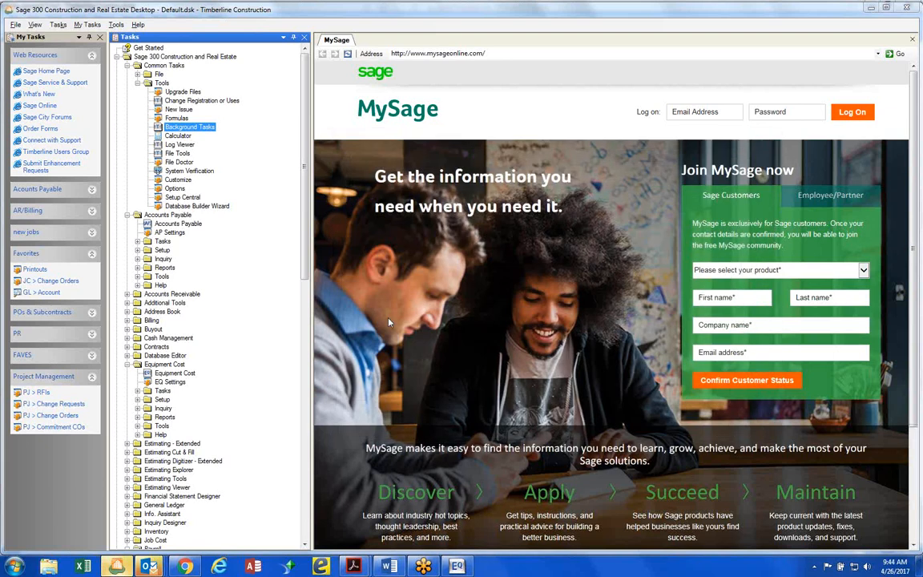
# Look through the open Equipment Cost, Outlook and browser windows, and return to the Sage 300 desktop
pyautogui.click(118, 567)
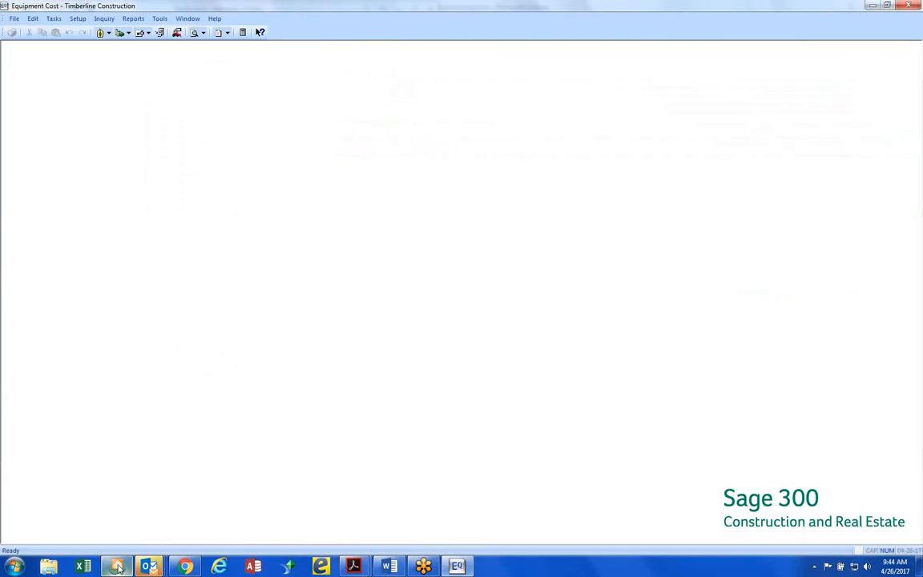
pyautogui.click(873, 7)
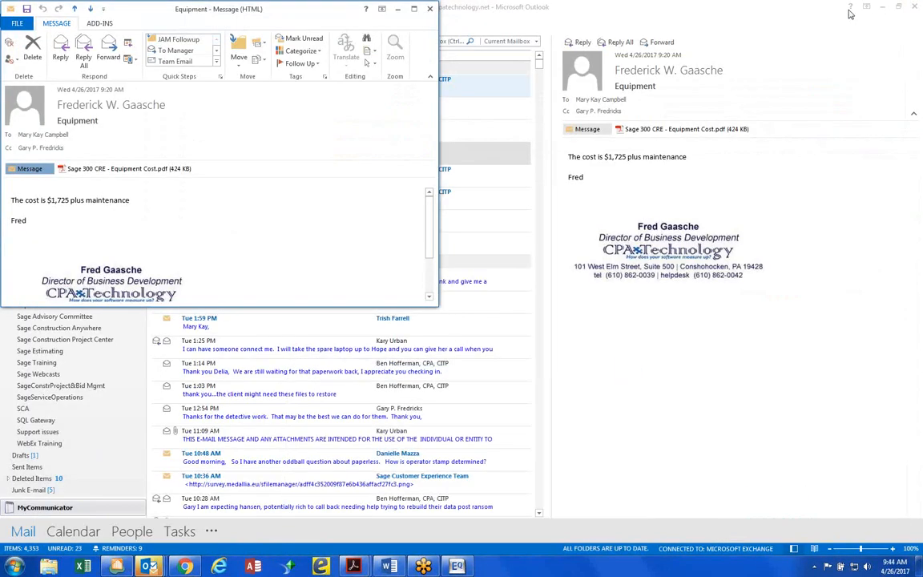
pyautogui.click(400, 10)
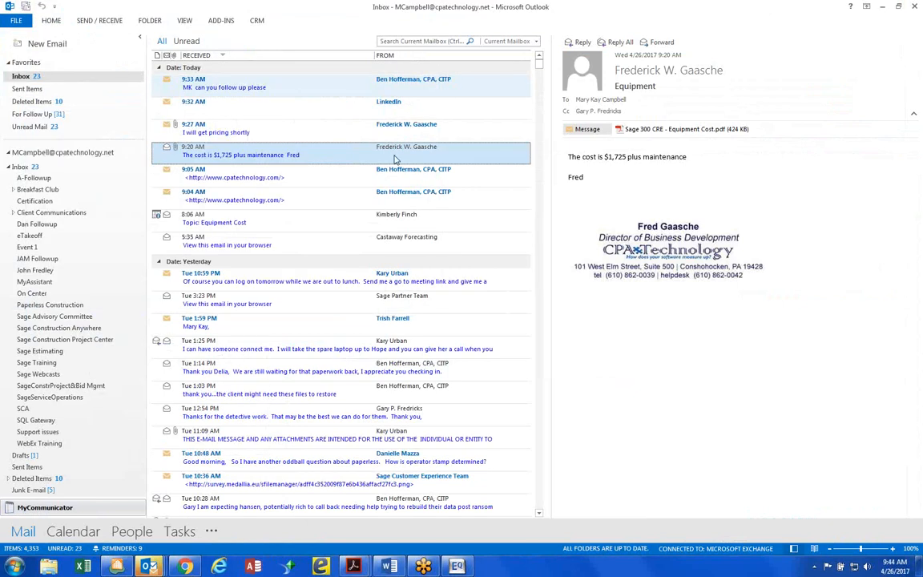
pyautogui.click(881, 7)
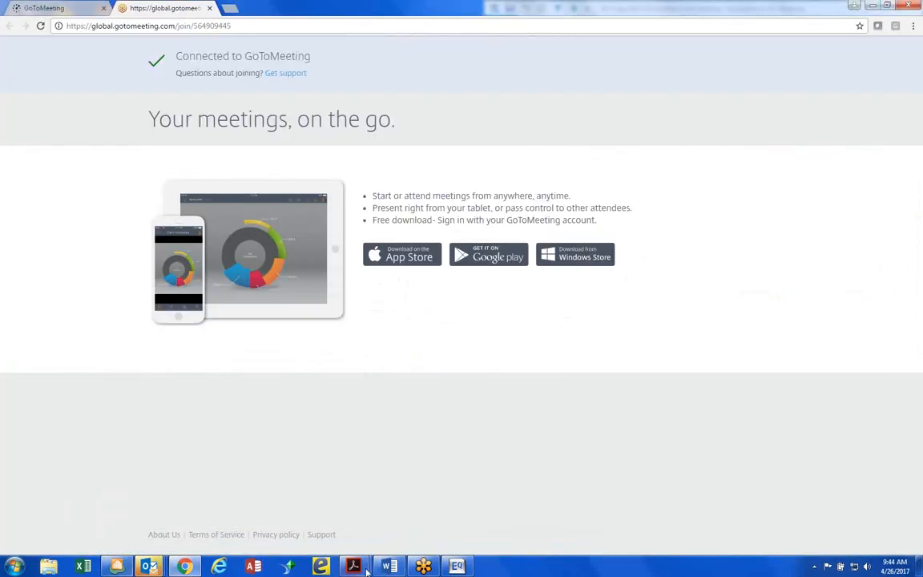
pyautogui.click(457, 566)
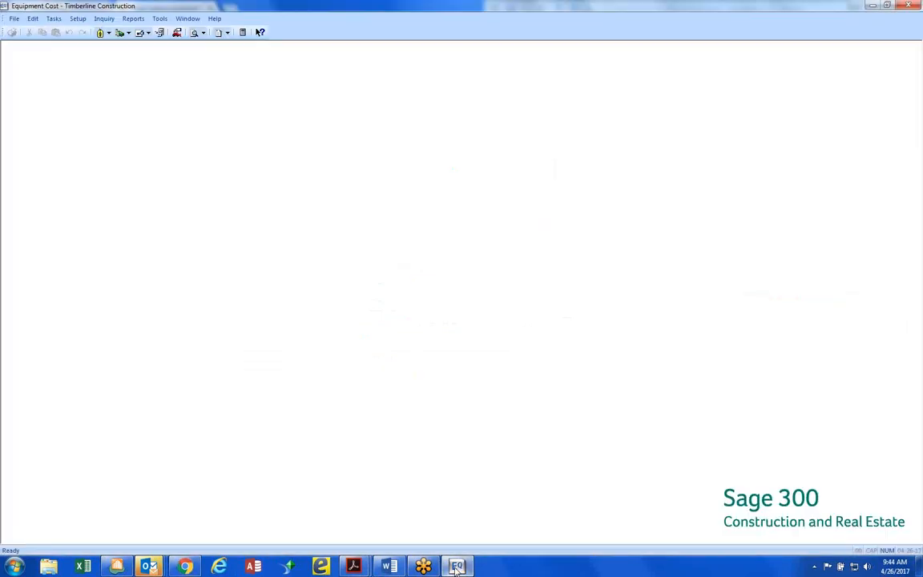
pyautogui.click(116, 566)
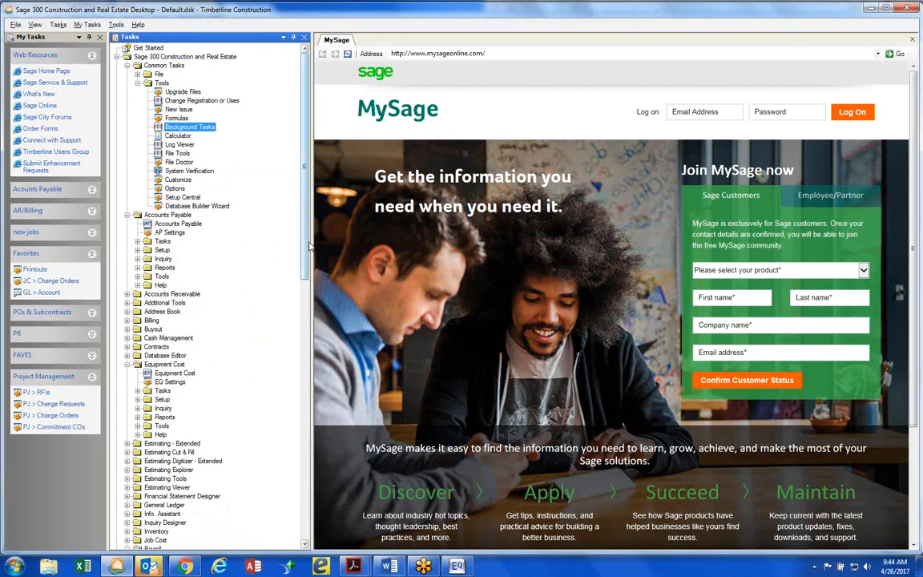
# Open Payroll's Enter Checks task with the EQUIPMENT time entry view
pyautogui.moveTo(306, 247); pyautogui.dragTo(292, 380)
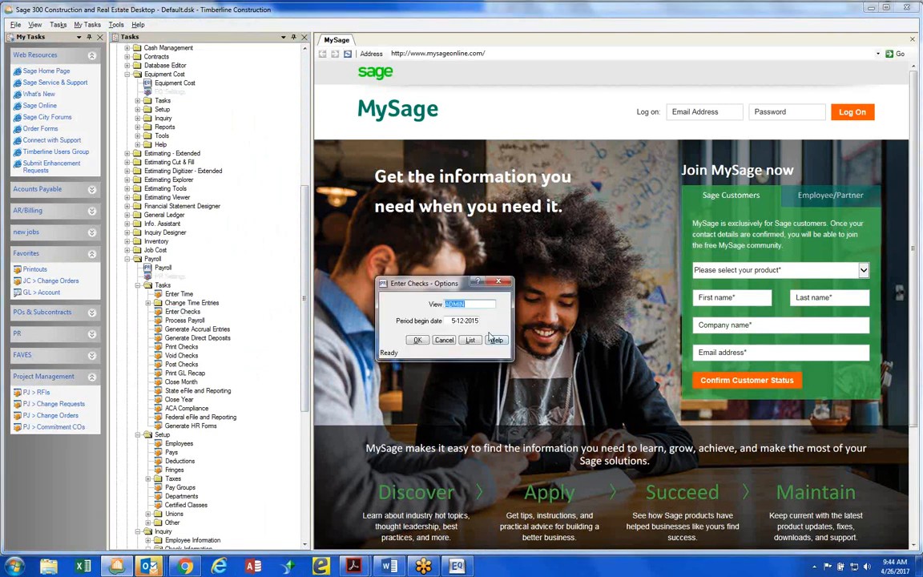
pyautogui.click(477, 342)
pyautogui.doubleClick(342, 273)
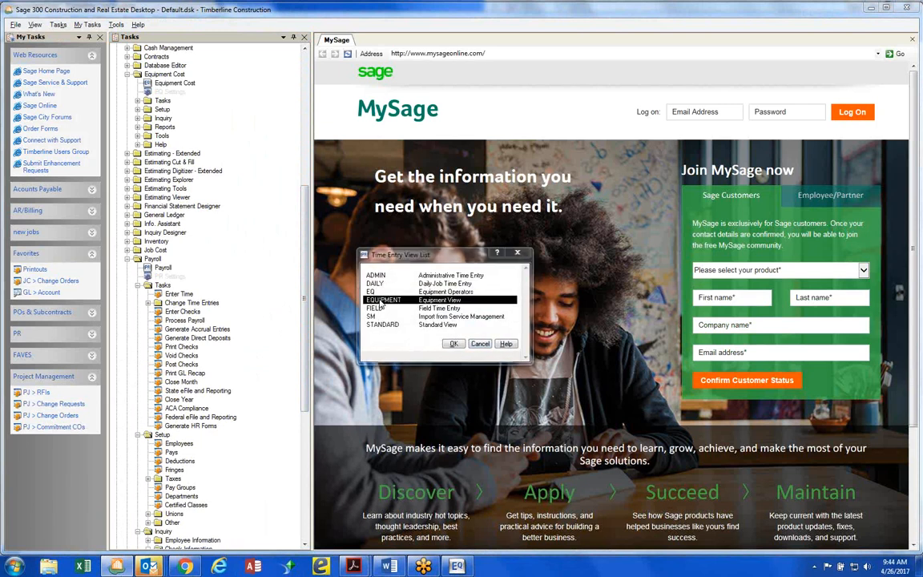
pyautogui.click(416, 341)
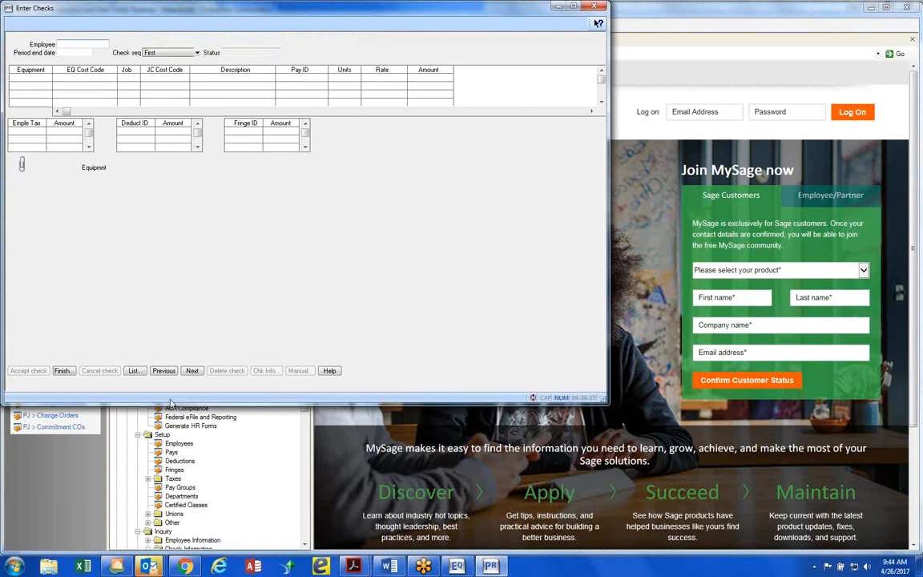
# Try to open the seventh listed employee's check for period end date 5-19-2015, cancelling the record retry
pyautogui.click(134, 371)
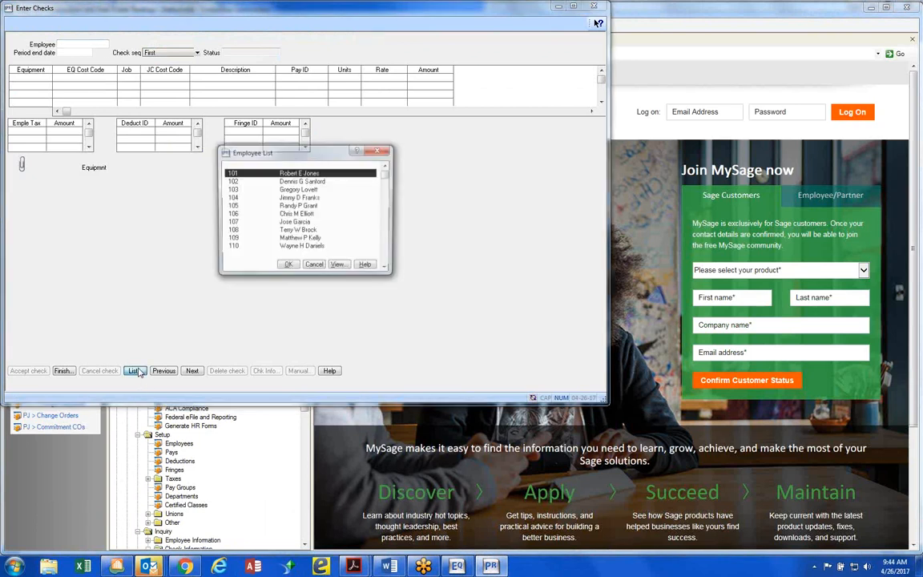
pyautogui.doubleClick(272, 222)
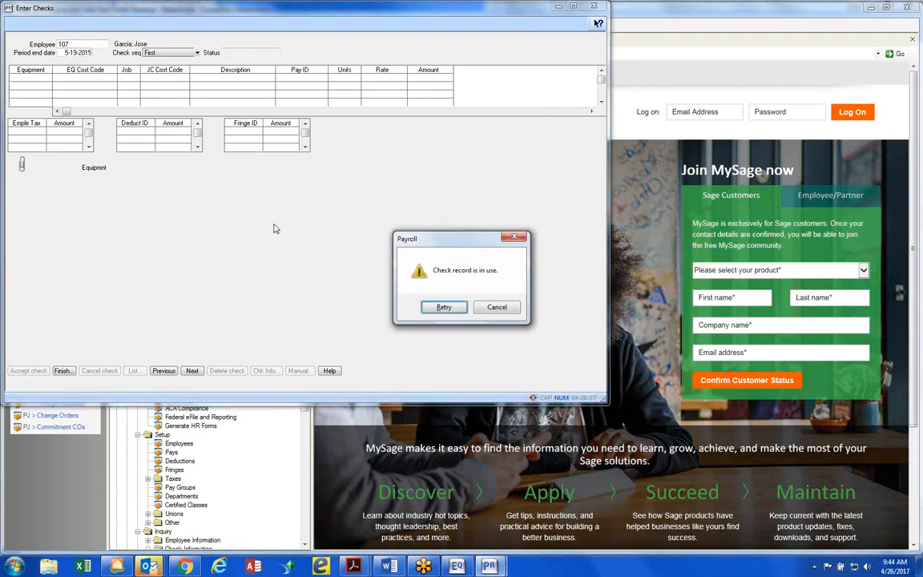
pyautogui.press('Return')
pyautogui.press('Return')
pyautogui.click(496, 306)
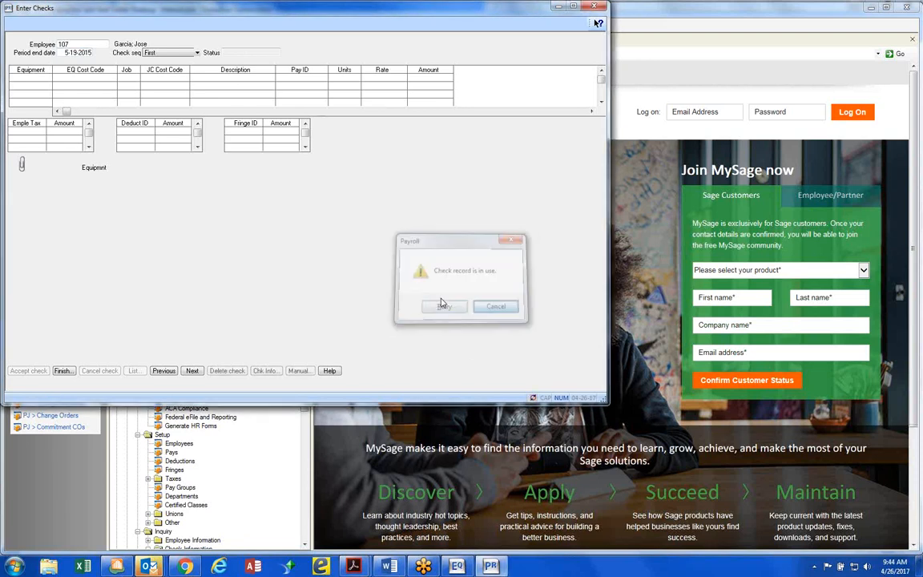
# Open the tenth listed employee's check for period end date 5-19-2015
pyautogui.click(84, 45)
pyautogui.moveTo(83, 44); pyautogui.dragTo(52, 45)
pyautogui.write('1')
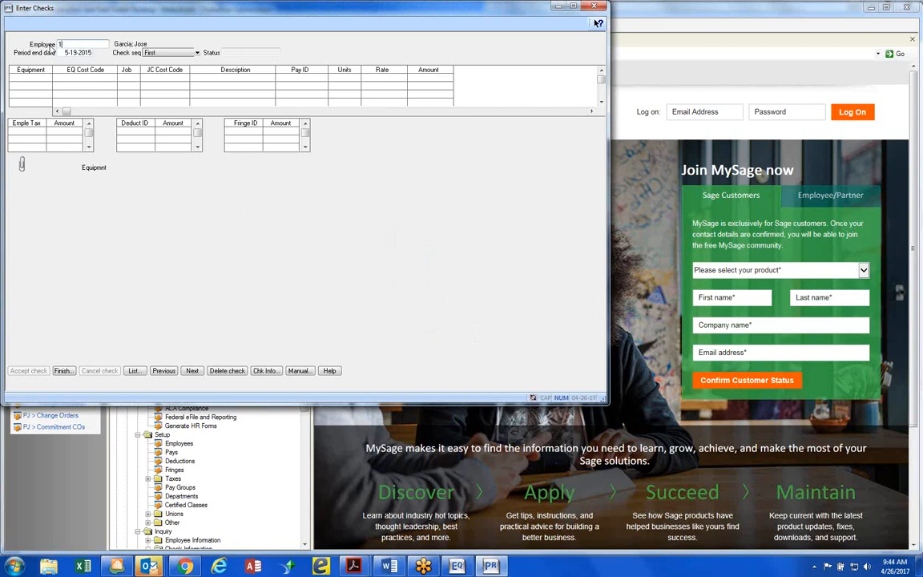
pyautogui.write('10')
pyautogui.press('Tab')
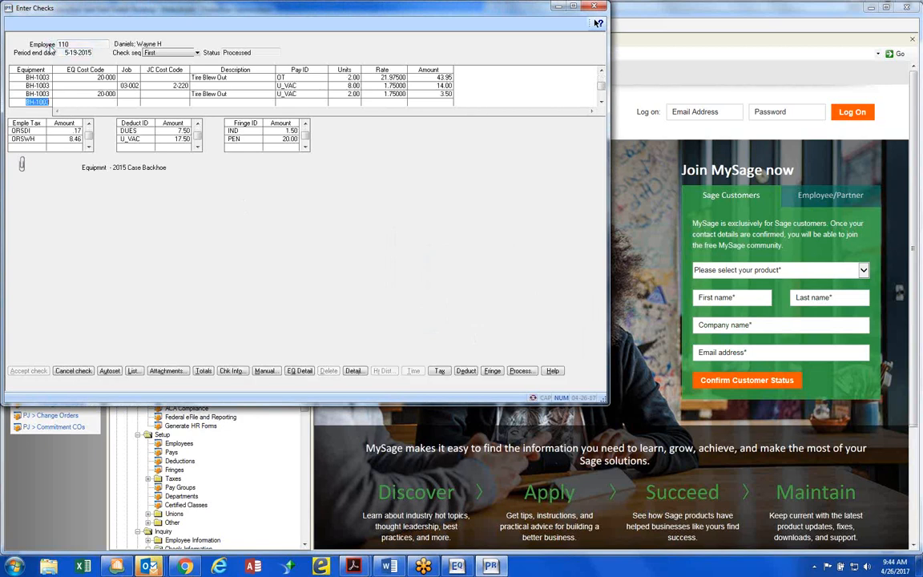
# Try to turn the employee's check into a manual check and accept it, dismissing the in-use error
pyautogui.click(269, 372)
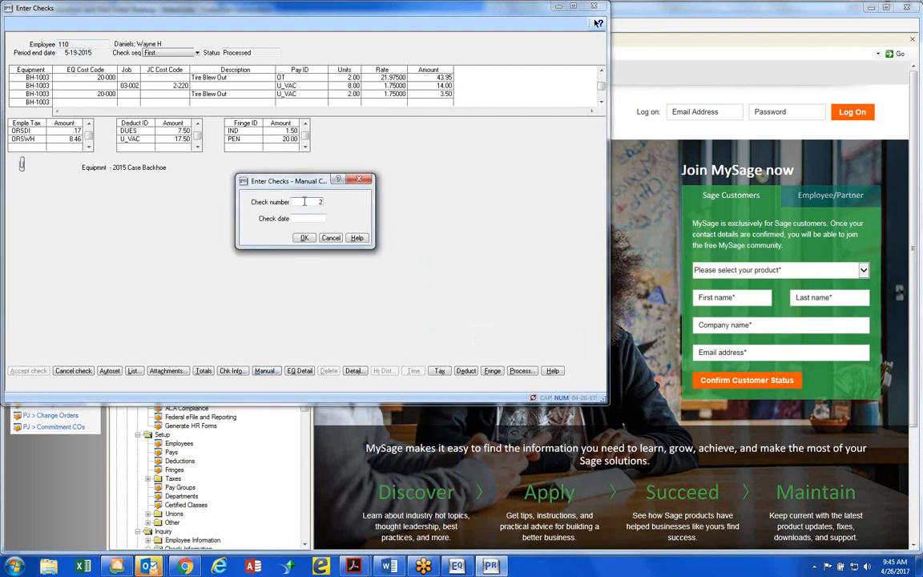
pyautogui.click(302, 218)
pyautogui.press('Tab')
pyautogui.click(304, 238)
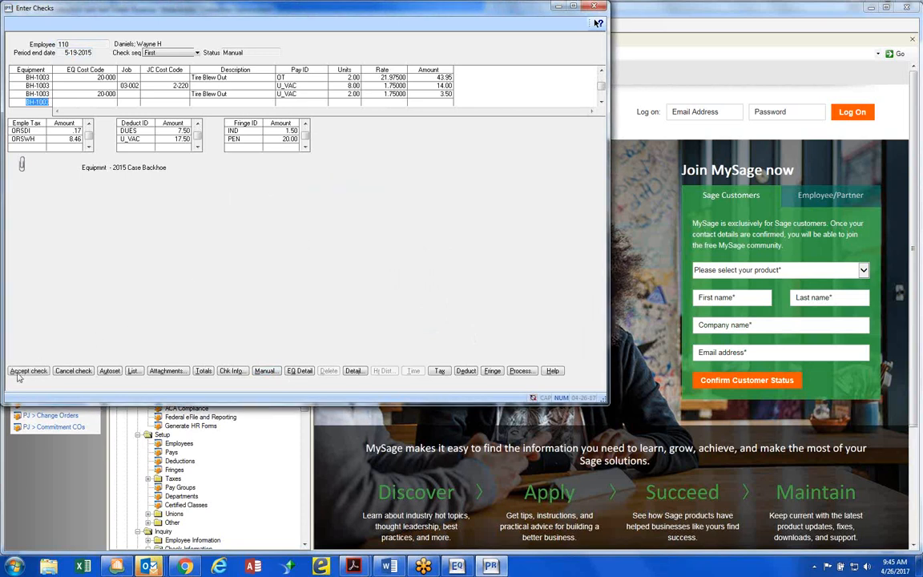
pyautogui.click(28, 371)
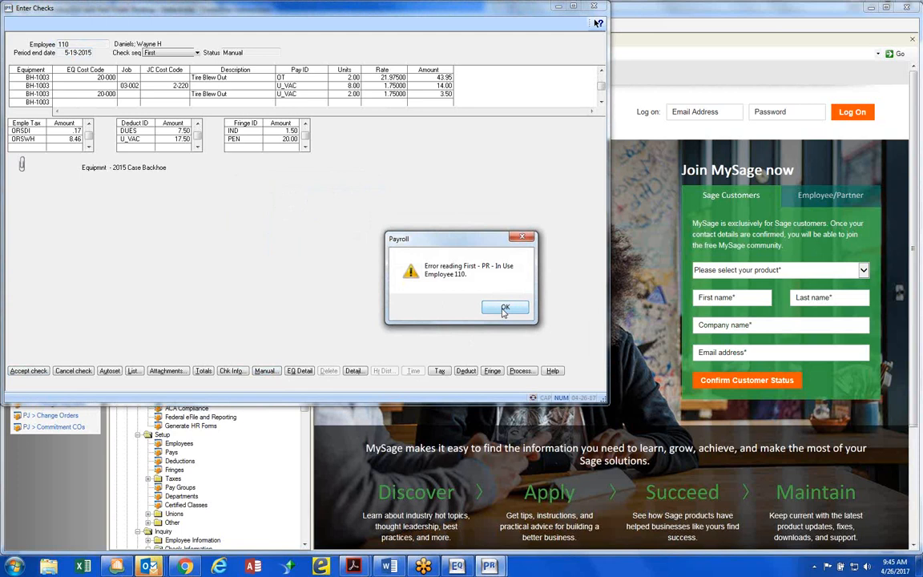
pyautogui.click(503, 309)
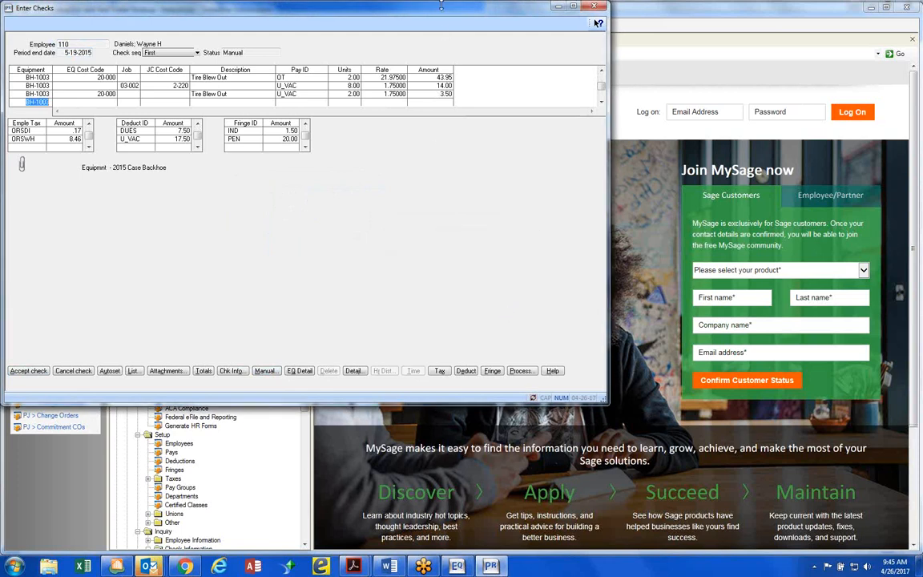
# Cancel the changes to the check and close Enter Checks
pyautogui.moveTo(442, 9); pyautogui.dragTo(455, 73)
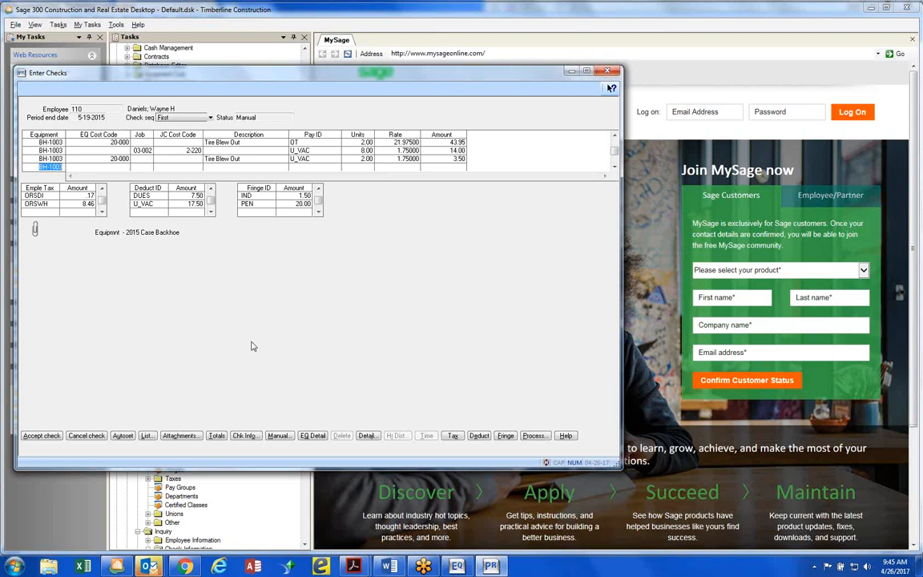
pyautogui.click(86, 435)
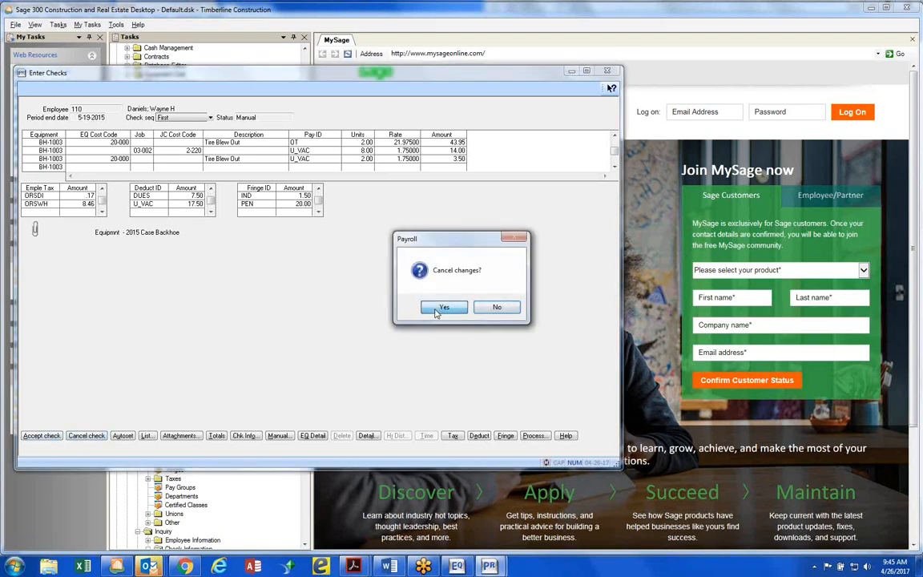
pyautogui.click(443, 308)
pyautogui.click(75, 435)
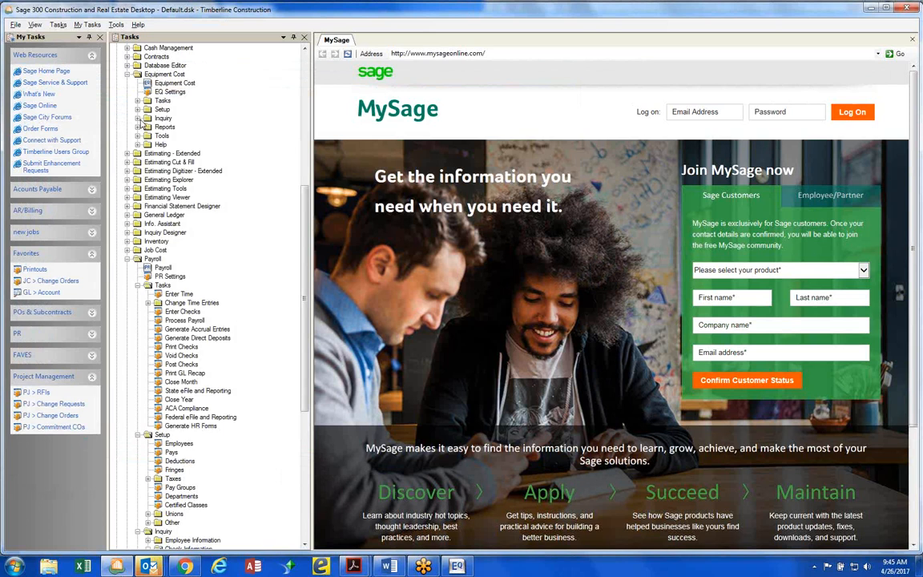
# Open Equipment Cost's Entries by Equipment inquiry using the Current transaction file
pyautogui.click(138, 119)
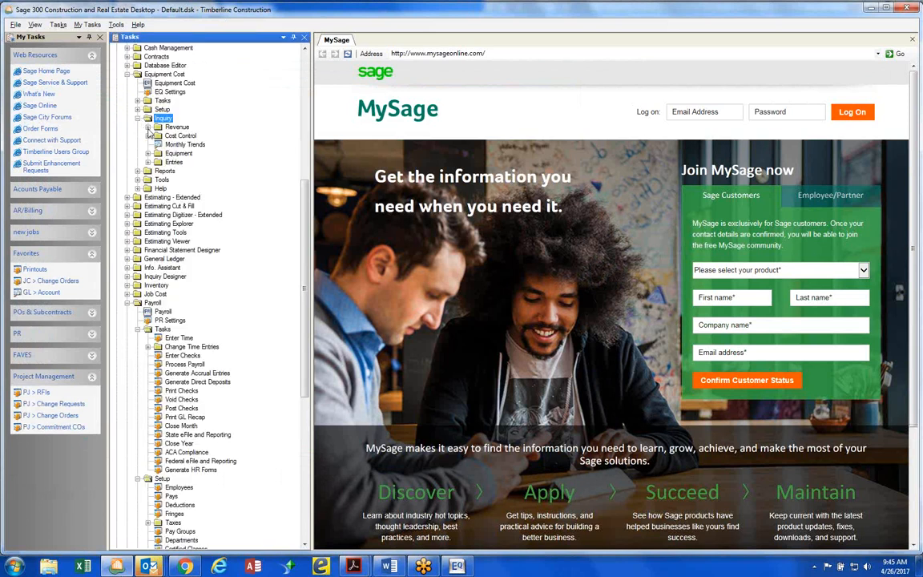
pyautogui.click(147, 128)
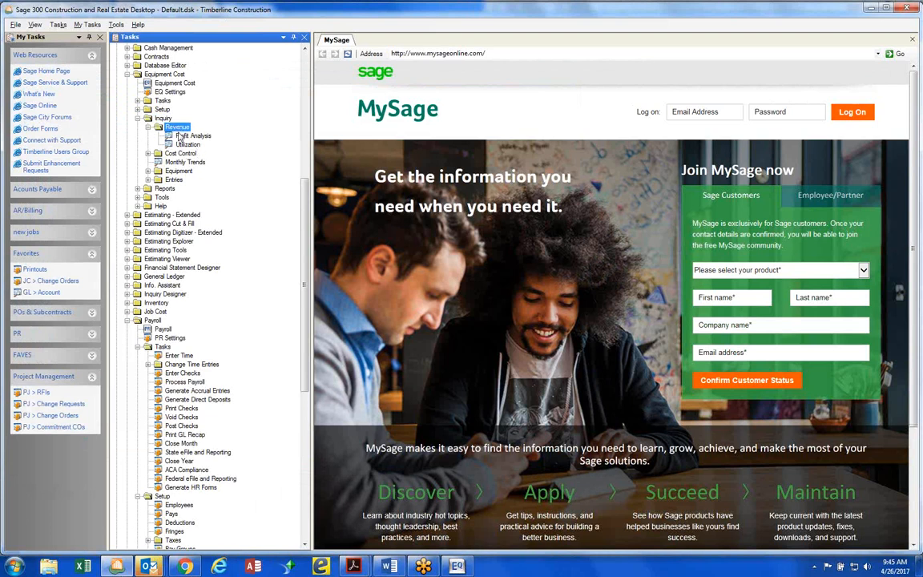
pyautogui.click(148, 181)
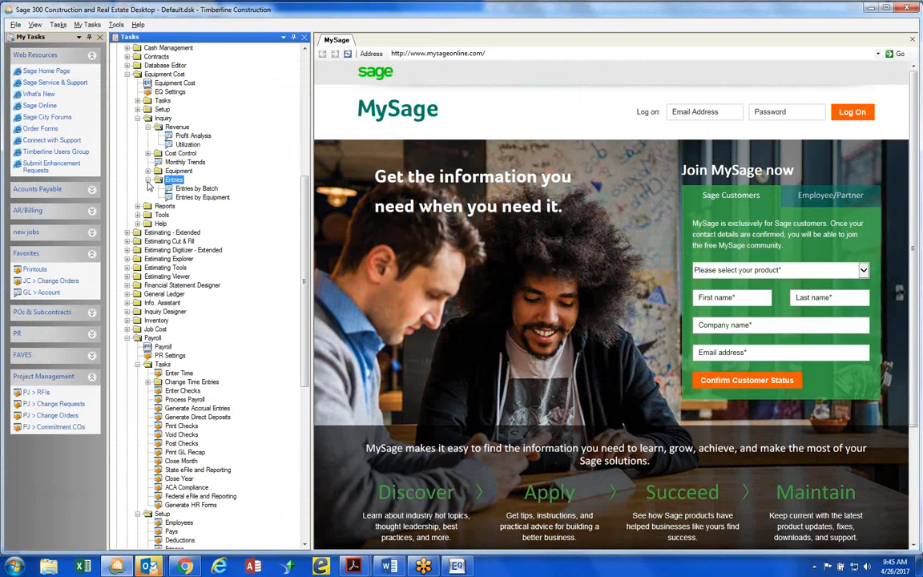
pyautogui.click(195, 197)
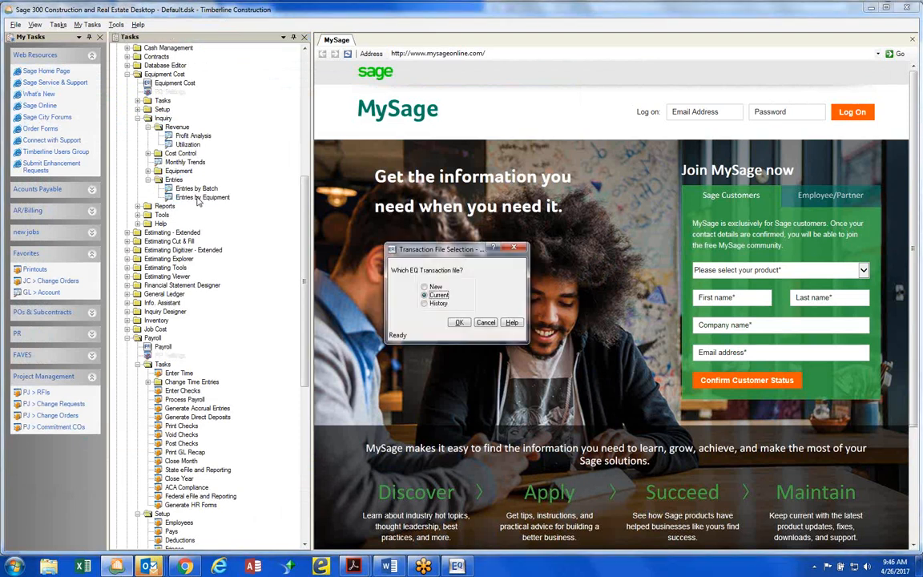
pyautogui.click(455, 323)
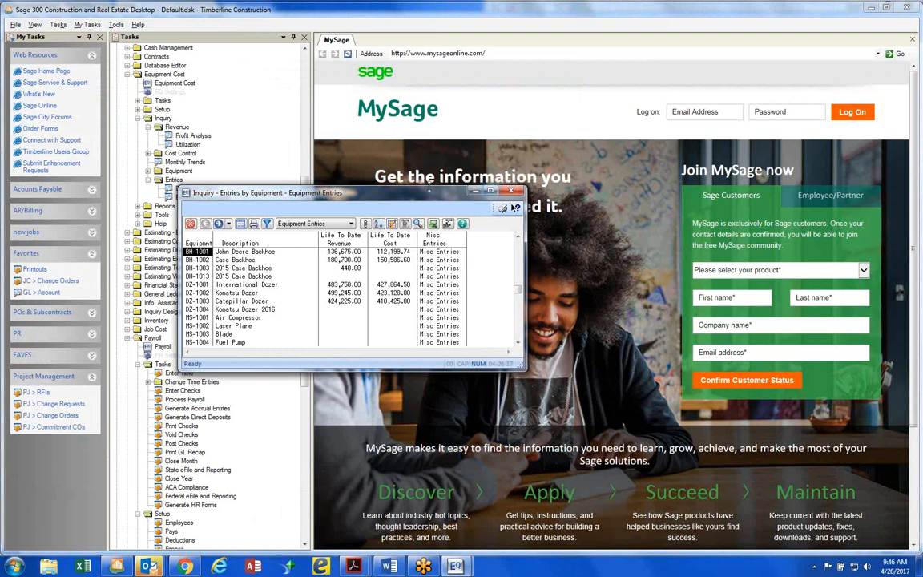
# Bring the equipment inquiry back into view, drill into BH-1001's life-to-date revenue, and enlarge the window
pyautogui.moveTo(405, 187); pyautogui.dragTo(405, 85)
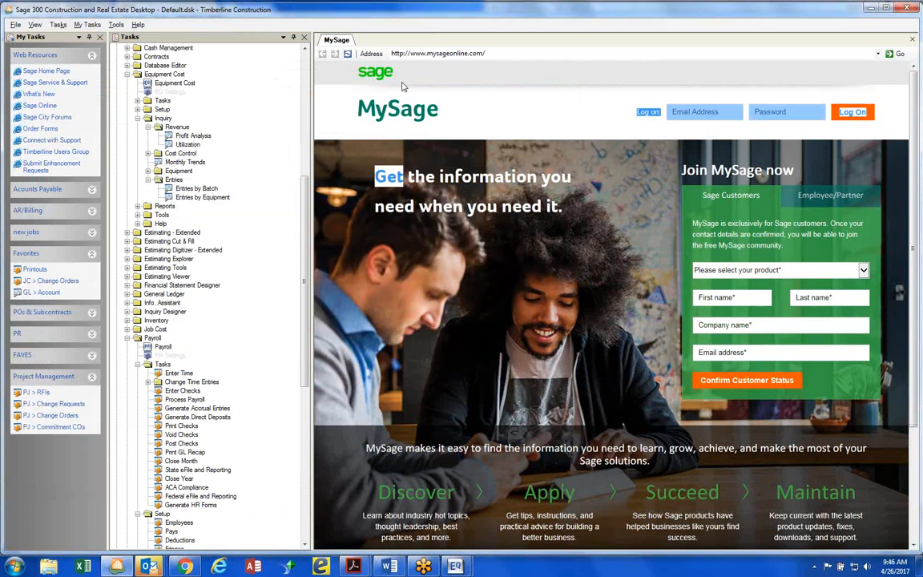
pyautogui.click(455, 566)
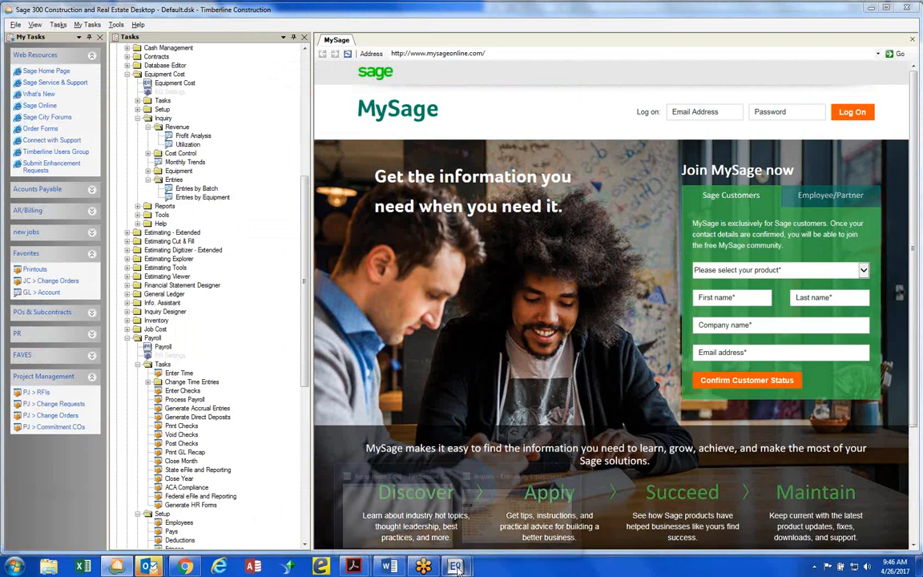
pyautogui.click(531, 525)
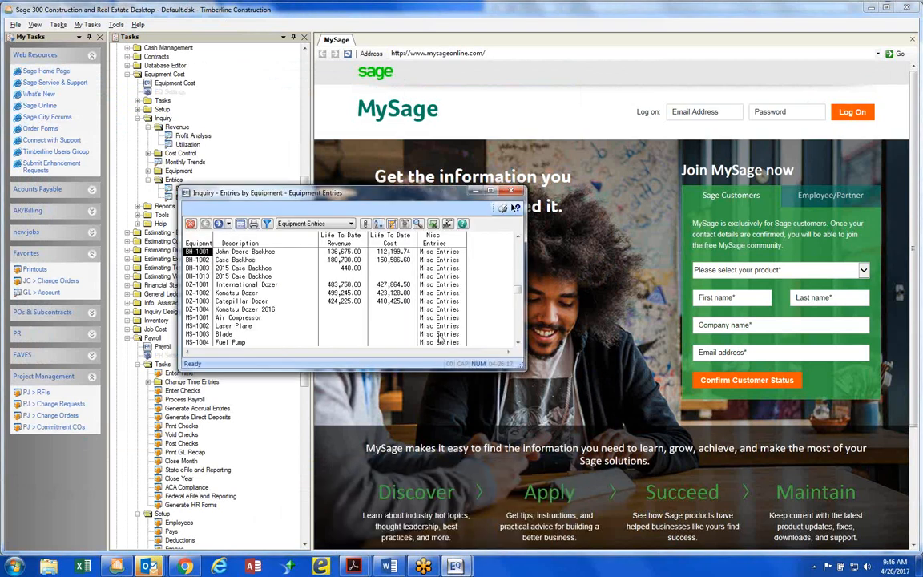
pyautogui.doubleClick(342, 255)
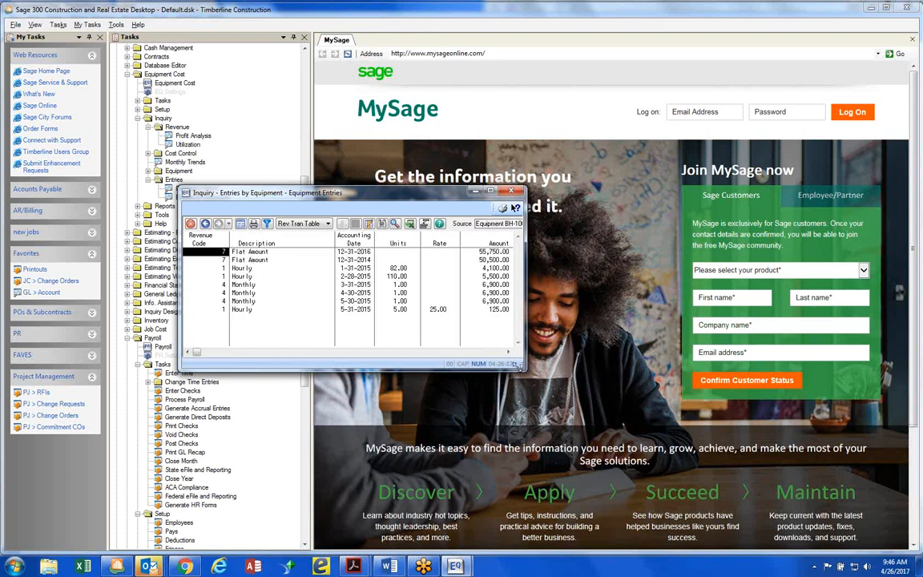
pyautogui.moveTo(517, 364); pyautogui.dragTo(717, 477)
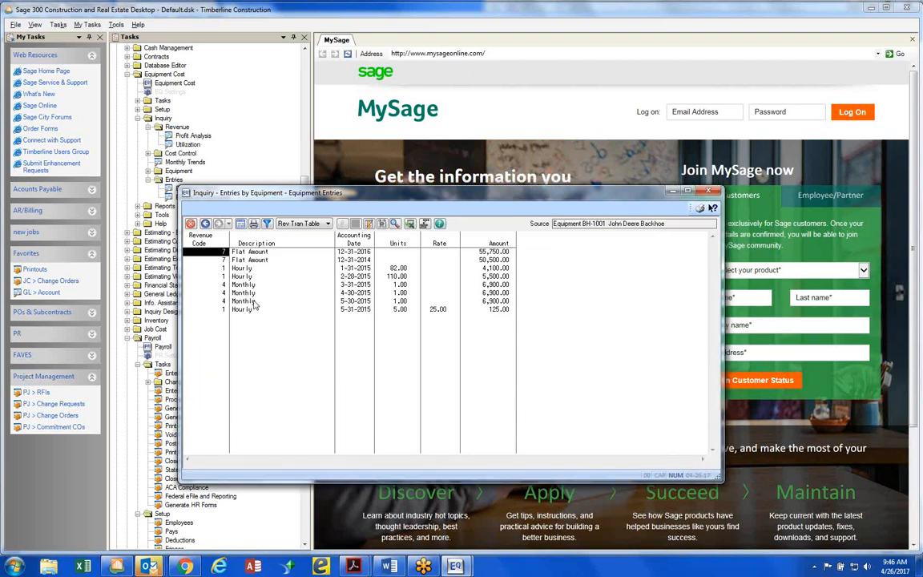
# Examine the units of BH-1001's 5-30-2015 monthly and 5-31-2015 hourly revenue entries, and close the inquiry
pyautogui.click(397, 301)
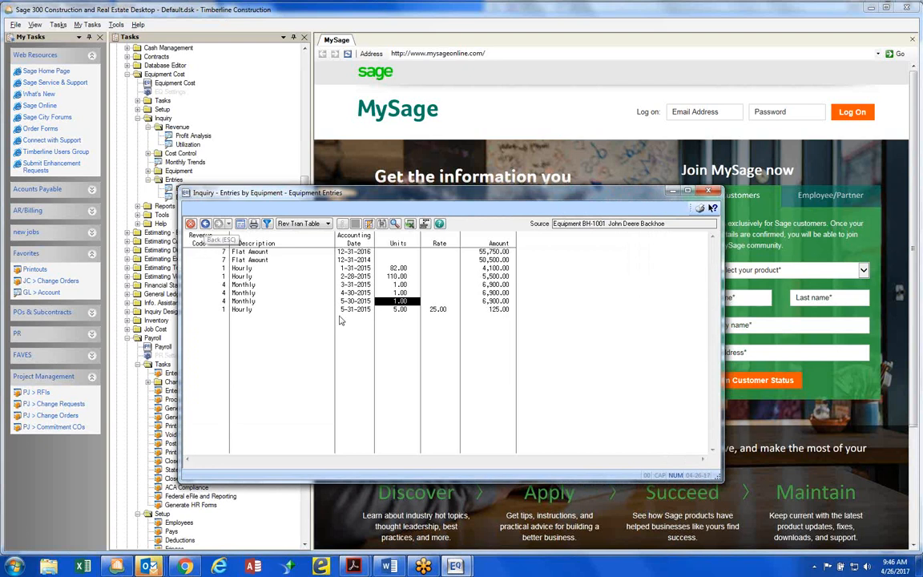
pyautogui.click(400, 311)
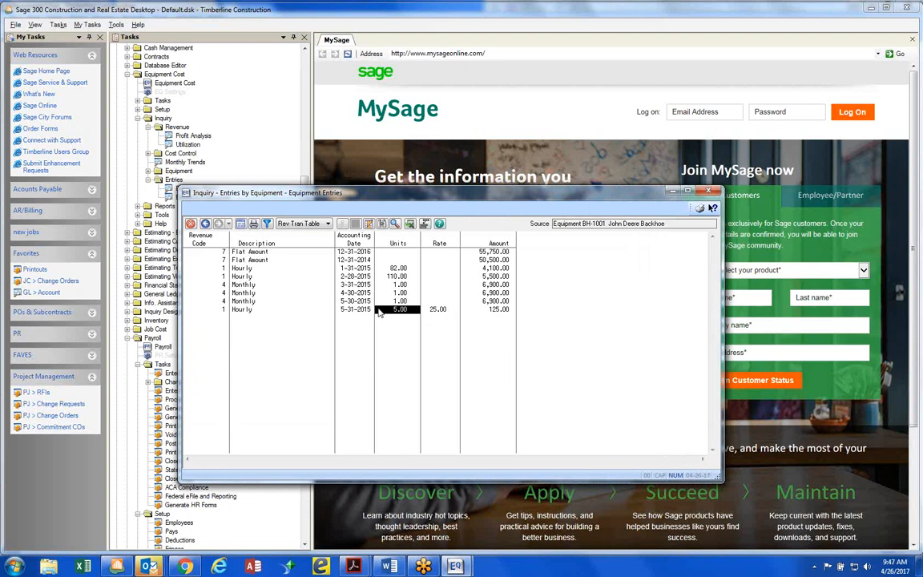
pyautogui.click(709, 192)
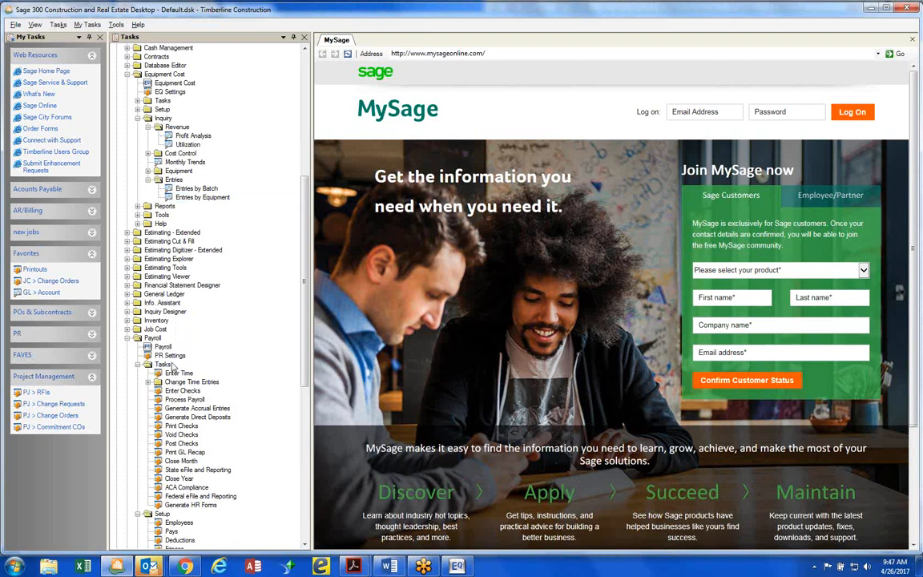
# Open Payroll's Employee Setup and load the first listed employee's record
pyautogui.click(179, 523)
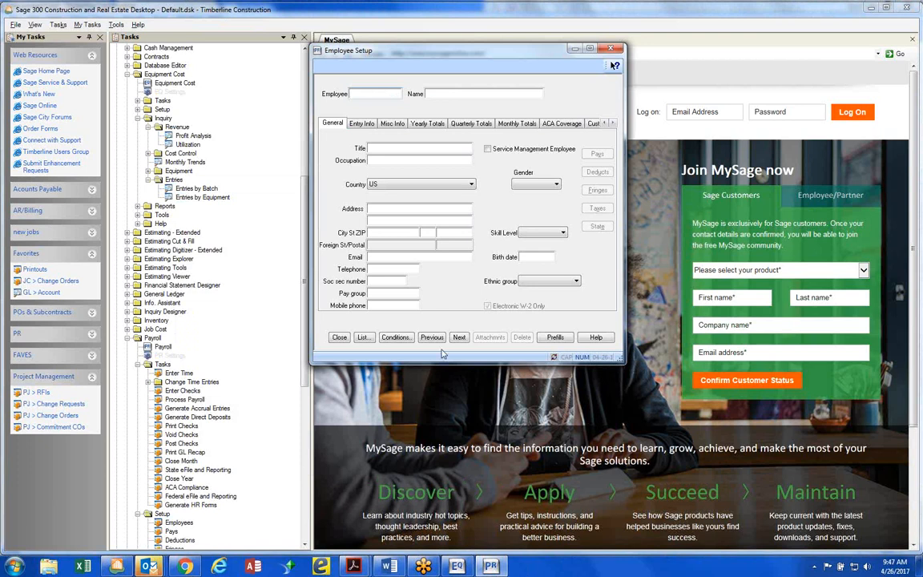
pyautogui.click(364, 338)
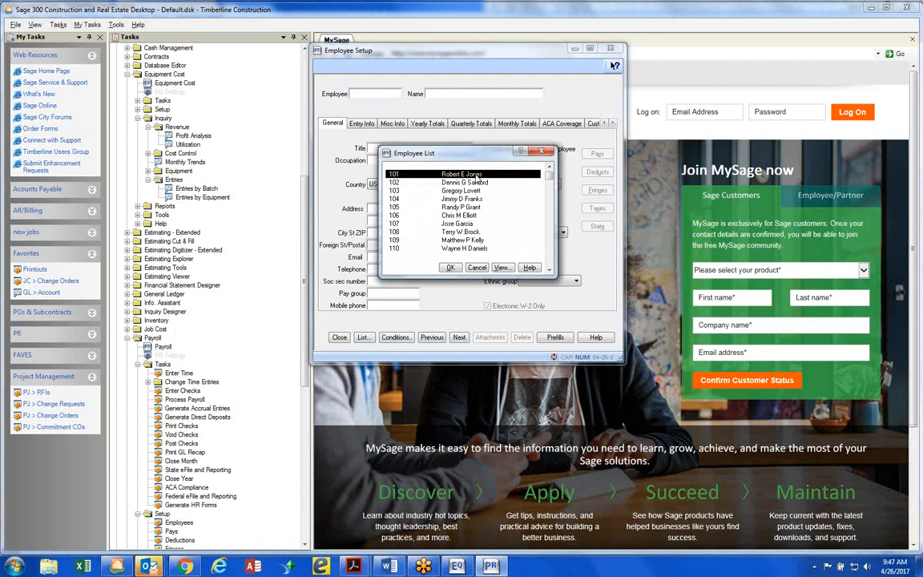
pyautogui.doubleClick(478, 174)
pyautogui.press('Tab')
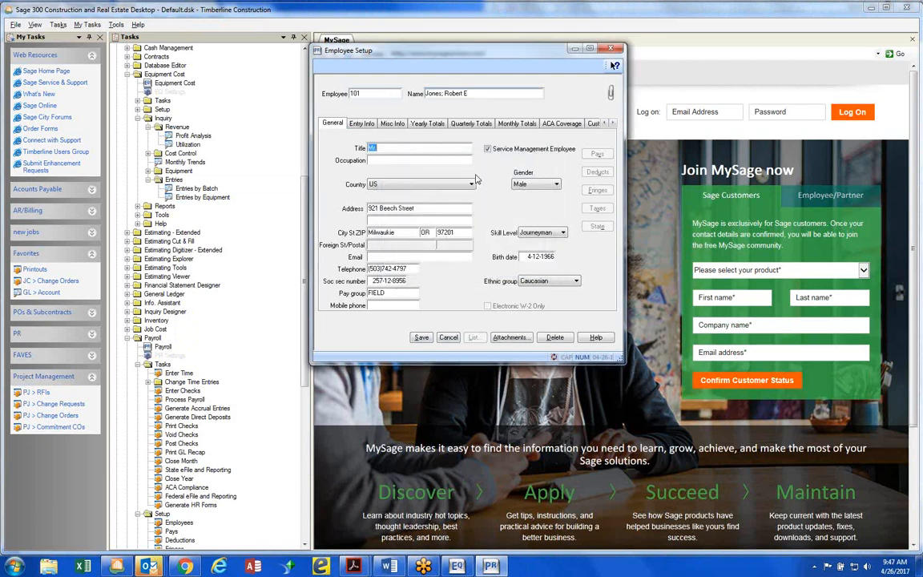
# Set the employee's default equipment in the entry information to Truck-2016 Chevy, TR-1005
pyautogui.click(360, 124)
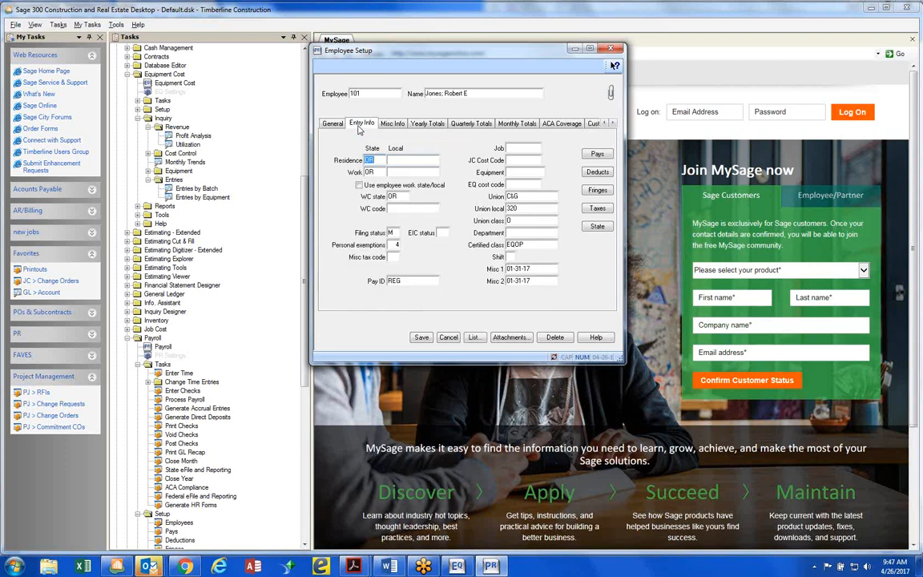
pyautogui.click(519, 171)
pyautogui.click(392, 123)
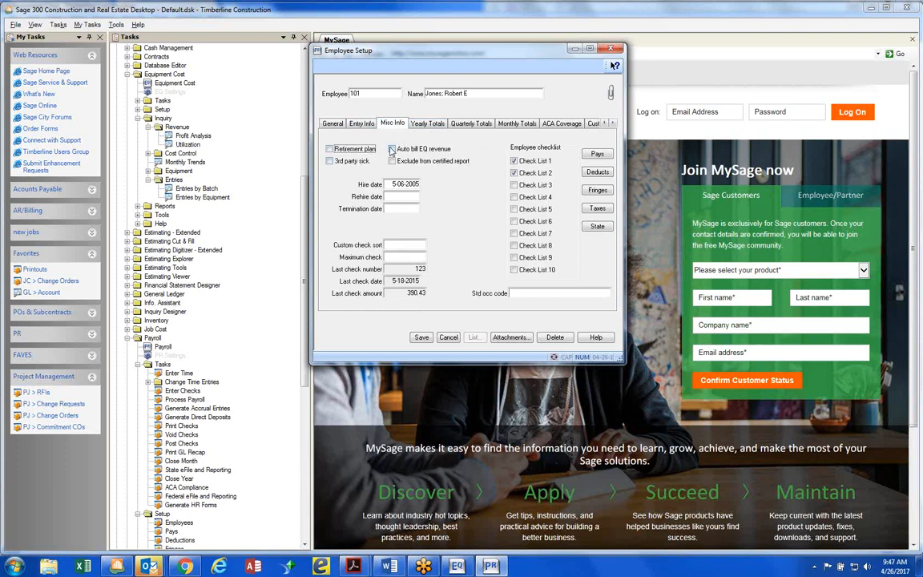
pyautogui.click(364, 124)
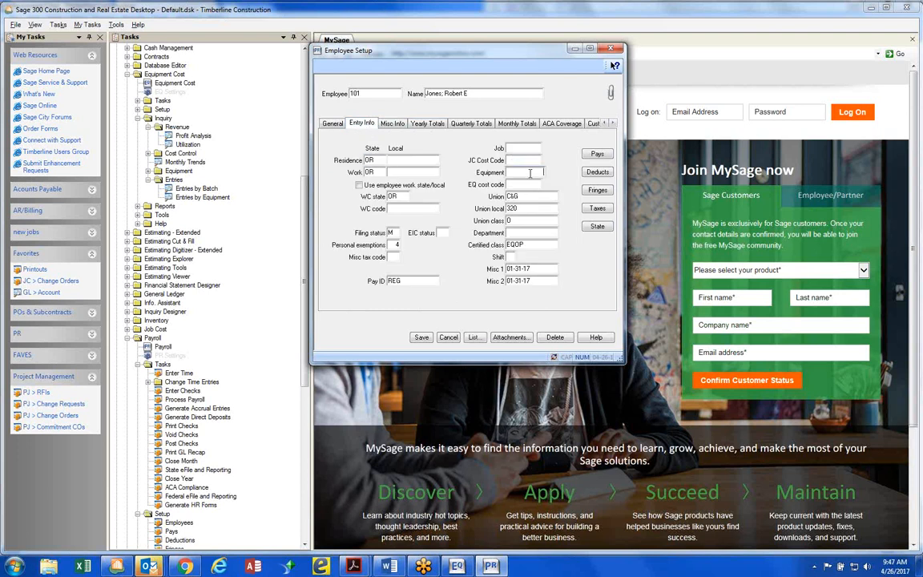
pyautogui.click(473, 337)
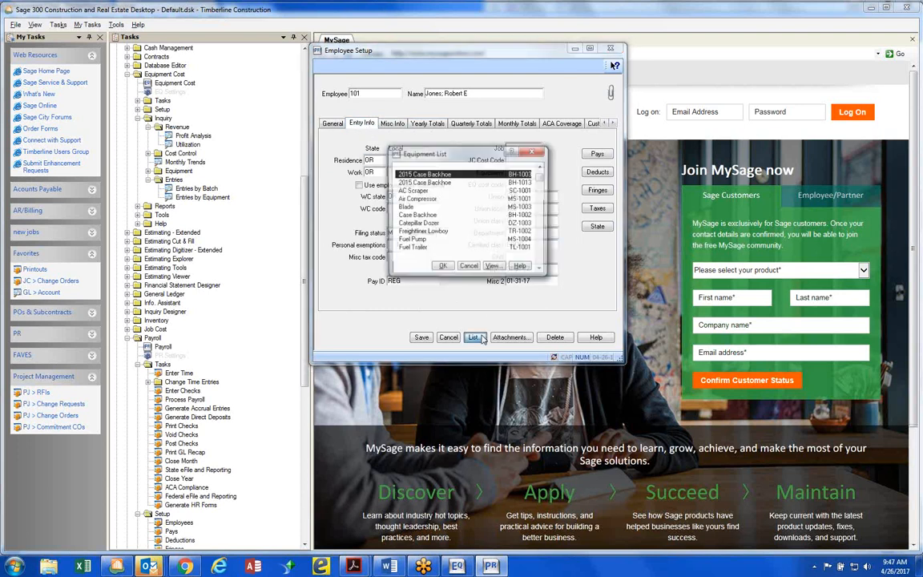
pyautogui.write('tr')
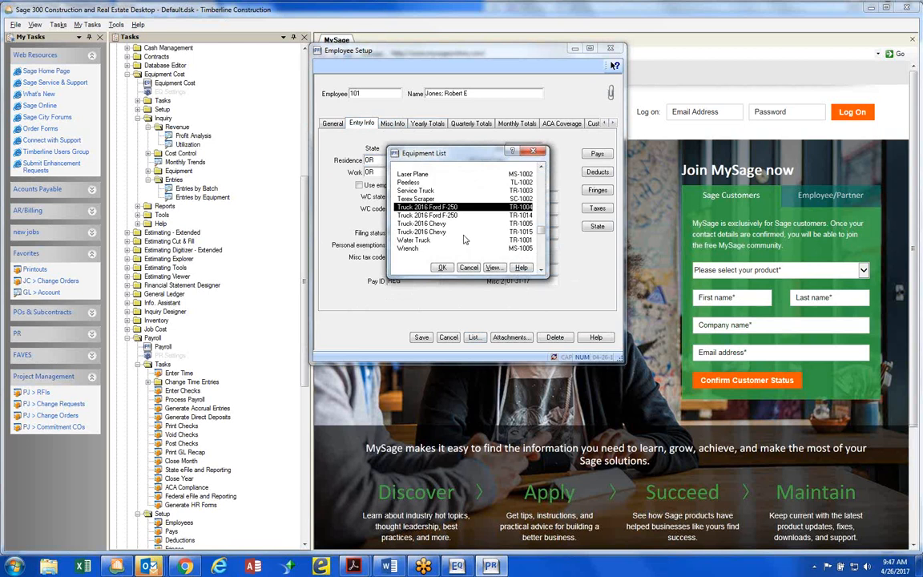
pyautogui.doubleClick(454, 226)
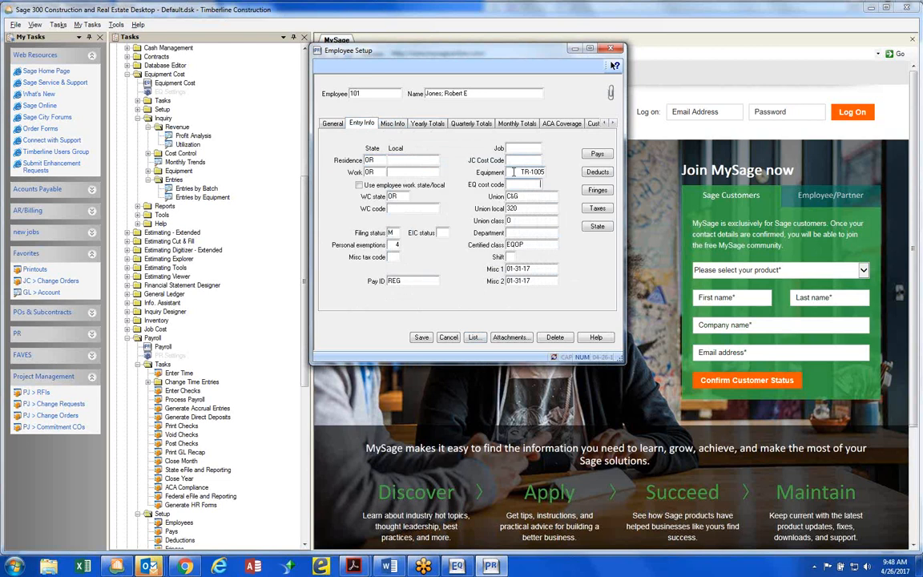
# Select the employee's Auto bill EQ revenue option and highlight the key passages of its description in Payroll Help
pyautogui.click(395, 125)
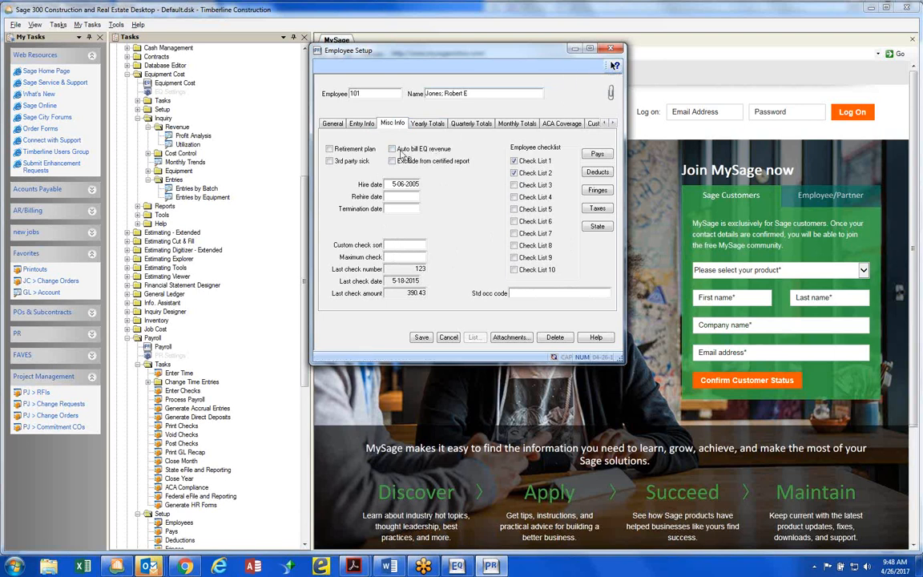
pyautogui.click(393, 149)
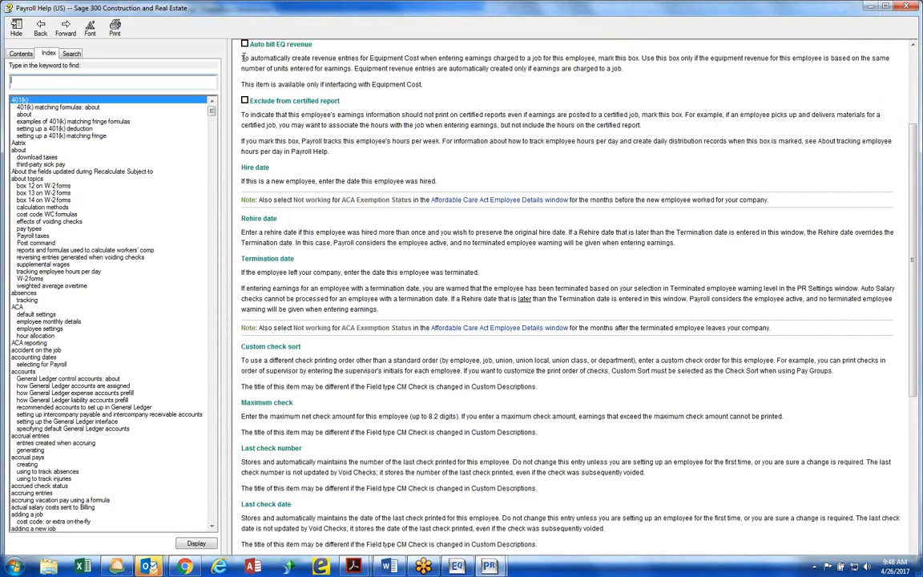
pyautogui.moveTo(241, 58); pyautogui.dragTo(593, 60)
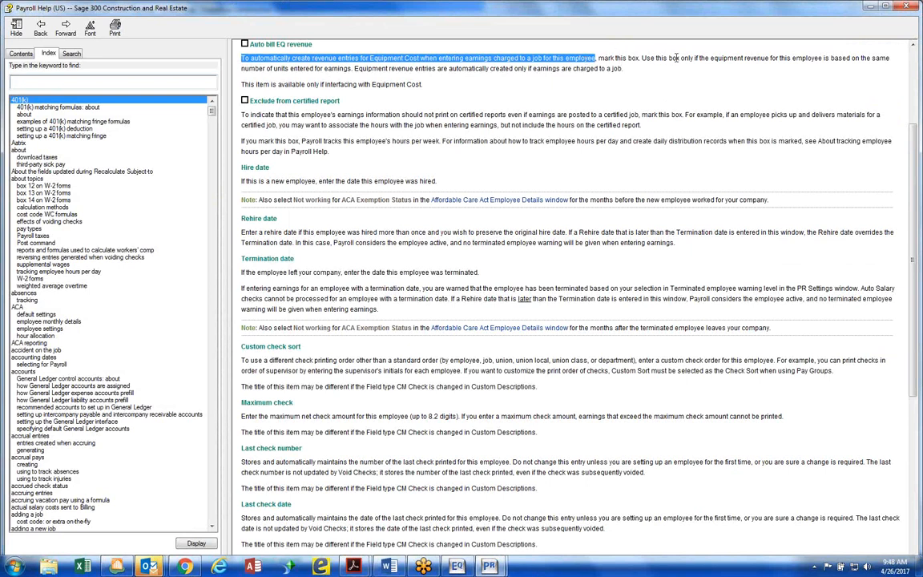
pyautogui.moveTo(657, 58); pyautogui.dragTo(664, 58)
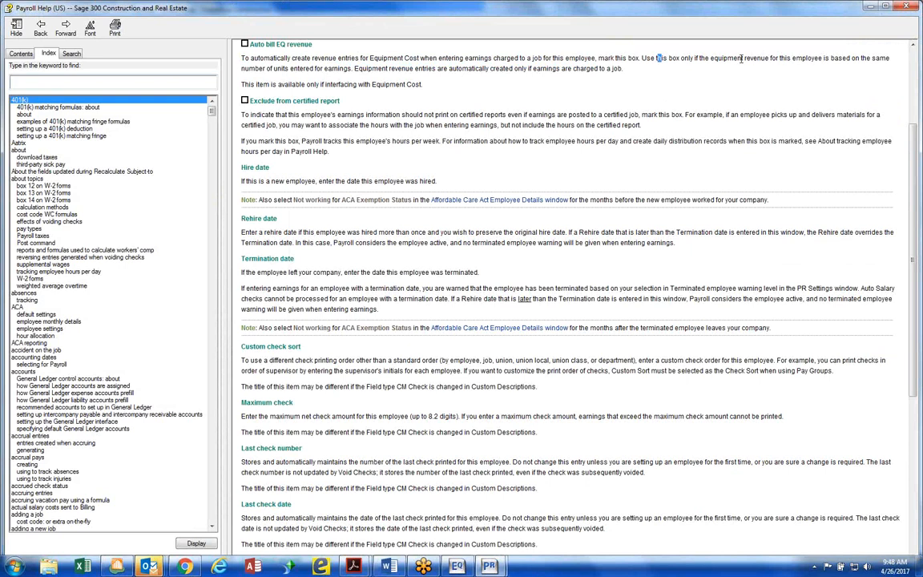
pyautogui.moveTo(745, 58); pyautogui.dragTo(309, 64)
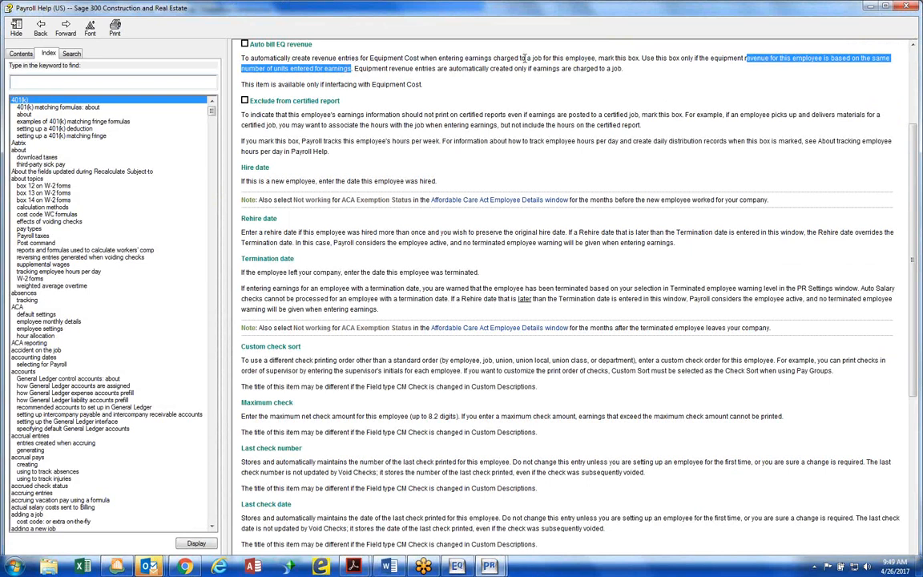
# Highlight "charged to a job for this employee" in Payroll Help, put the help away, and turn on Auto bill EQ revenue for the employee
pyautogui.moveTo(594, 58); pyautogui.dragTo(493, 58)
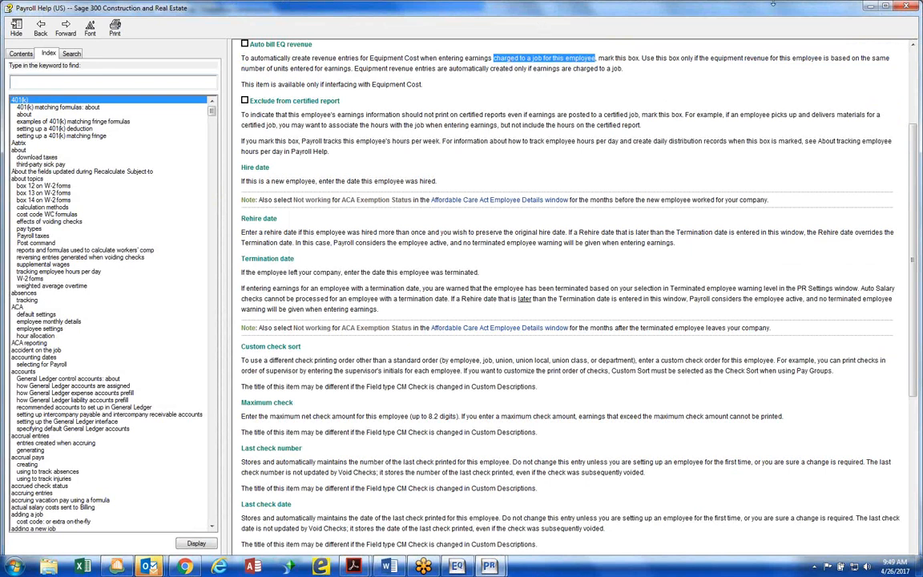
pyautogui.click(870, 8)
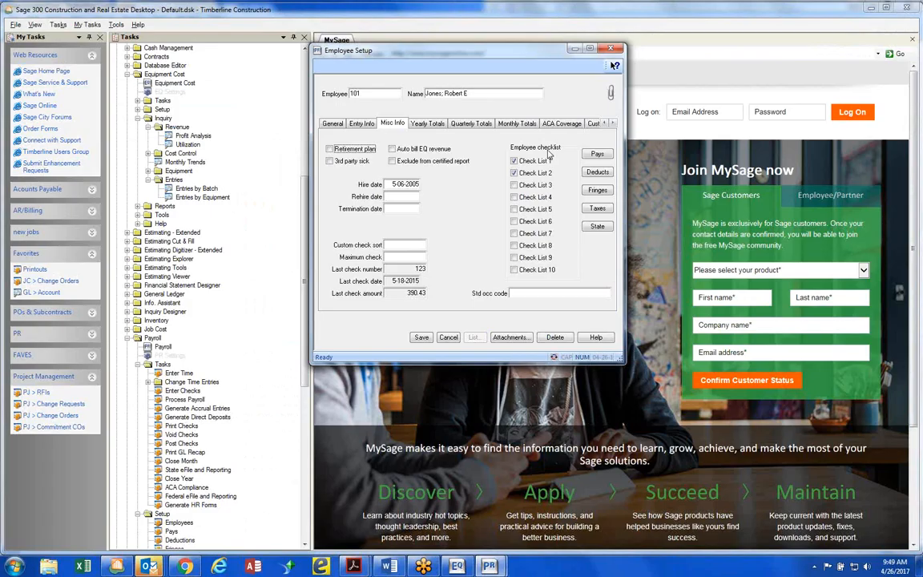
pyautogui.click(393, 149)
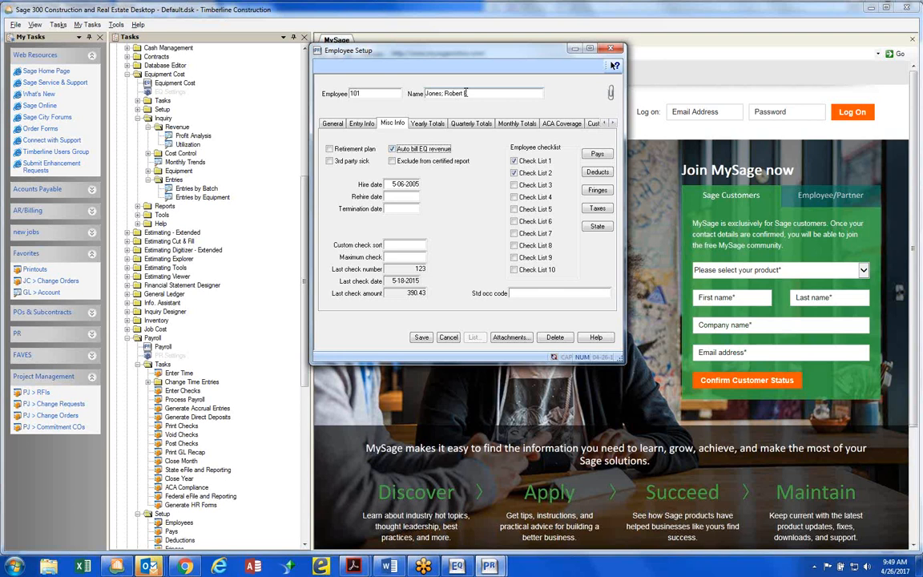
# Review the employee's default equipment and Auto bill EQ revenue setting, then save the record and close Employee Setup
pyautogui.click(361, 123)
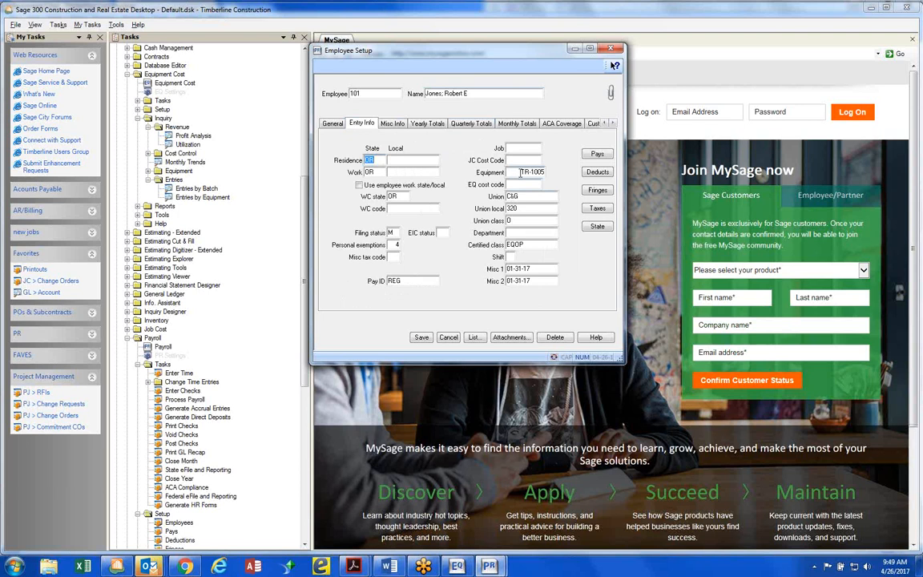
pyautogui.moveTo(519, 172); pyautogui.dragTo(562, 175)
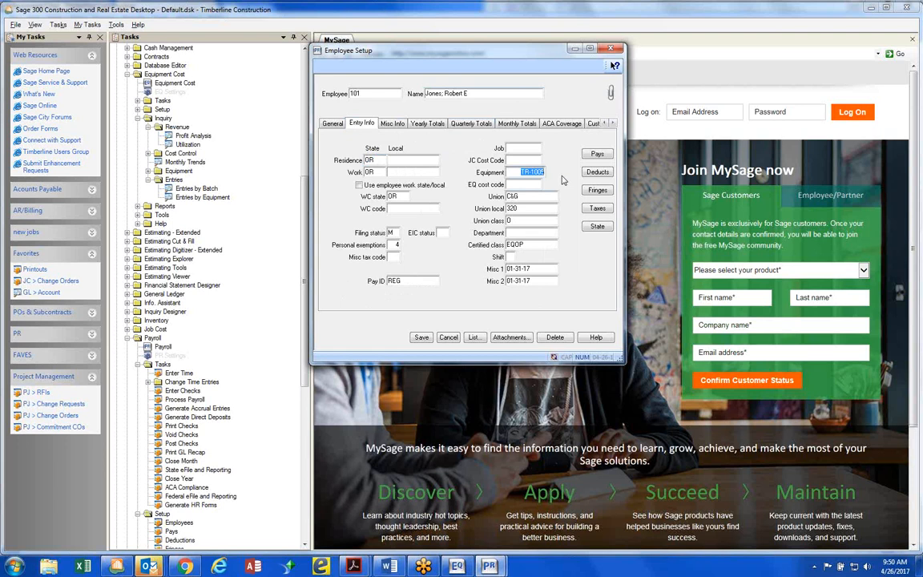
pyautogui.click(395, 126)
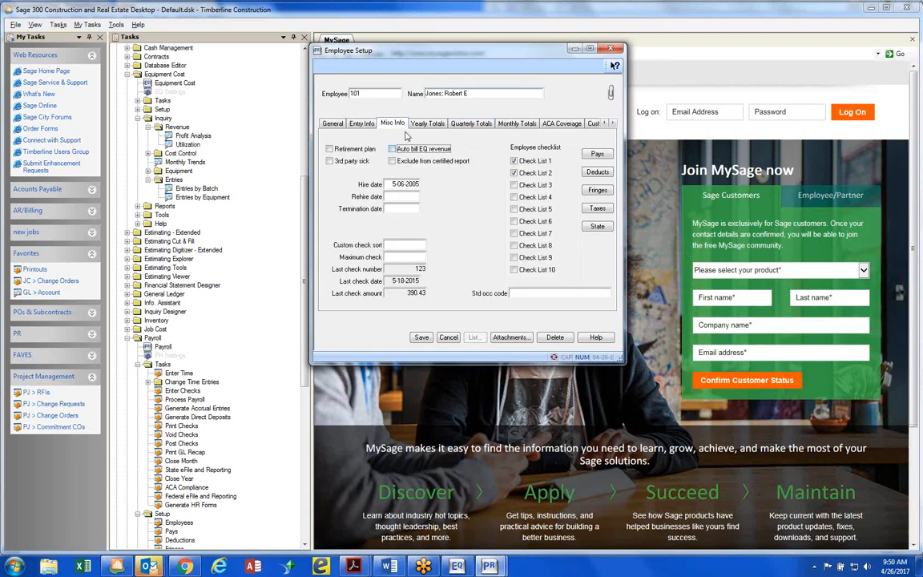
pyautogui.click(361, 123)
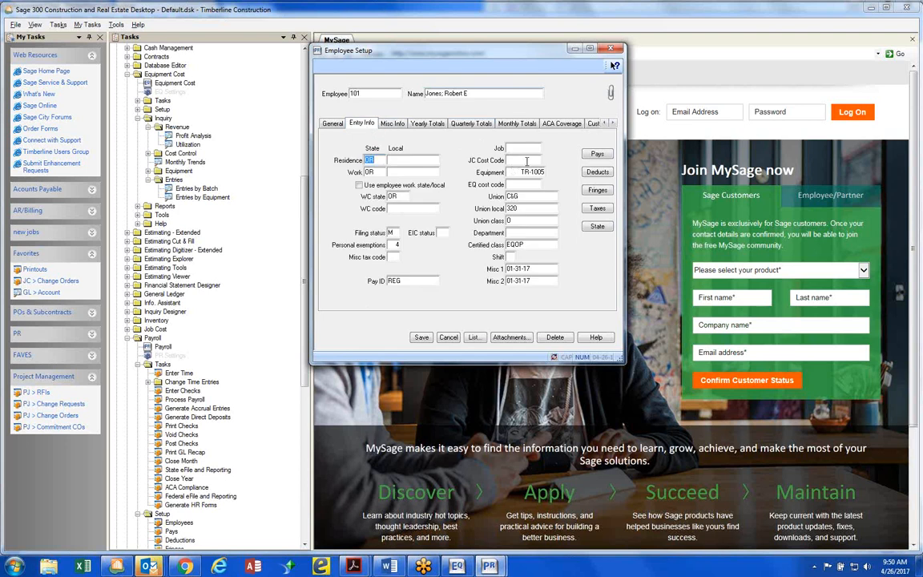
pyautogui.moveTo(519, 171); pyautogui.dragTo(552, 177)
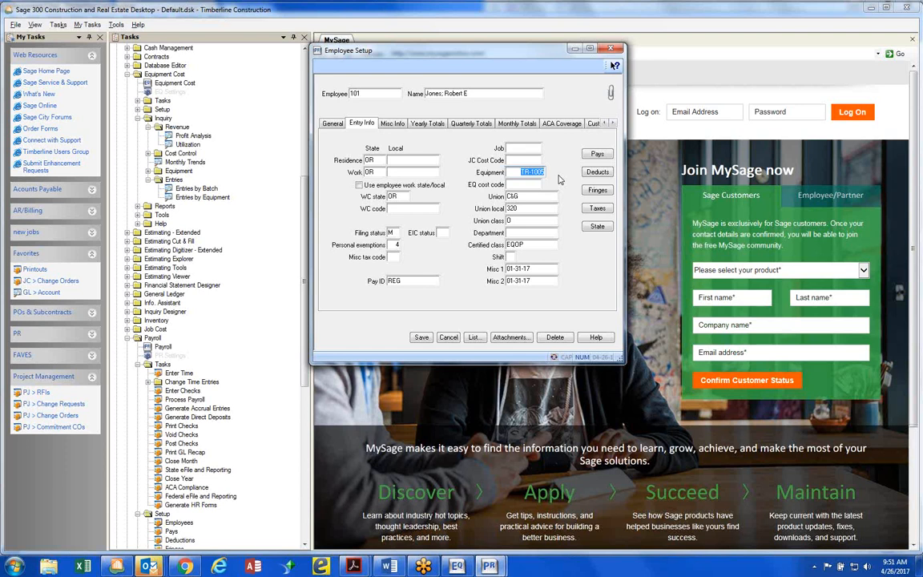
pyautogui.click(423, 337)
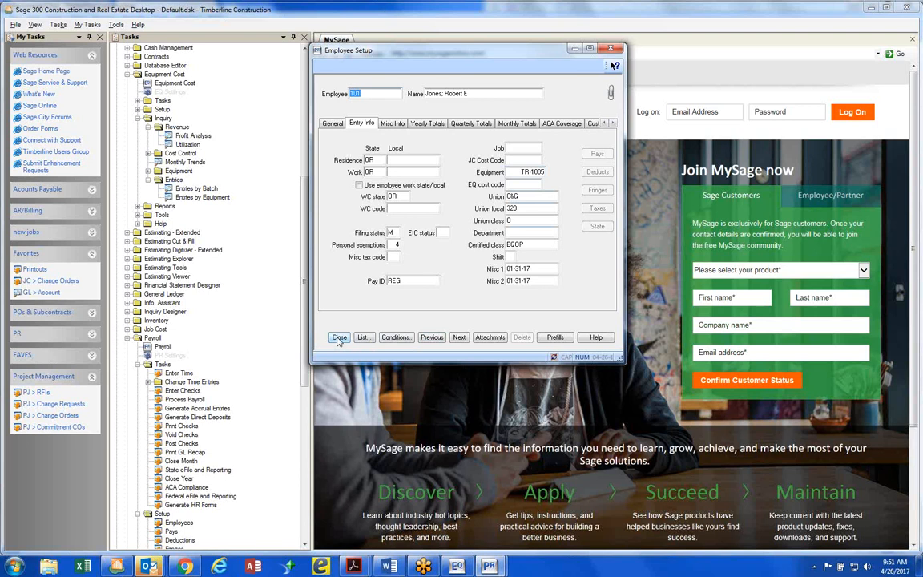
pyautogui.click(339, 338)
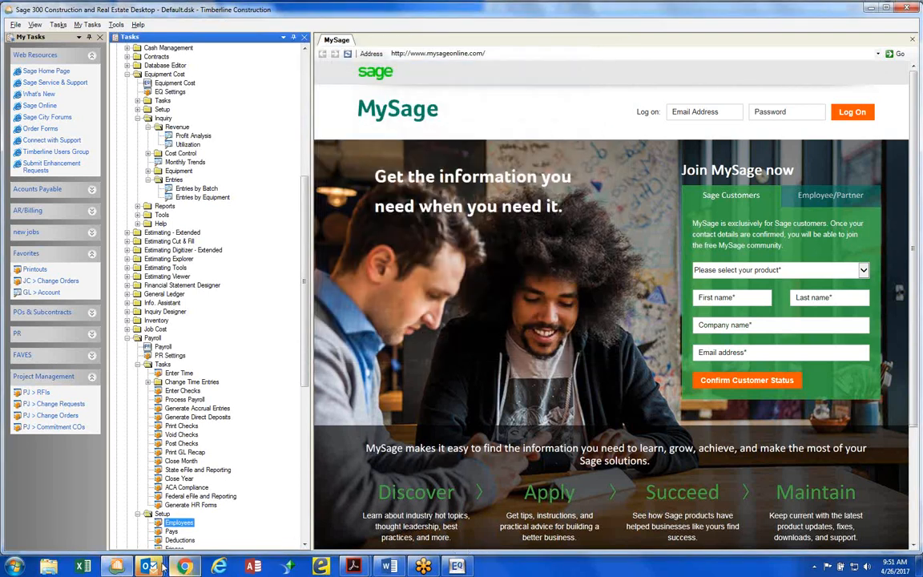
# Switch to Outlook, open EM brochure.pdf from the 9:27 AM RE: Equipment message, and read its Equipment Maintenance overview
pyautogui.moveTo(153, 566)
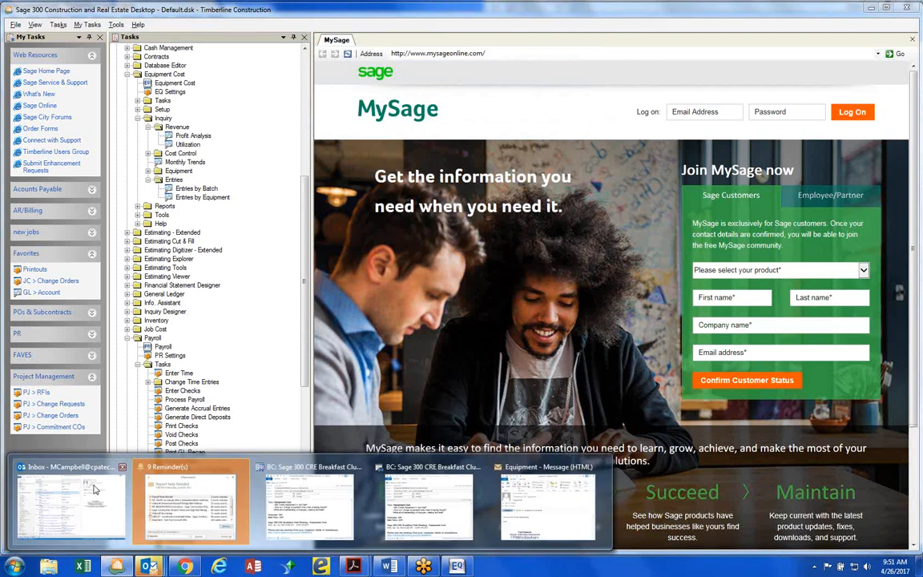
pyautogui.click(94, 489)
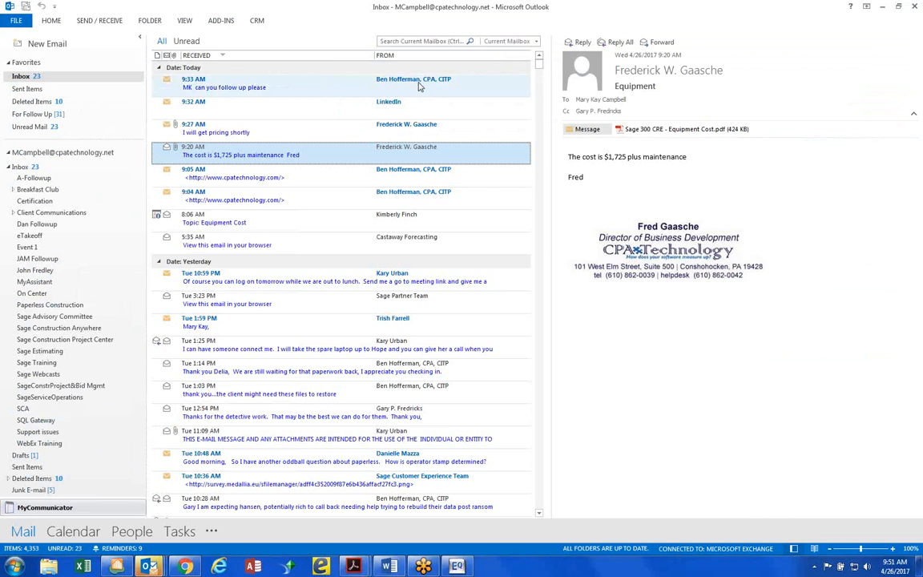
pyautogui.doubleClick(418, 126)
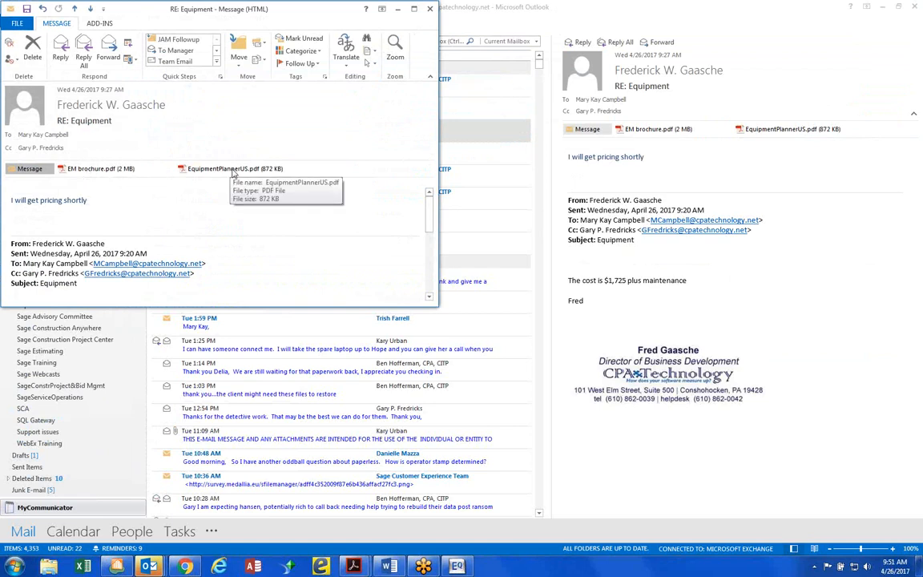
pyautogui.click(108, 170)
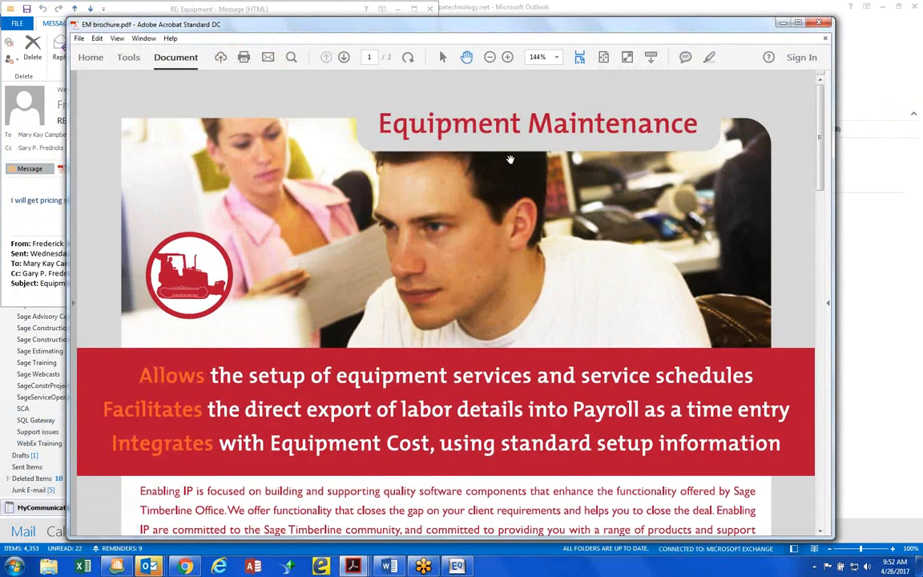
pyautogui.scroll(-1, 510, 164)
pyautogui.scroll(-4, 511, 164)
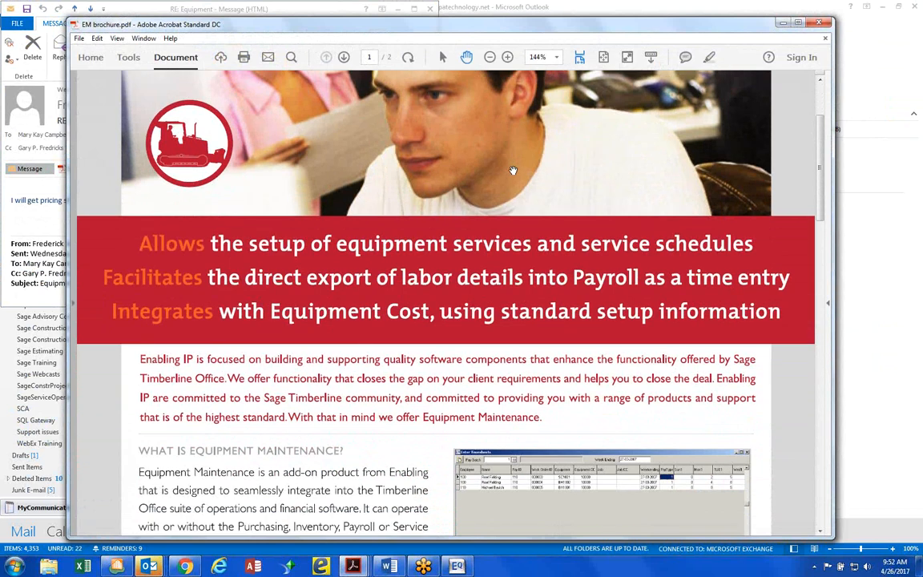